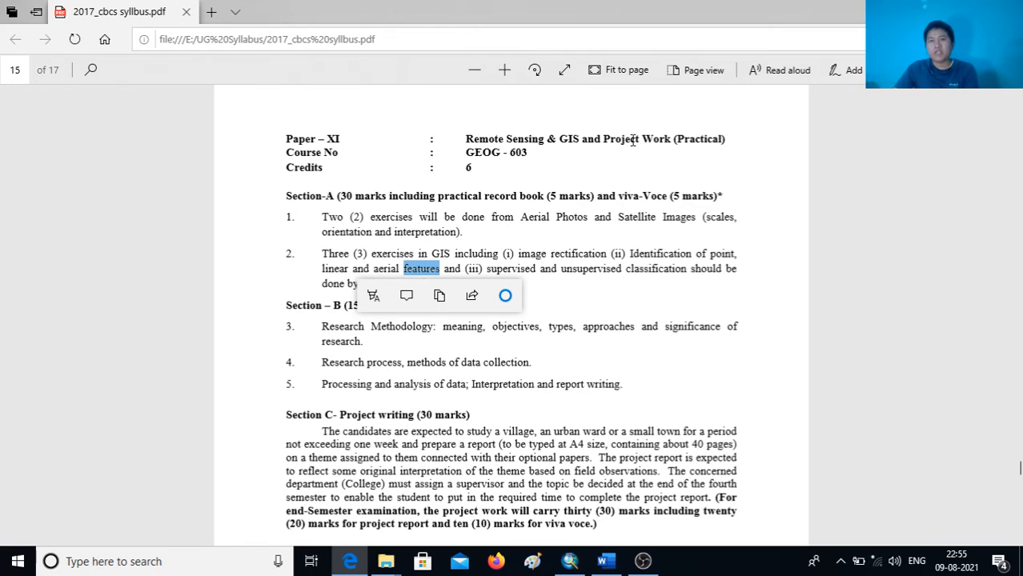
# Review the syllabus exercise on identifying point, linear and aerial features, and switch to ArcMap with the toposheet
pyautogui.click(656, 298)
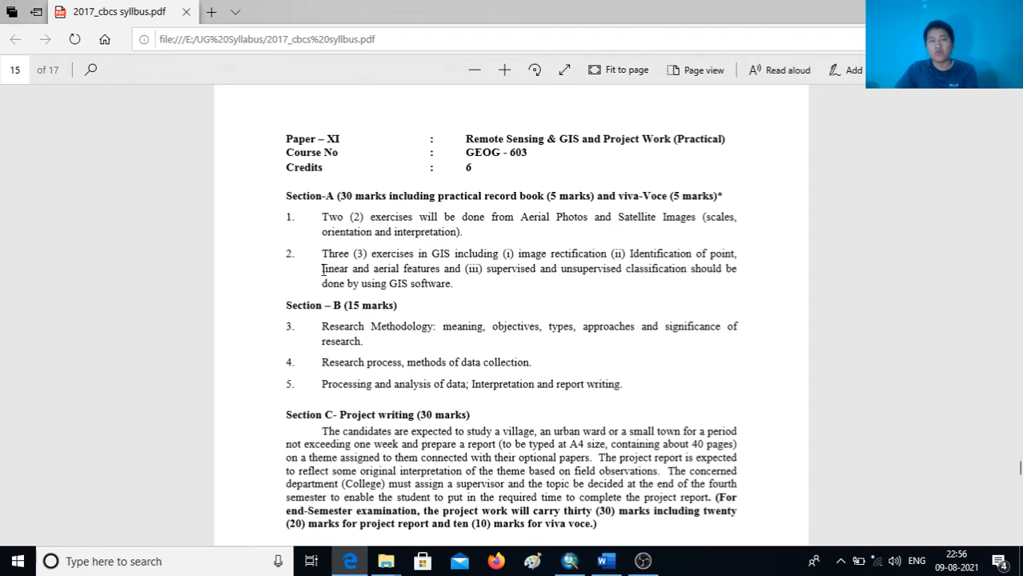
pyautogui.moveTo(323, 270); pyautogui.dragTo(349, 270)
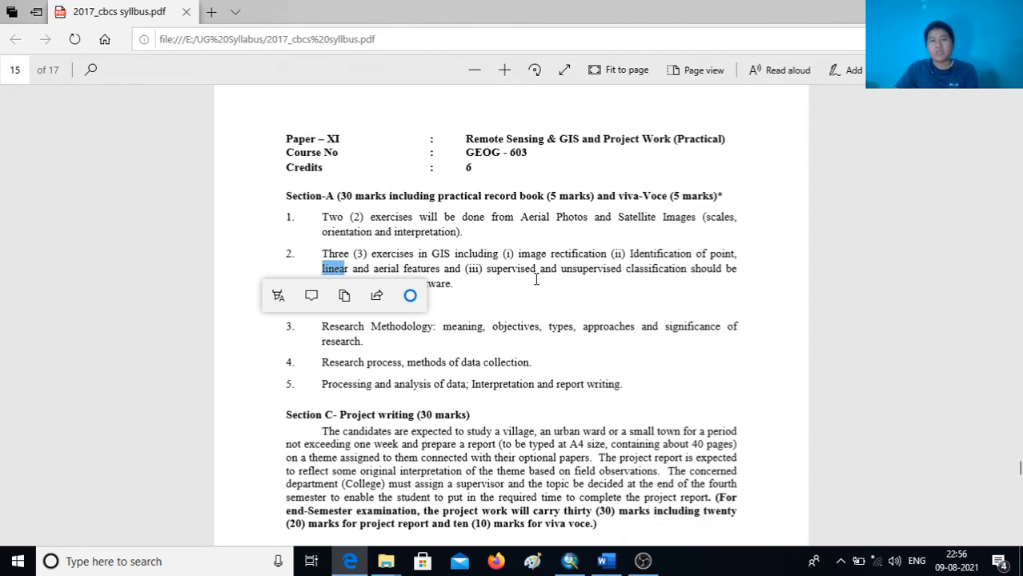
pyautogui.click(501, 295)
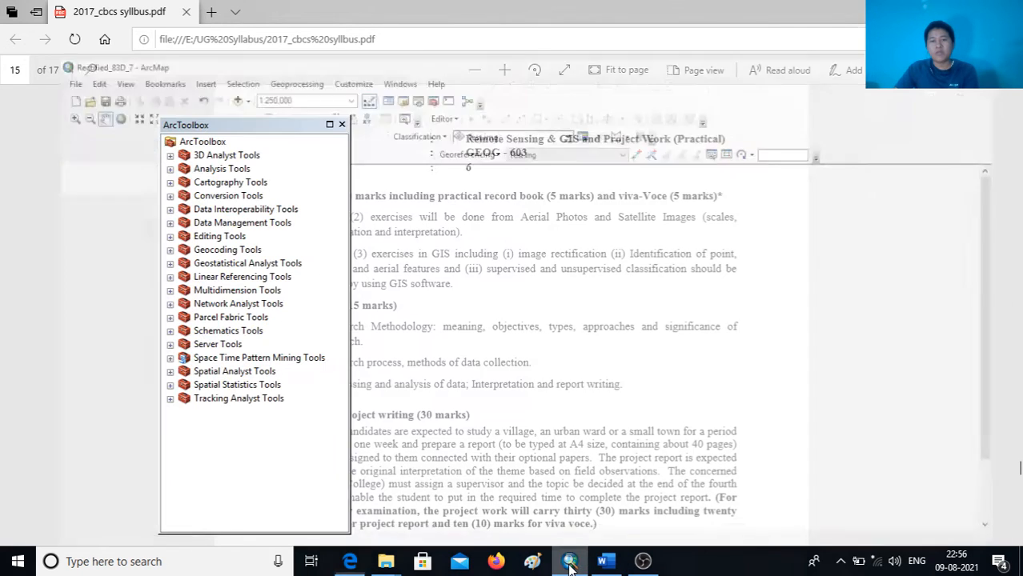
pyautogui.click(570, 561)
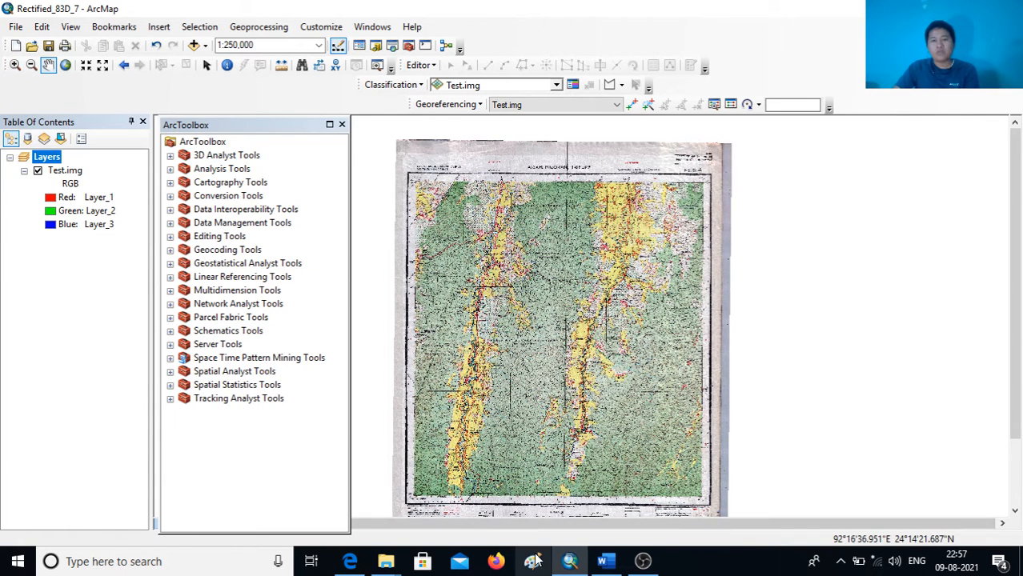
# Switch to the Excercises document in Word and review the toposheet number, latitude and longitude range under Identification of Linear Features
pyautogui.click(606, 561)
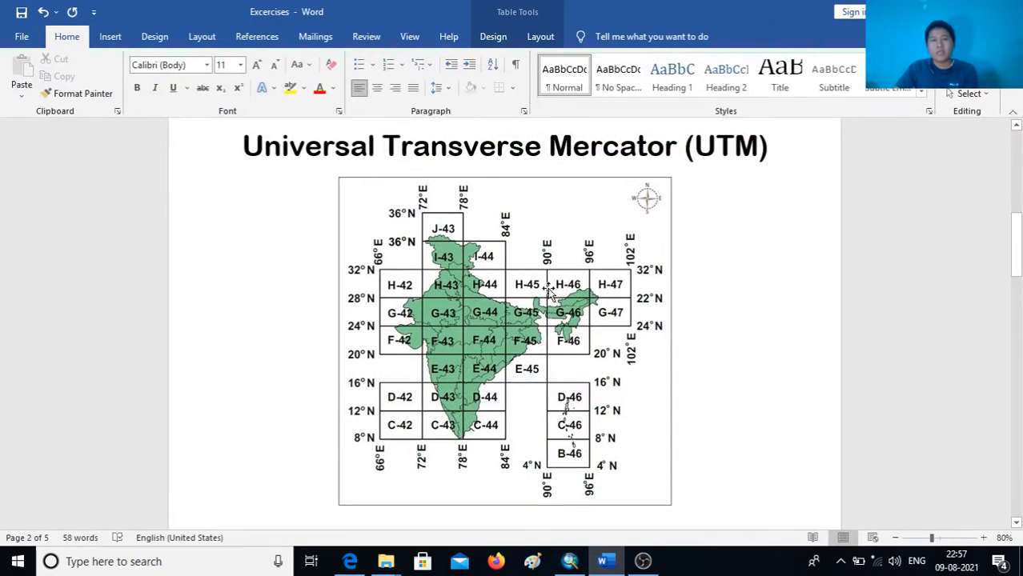
pyautogui.scroll(-10, 516, 345)
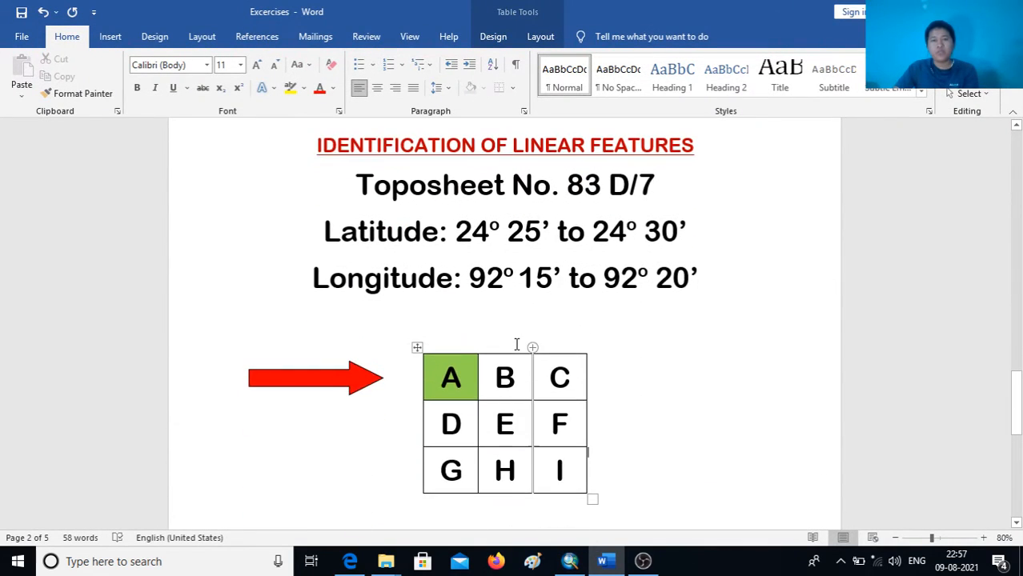
pyautogui.scroll(1, 560, 349)
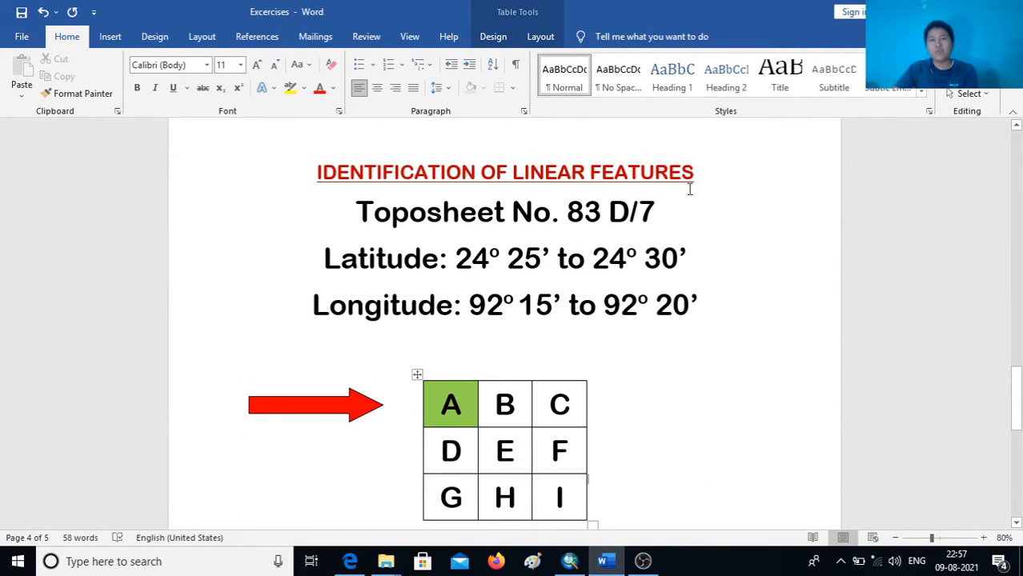
pyautogui.hotkey('ctrl', 's')
pyautogui.moveTo(356, 212); pyautogui.dragTo(712, 305)
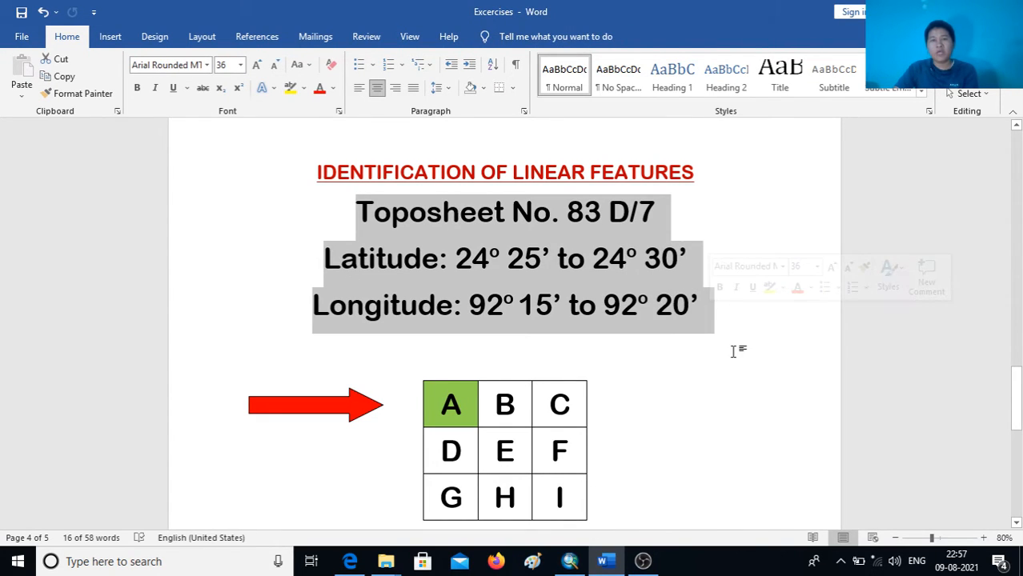
pyautogui.click(684, 375)
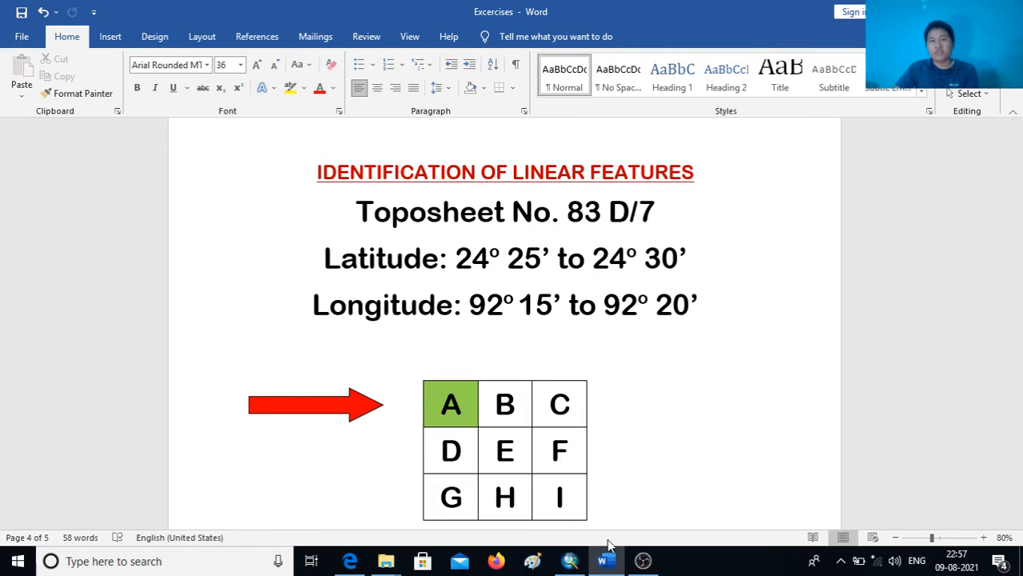
# Examine the Universal Transverse Mercator grid map of India in the document to find the zone covering the toposheet
pyautogui.scroll(1, 522, 315)
pyautogui.scroll(20, 553, 308)
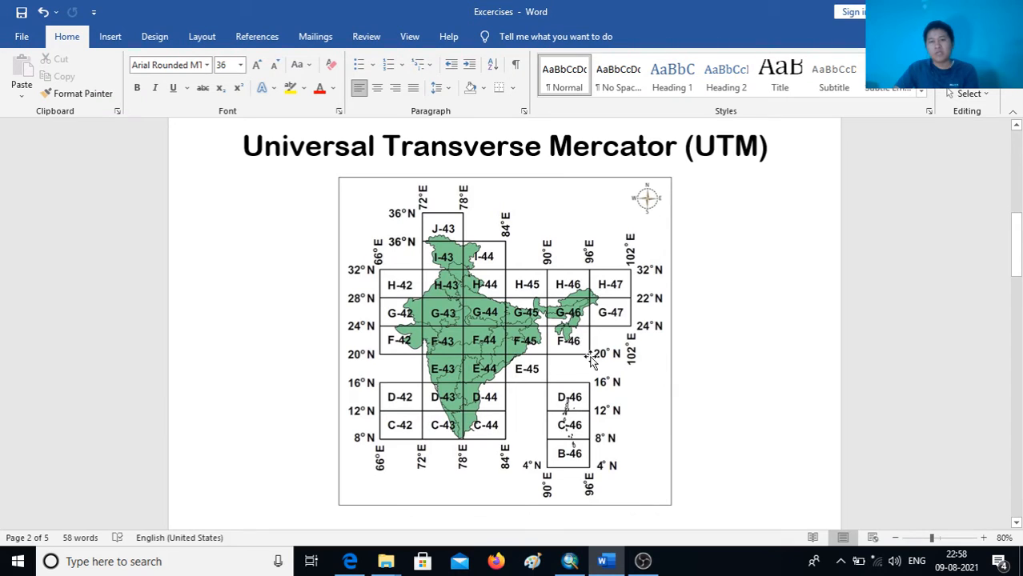
pyautogui.scroll(-5, 570, 349)
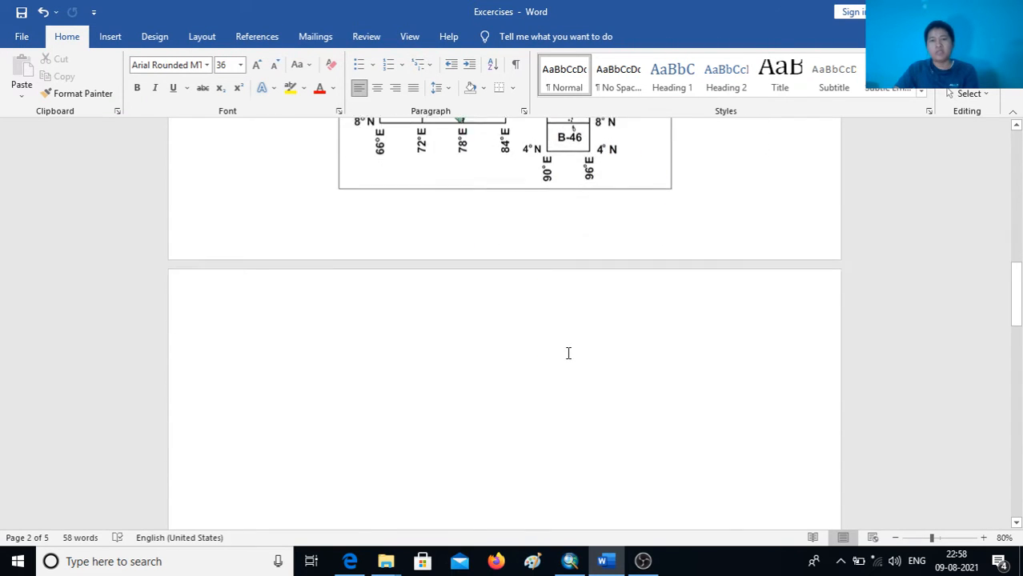
pyautogui.scroll(2, 569, 350)
pyautogui.scroll(2, 565, 289)
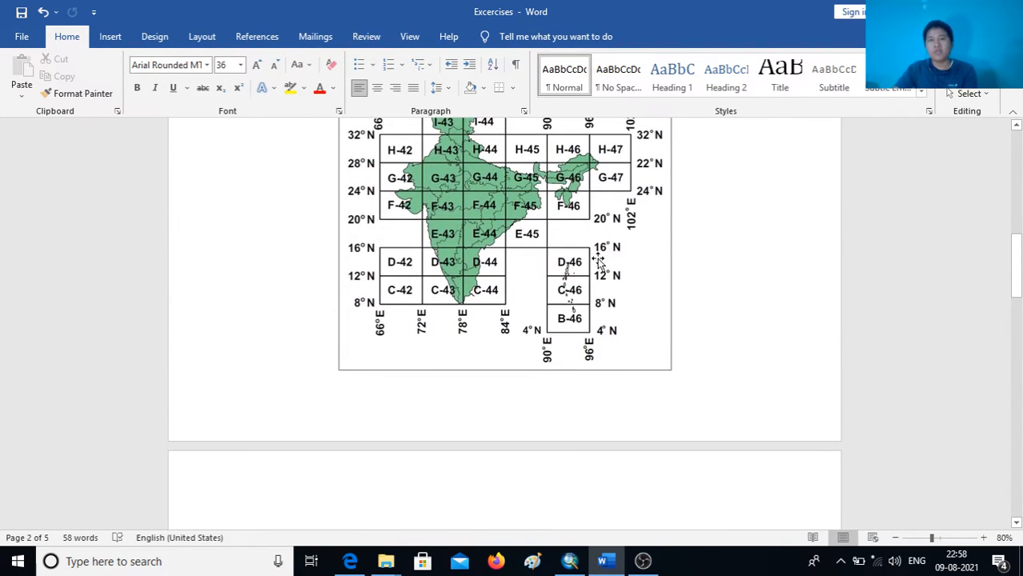
pyautogui.scroll(-2, 528, 368)
pyautogui.scroll(-15, 540, 383)
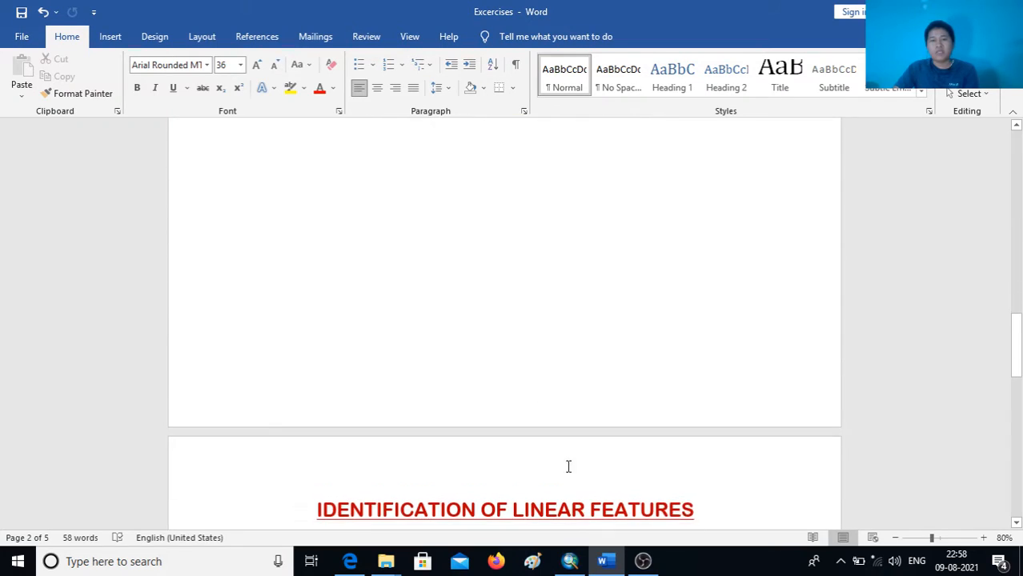
# Switch to ArcMap and magnify the north-west part of the Test.img toposheet to a scale of 1:50,000
pyautogui.click(611, 563)
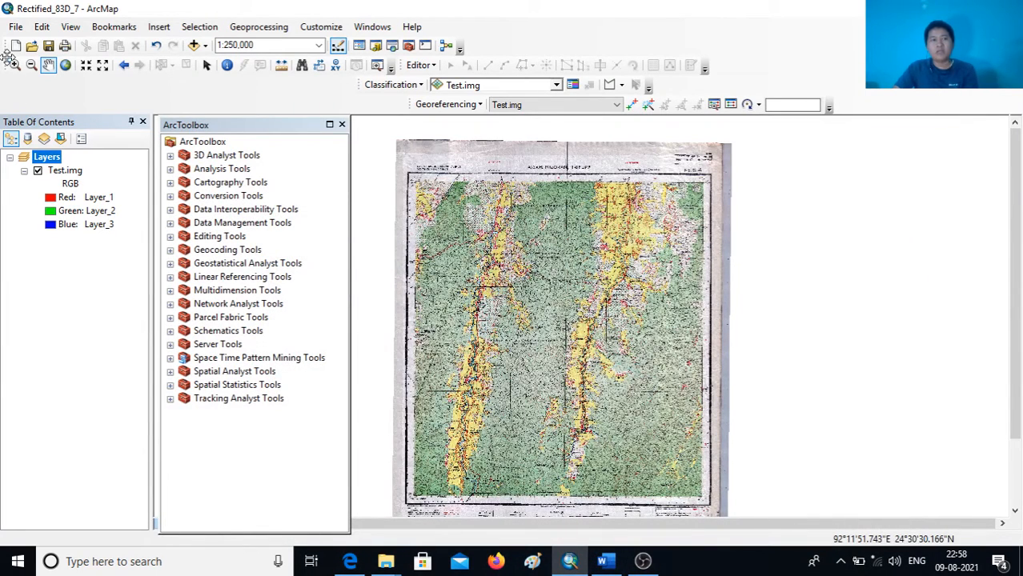
pyautogui.click(15, 65)
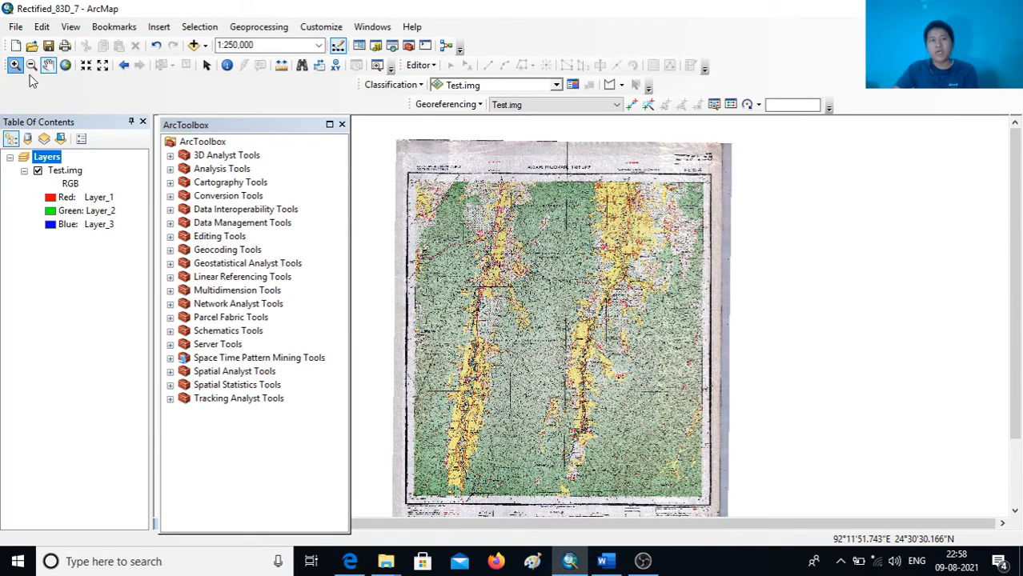
pyautogui.moveTo(403, 168); pyautogui.dragTo(595, 305)
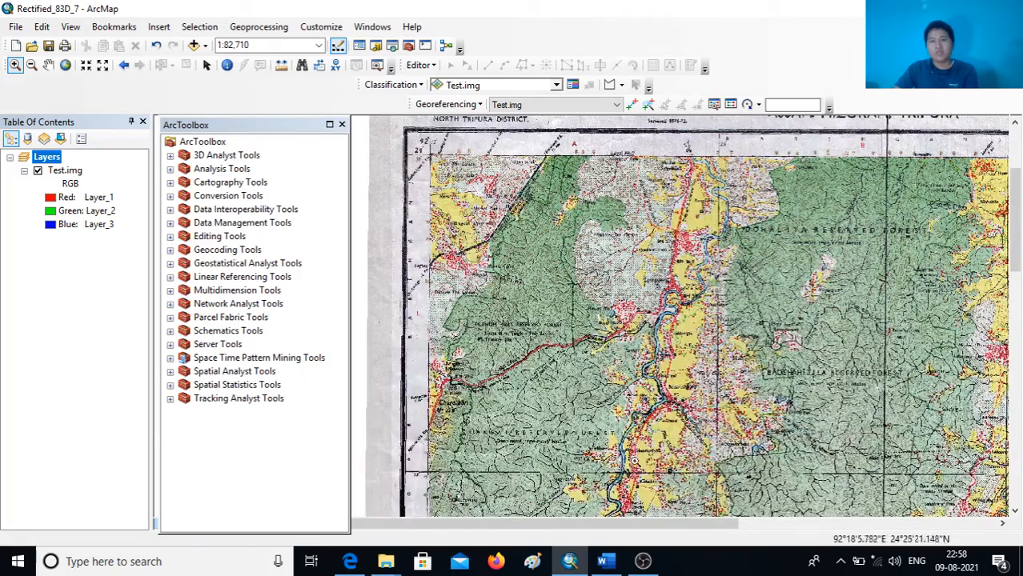
pyautogui.moveTo(413, 137); pyautogui.dragTo(729, 490)
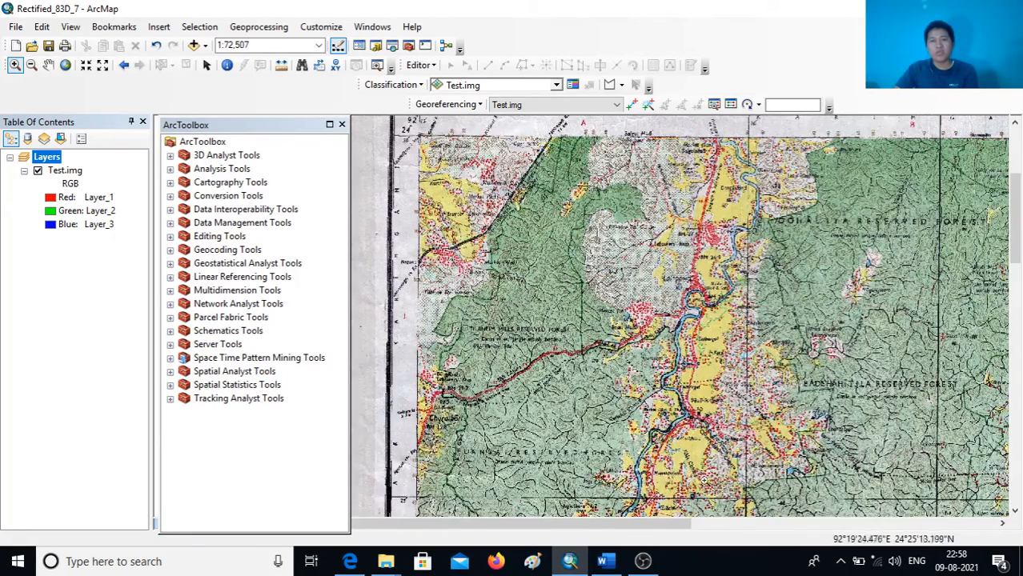
pyautogui.scroll(2, 604, 339)
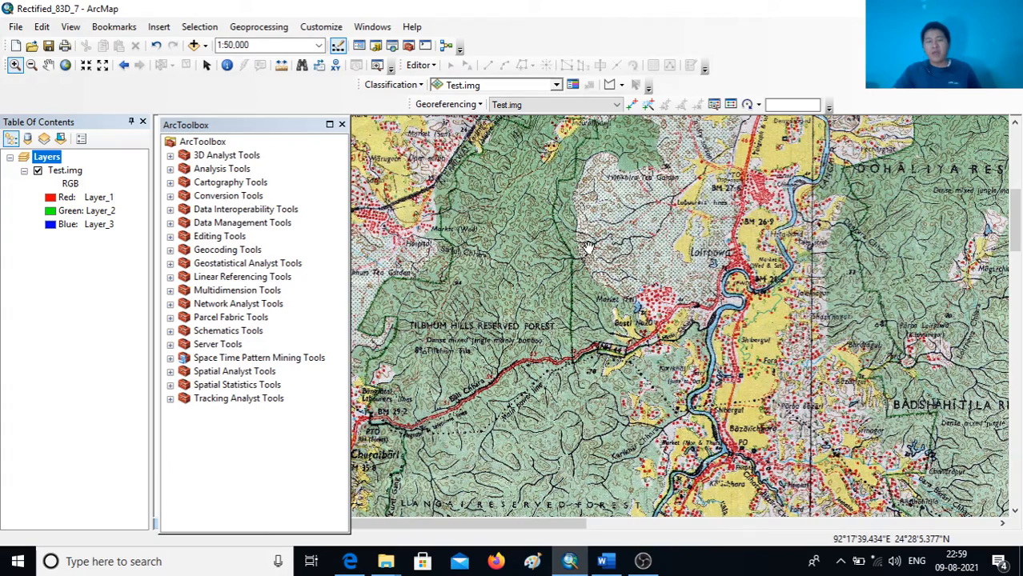
# Inspect the toposheet's north-west grid section and close ArcToolbox to free the map area
pyautogui.moveTo(550, 221); pyautogui.dragTo(697, 347)
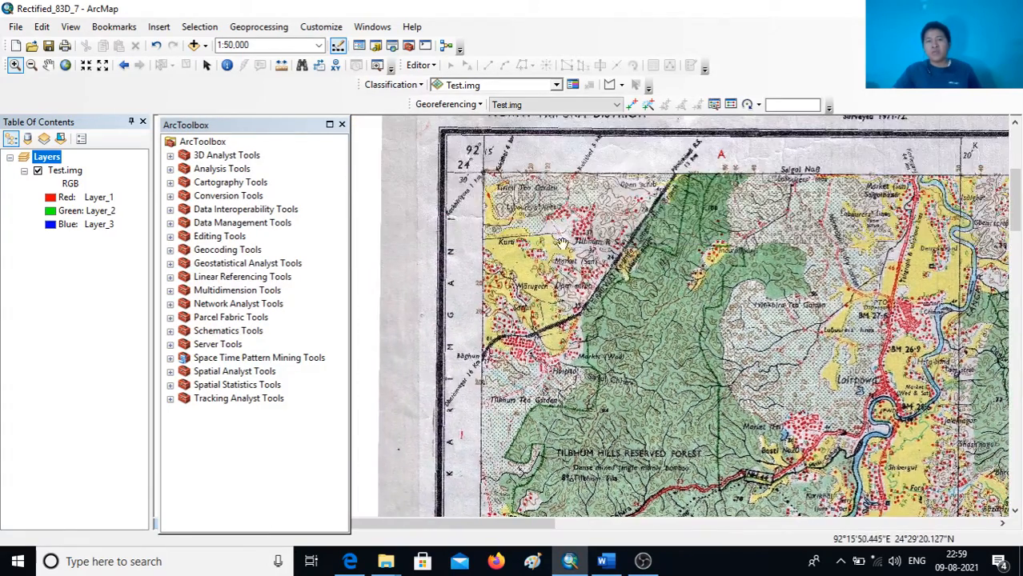
pyautogui.moveTo(563, 241); pyautogui.dragTo(507, 198)
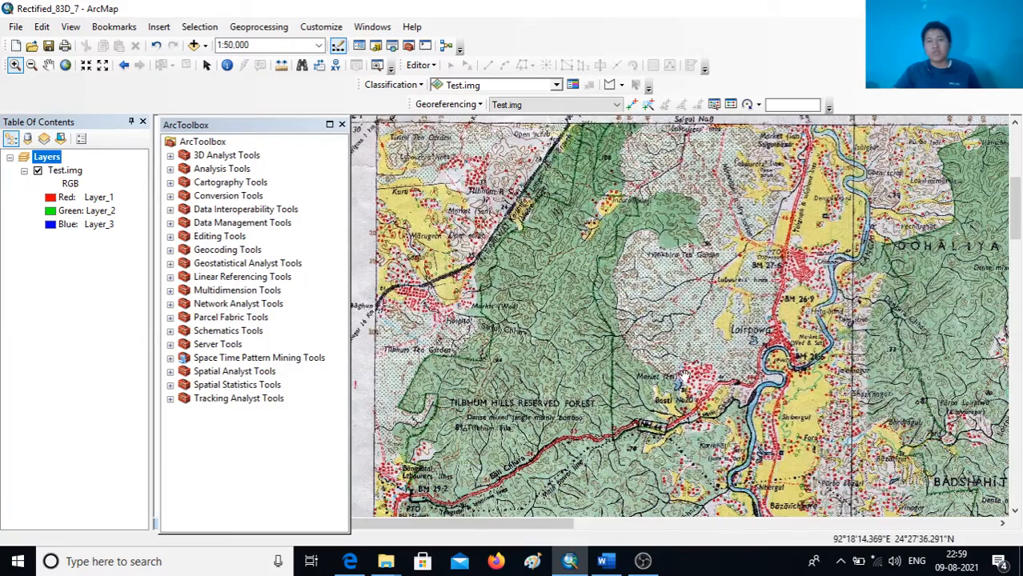
pyautogui.moveTo(682, 376); pyautogui.dragTo(667, 232)
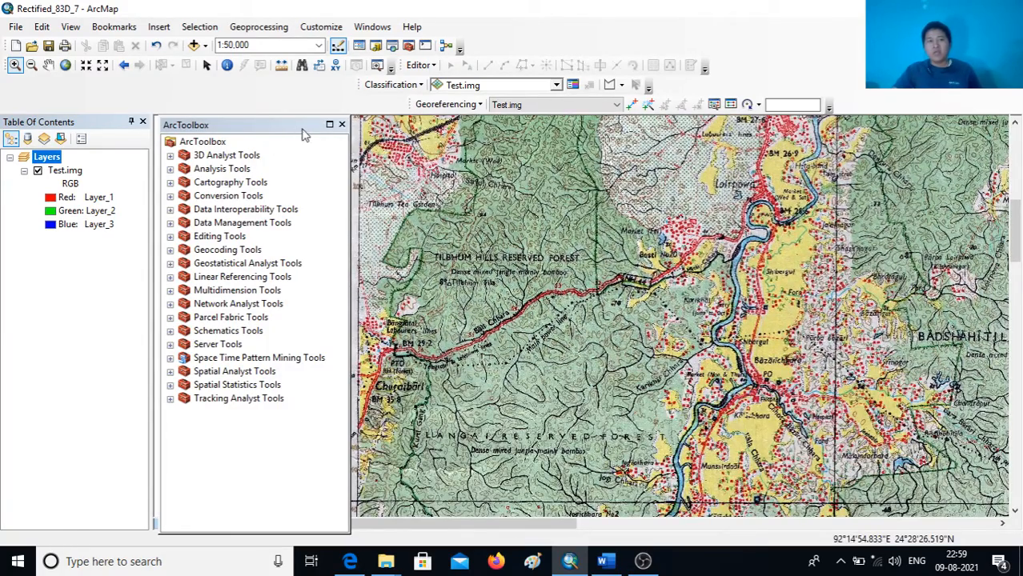
pyautogui.click(342, 125)
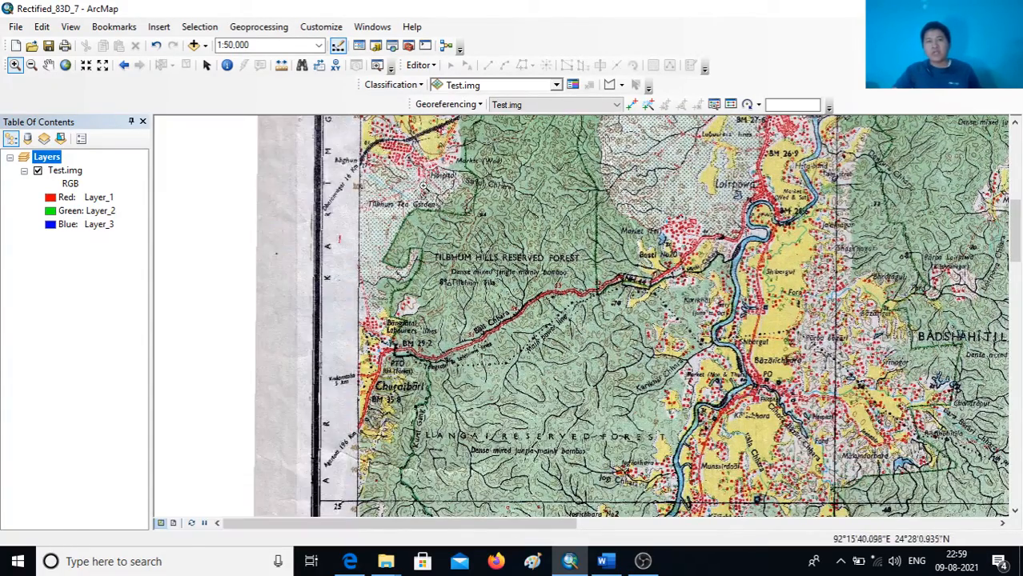
# Examine the extent and linear features of grid section A, between 92°15' and 92°20' E and 24°25' and 24°30' N
pyautogui.moveTo(640, 233); pyautogui.dragTo(550, 352)
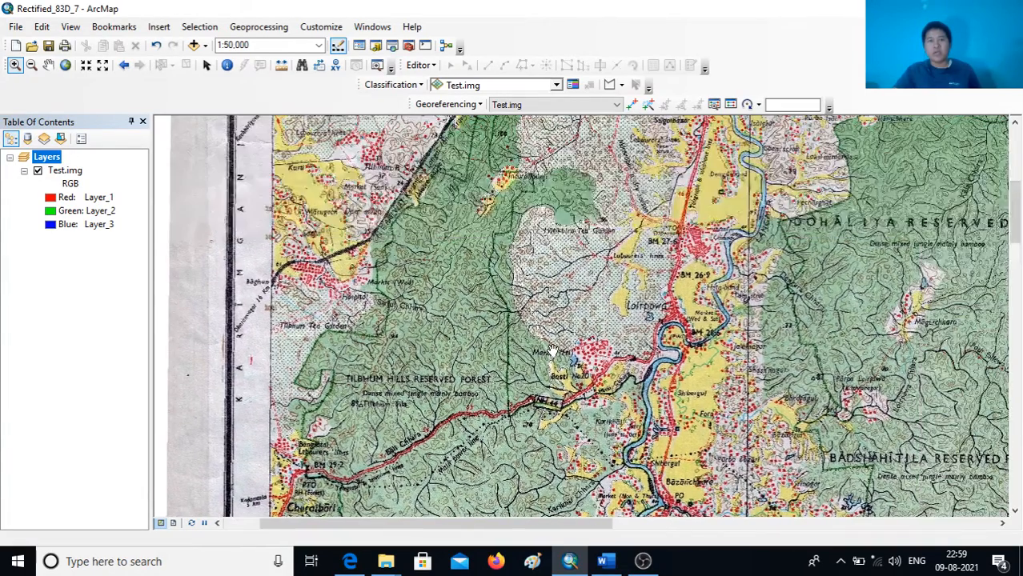
pyautogui.moveTo(553, 209); pyautogui.dragTo(565, 250)
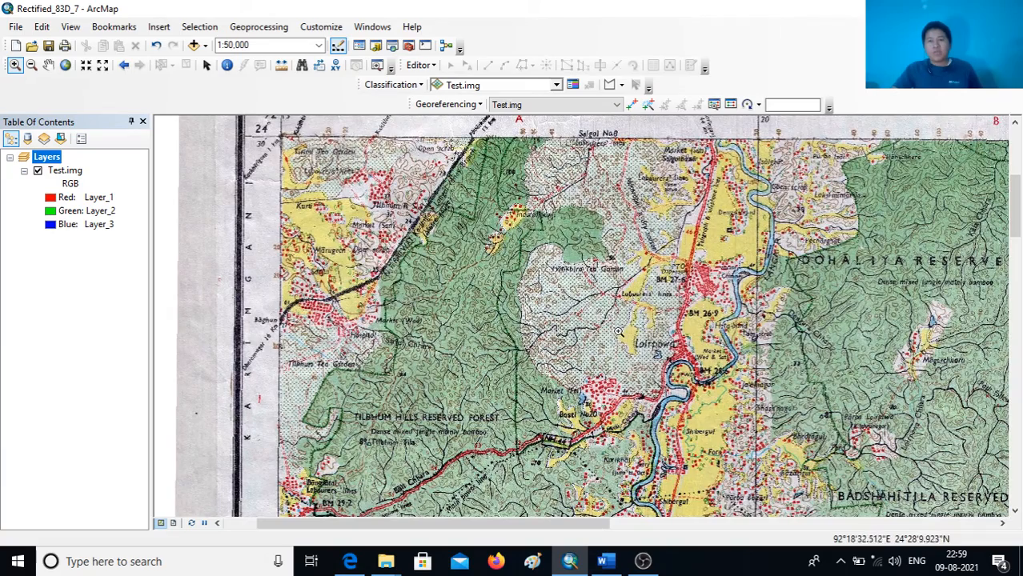
pyautogui.moveTo(643, 387); pyautogui.dragTo(639, 275)
pyautogui.moveTo(626, 434); pyautogui.dragTo(593, 372)
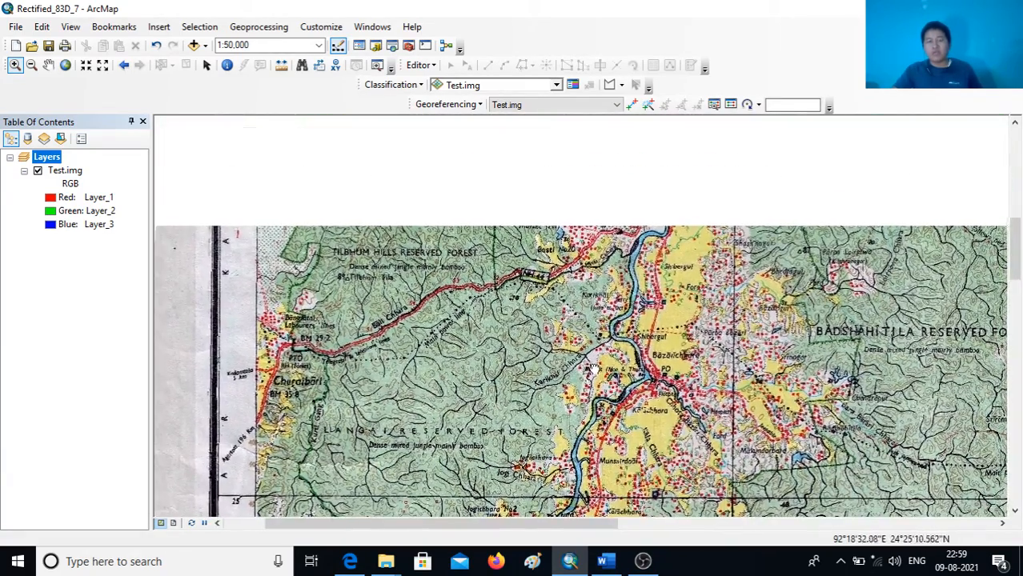
pyautogui.moveTo(584, 242); pyautogui.dragTo(597, 412)
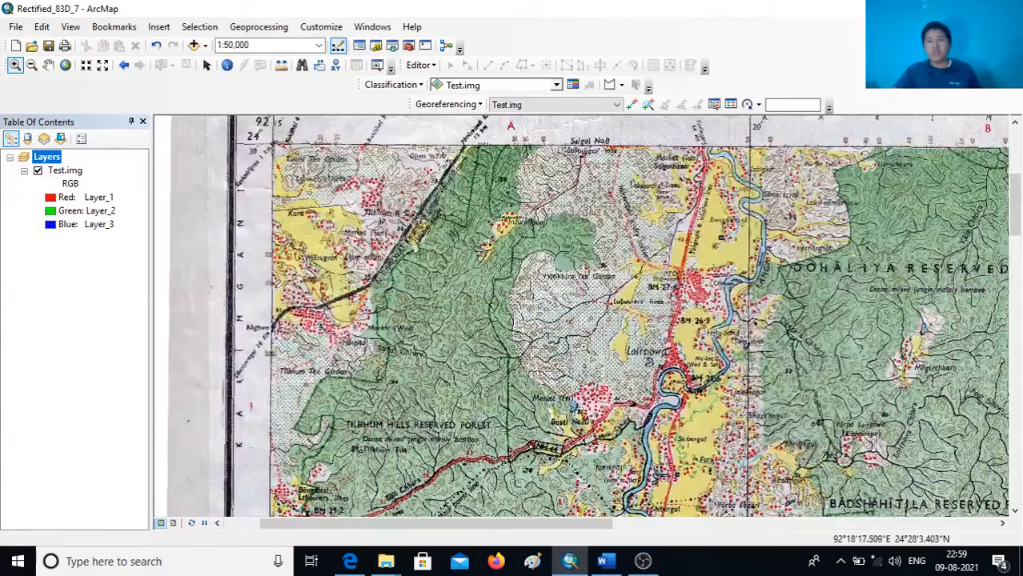
pyautogui.moveTo(565, 334); pyautogui.dragTo(544, 220)
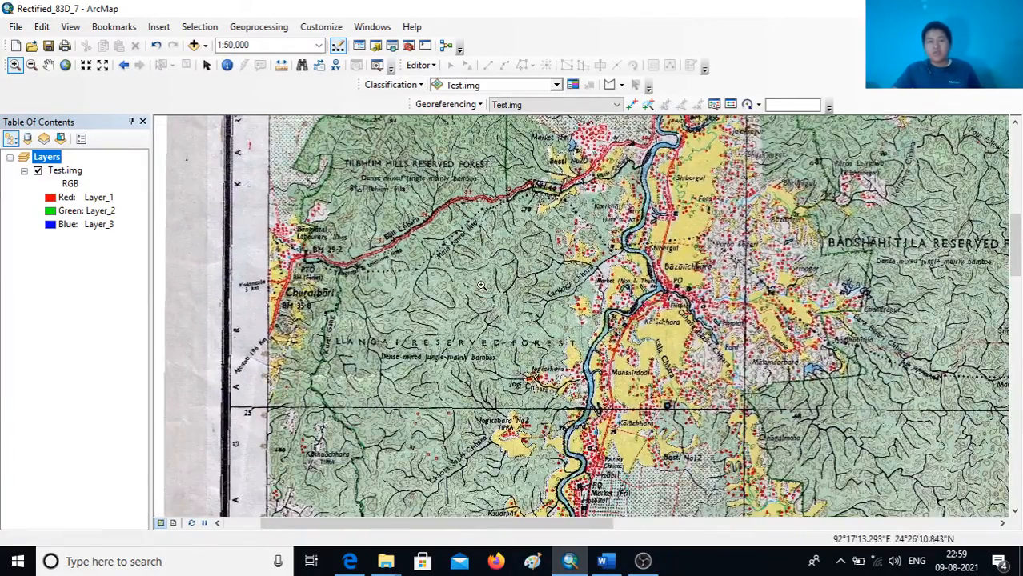
pyautogui.moveTo(502, 241); pyautogui.dragTo(495, 306)
pyautogui.moveTo(553, 235); pyautogui.dragTo(512, 495)
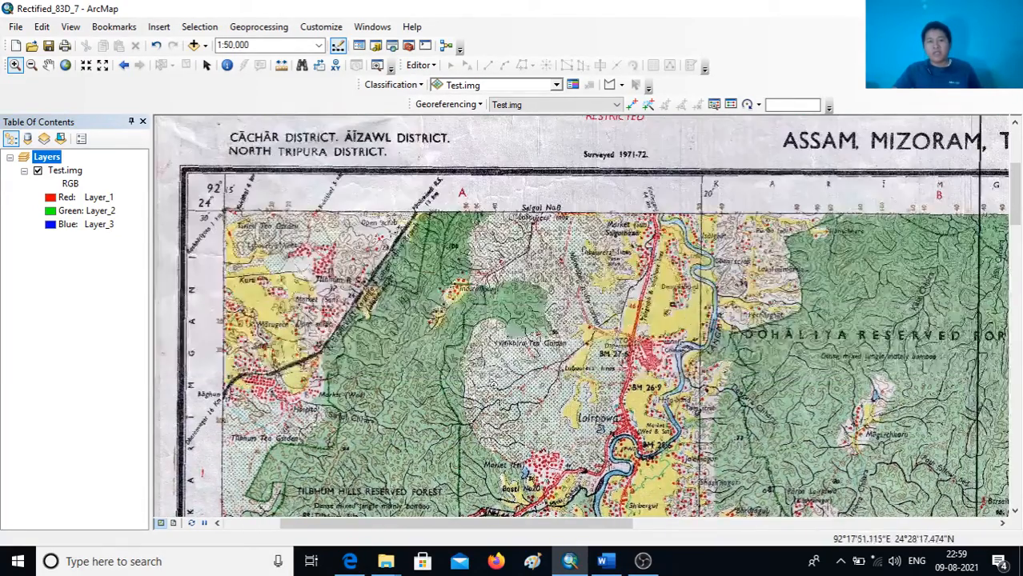
pyautogui.moveTo(479, 300)
pyautogui.mouseDown()
pyautogui.moveTo(484, 327)
pyautogui.moveTo(487, 310)
pyautogui.mouseUp()
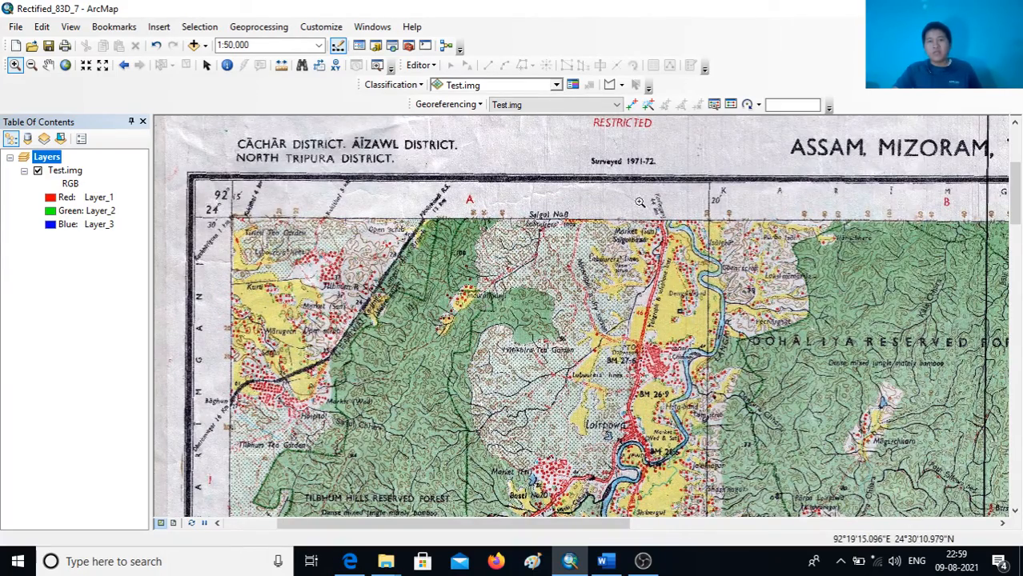
pyautogui.moveTo(629, 367); pyautogui.dragTo(614, 297)
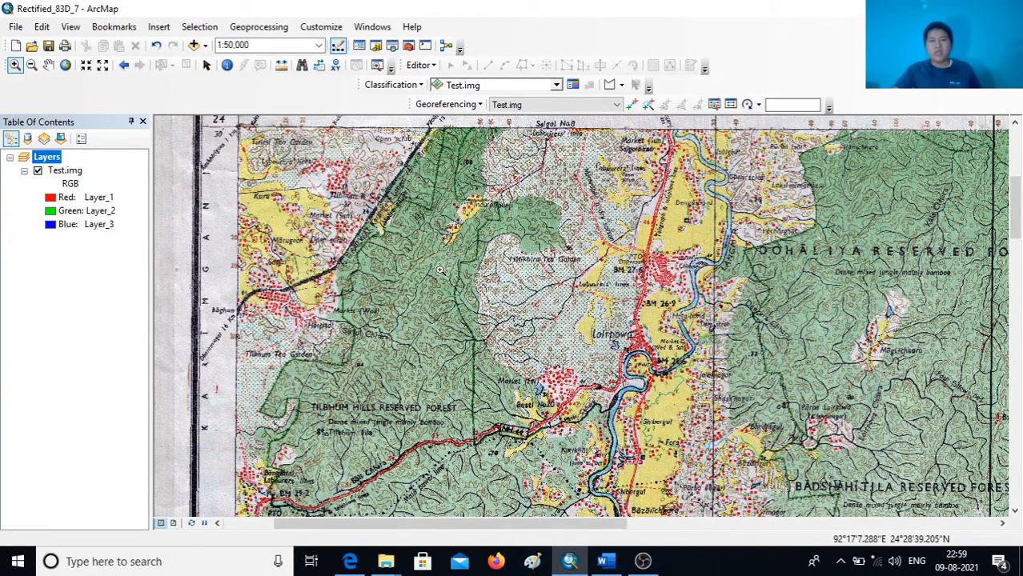
pyautogui.moveTo(443, 270); pyautogui.dragTo(491, 319)
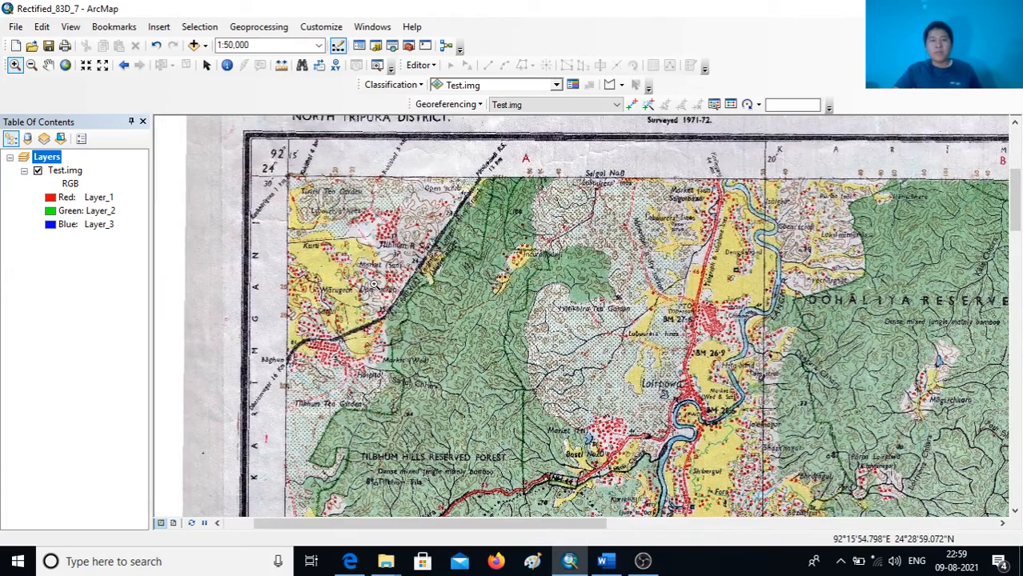
# Inspect the railway line and surrounding linear features near Tilbhum at a scale of 1:25,000
pyautogui.scroll(2, 373, 285)
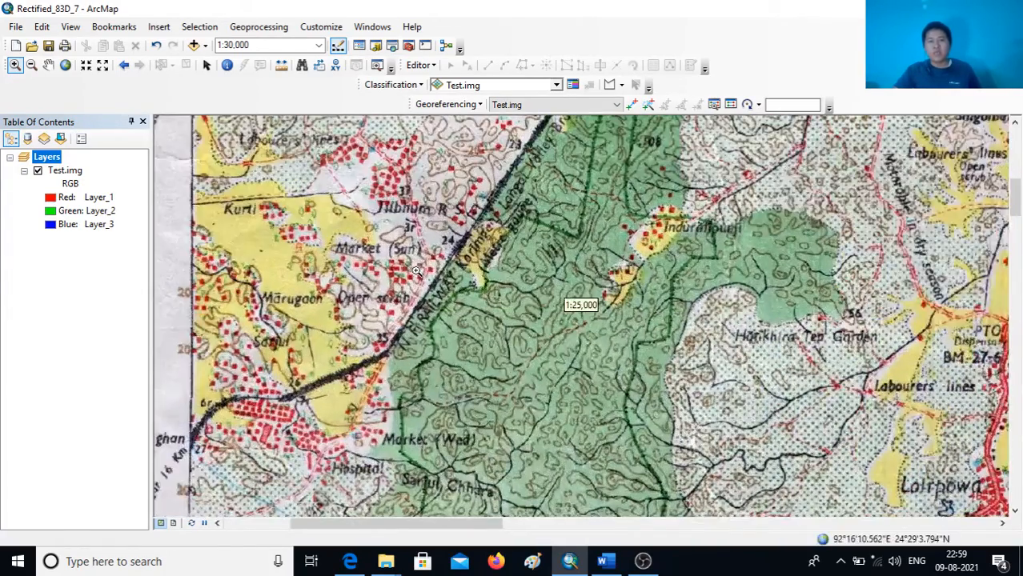
pyautogui.moveTo(483, 213); pyautogui.dragTo(471, 364)
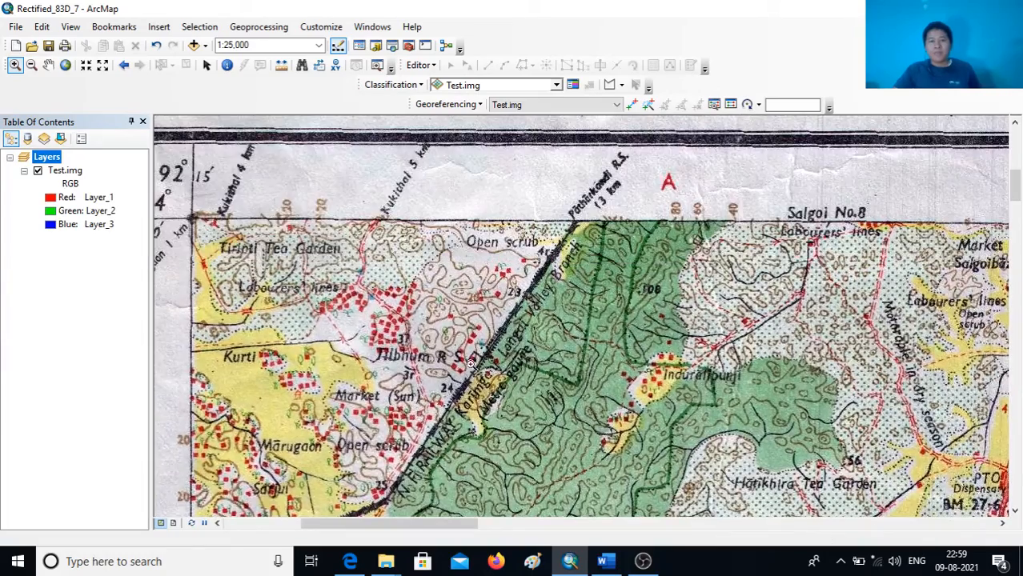
pyautogui.moveTo(487, 426); pyautogui.dragTo(474, 332)
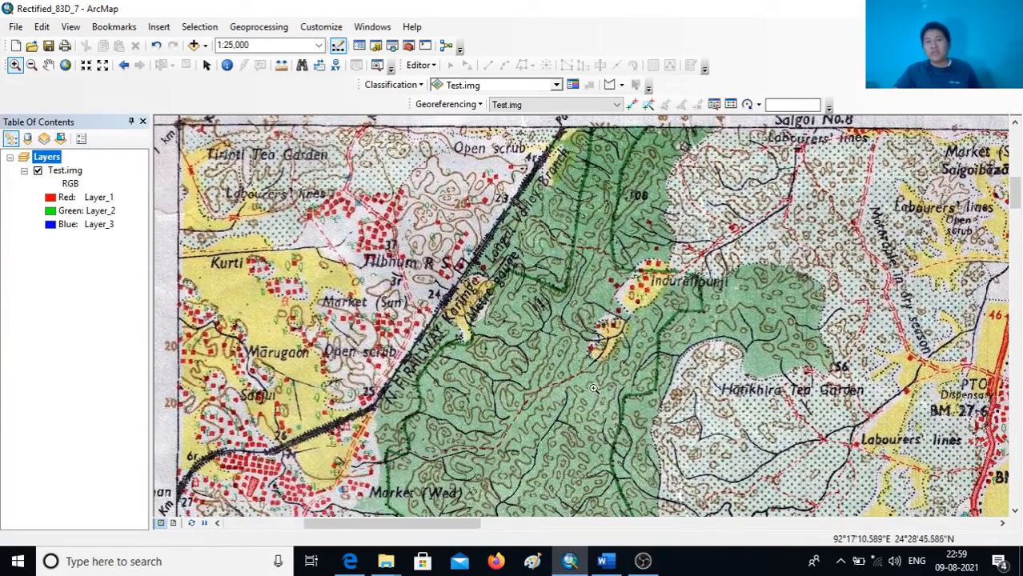
pyautogui.moveTo(598, 375); pyautogui.dragTo(578, 342)
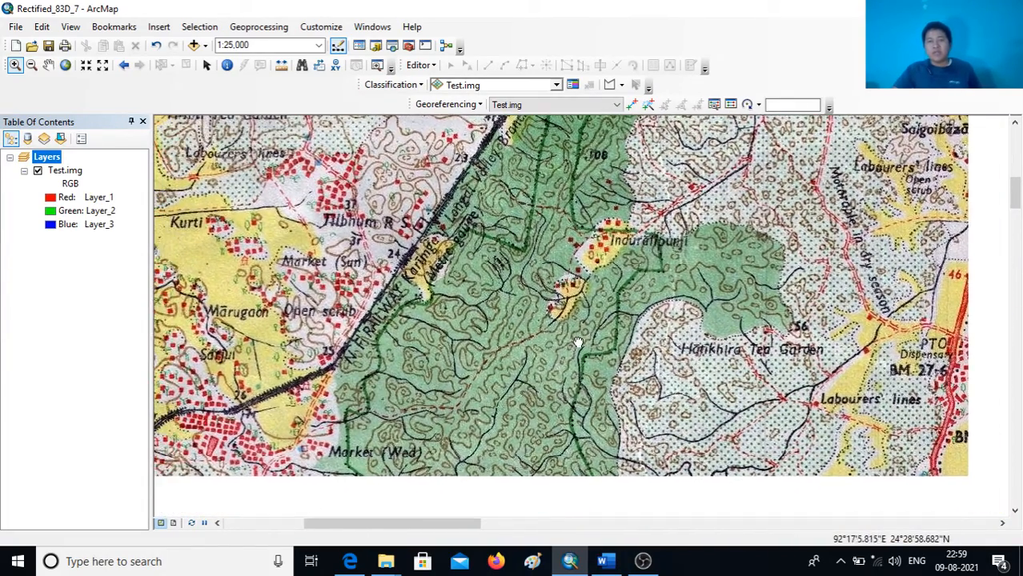
# Inspect the roads and river from Hatikhira Tea Garden through Lairpowa down to the southern grid line near Kalachhara
pyautogui.moveTo(529, 281); pyautogui.dragTo(554, 330)
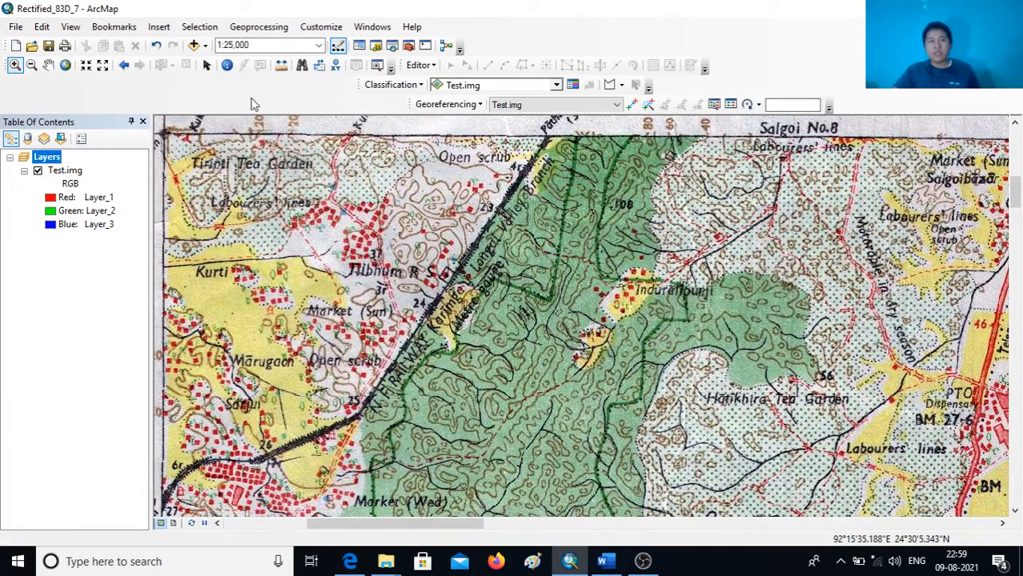
pyautogui.click(206, 65)
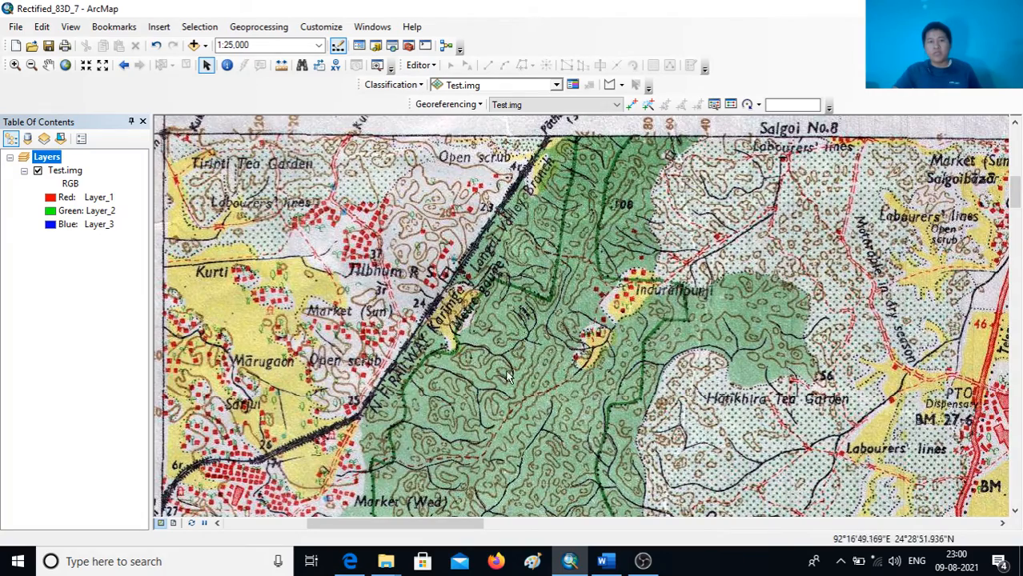
pyautogui.moveTo(665, 388); pyautogui.dragTo(629, 271)
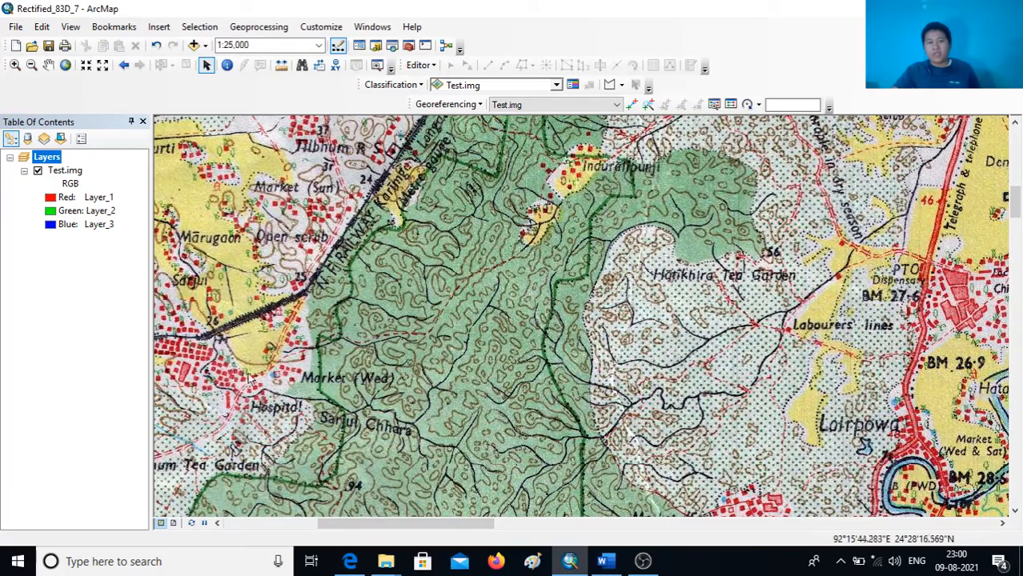
pyautogui.moveTo(648, 324); pyautogui.dragTo(418, 368)
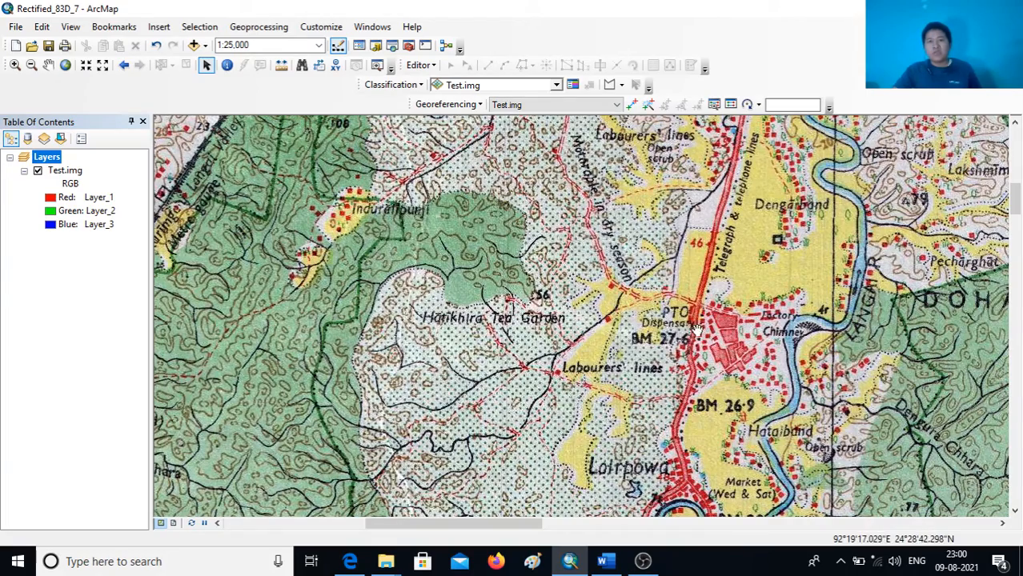
pyautogui.moveTo(690, 320); pyautogui.dragTo(725, 267)
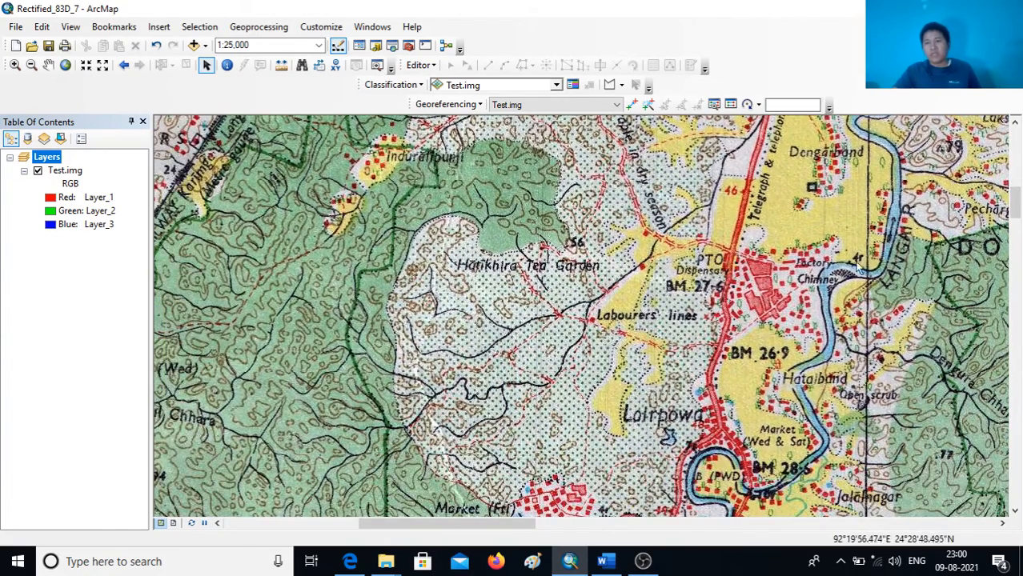
pyautogui.moveTo(763, 405); pyautogui.dragTo(797, 204)
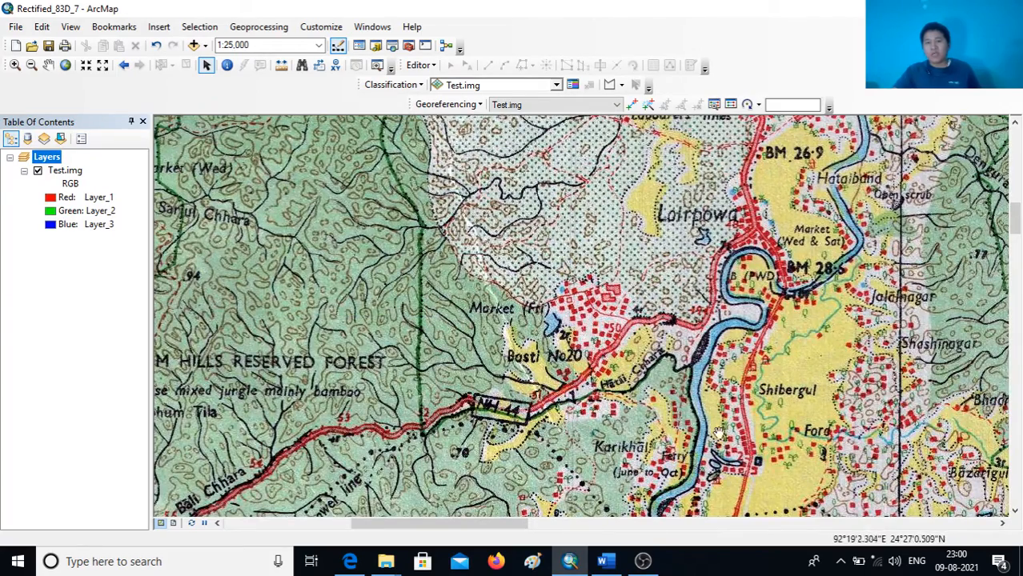
pyautogui.moveTo(716, 433); pyautogui.dragTo(713, 238)
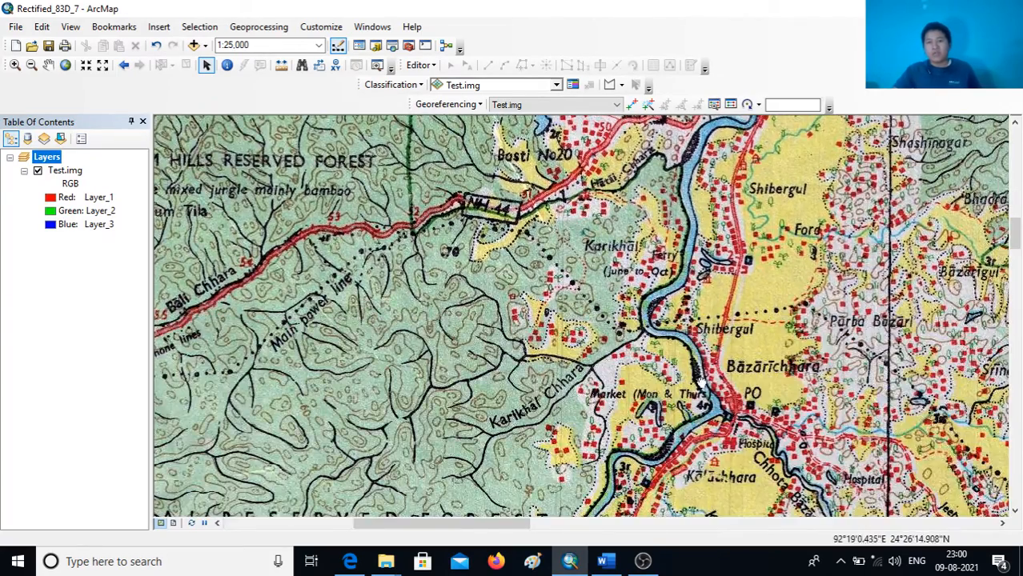
pyautogui.moveTo(705, 423); pyautogui.dragTo(709, 278)
pyautogui.moveTo(671, 415); pyautogui.dragTo(684, 263)
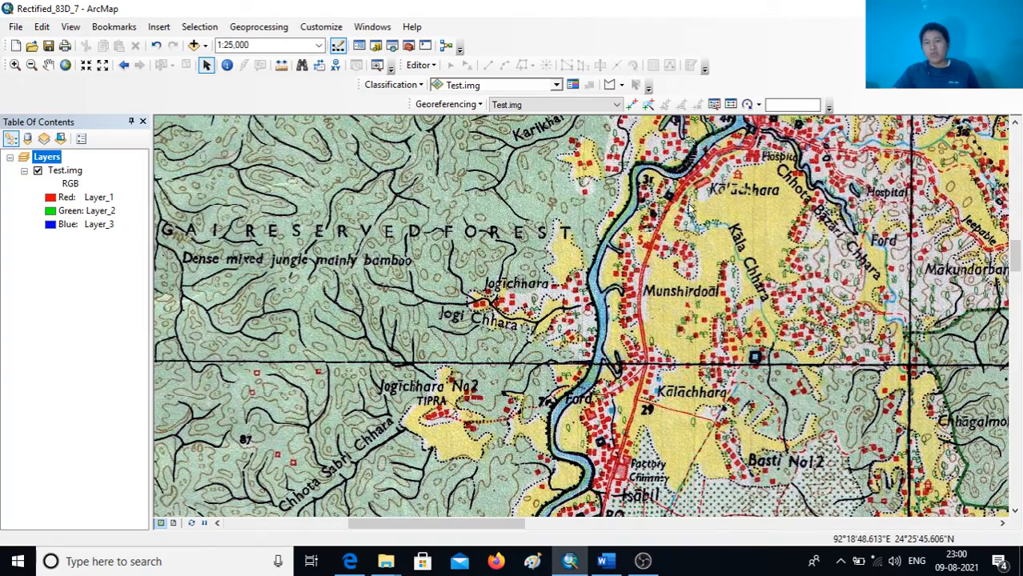
# Trace the river around Bazarichhara, the NH 44 road and the main power line west through the reserved forests
pyautogui.moveTo(719, 200); pyautogui.dragTo(671, 400)
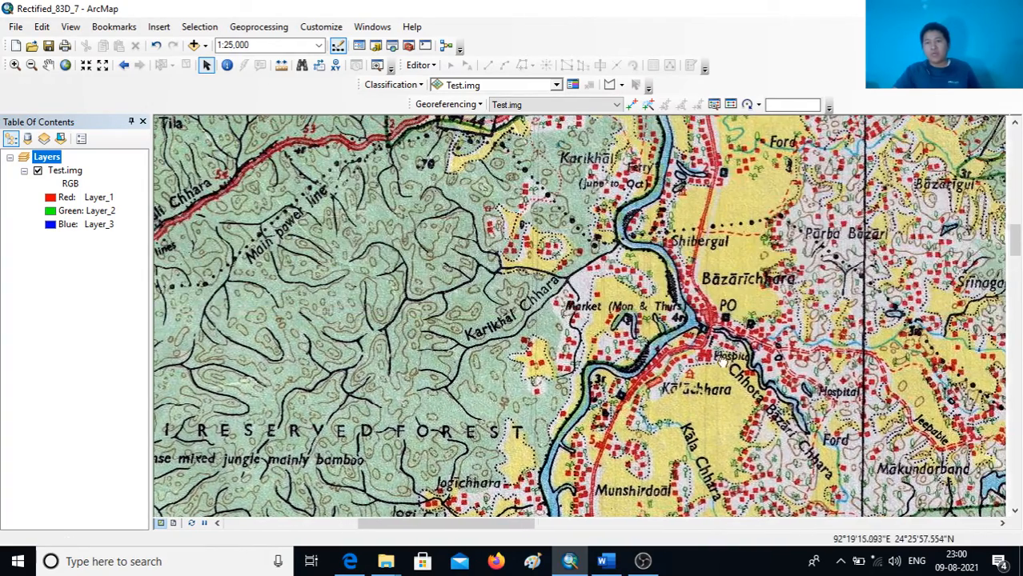
pyautogui.moveTo(723, 362); pyautogui.dragTo(709, 358)
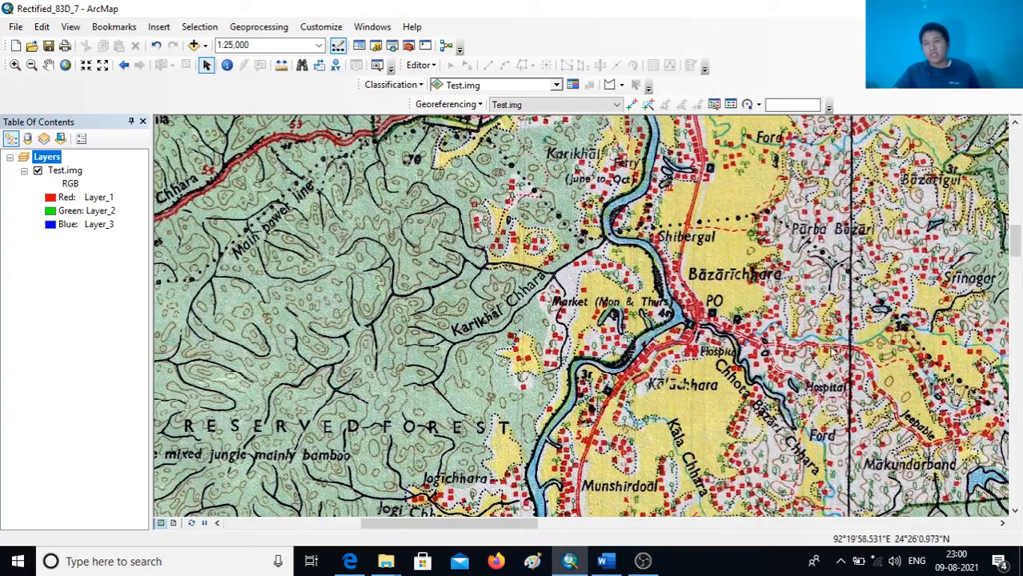
pyautogui.moveTo(739, 228); pyautogui.dragTo(740, 408)
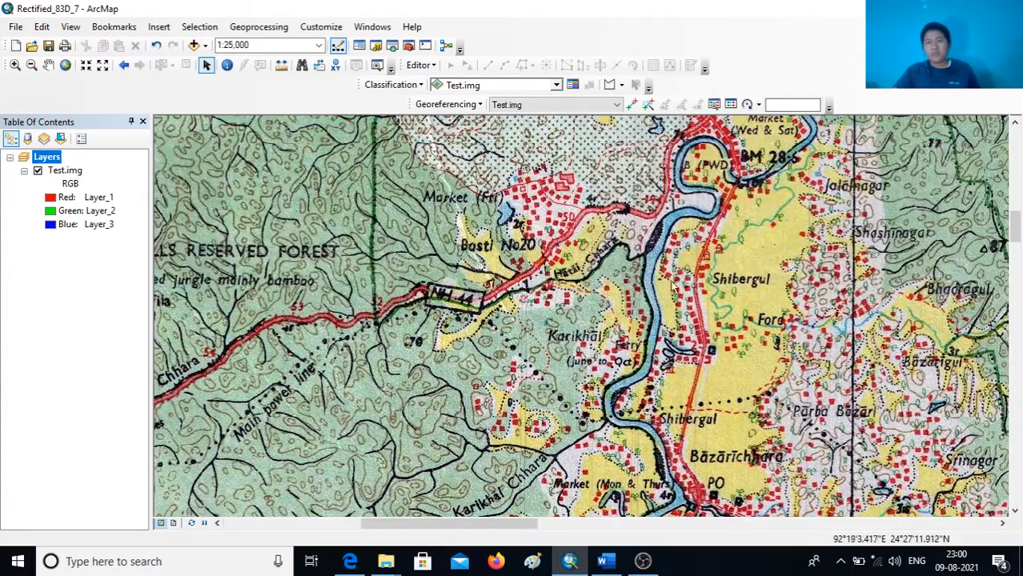
pyautogui.moveTo(599, 279); pyautogui.dragTo(707, 307)
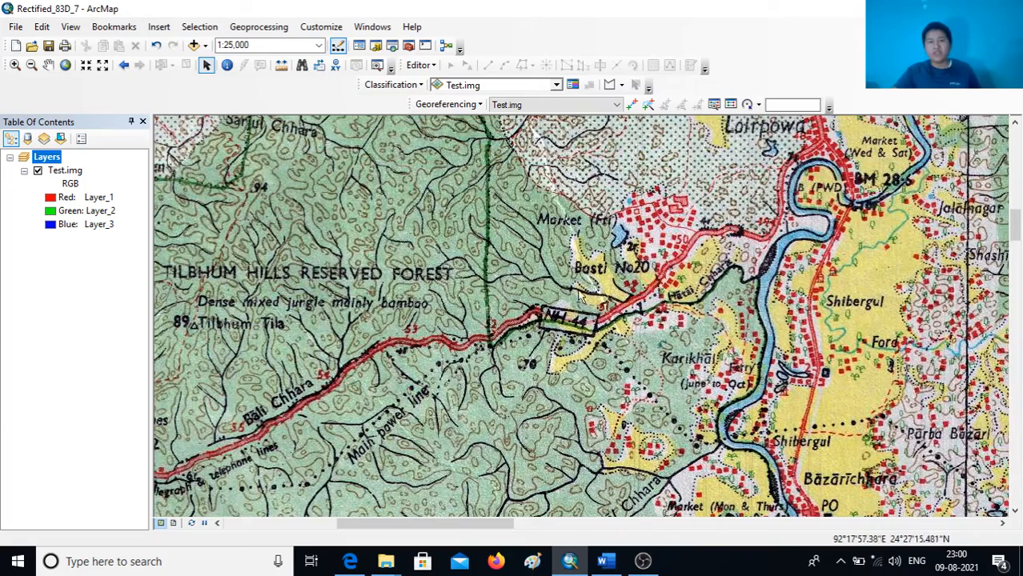
pyautogui.moveTo(580, 296); pyautogui.dragTo(611, 313)
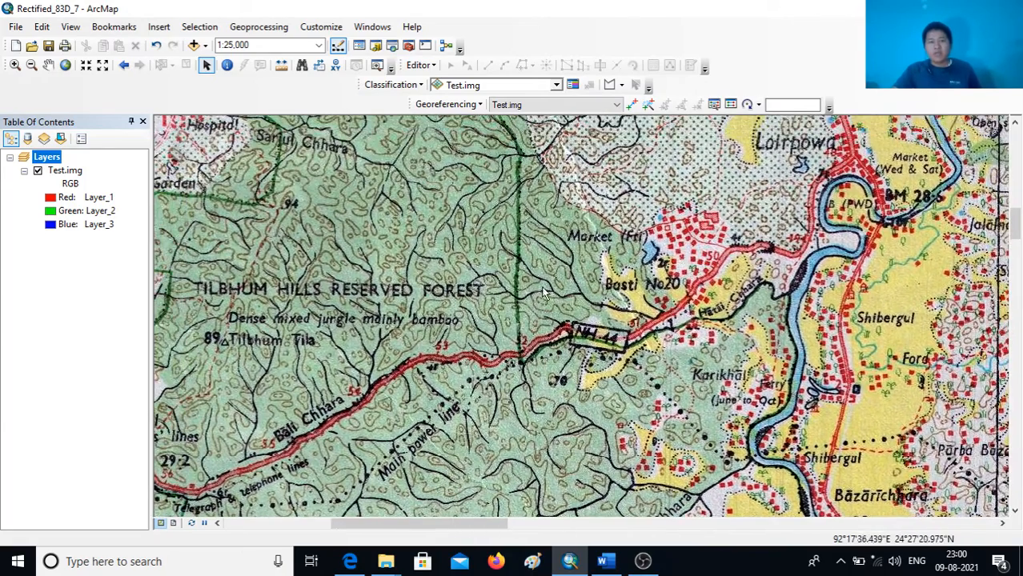
pyautogui.moveTo(448, 270); pyautogui.dragTo(534, 296)
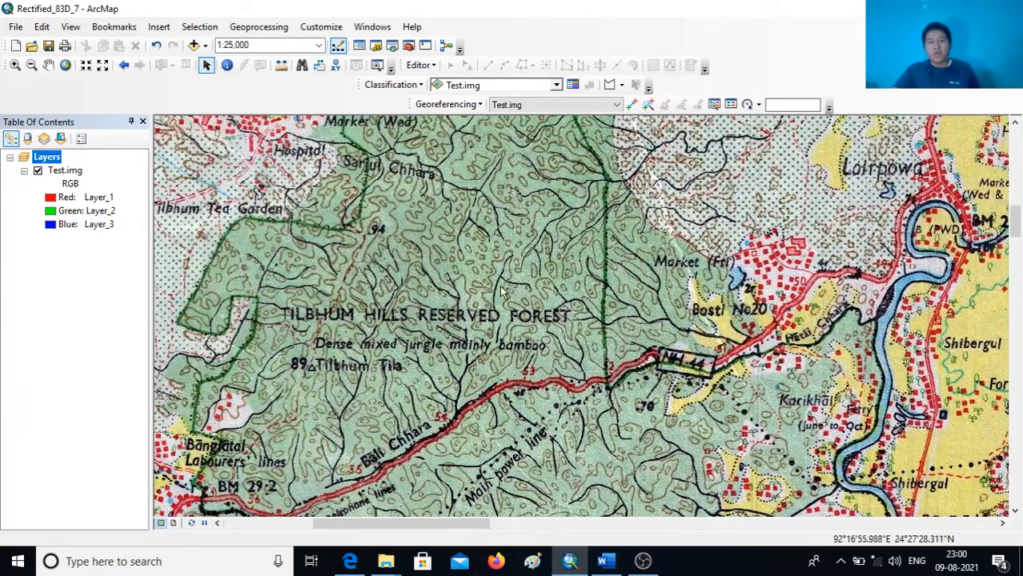
pyautogui.moveTo(443, 272); pyautogui.dragTo(533, 264)
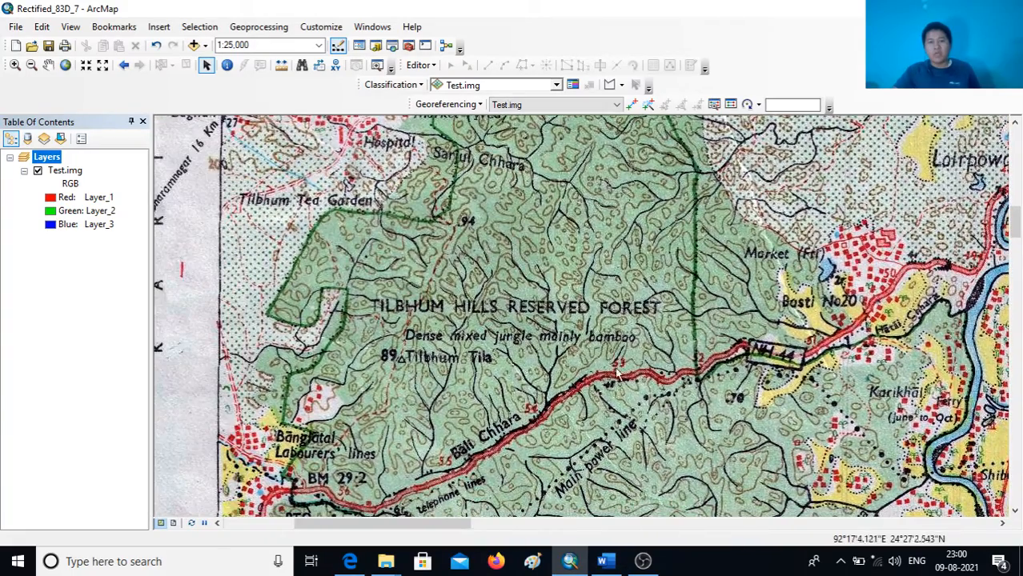
pyautogui.moveTo(621, 375); pyautogui.dragTo(567, 246)
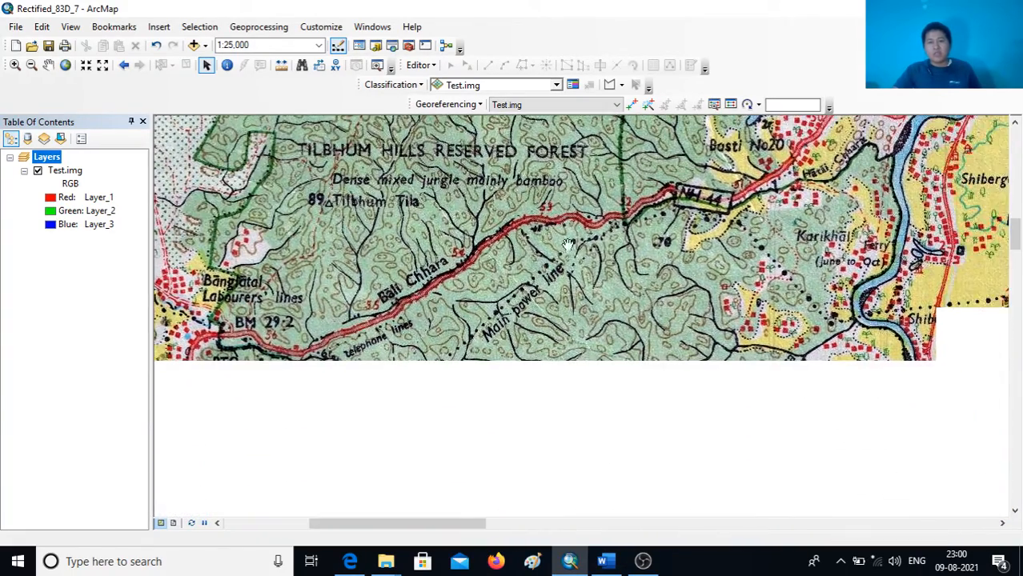
pyautogui.moveTo(687, 388); pyautogui.dragTo(663, 346)
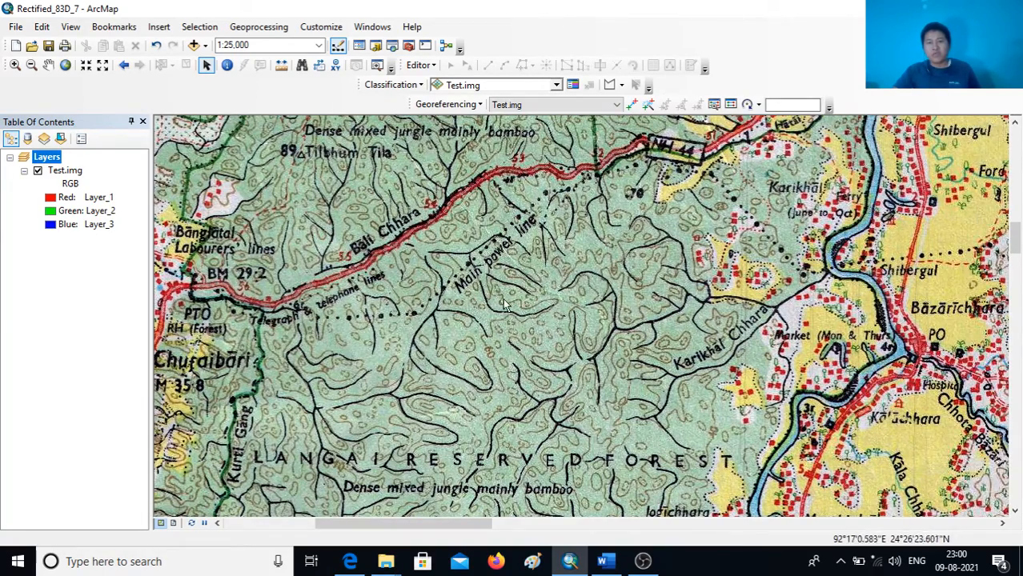
# Examine the streams and reserved forest boundary from Tilbhum Hills north to the toposheet's upper margin at section A
pyautogui.moveTo(462, 270); pyautogui.dragTo(508, 430)
pyautogui.moveTo(421, 300); pyautogui.dragTo(506, 378)
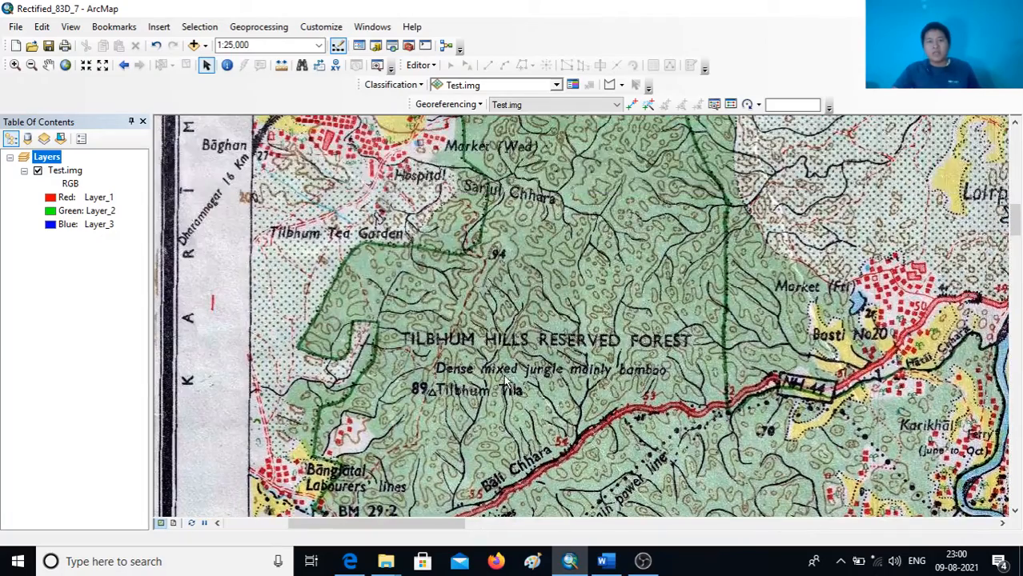
pyautogui.moveTo(547, 233); pyautogui.dragTo(520, 360)
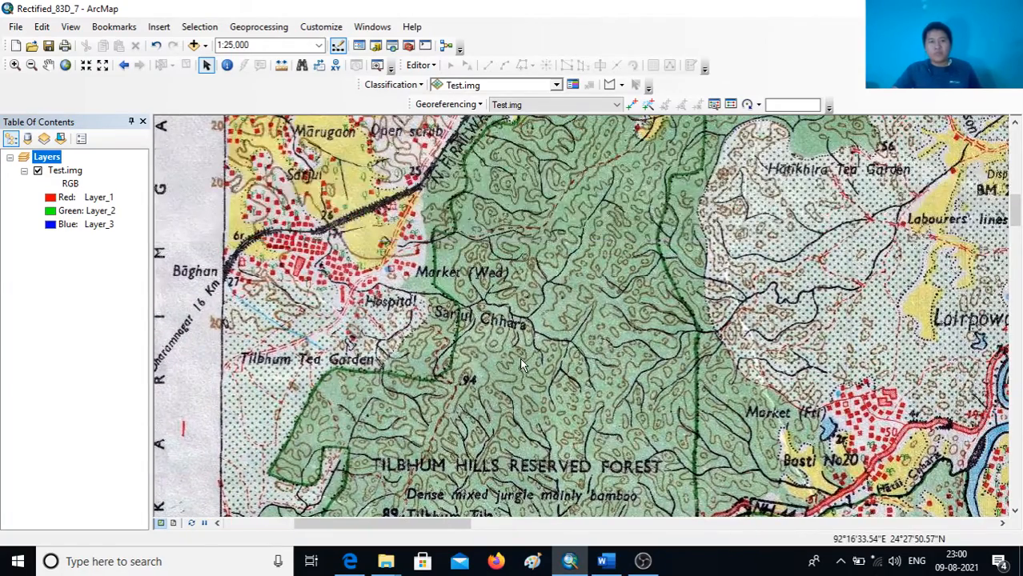
pyautogui.moveTo(585, 264); pyautogui.dragTo(532, 295)
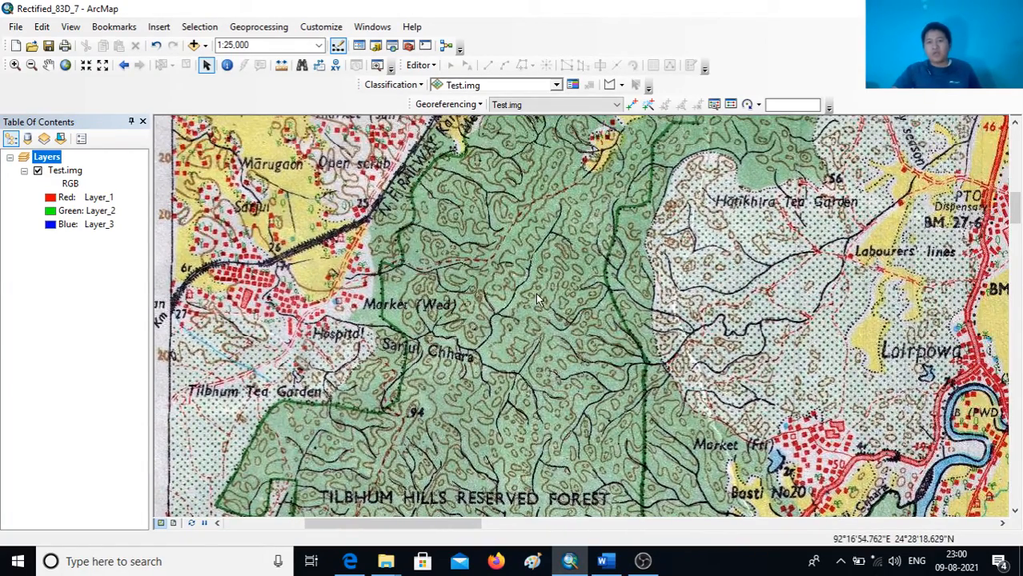
pyautogui.moveTo(610, 278); pyautogui.dragTo(573, 347)
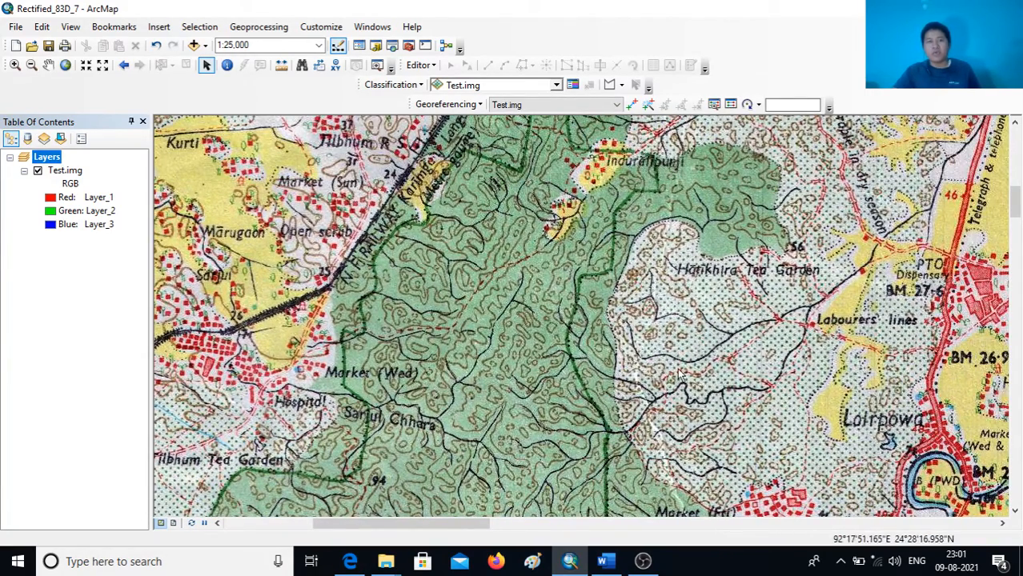
pyautogui.moveTo(570, 305); pyautogui.dragTo(652, 310)
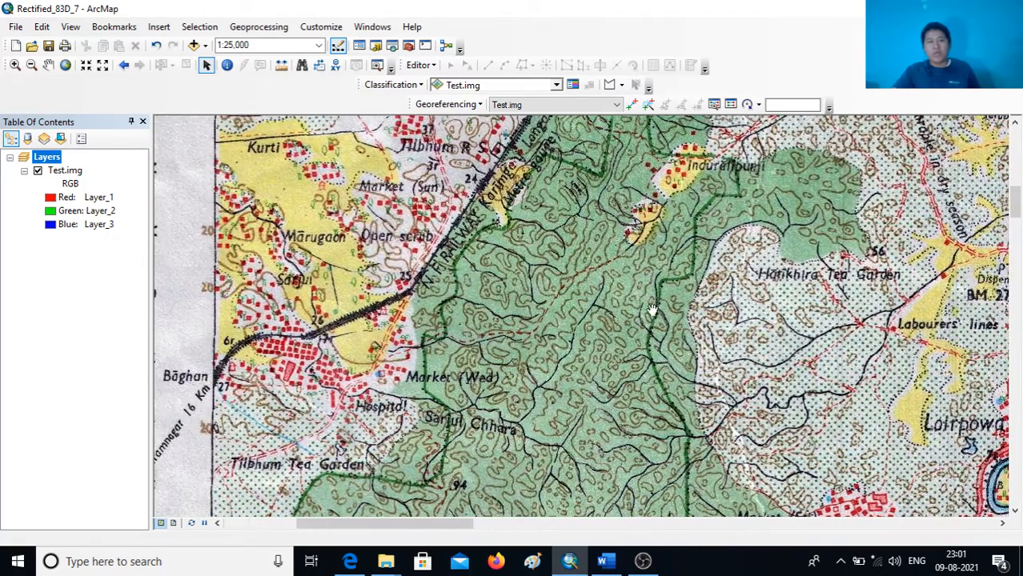
pyautogui.moveTo(666, 270); pyautogui.dragTo(649, 356)
pyautogui.moveTo(652, 233); pyautogui.dragTo(631, 307)
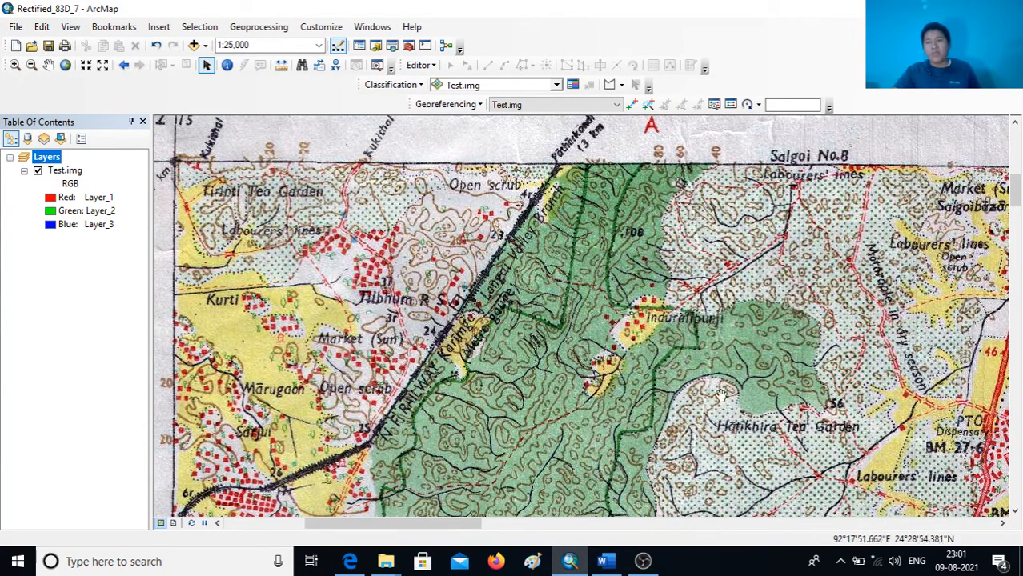
# Inspect the road and river around Lairpowa and the streams crossing Hatikhira Tea Garden
pyautogui.moveTo(833, 433); pyautogui.dragTo(689, 361)
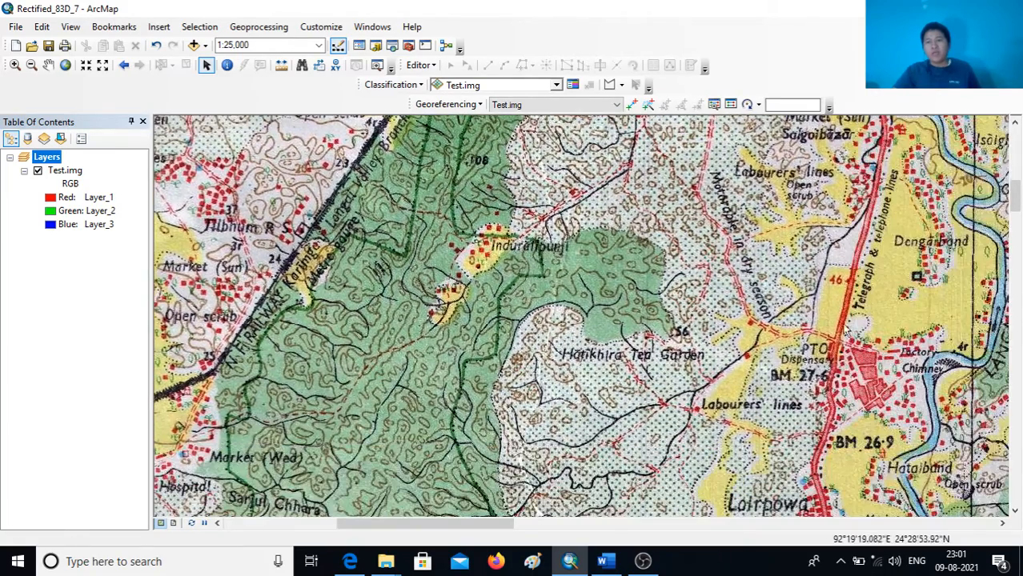
pyautogui.moveTo(792, 444); pyautogui.dragTo(779, 307)
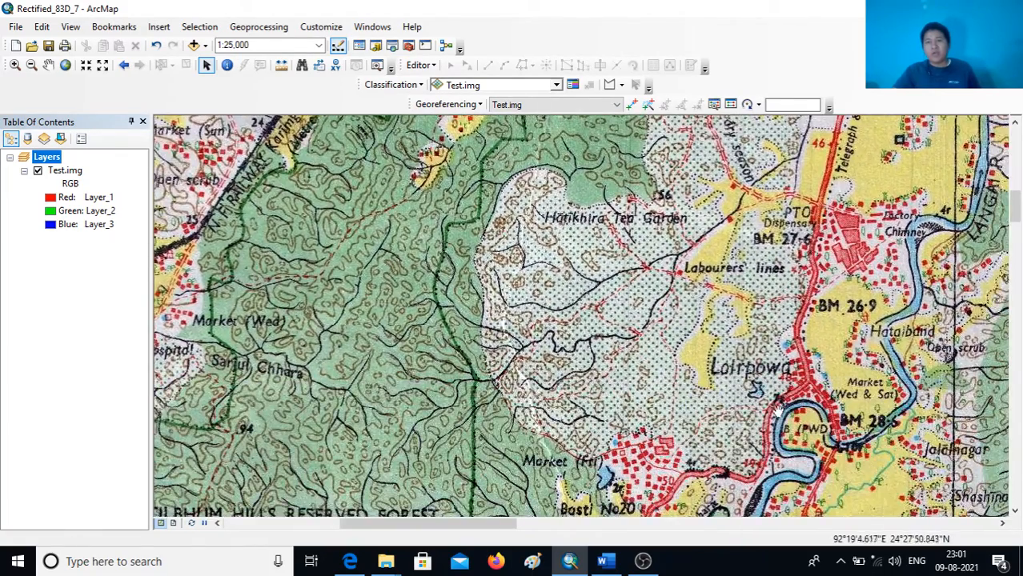
pyautogui.moveTo(776, 412); pyautogui.dragTo(765, 316)
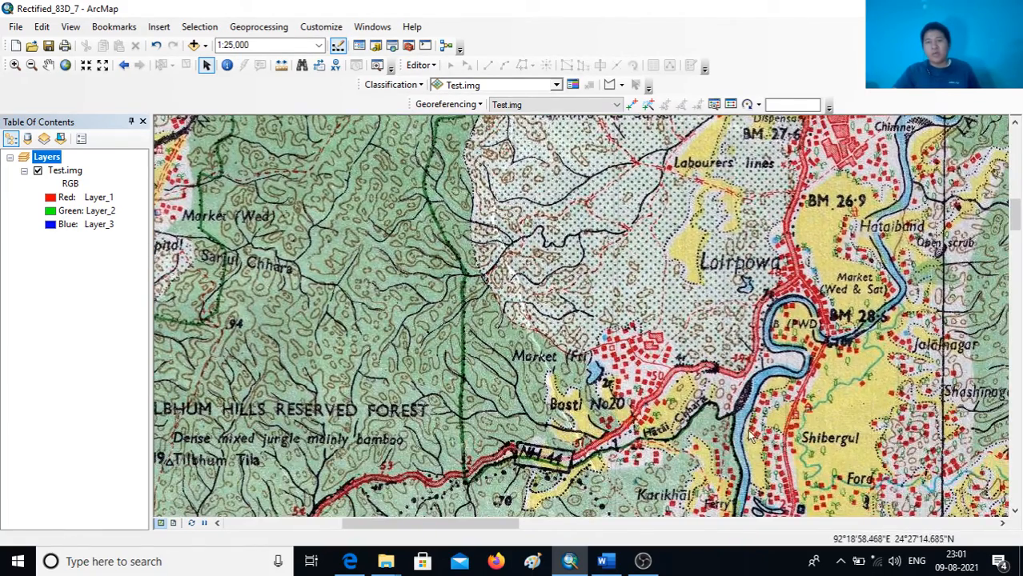
pyautogui.moveTo(625, 288); pyautogui.dragTo(679, 401)
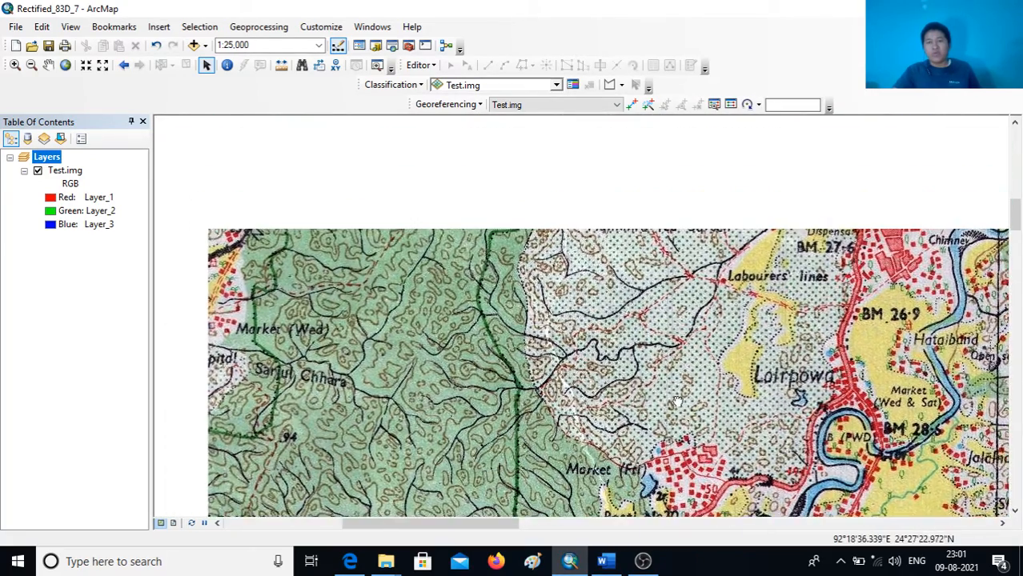
pyautogui.moveTo(554, 283); pyautogui.dragTo(687, 360)
pyautogui.moveTo(549, 298); pyautogui.dragTo(576, 346)
pyautogui.moveTo(711, 366); pyautogui.dragTo(679, 389)
pyautogui.moveTo(798, 365); pyautogui.dragTo(706, 258)
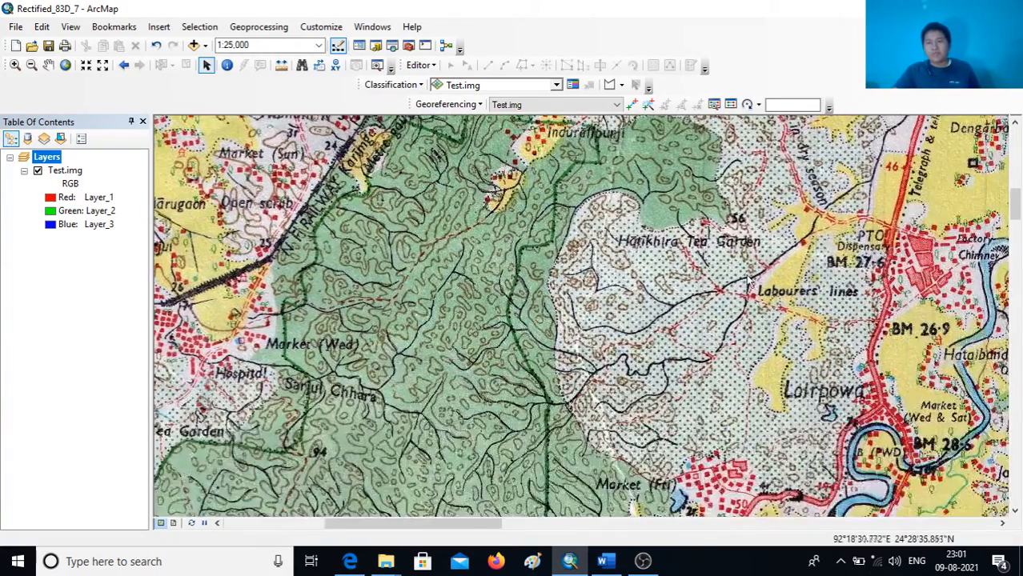
# Examine the tracks and dry-season motorable road between Indurailpunji, Salgoi No.8 and Hatikhira Tea Garden
pyautogui.moveTo(548, 301); pyautogui.dragTo(662, 376)
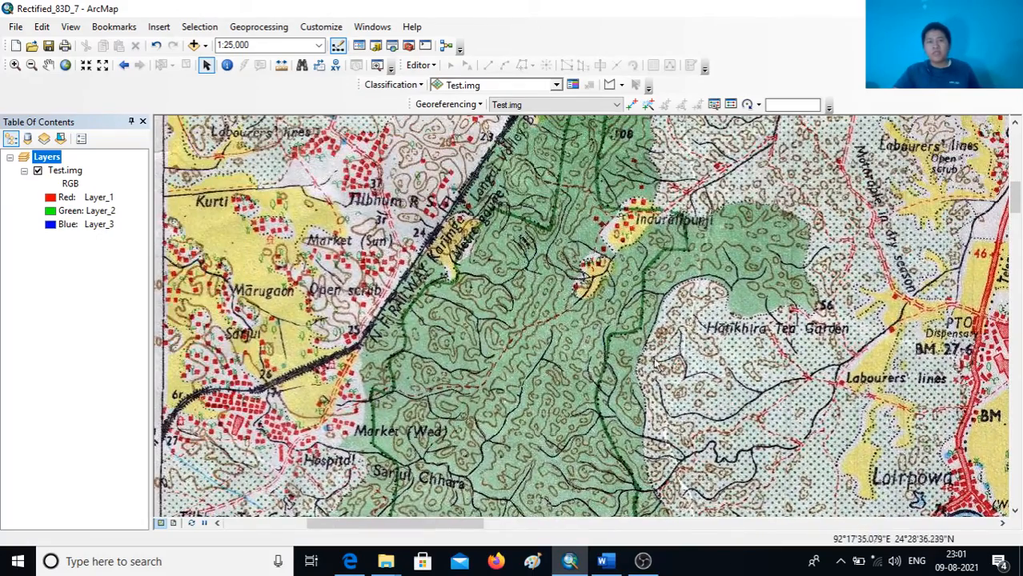
pyautogui.moveTo(746, 280); pyautogui.dragTo(722, 315)
pyautogui.moveTo(631, 298); pyautogui.dragTo(653, 355)
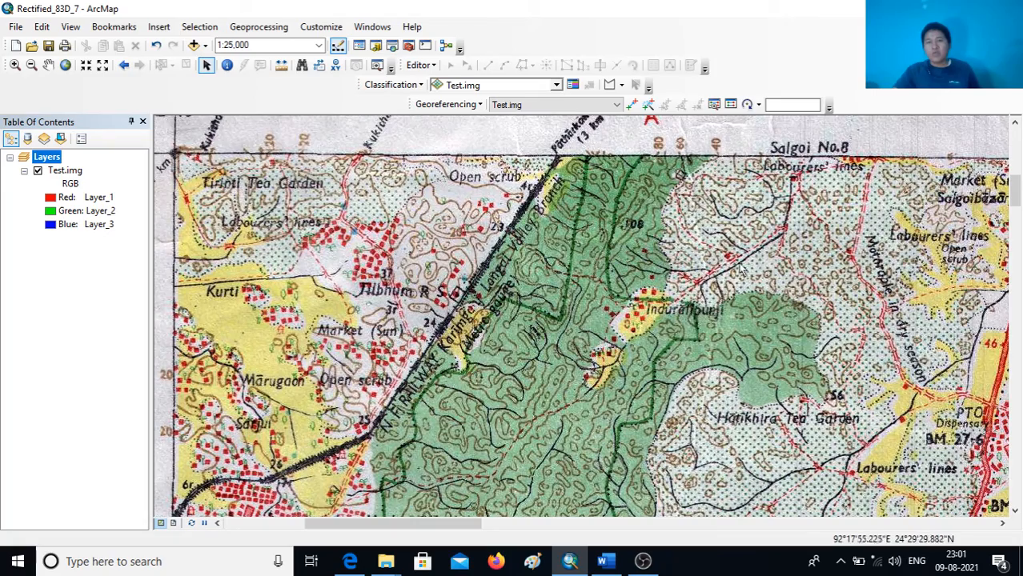
pyautogui.moveTo(836, 407); pyautogui.dragTo(701, 346)
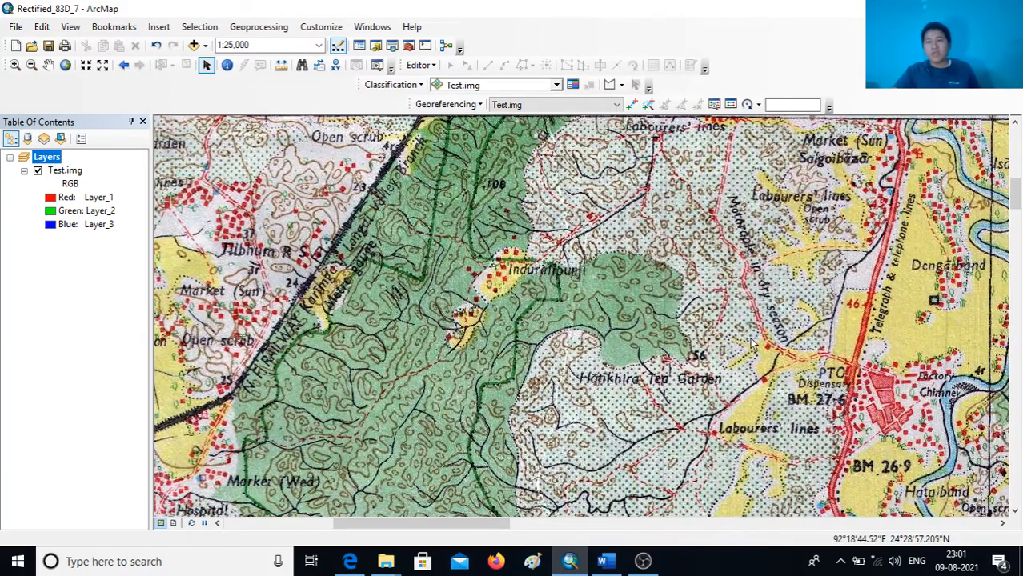
pyautogui.moveTo(637, 285); pyautogui.dragTo(657, 326)
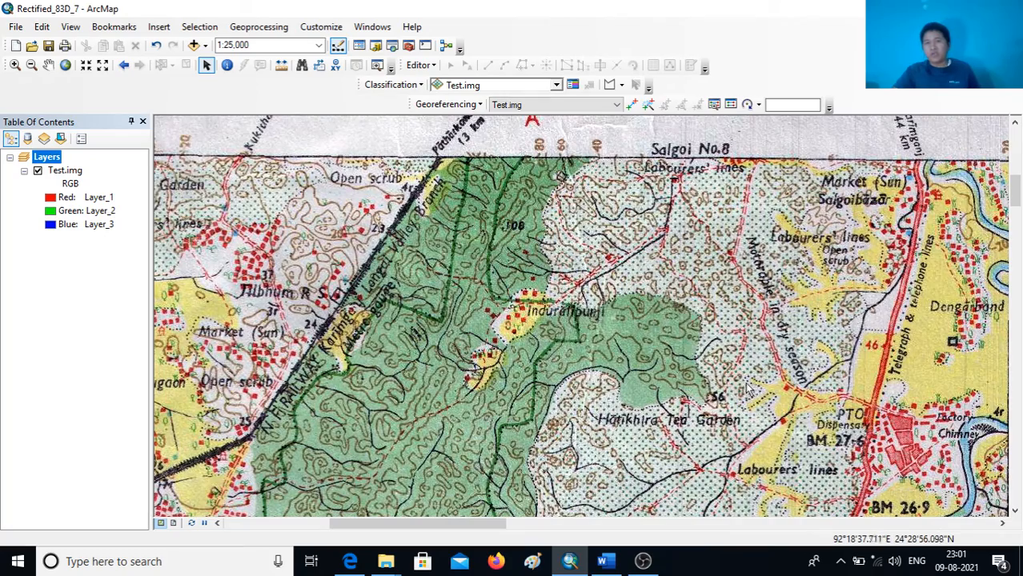
pyautogui.moveTo(726, 383); pyautogui.dragTo(790, 394)
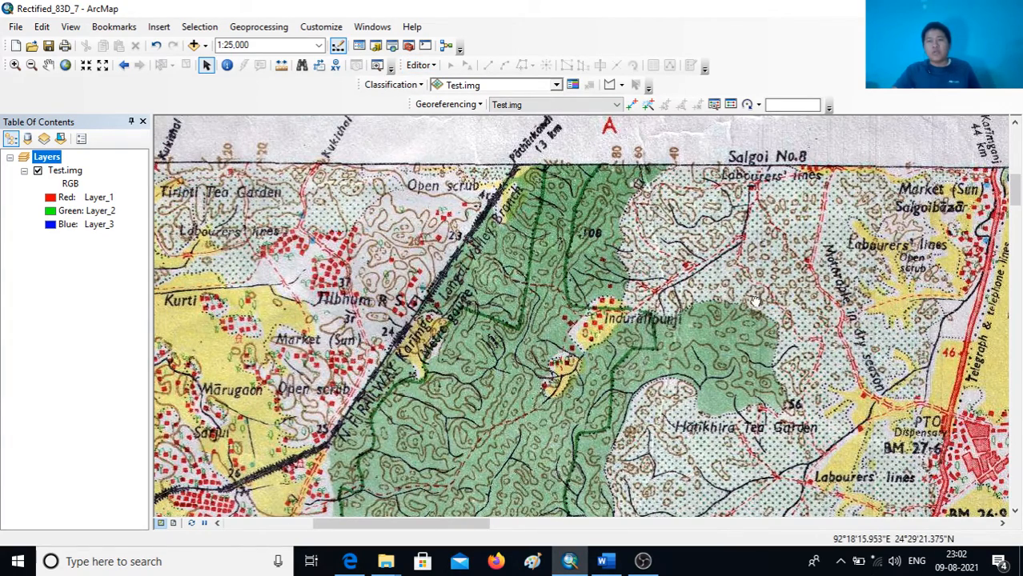
pyautogui.moveTo(758, 308); pyautogui.dragTo(733, 296)
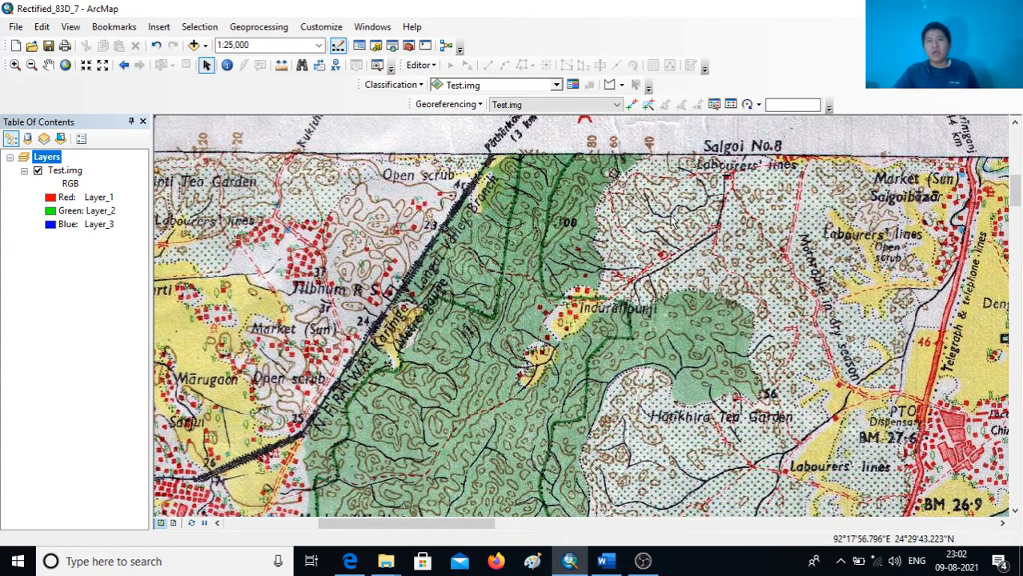
# Open the Catalog to access the Tutorial Vedio_me home folder
pyautogui.click(381, 51)
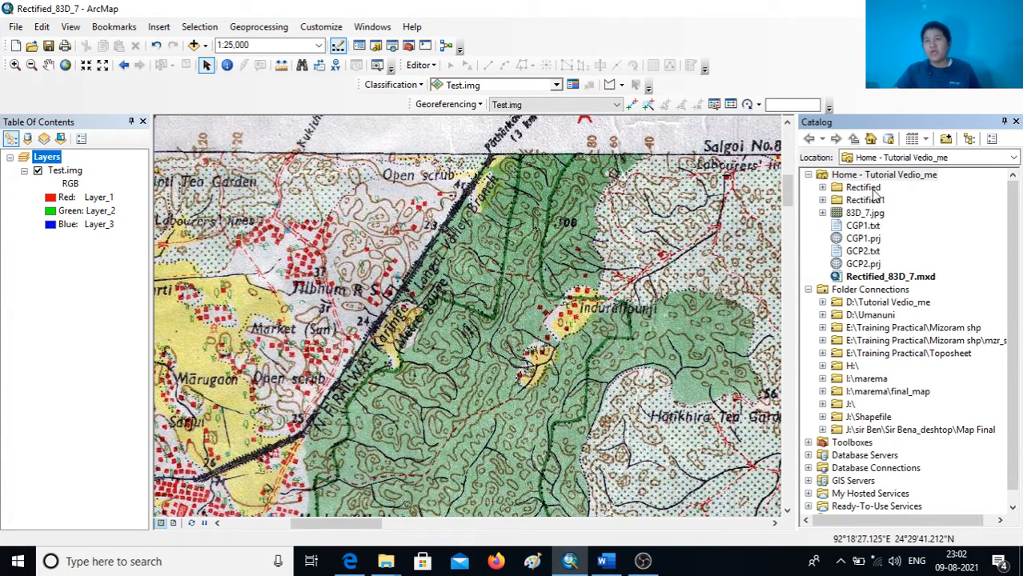
# Start a new shapefile in the Rectified folder, named Poly_RW, with the Polyline feature type
pyautogui.click(874, 191)
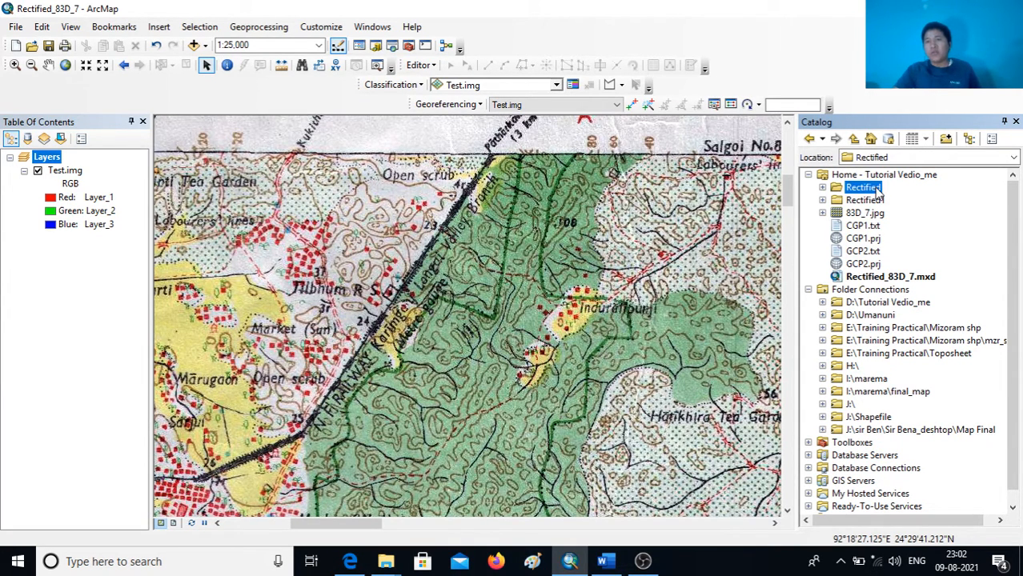
pyautogui.rightClick(876, 190)
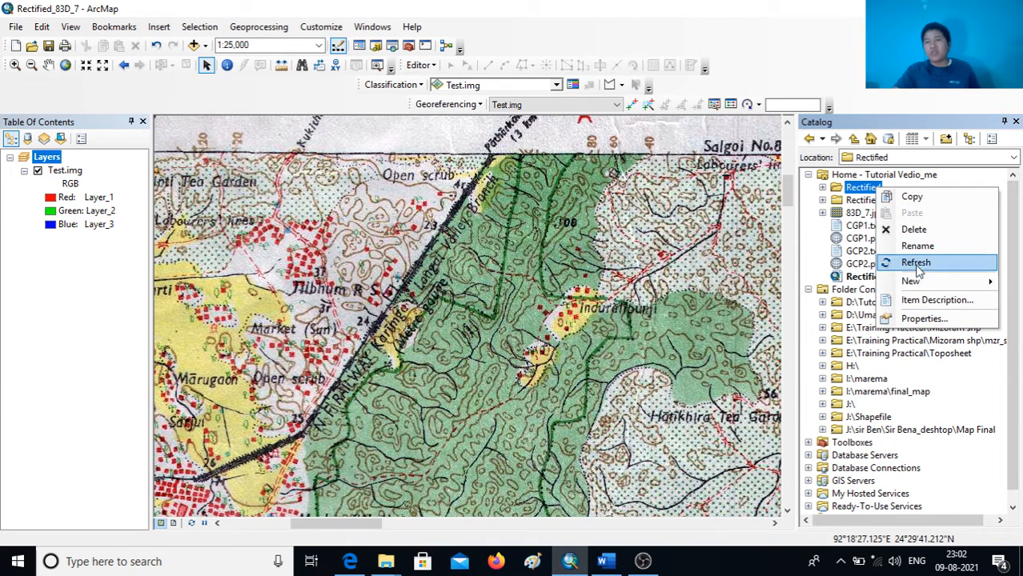
pyautogui.moveTo(924, 284)
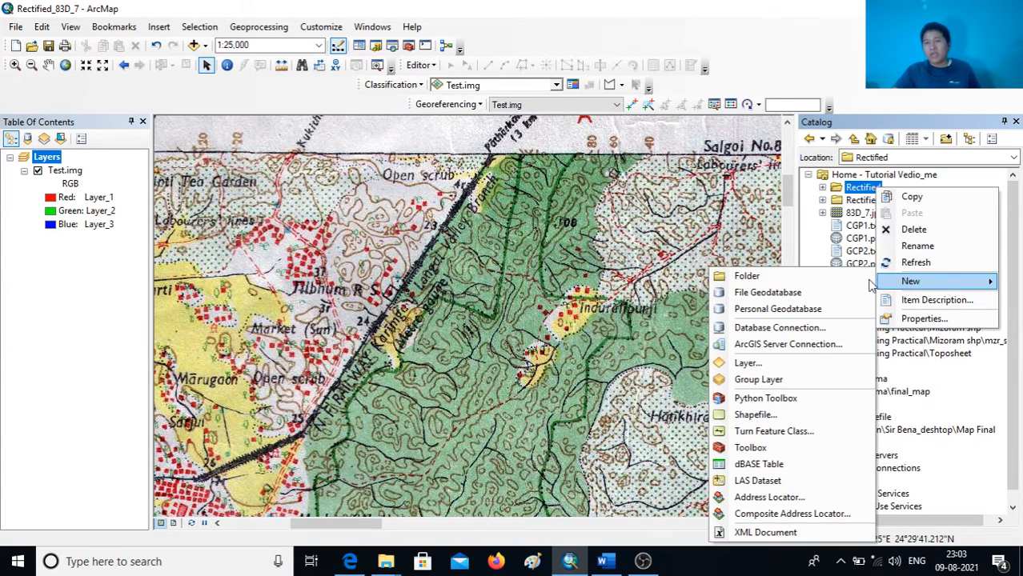
pyautogui.click(763, 416)
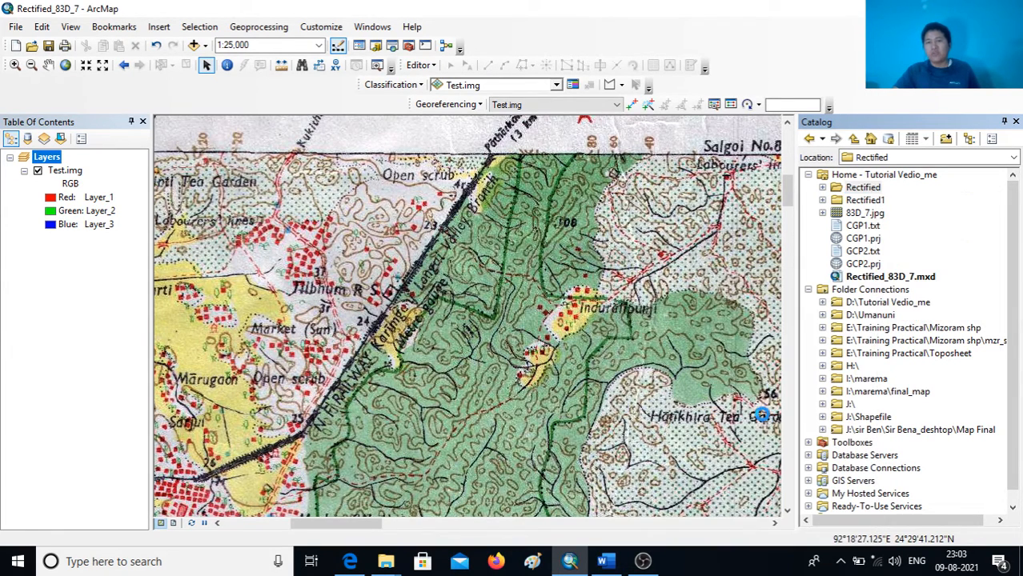
pyautogui.moveTo(507, 124); pyautogui.dragTo(550, 134)
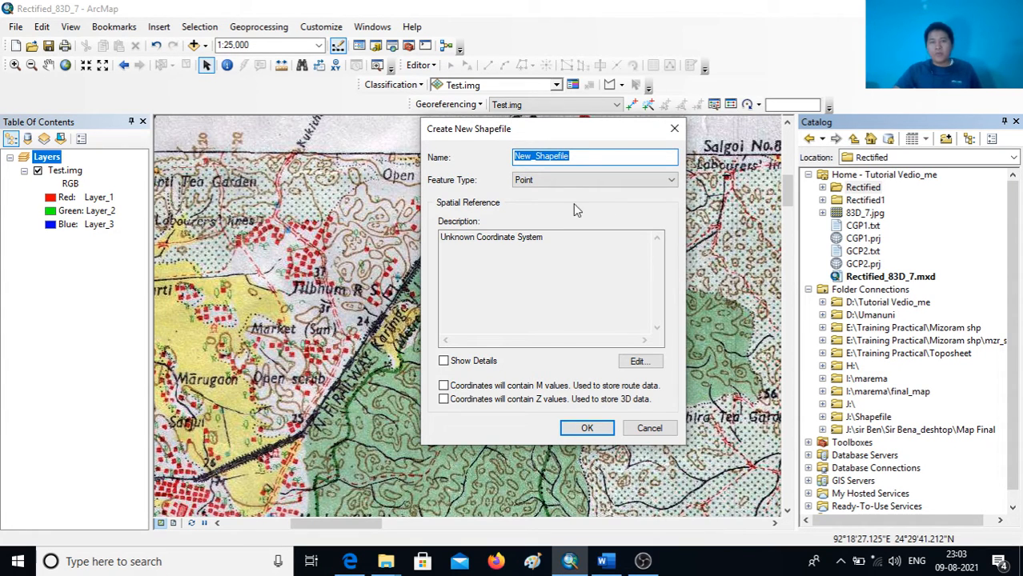
pyautogui.write('P')
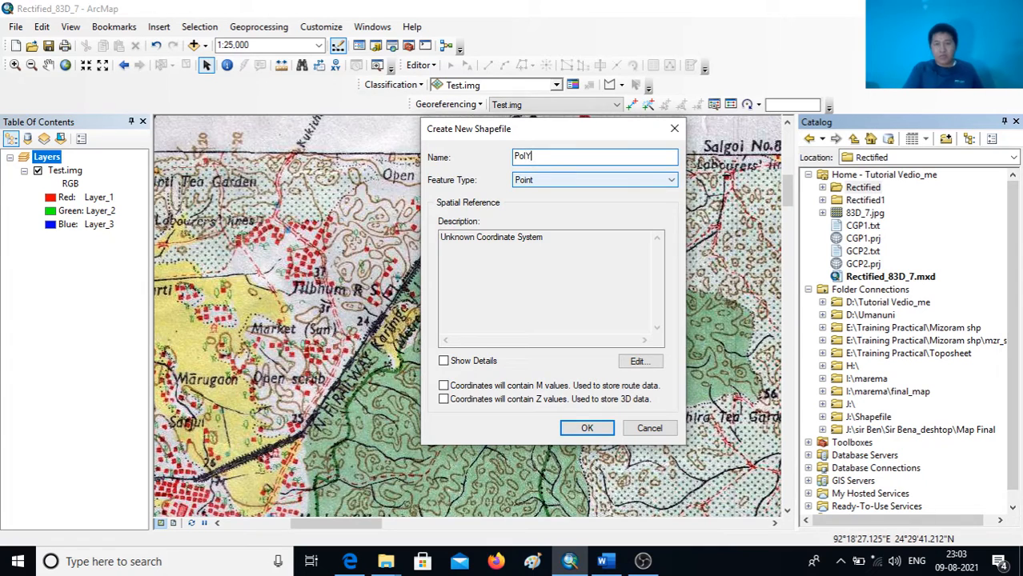
pyautogui.write('oly')
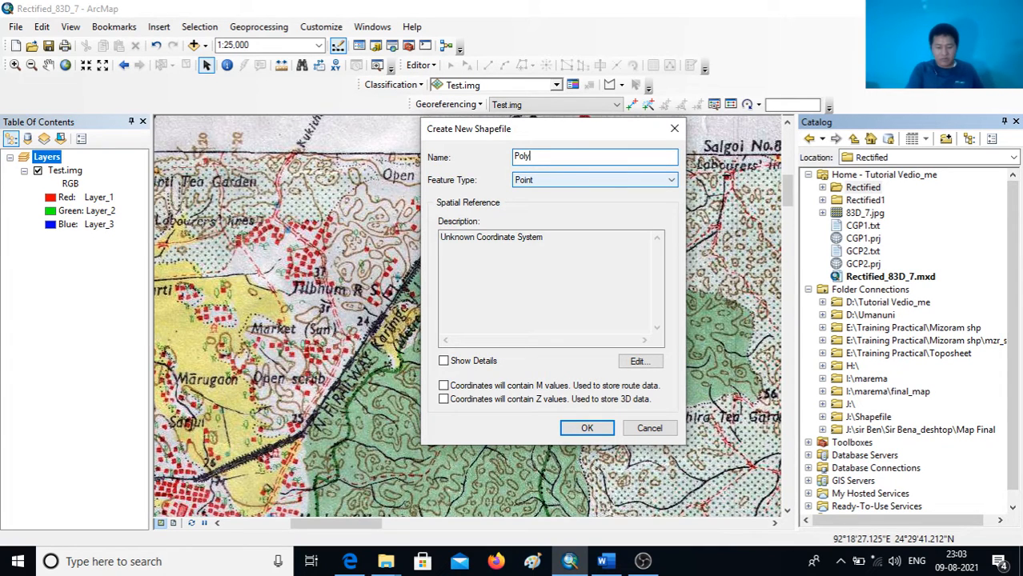
pyautogui.write('_R')
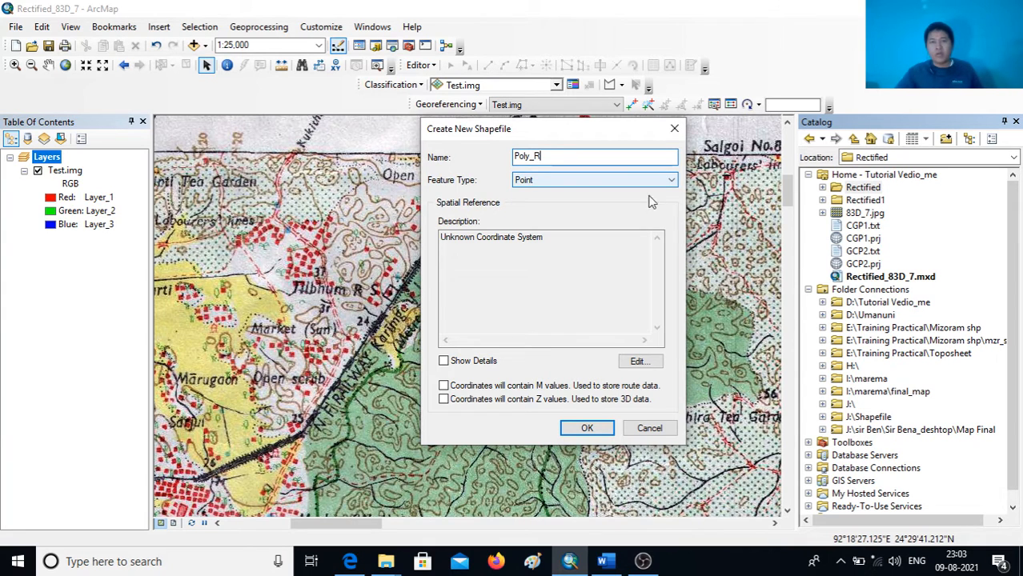
pyautogui.write('W')
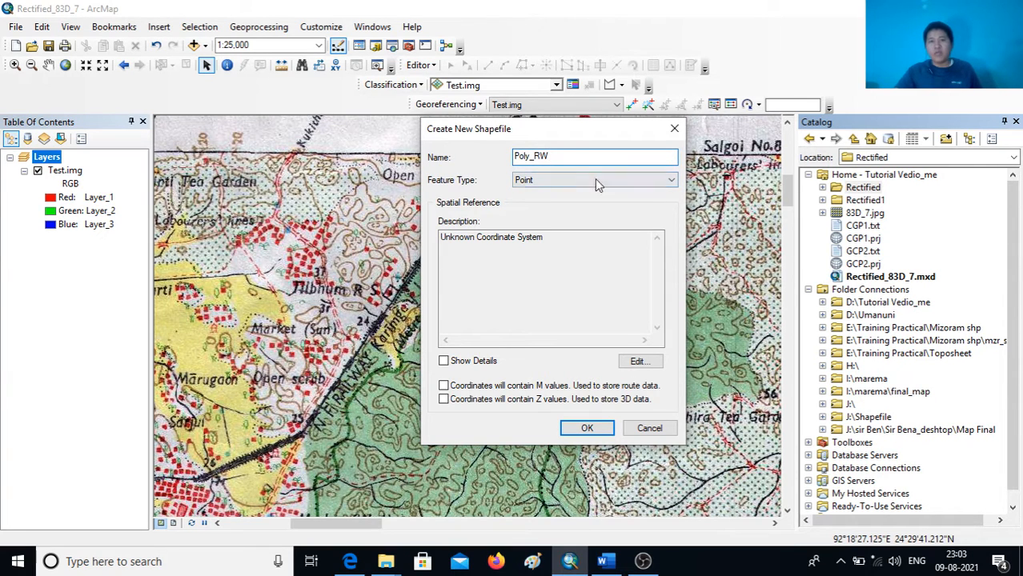
pyautogui.click(672, 184)
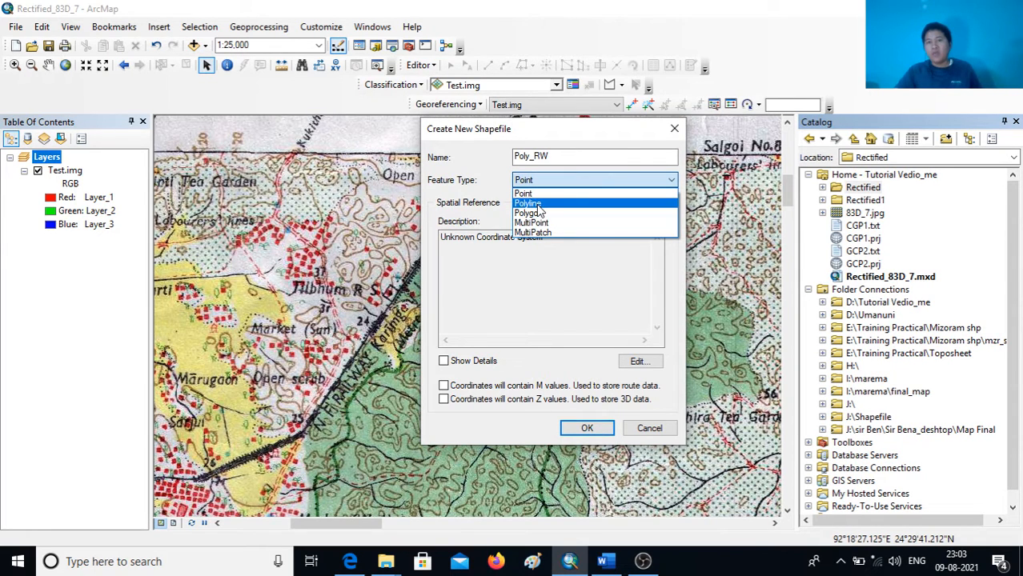
pyautogui.click(539, 204)
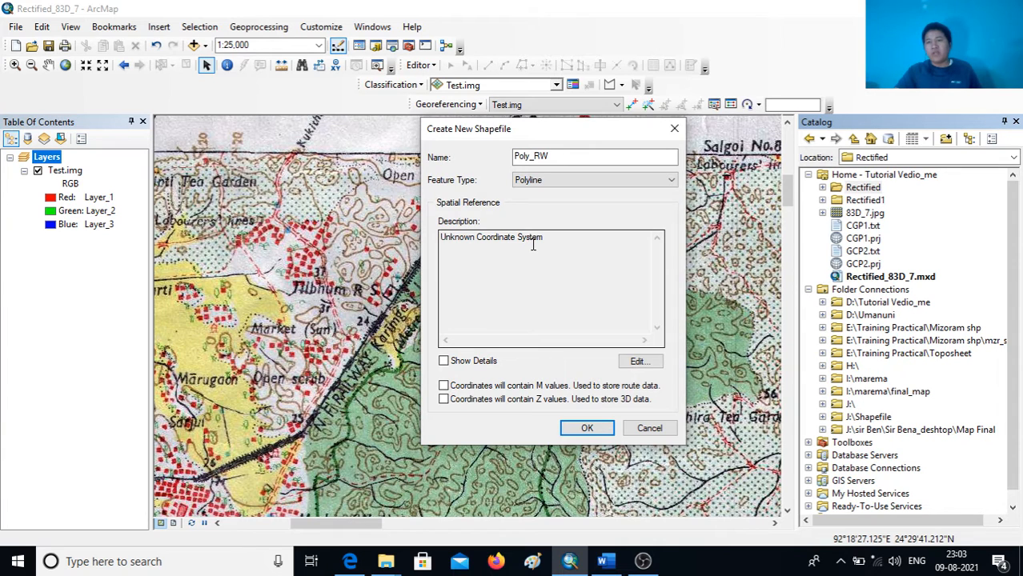
# Assign the projected coordinate system WGS 1984 UTM Zone 46N (Northern Hemisphere) to Poly_RW and create the shapefile
pyautogui.click(638, 363)
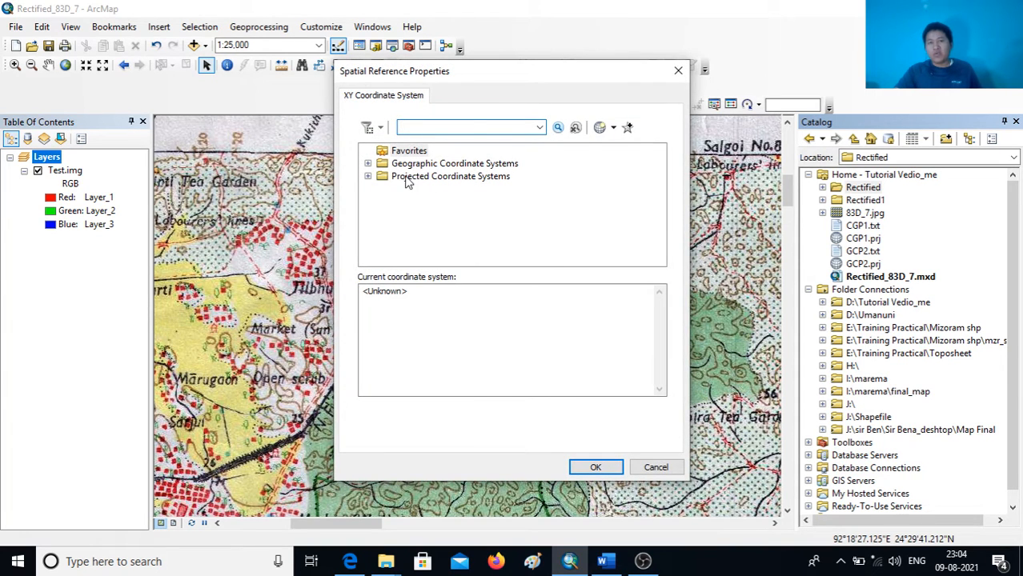
pyautogui.click(404, 177)
pyautogui.doubleClick(405, 177)
pyautogui.scroll(-2, 420, 204)
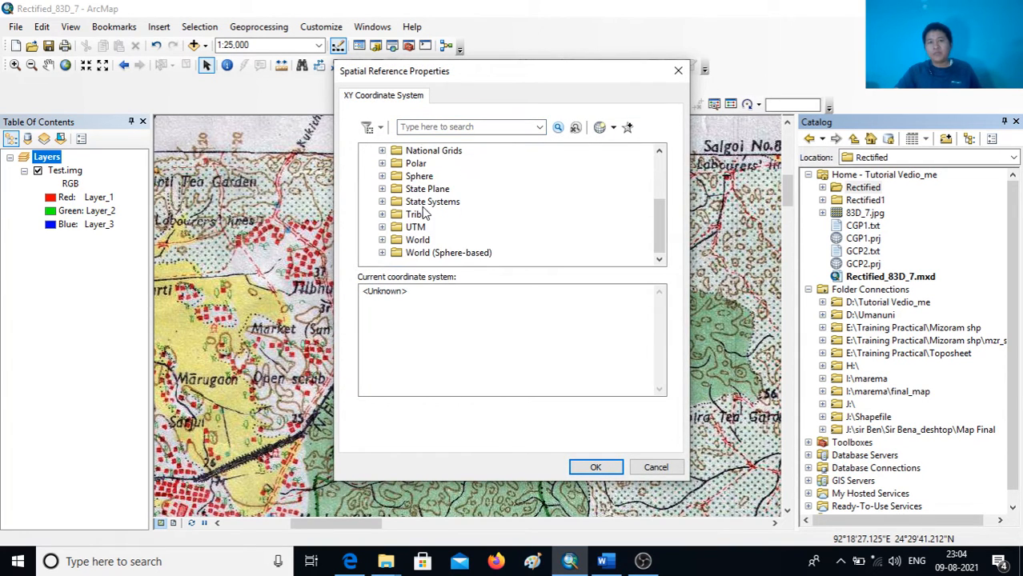
pyautogui.click(381, 227)
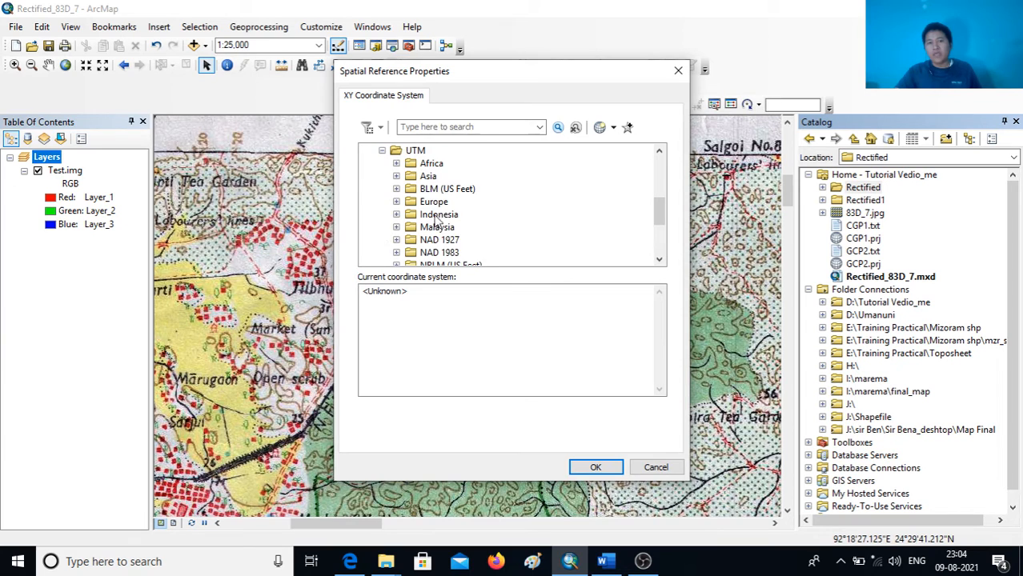
pyautogui.scroll(-3, 433, 228)
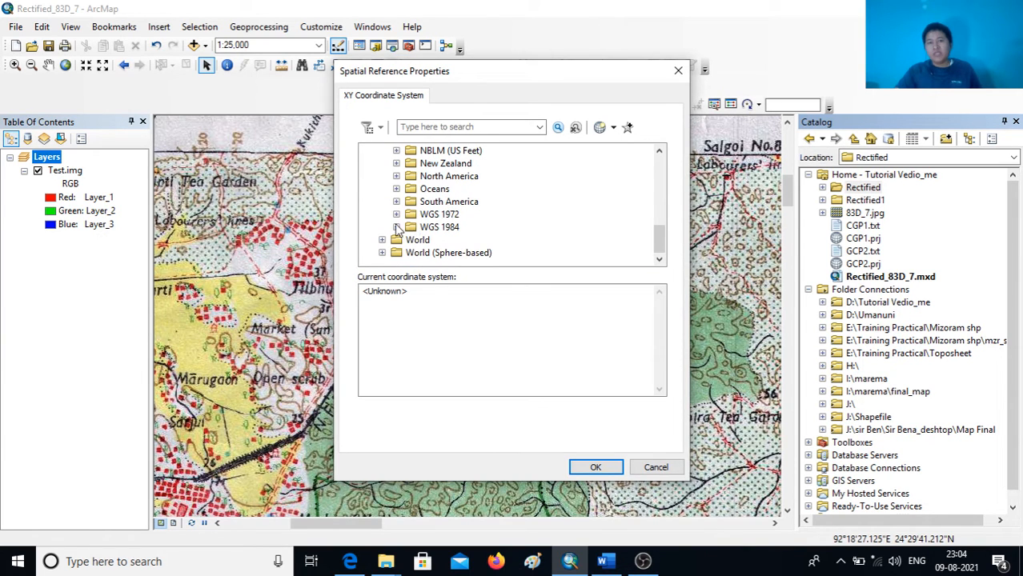
pyautogui.click(396, 227)
pyautogui.scroll(-1, 454, 219)
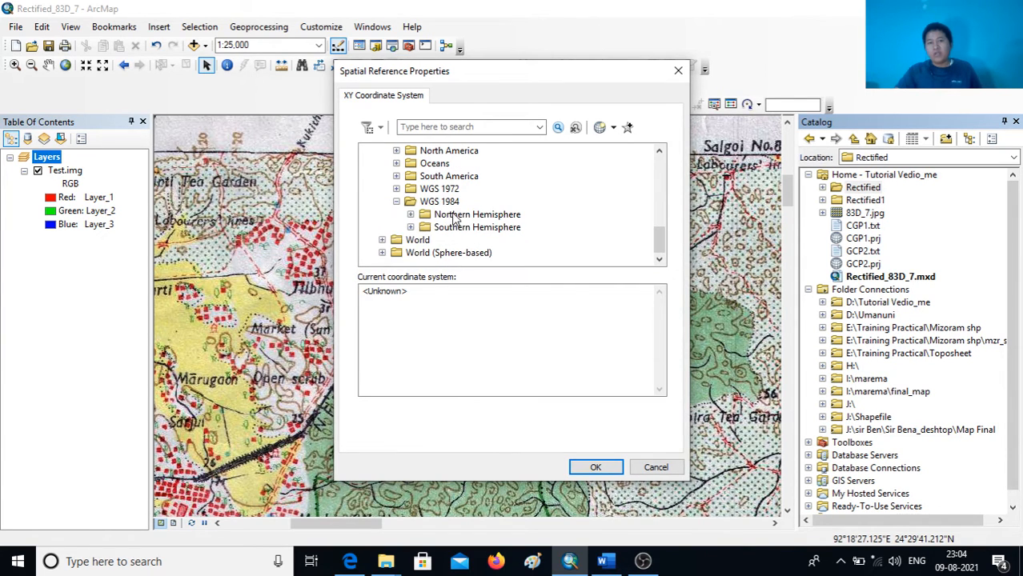
pyautogui.click(410, 214)
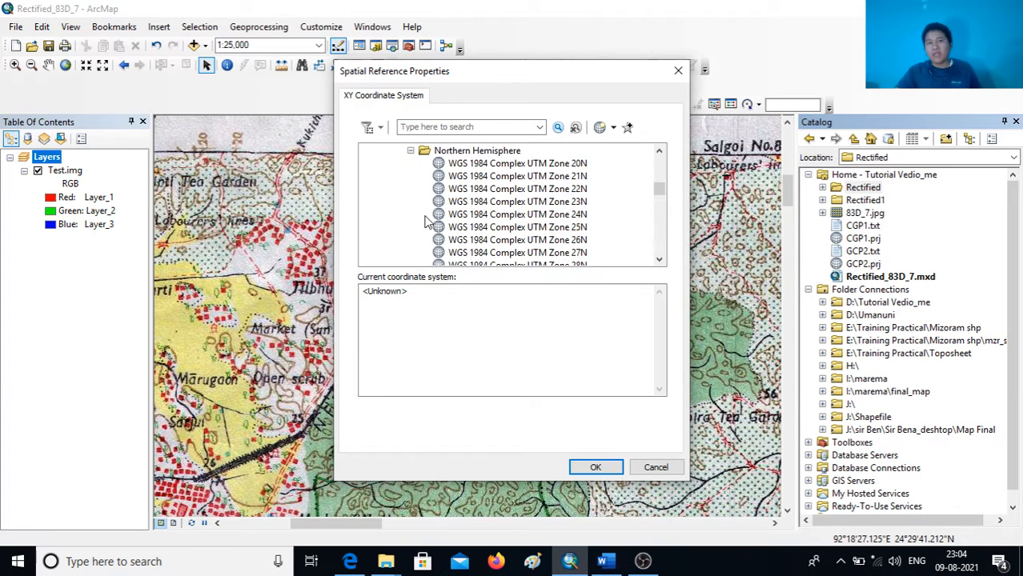
pyautogui.scroll(-20, 480, 224)
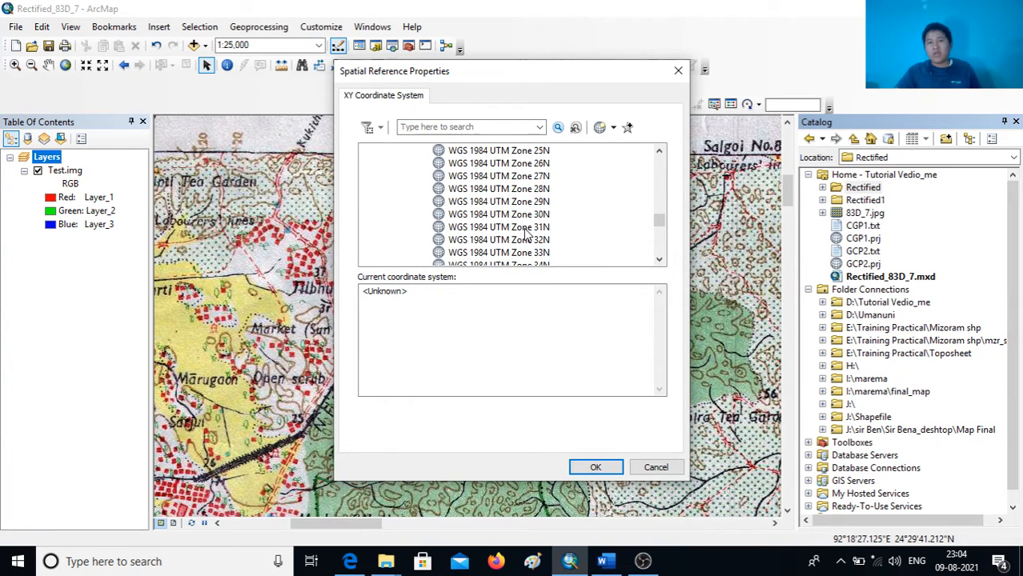
pyautogui.scroll(-6, 526, 232)
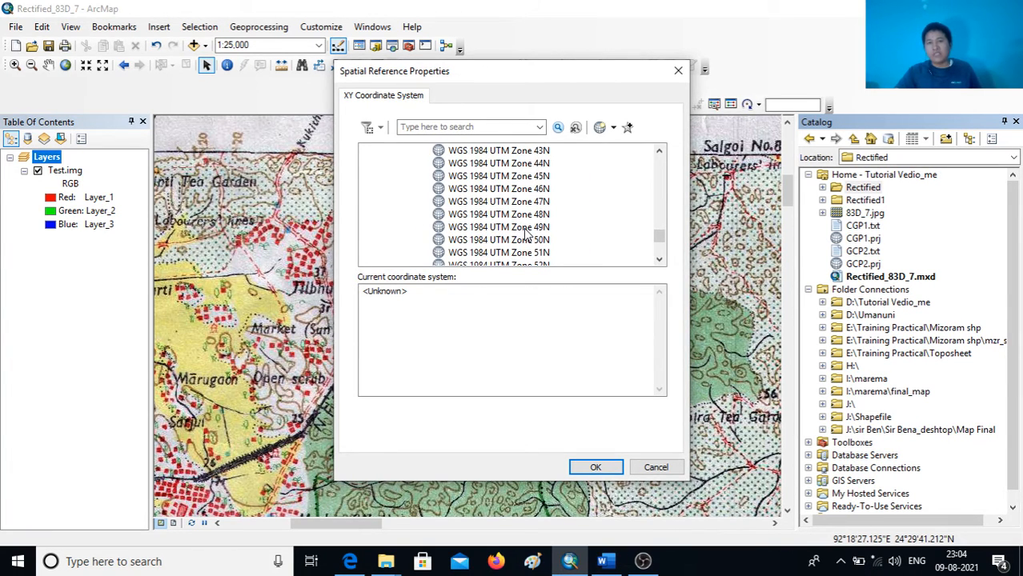
pyautogui.click(540, 189)
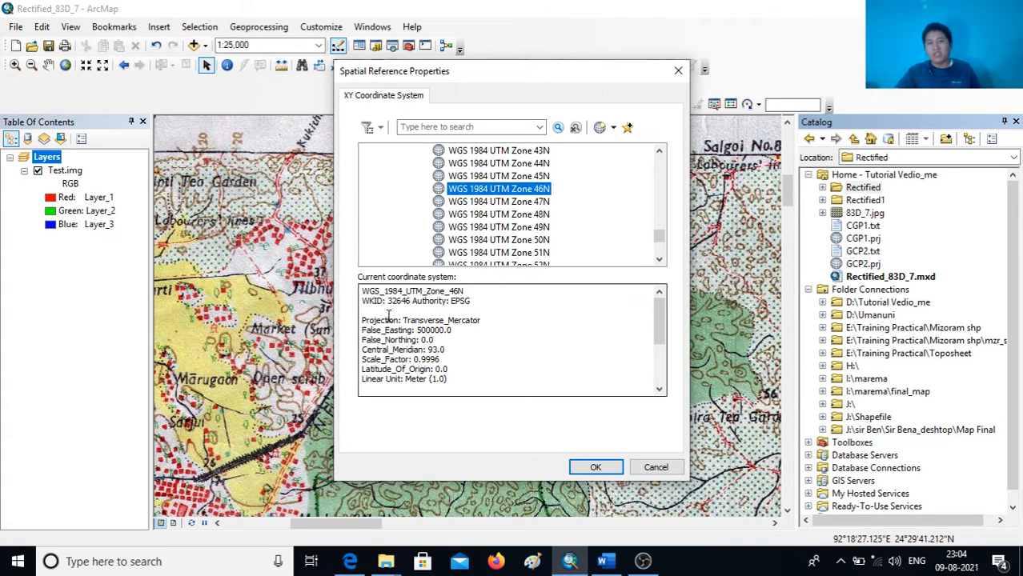
pyautogui.click(594, 468)
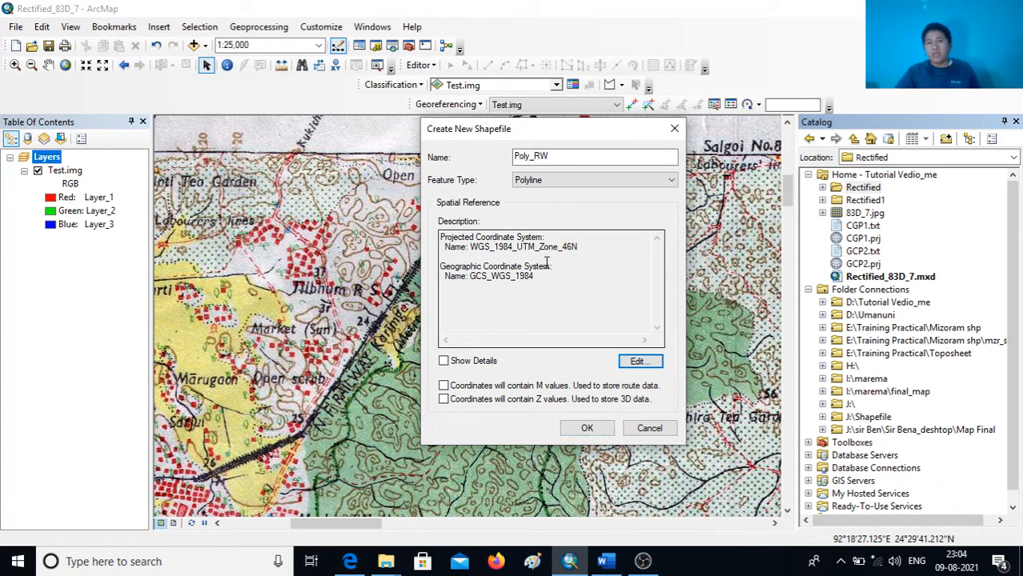
pyautogui.click(588, 430)
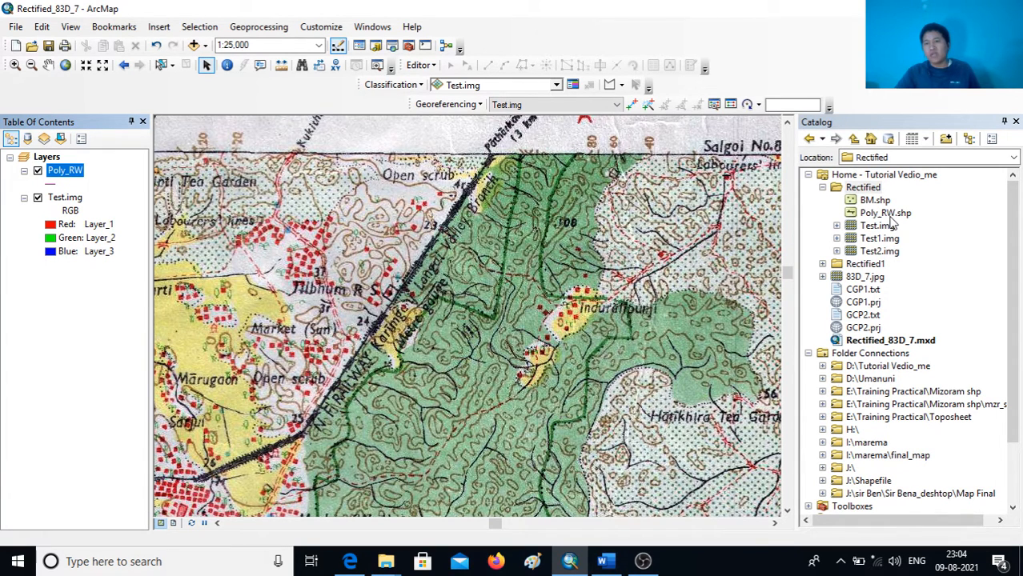
pyautogui.click(88, 185)
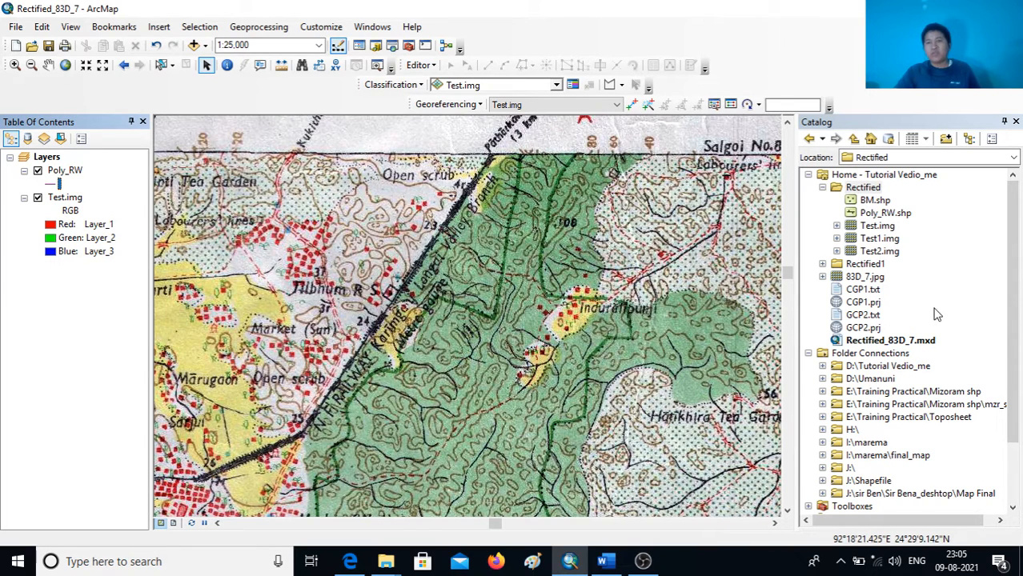
# Start another new shapefile in the Rectified folder, named Poly_MR, with the Polyline feature type
pyautogui.rightClick(876, 191)
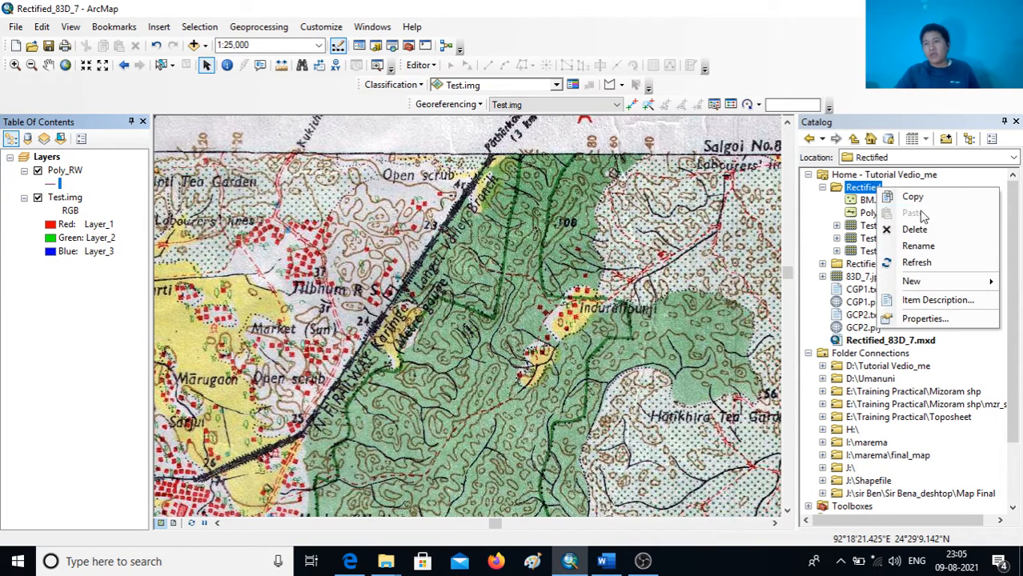
pyautogui.moveTo(920, 281)
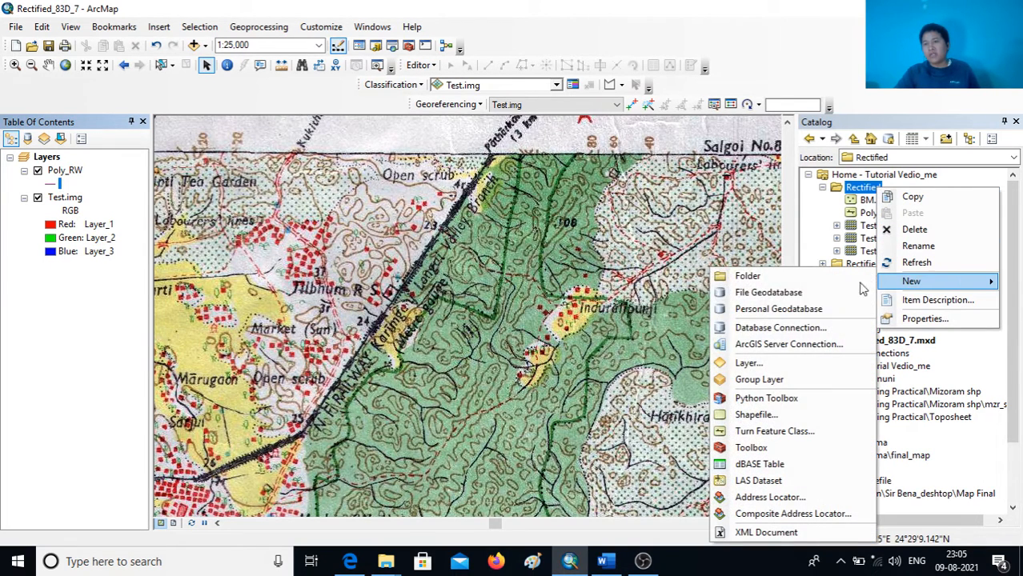
pyautogui.click(756, 418)
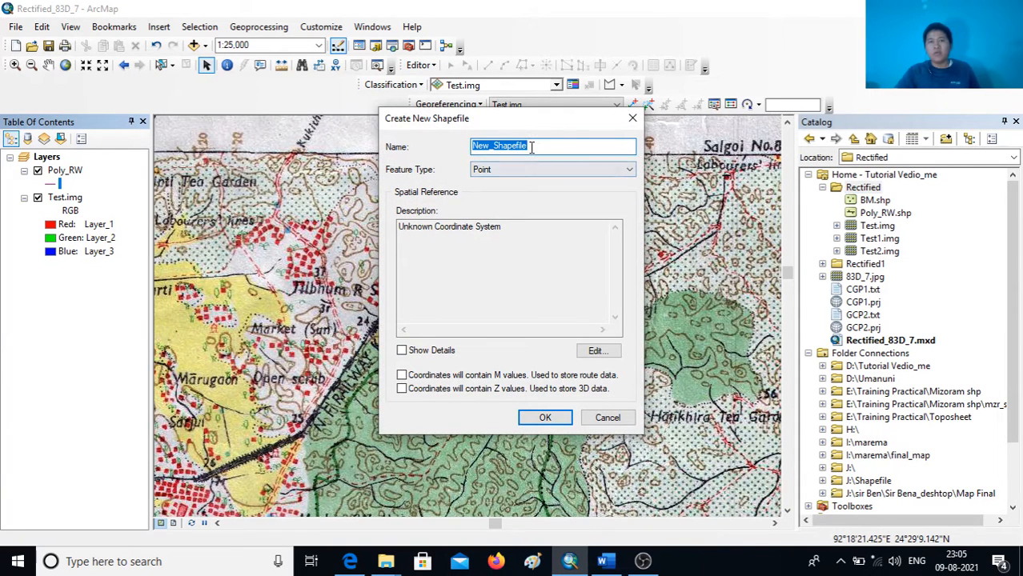
pyautogui.write('P')
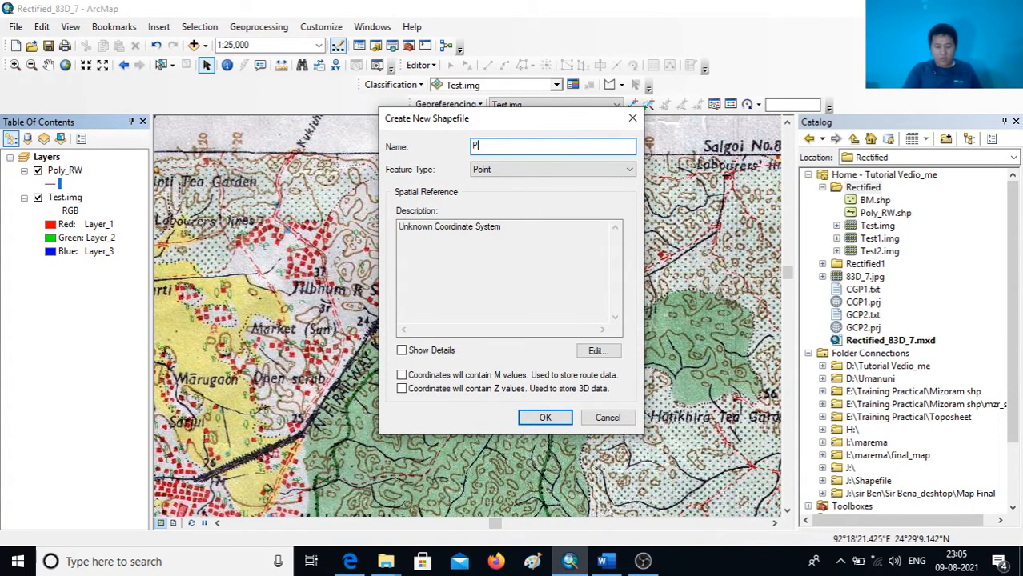
pyautogui.write('oly_')
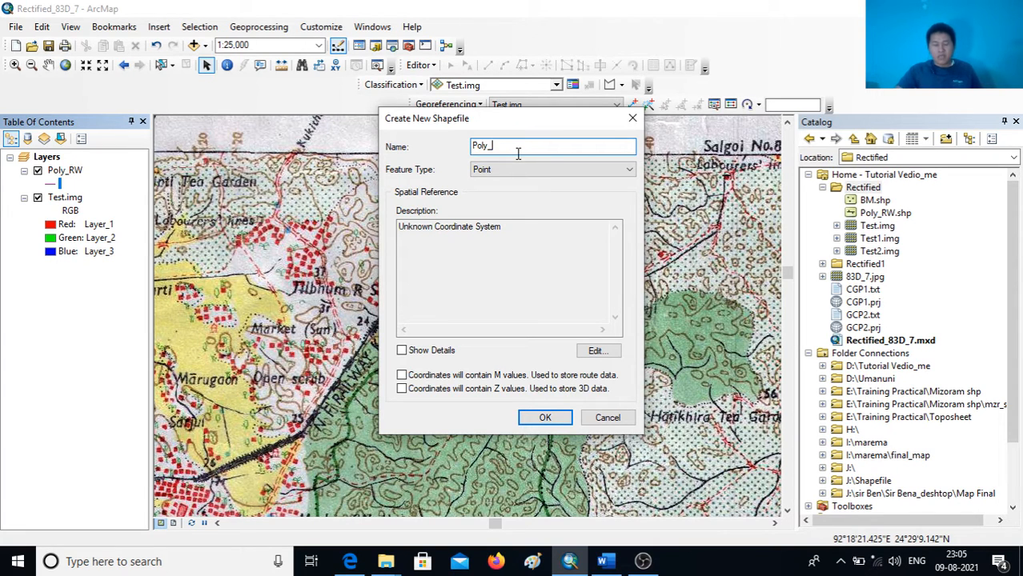
pyautogui.write('MR')
pyautogui.click(628, 171)
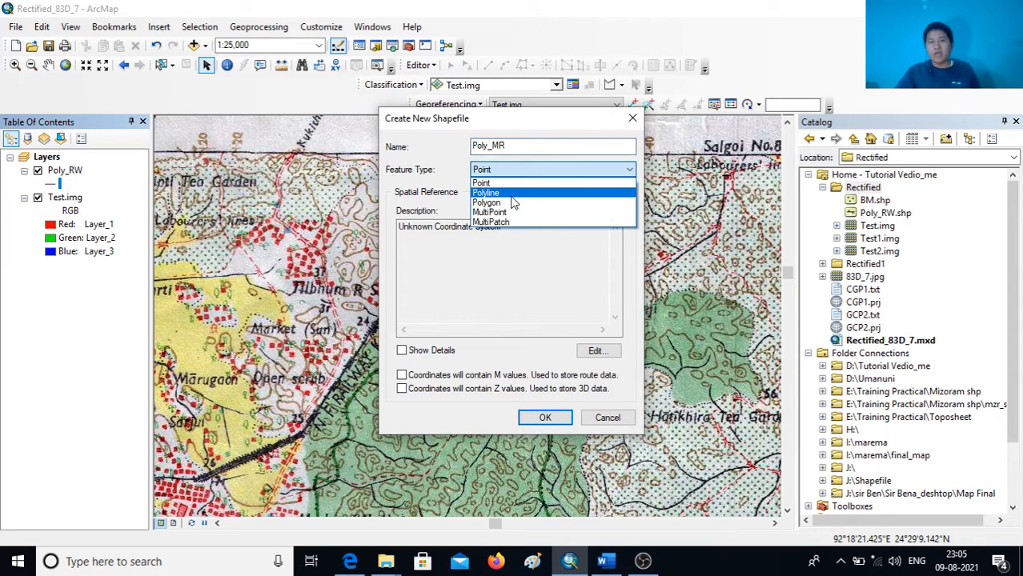
pyautogui.click(489, 200)
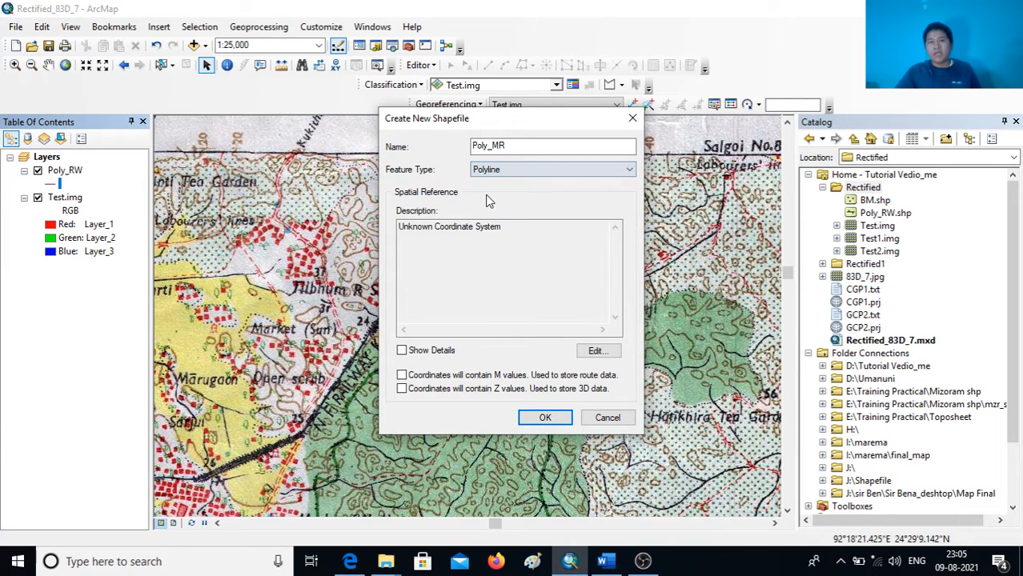
# Assign the projected coordinate system WGS 1984 UTM Zone 46N (Northern Hemisphere) to Poly_MR and create the shapefile
pyautogui.click(597, 352)
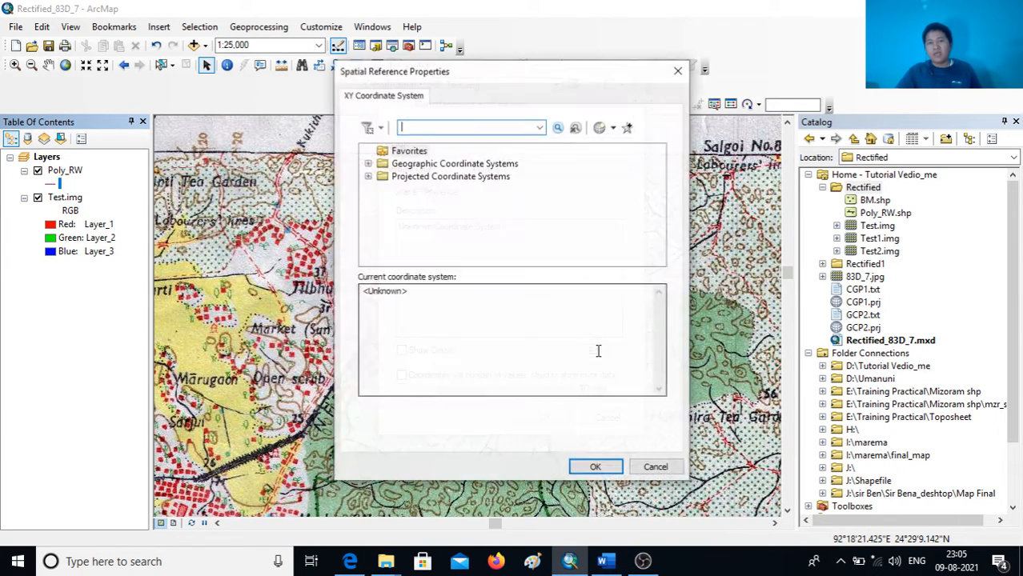
pyautogui.click(425, 177)
pyautogui.doubleClick(424, 177)
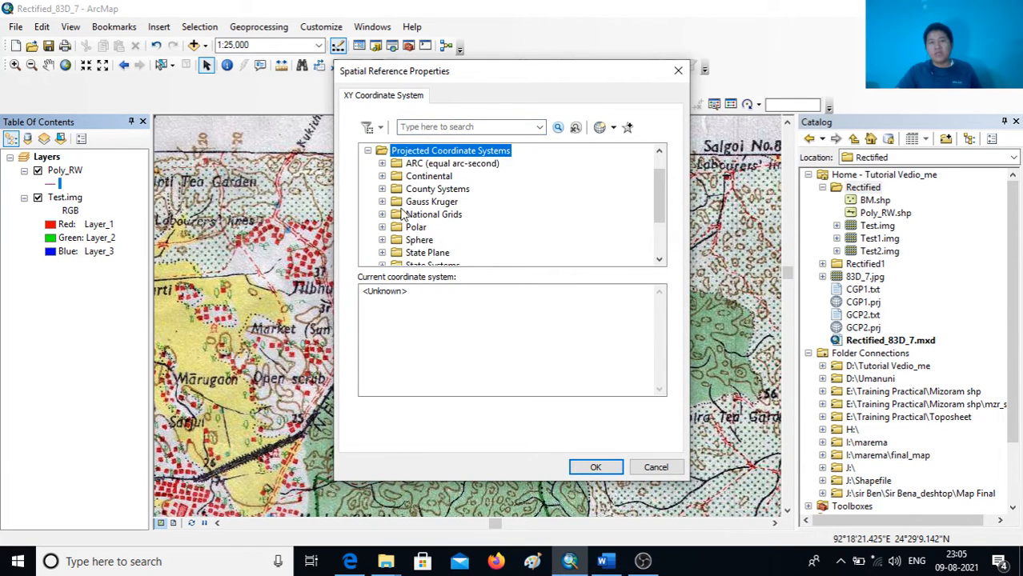
pyautogui.scroll(-2, 405, 233)
pyautogui.click(382, 227)
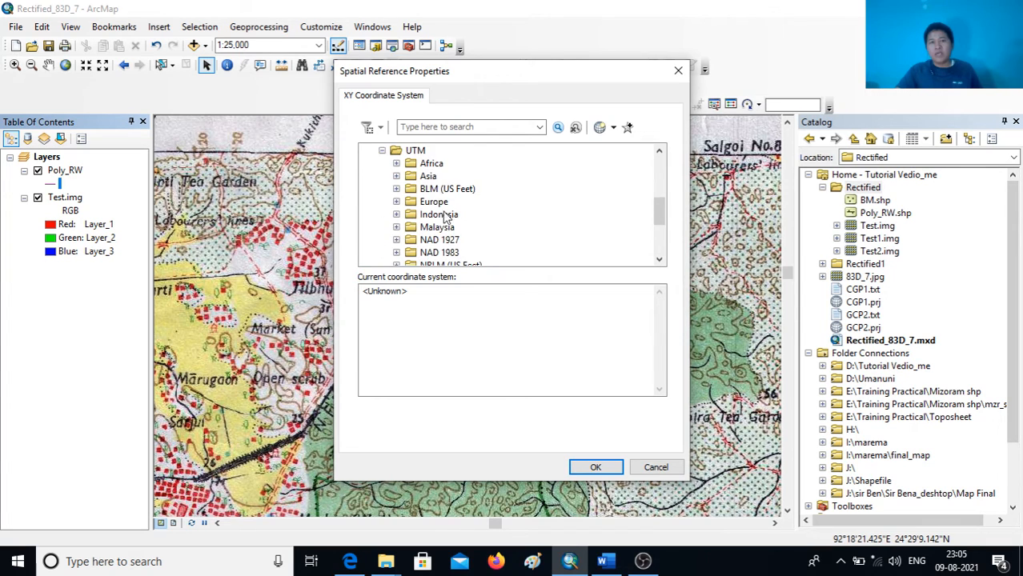
pyautogui.scroll(-3, 384, 229)
pyautogui.click(396, 228)
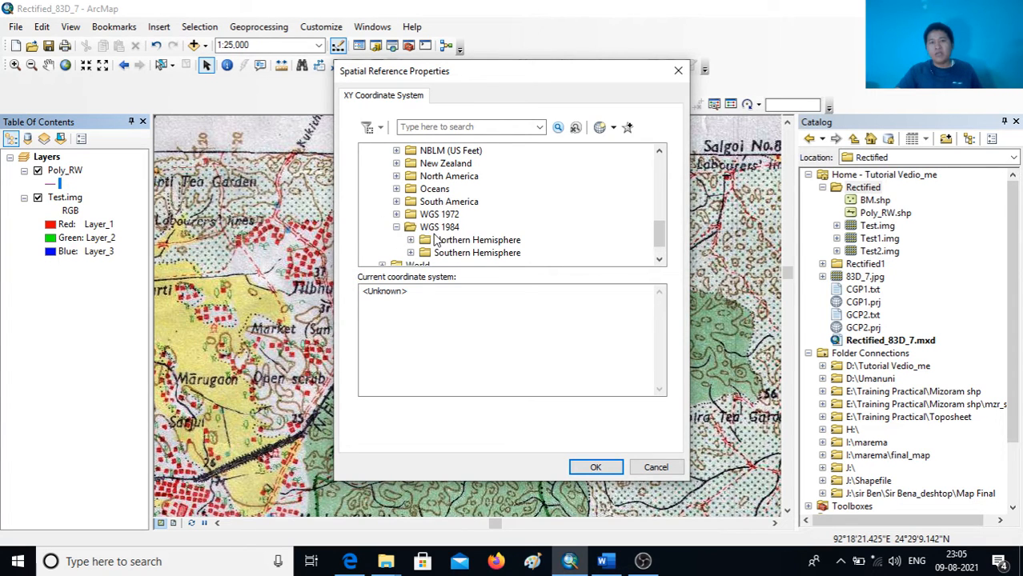
pyautogui.click(410, 240)
pyautogui.scroll(-1, 416, 236)
pyautogui.scroll(-13, 512, 219)
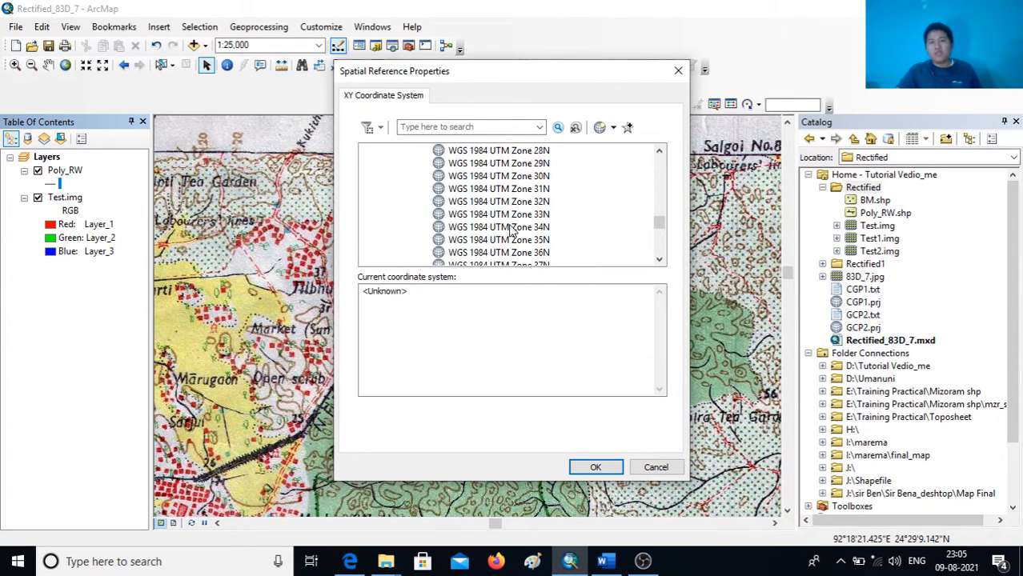
pyautogui.click(543, 229)
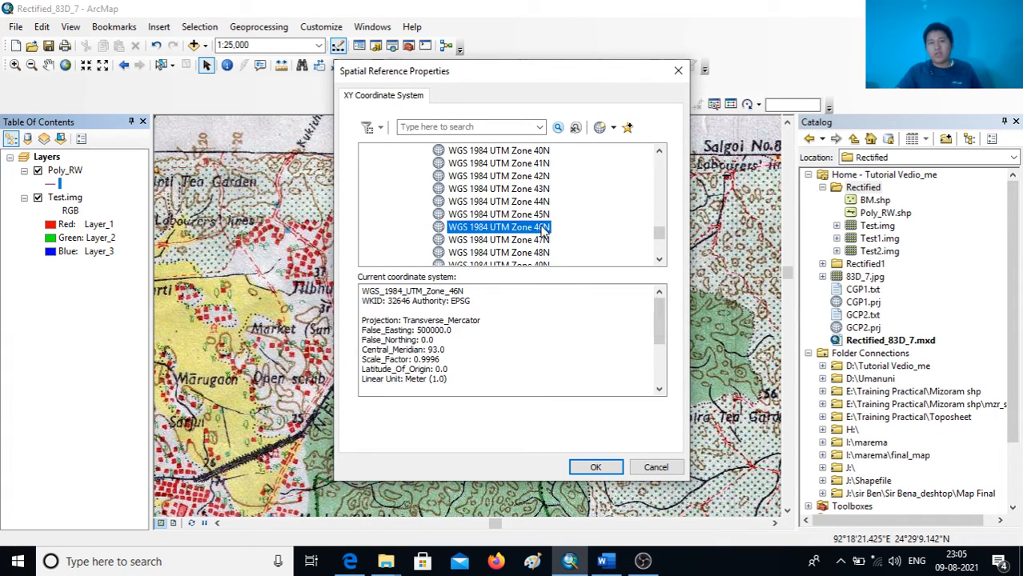
pyautogui.click(596, 467)
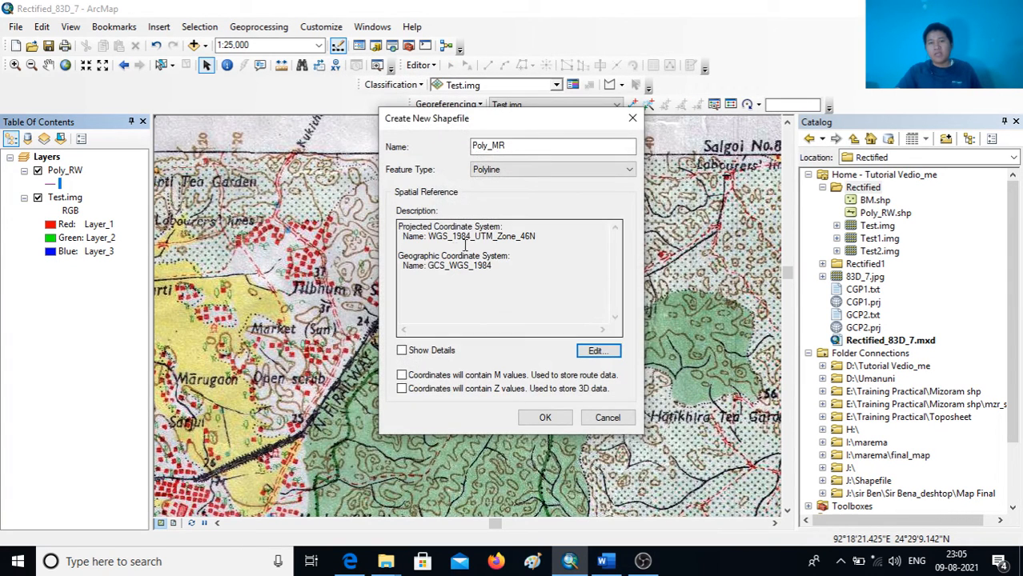
pyautogui.click(545, 418)
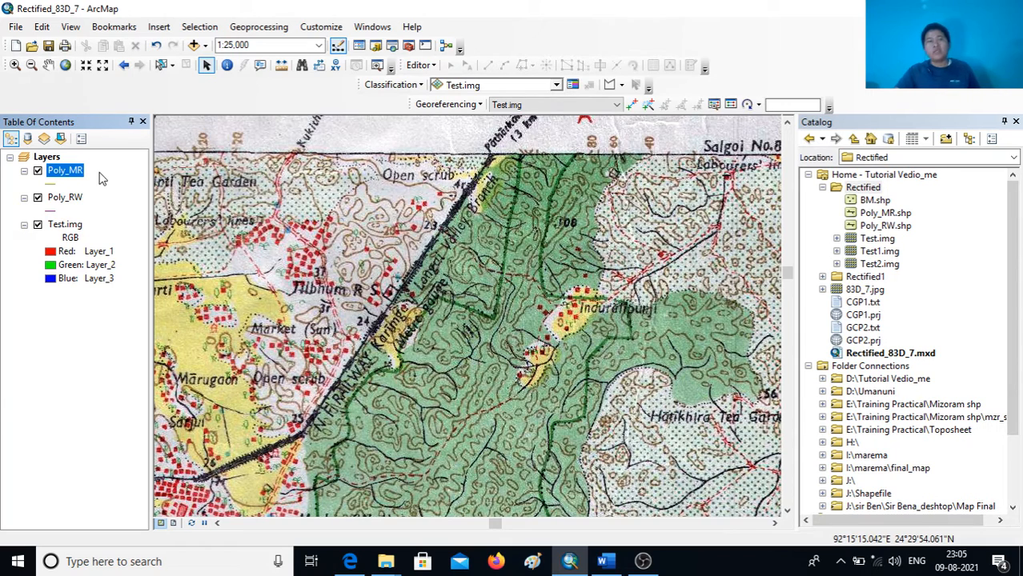
pyautogui.click(82, 320)
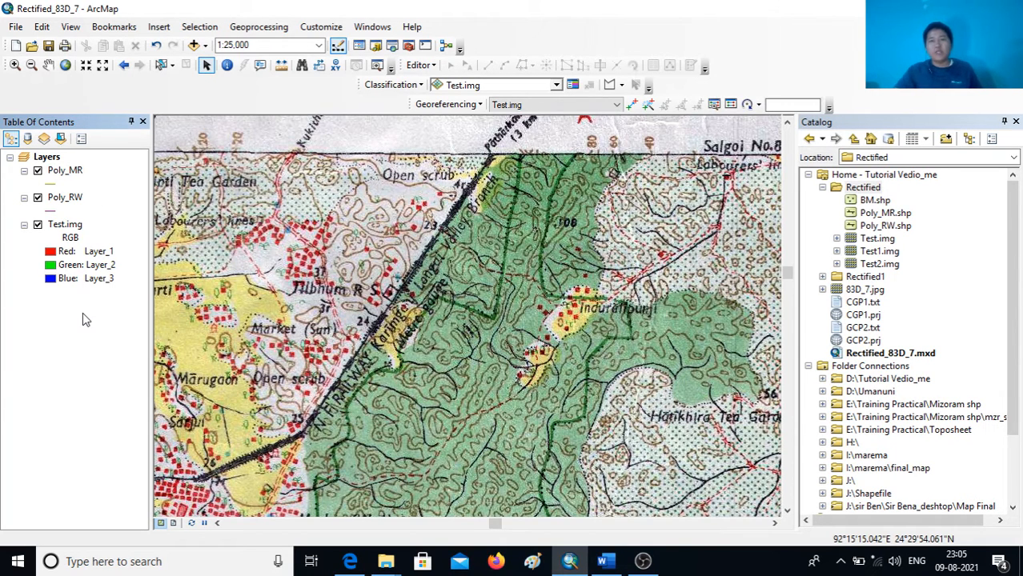
# Start another new shapefile in the Rectified folder, named Poly_Ri, with the Polyline feature type
pyautogui.rightClick(875, 190)
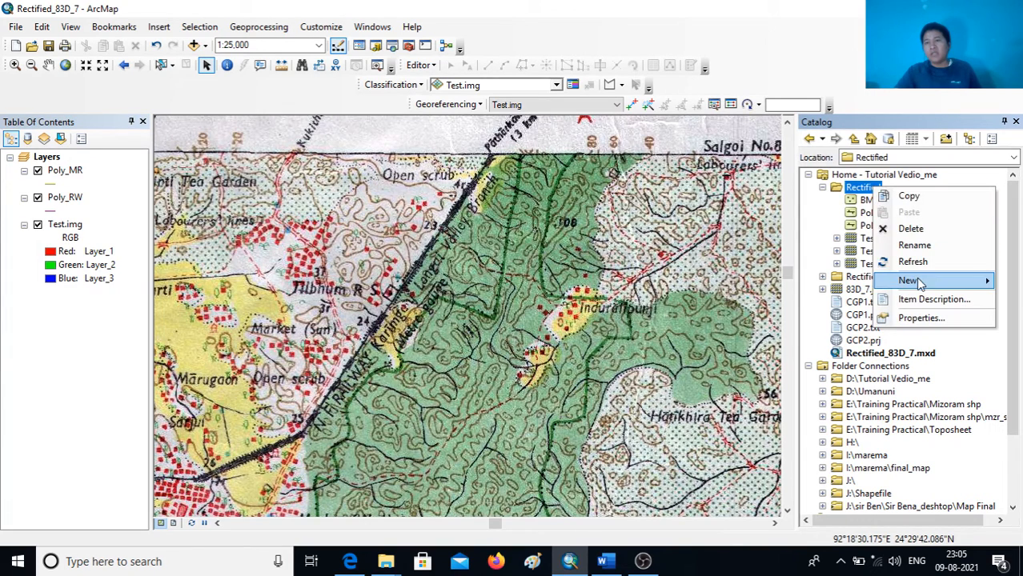
pyautogui.moveTo(917, 280)
pyautogui.click(753, 414)
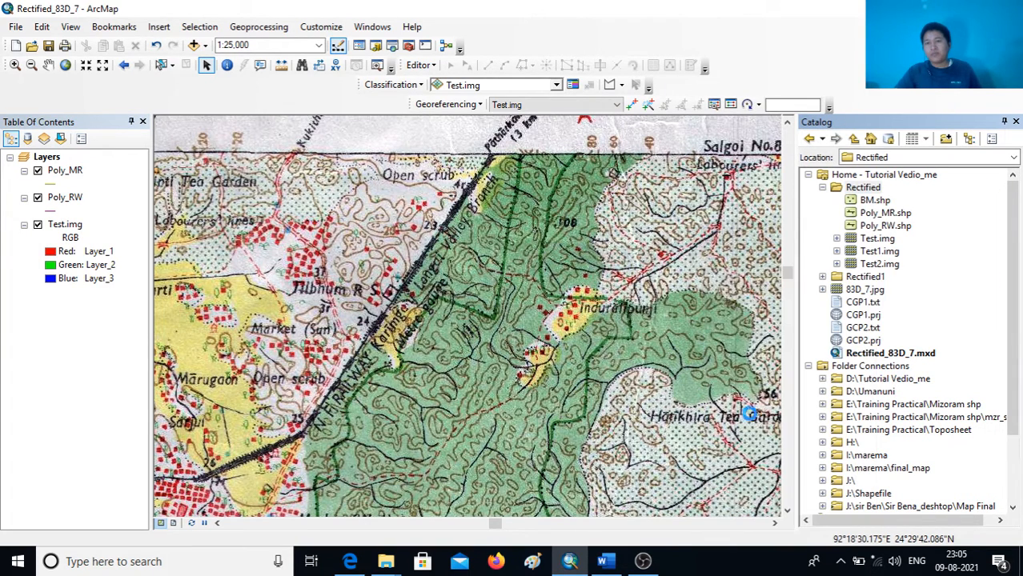
pyautogui.click(528, 145)
pyautogui.moveTo(528, 145); pyautogui.dragTo(471, 147)
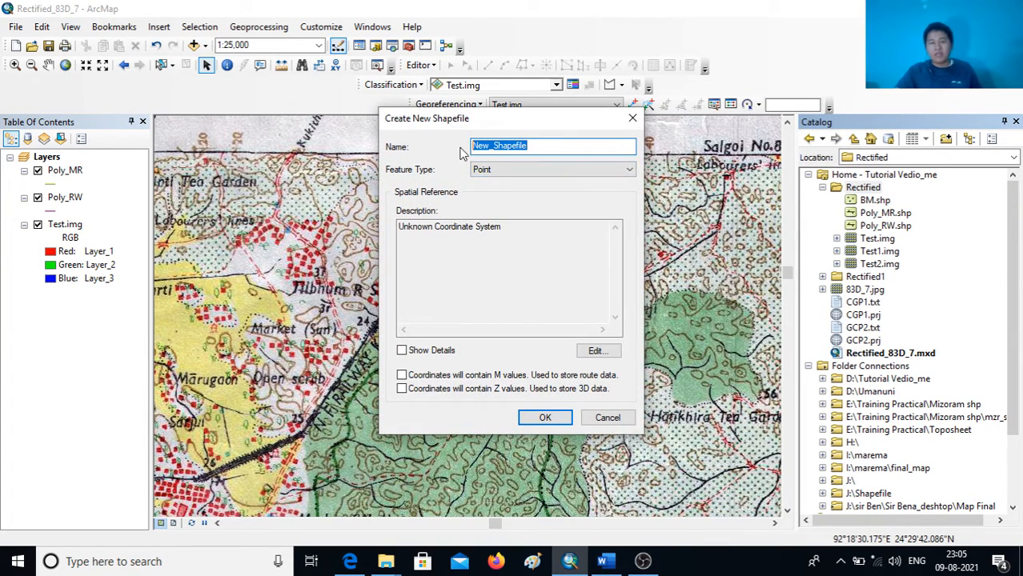
pyautogui.write('Poly_Ri')
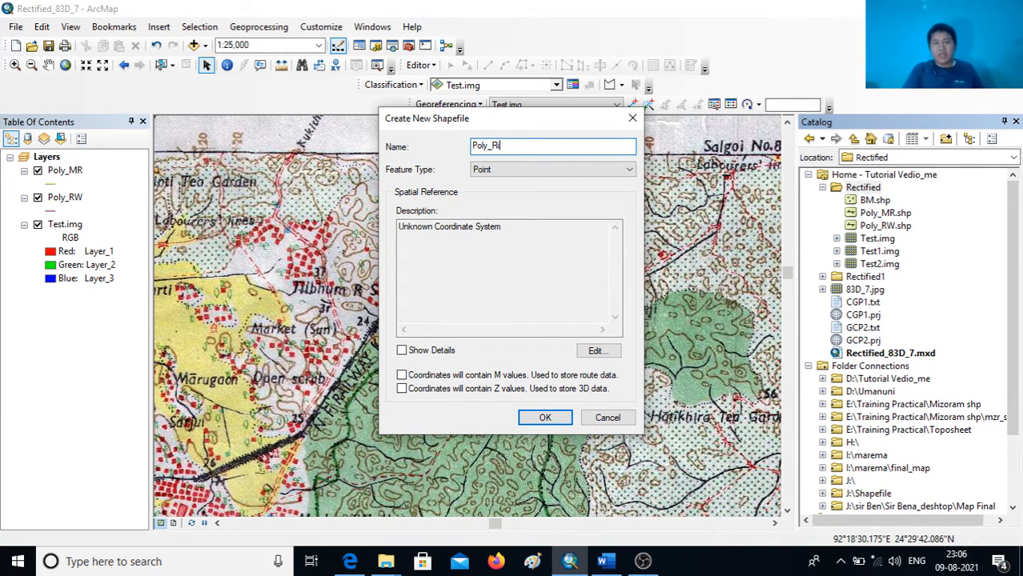
pyautogui.click(630, 169)
pyautogui.click(487, 192)
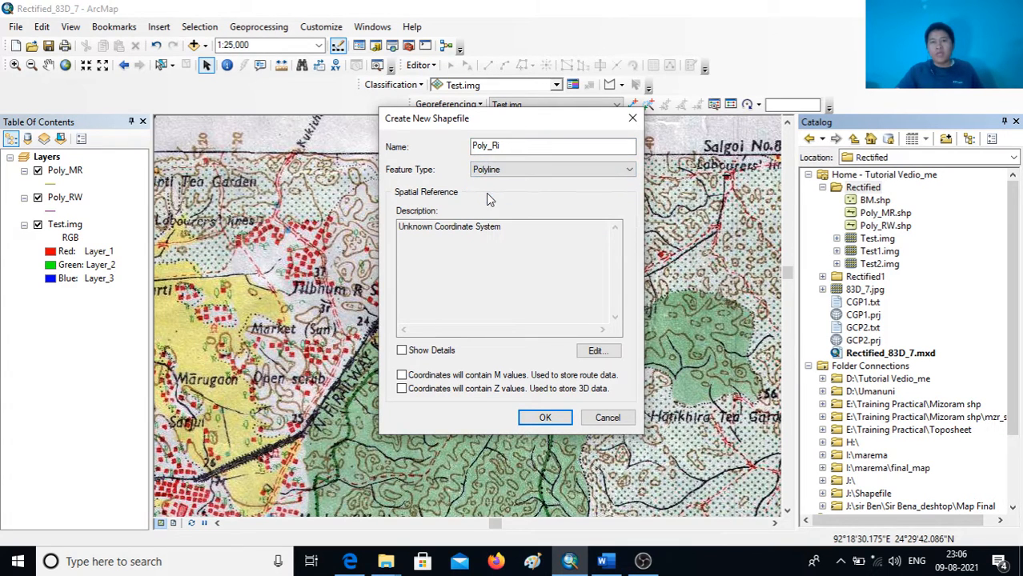
# Create Poly_Ri with the projected coordinate system WGS 1984 UTM Zone 46N (Northern Hemisphere) and close the Catalog
pyautogui.click(592, 351)
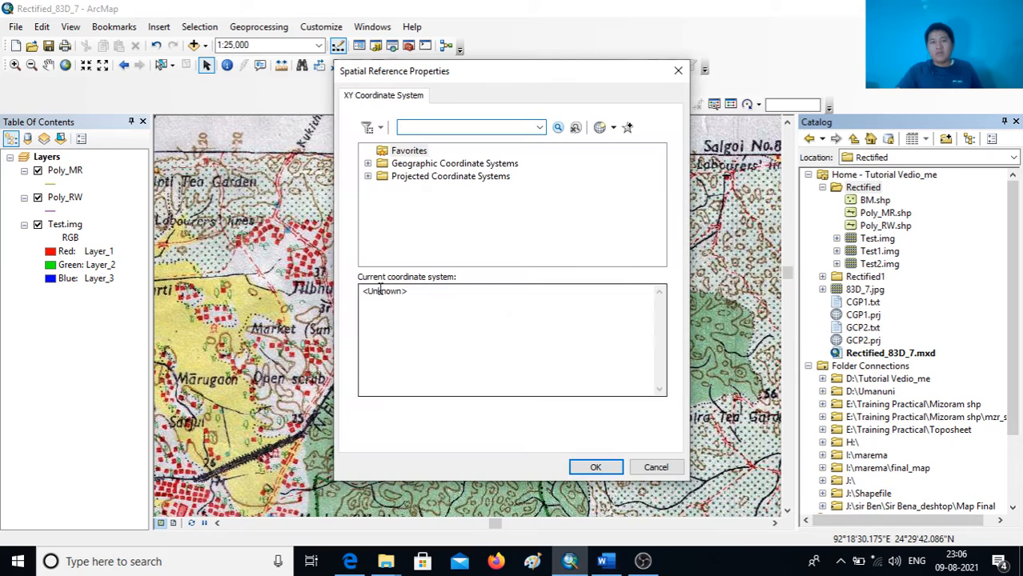
pyautogui.click(410, 180)
pyautogui.doubleClick(410, 180)
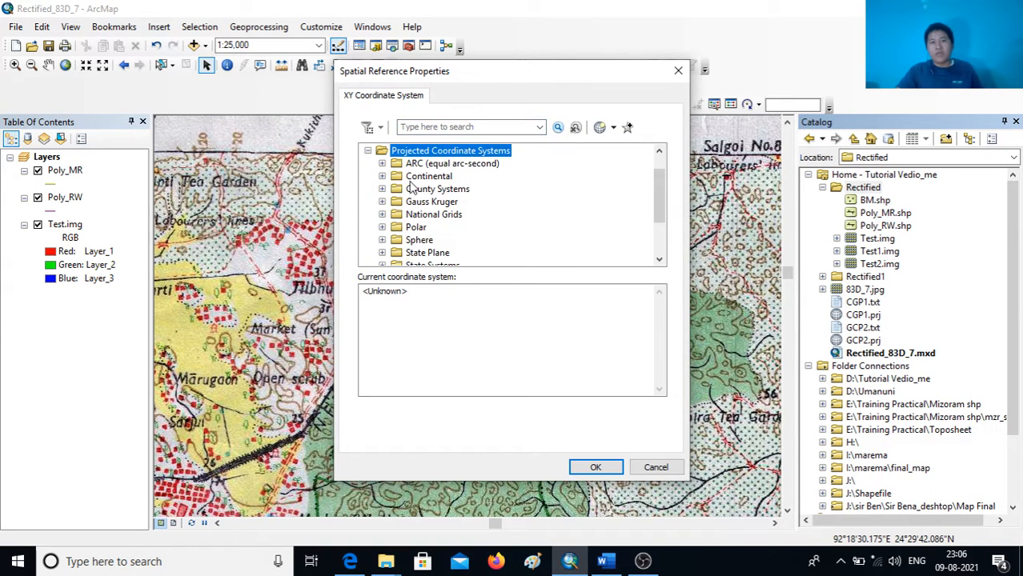
pyautogui.scroll(-2, 389, 231)
pyautogui.click(382, 227)
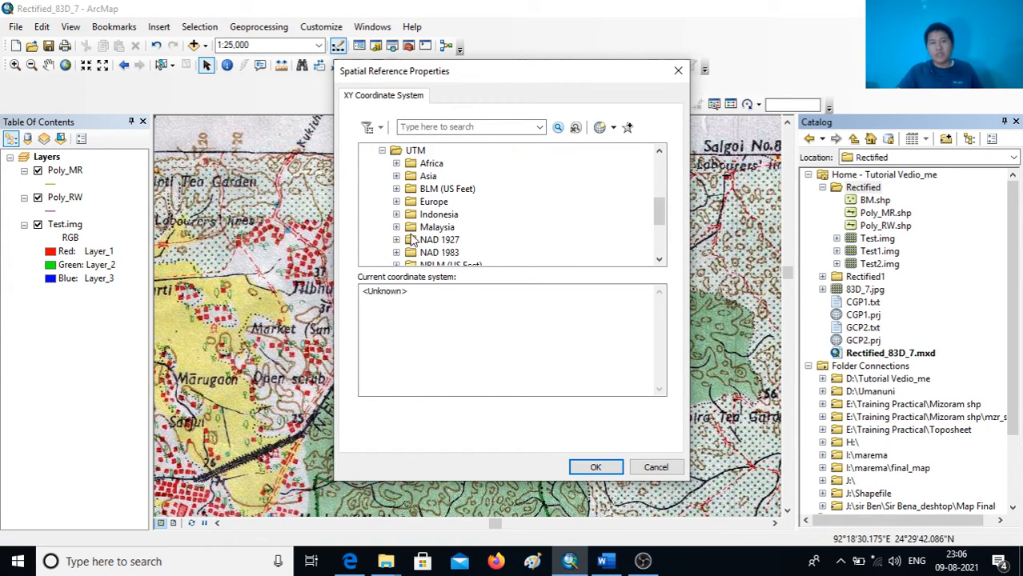
pyautogui.scroll(-3, 400, 248)
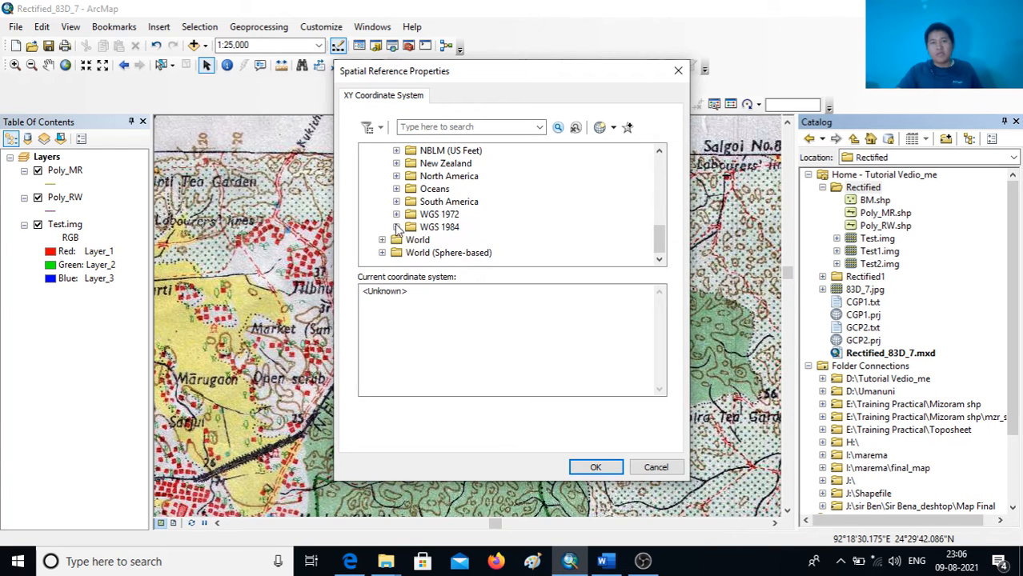
pyautogui.click(396, 227)
pyautogui.click(411, 240)
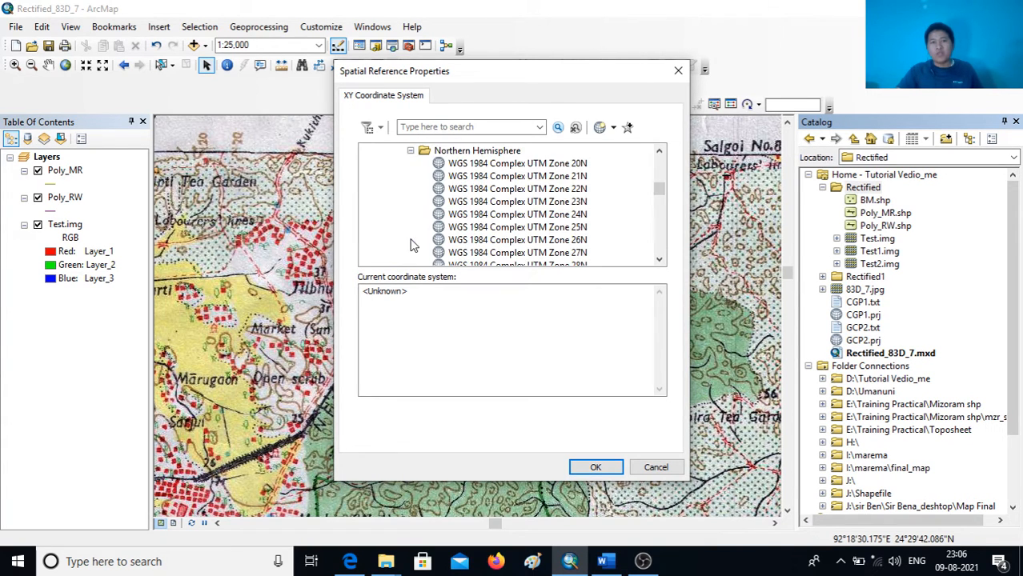
pyautogui.scroll(-20, 496, 224)
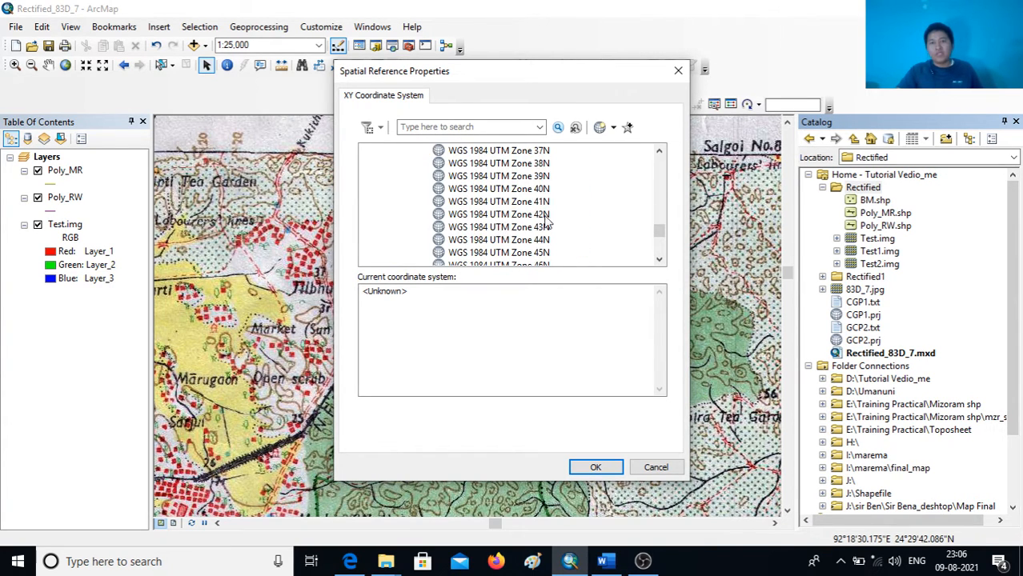
pyautogui.click(541, 228)
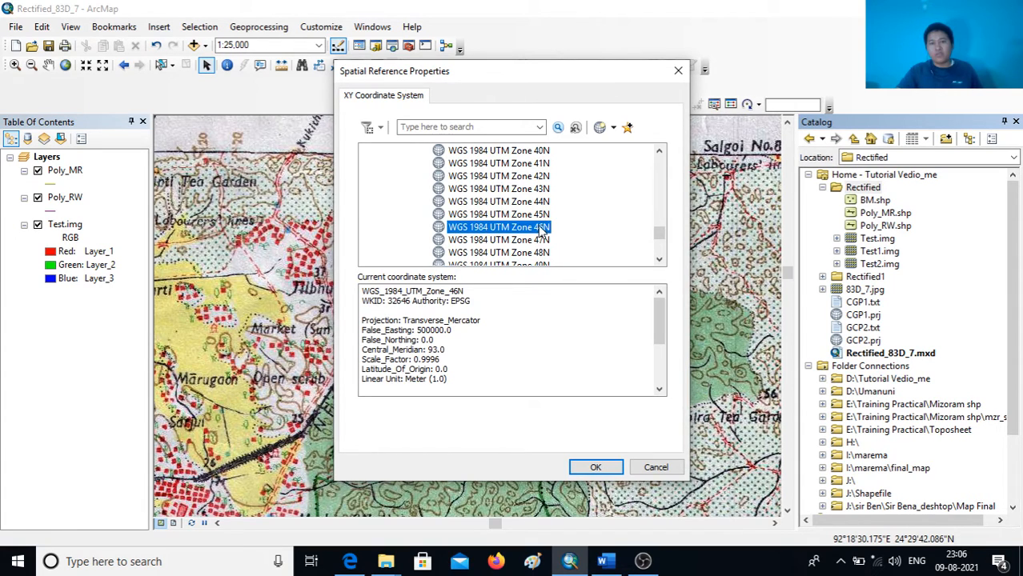
pyautogui.click(596, 467)
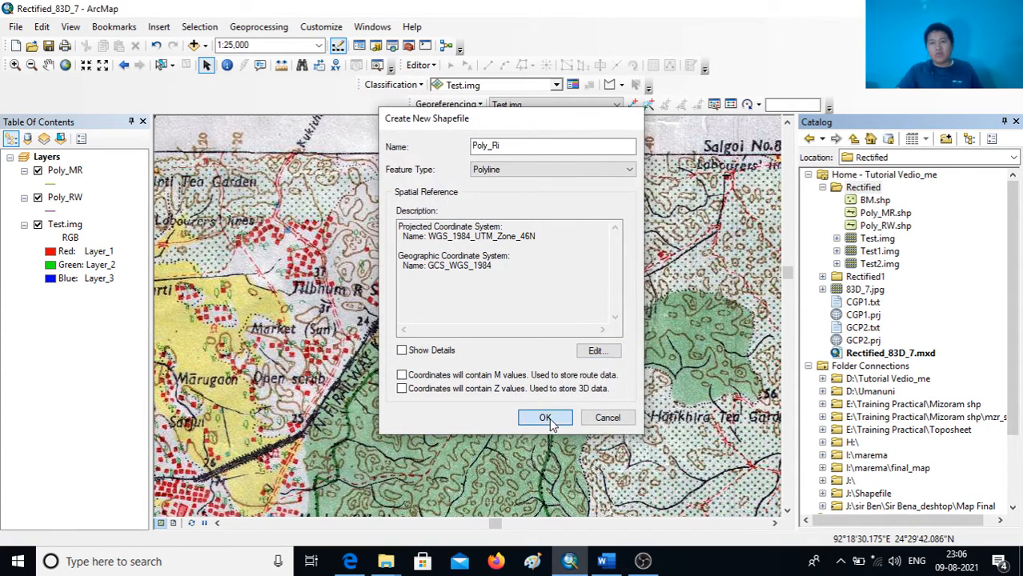
pyautogui.click(548, 418)
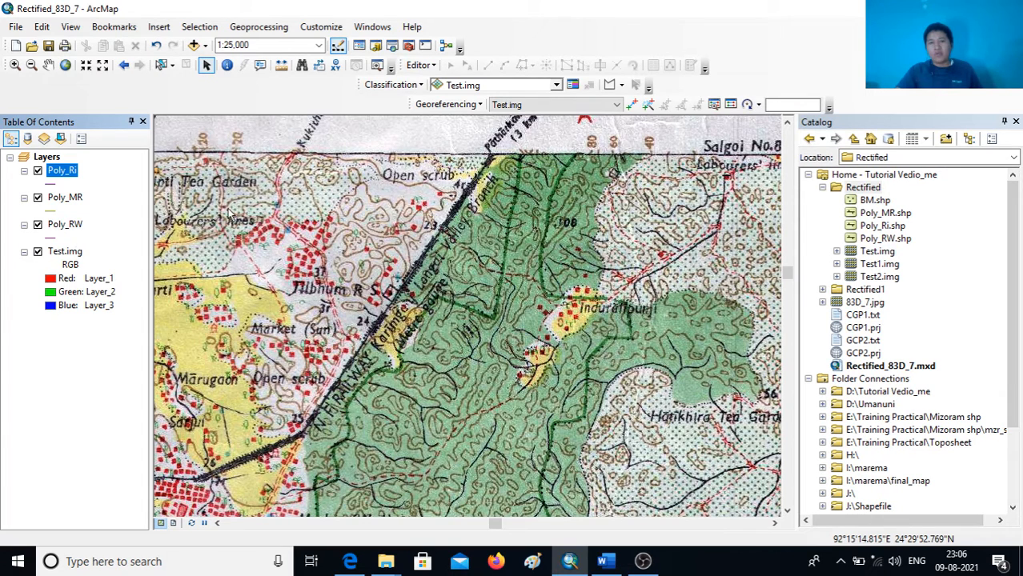
pyautogui.click(1016, 122)
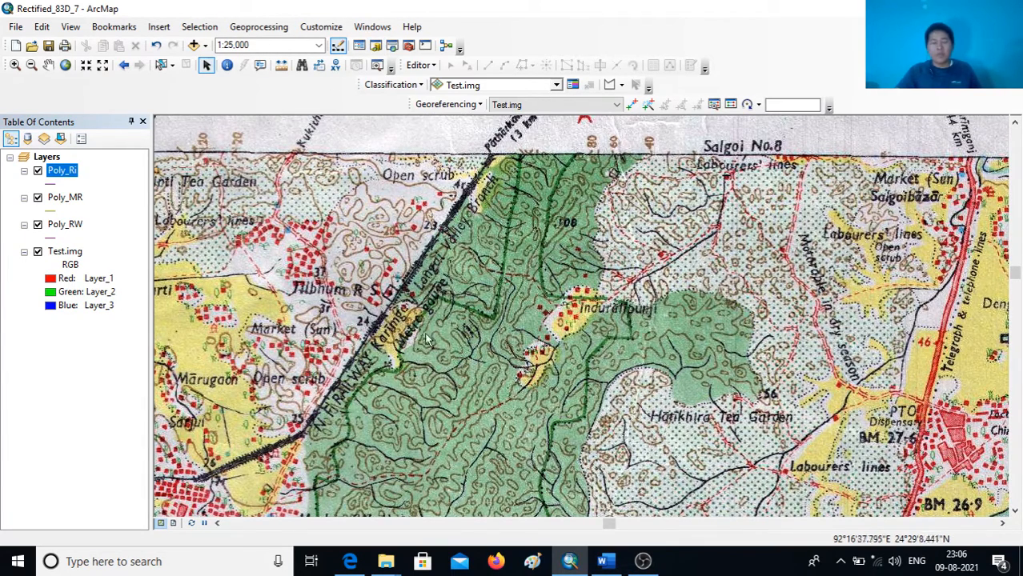
# Examine the railway, roads and rivers across section A and the neighbouring parts of the toposheet
pyautogui.moveTo(242, 220); pyautogui.dragTo(405, 278)
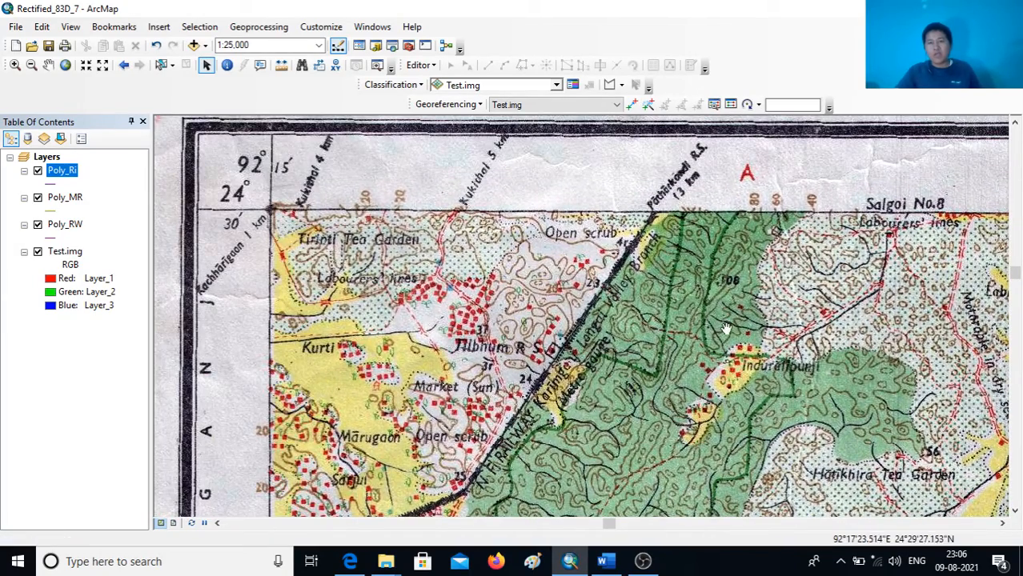
pyautogui.moveTo(718, 329); pyautogui.dragTo(665, 306)
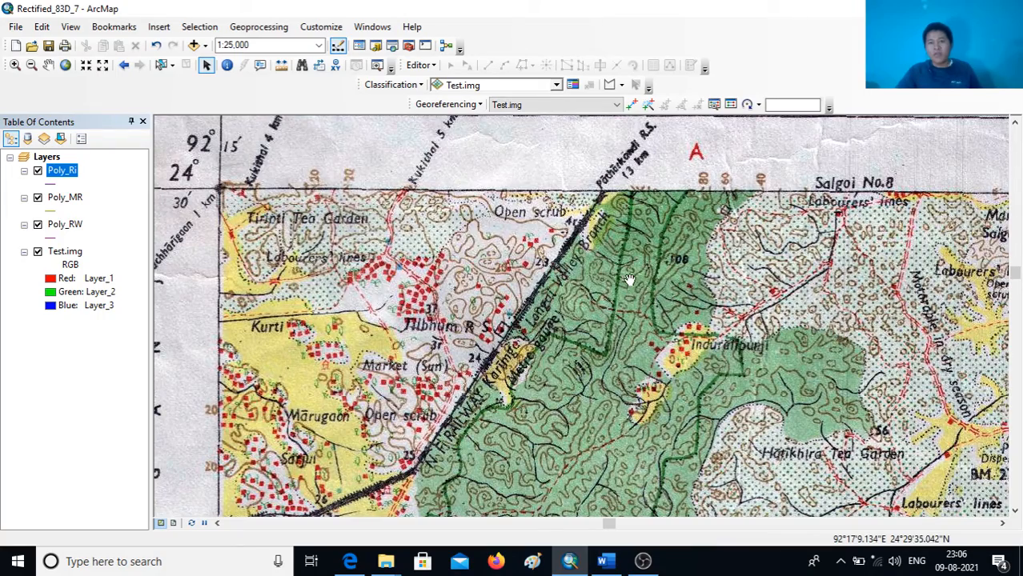
pyautogui.moveTo(618, 273)
pyautogui.mouseDown()
pyautogui.moveTo(631, 306)
pyautogui.moveTo(734, 331)
pyautogui.moveTo(651, 307)
pyautogui.moveTo(632, 277)
pyautogui.mouseUp()
pyautogui.moveTo(699, 340); pyautogui.dragTo(697, 298)
pyautogui.moveTo(830, 400); pyautogui.dragTo(617, 303)
pyautogui.moveTo(729, 343); pyautogui.dragTo(745, 169)
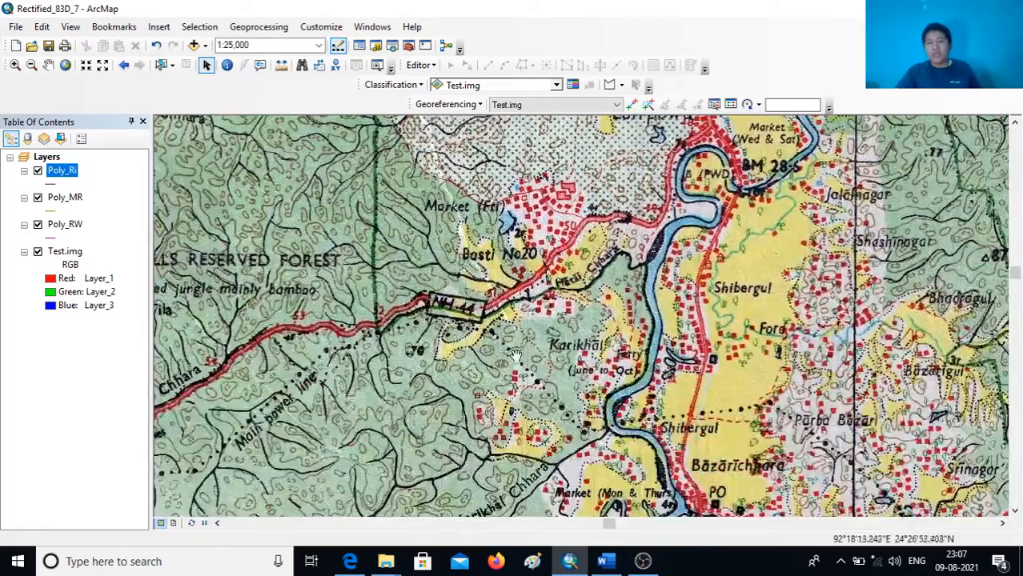
pyautogui.moveTo(514, 355); pyautogui.dragTo(662, 197)
pyautogui.moveTo(516, 372); pyautogui.dragTo(580, 171)
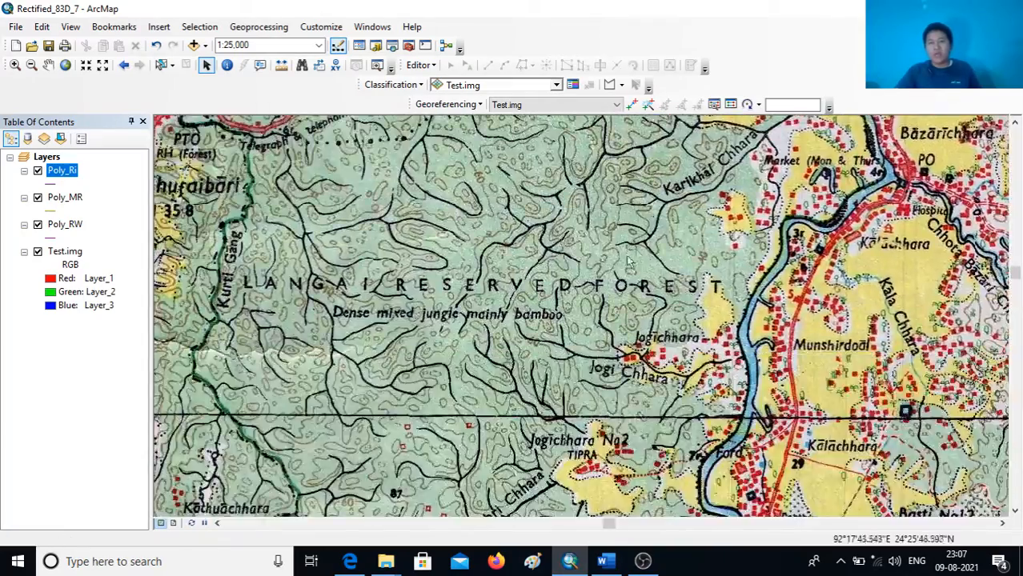
pyautogui.moveTo(581, 234); pyautogui.dragTo(707, 428)
pyautogui.moveTo(508, 208); pyautogui.dragTo(538, 414)
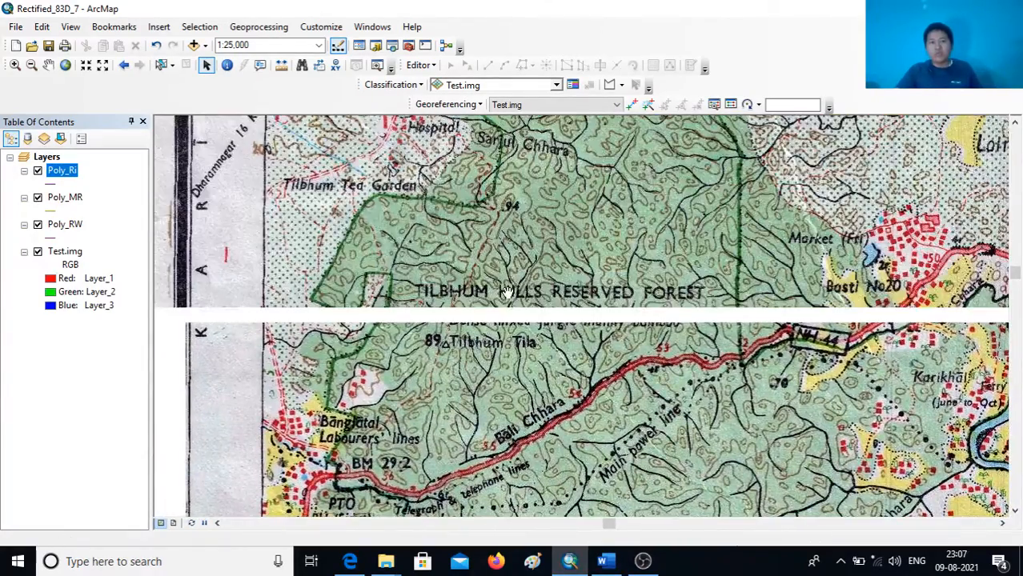
pyautogui.moveTo(509, 258); pyautogui.dragTo(484, 464)
pyautogui.moveTo(558, 270); pyautogui.dragTo(521, 432)
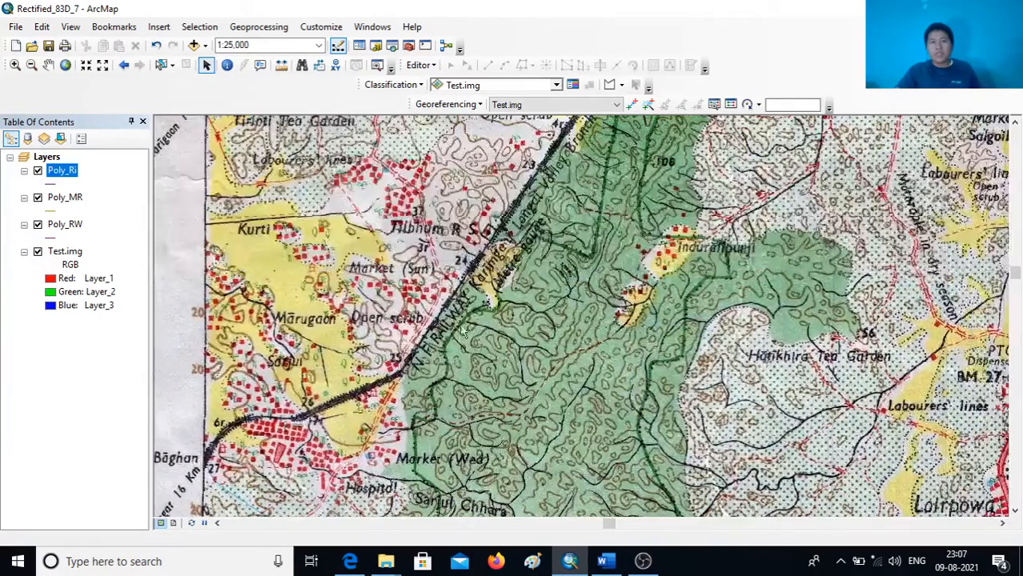
pyautogui.moveTo(584, 257); pyautogui.dragTo(551, 298)
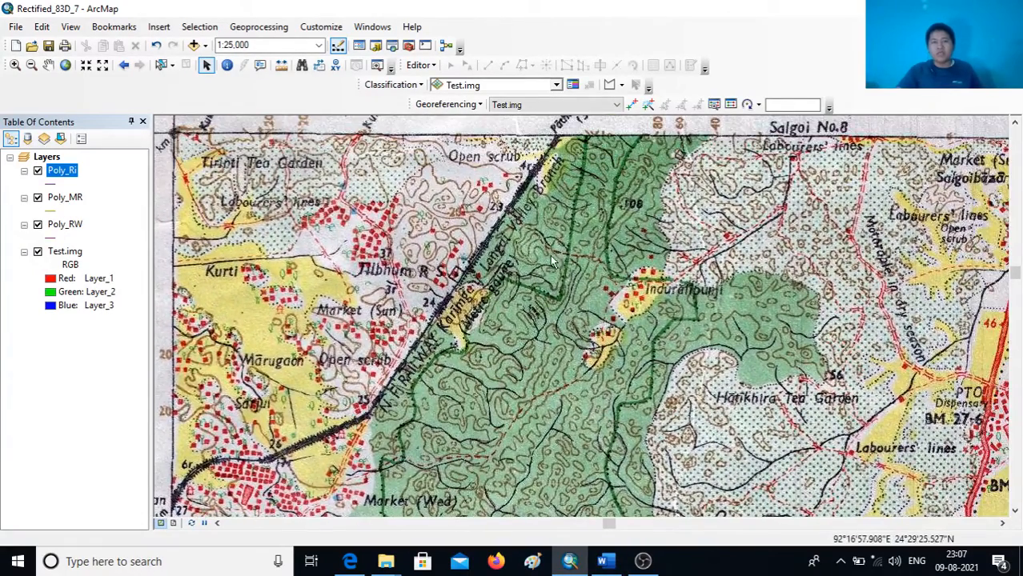
pyautogui.moveTo(567, 336); pyautogui.dragTo(574, 329)
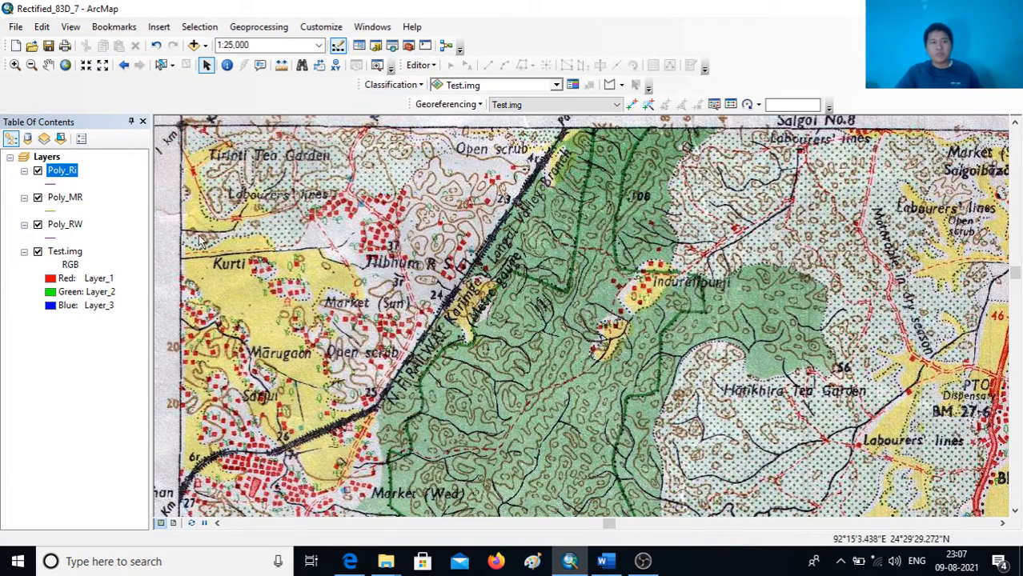
# Start an edit session with the Poly_RW layer selected and show the Create Features templates
pyautogui.click(62, 226)
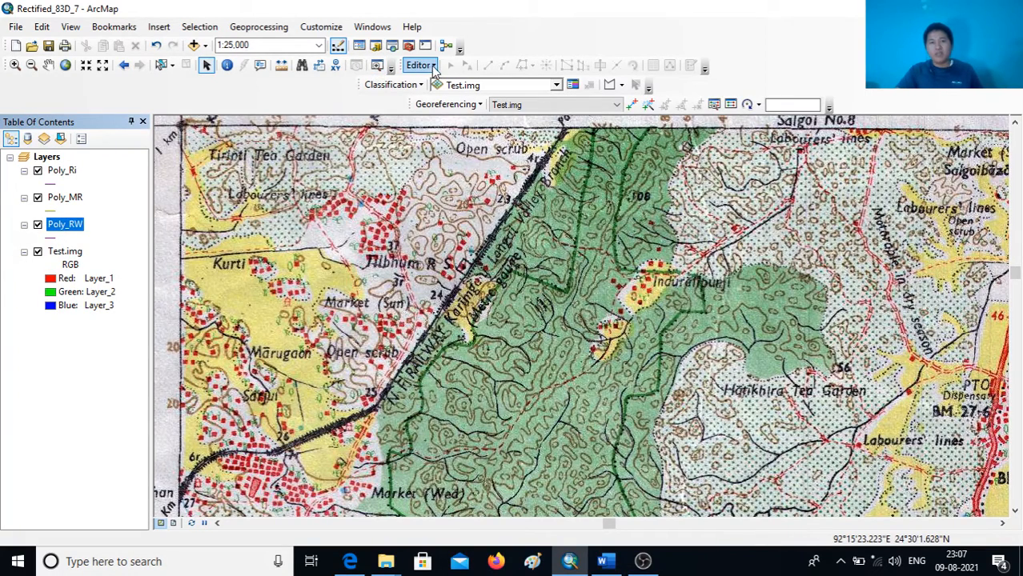
pyautogui.click(433, 67)
pyautogui.click(435, 81)
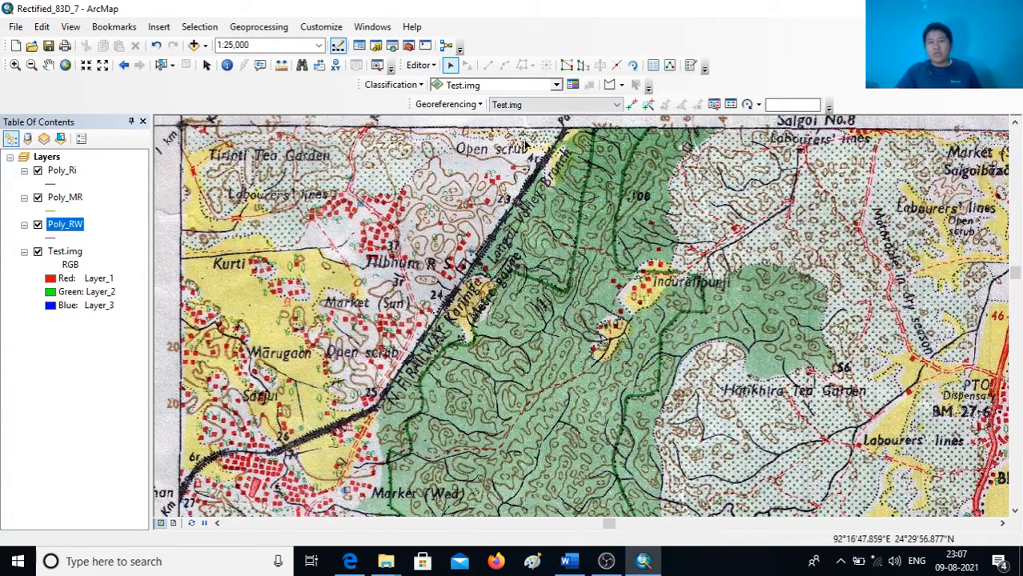
pyautogui.click(691, 67)
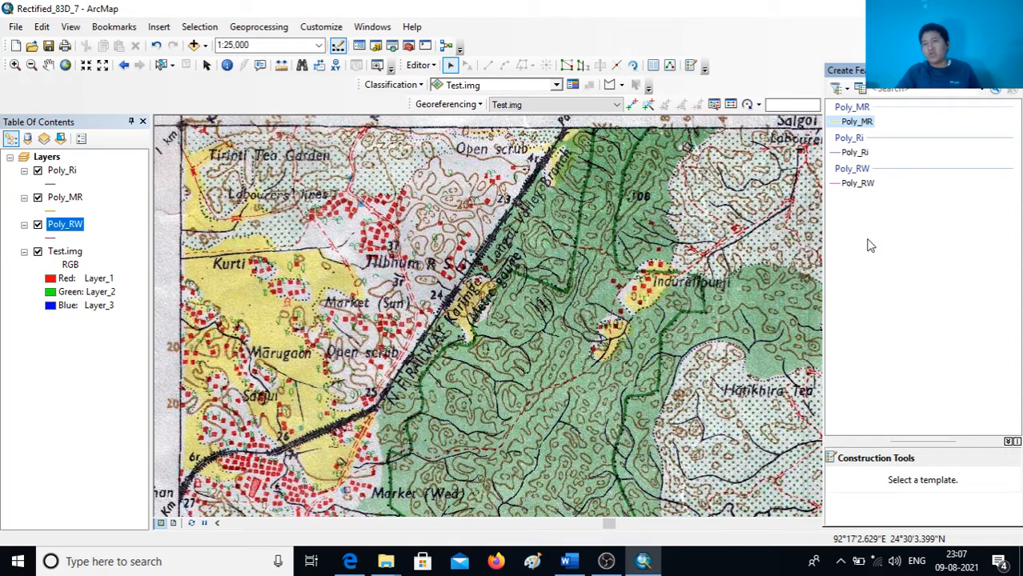
# Choose the Poly_RW template with the Line construction tool and resize the Create Features window so its construction tools show
pyautogui.click(871, 183)
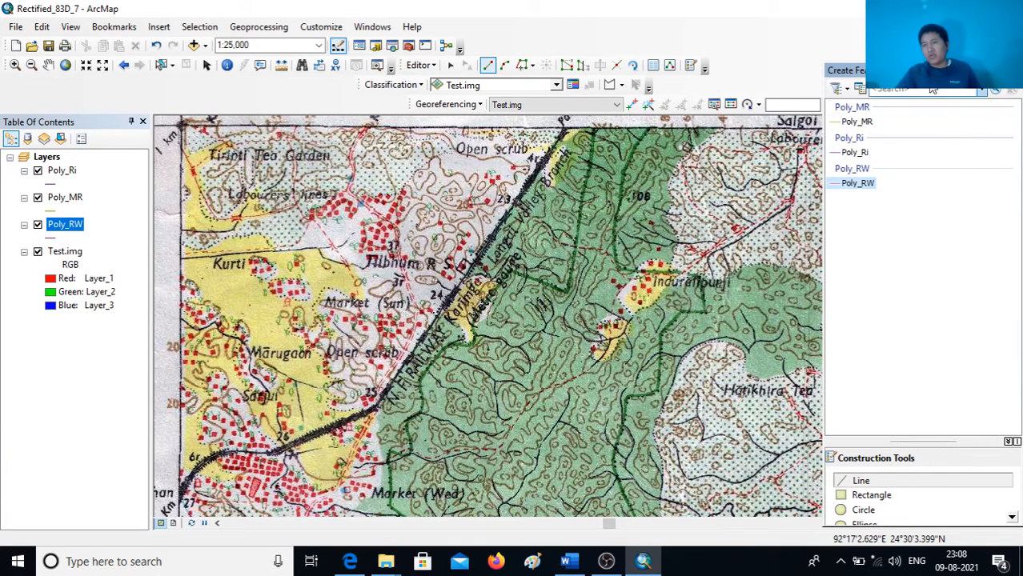
pyautogui.moveTo(921, 71); pyautogui.dragTo(917, 32)
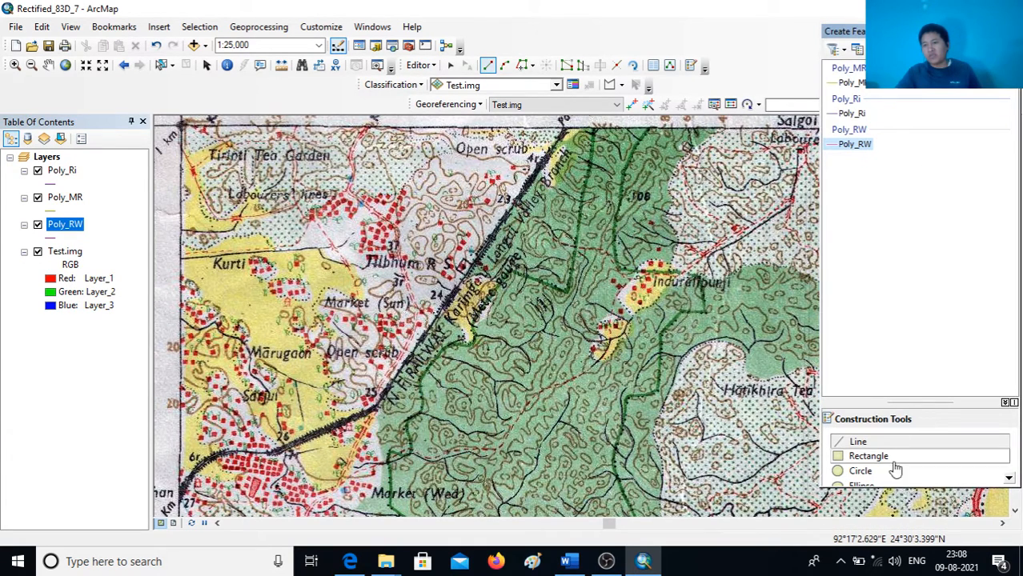
pyautogui.moveTo(897, 486); pyautogui.dragTo(900, 522)
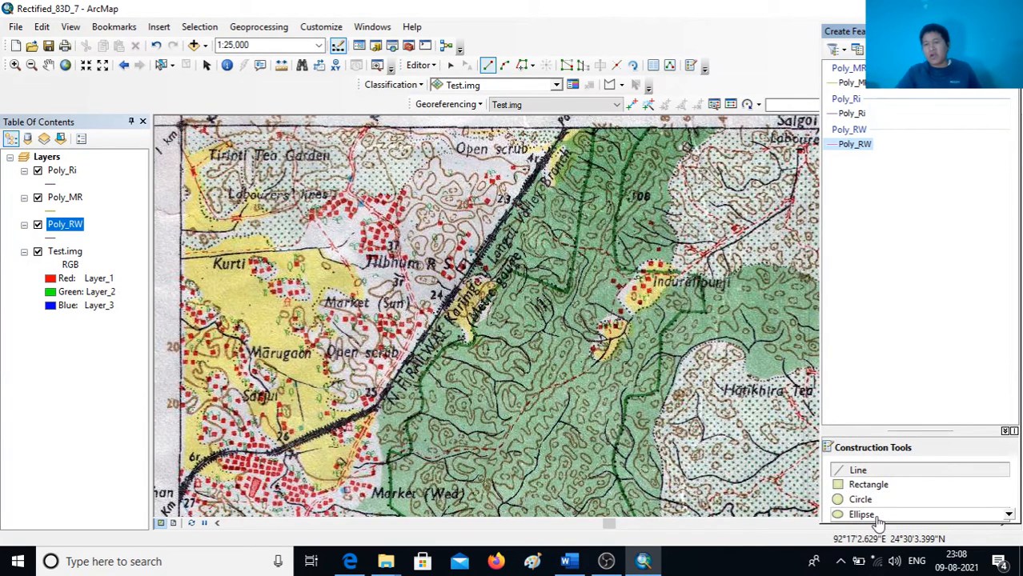
pyautogui.click(861, 474)
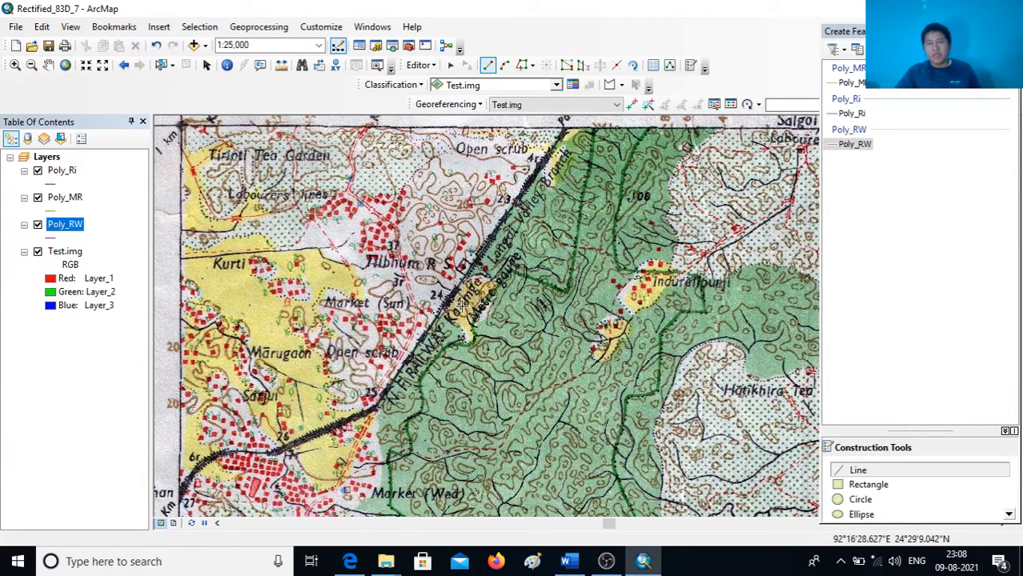
pyautogui.click(16, 65)
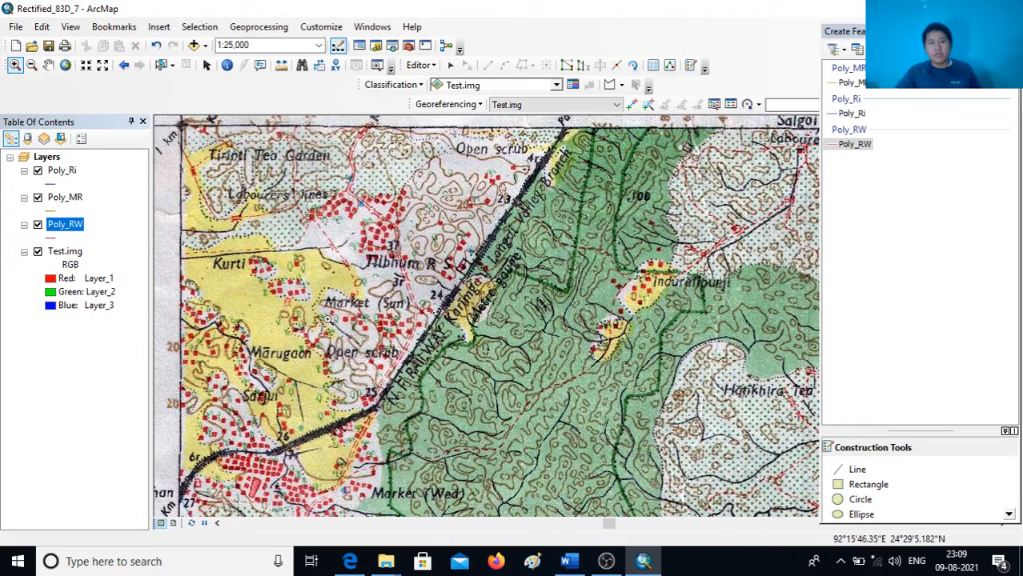
pyautogui.scroll(3, 329, 413)
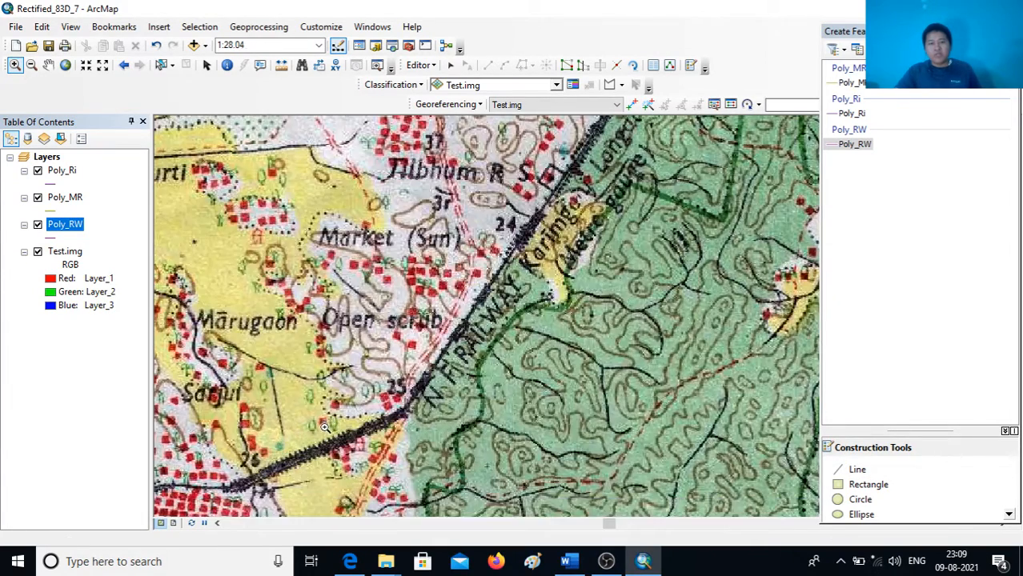
pyautogui.moveTo(325, 428); pyautogui.dragTo(334, 419)
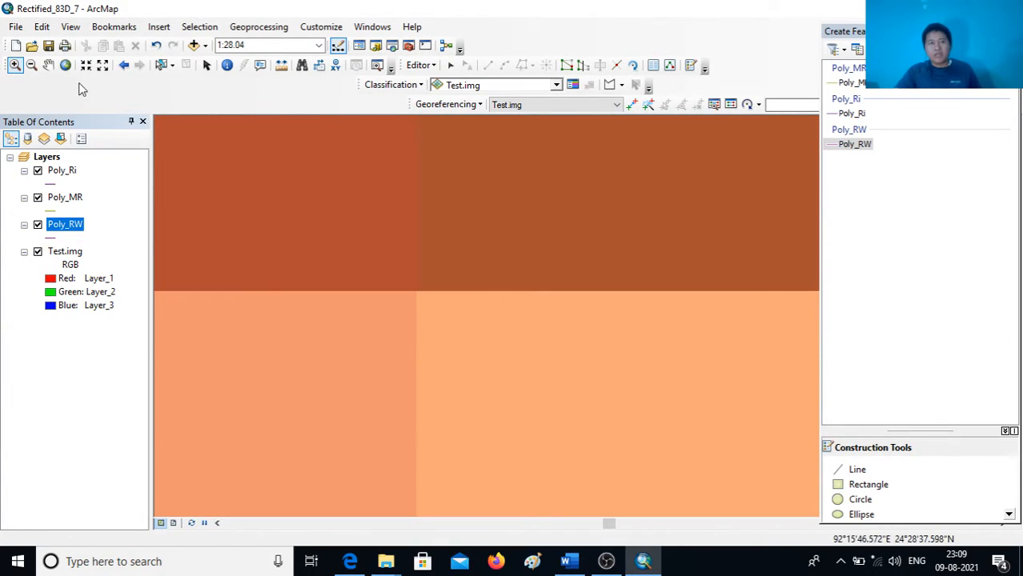
pyautogui.click(32, 65)
pyautogui.click(359, 407)
pyautogui.click(359, 409)
pyautogui.click(360, 408)
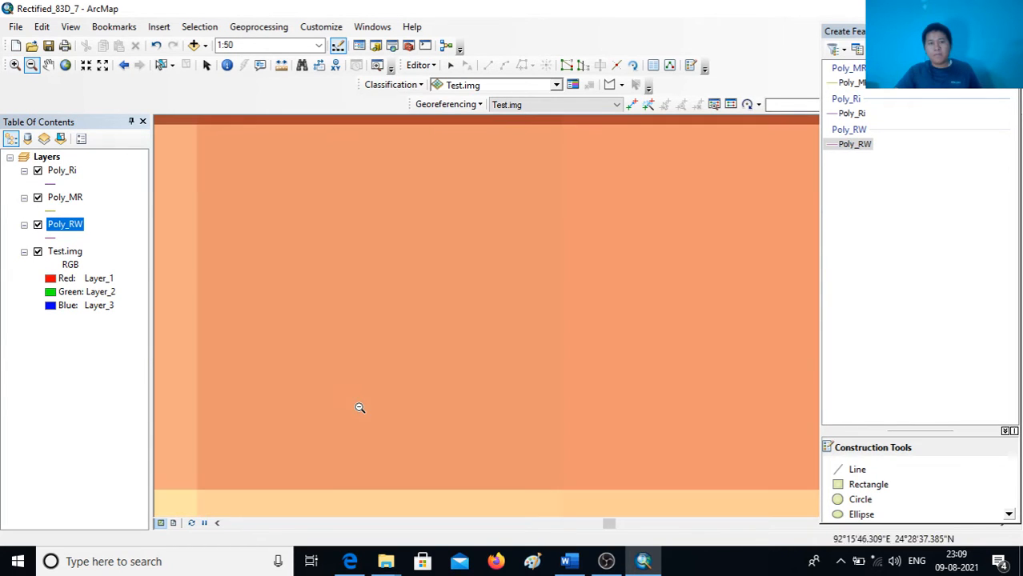
pyautogui.click(360, 408)
pyautogui.click(359, 409)
pyautogui.click(359, 408)
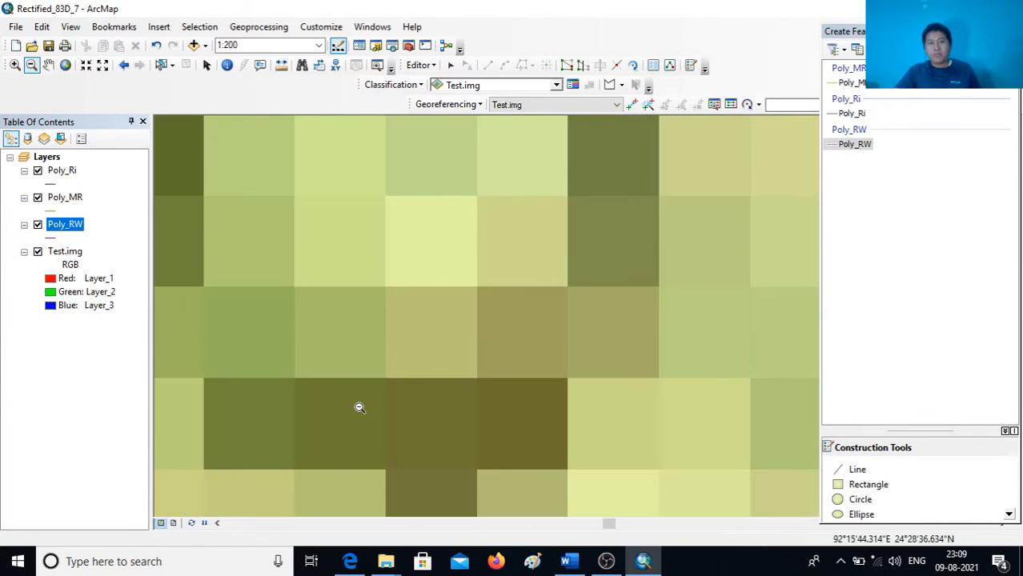
pyautogui.click(359, 409)
pyautogui.click(293, 312)
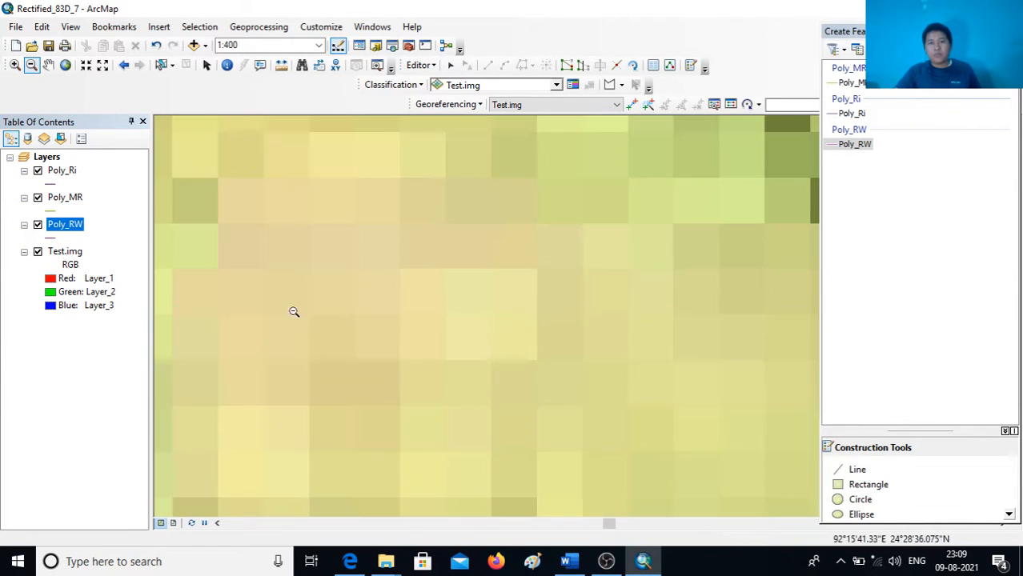
pyautogui.click(66, 66)
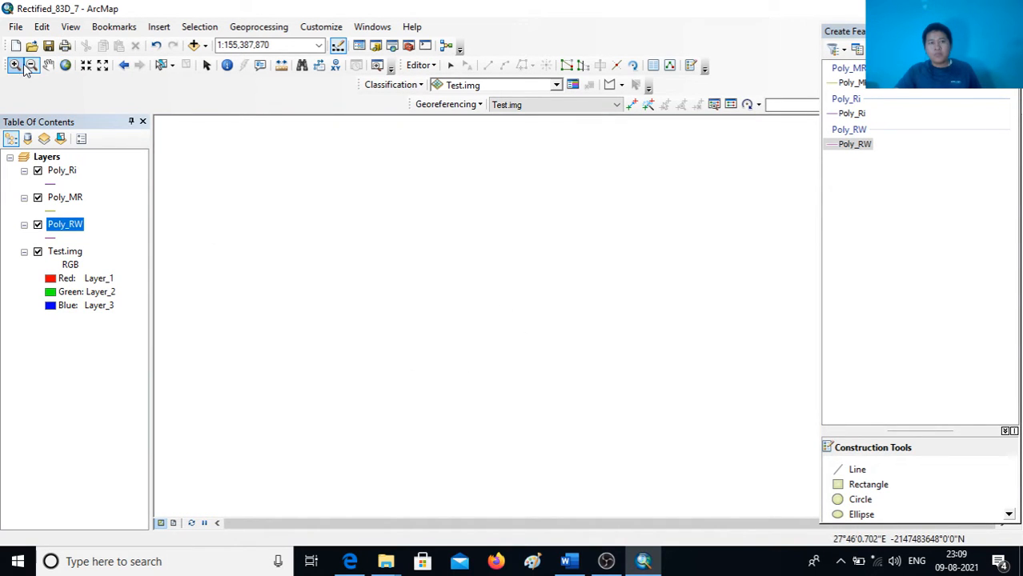
pyautogui.click(49, 67)
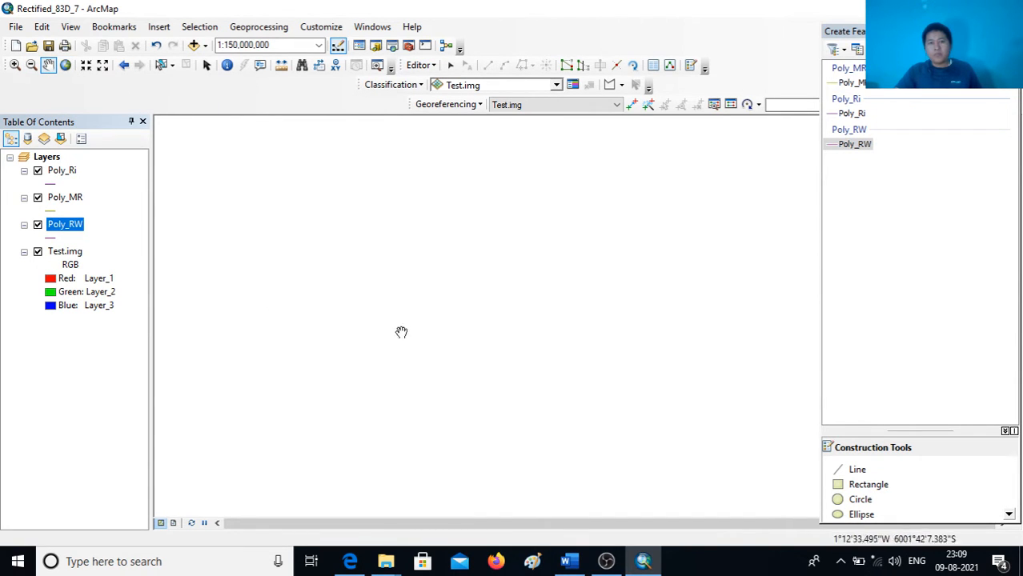
pyautogui.scroll(-1, 409, 330)
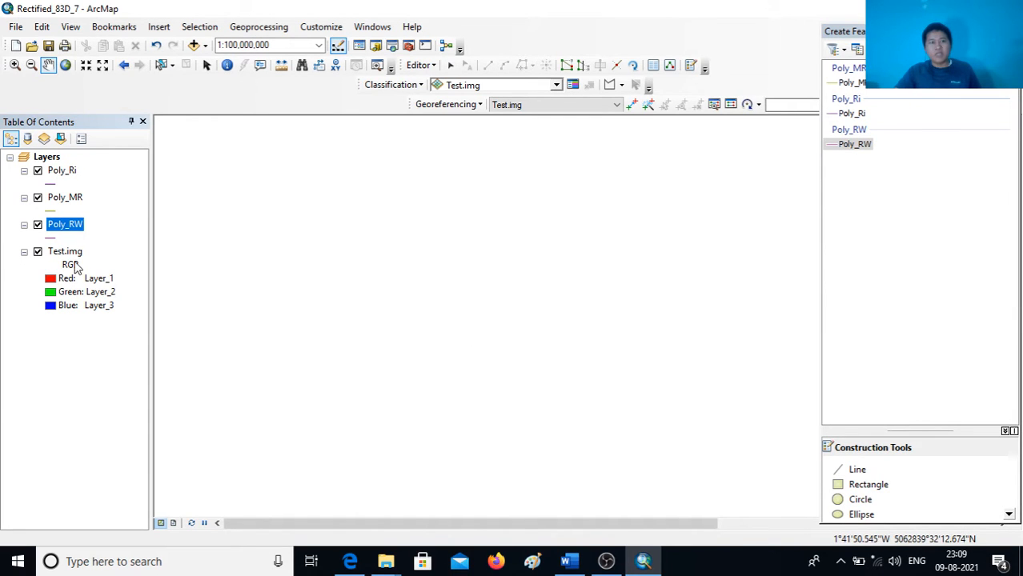
# Zoom to the Test.img layer and frame the railway at the toposheet's northwest corner near Sarjul at 1:10,000
pyautogui.click(69, 256)
pyautogui.rightClick(69, 256)
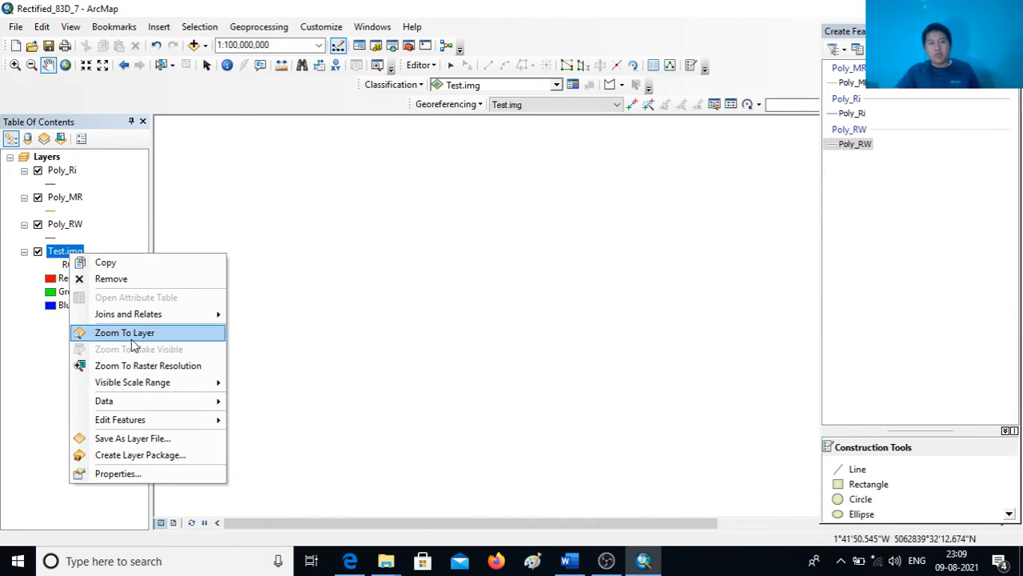
pyautogui.click(125, 335)
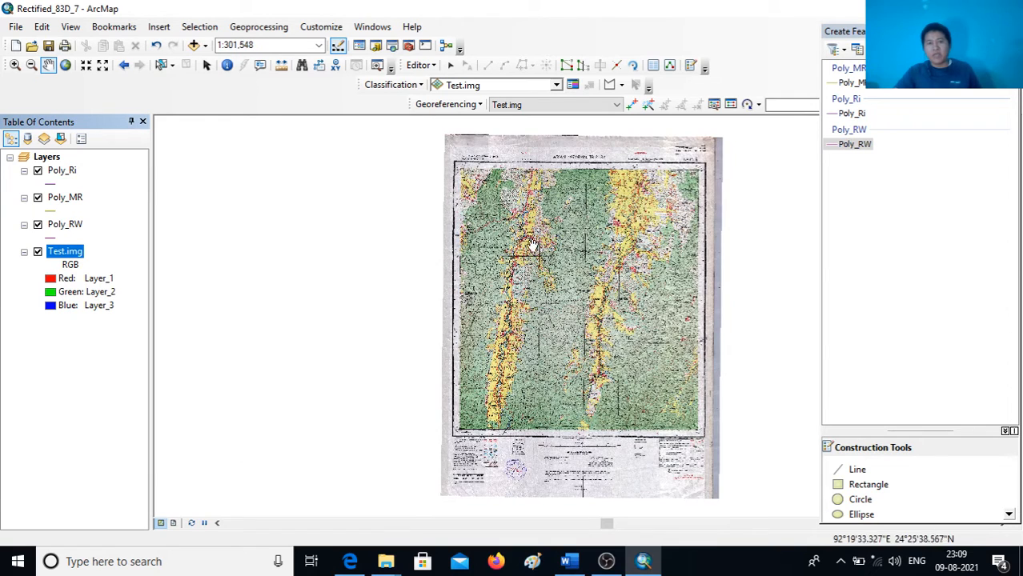
pyautogui.moveTo(542, 261); pyautogui.dragTo(447, 287)
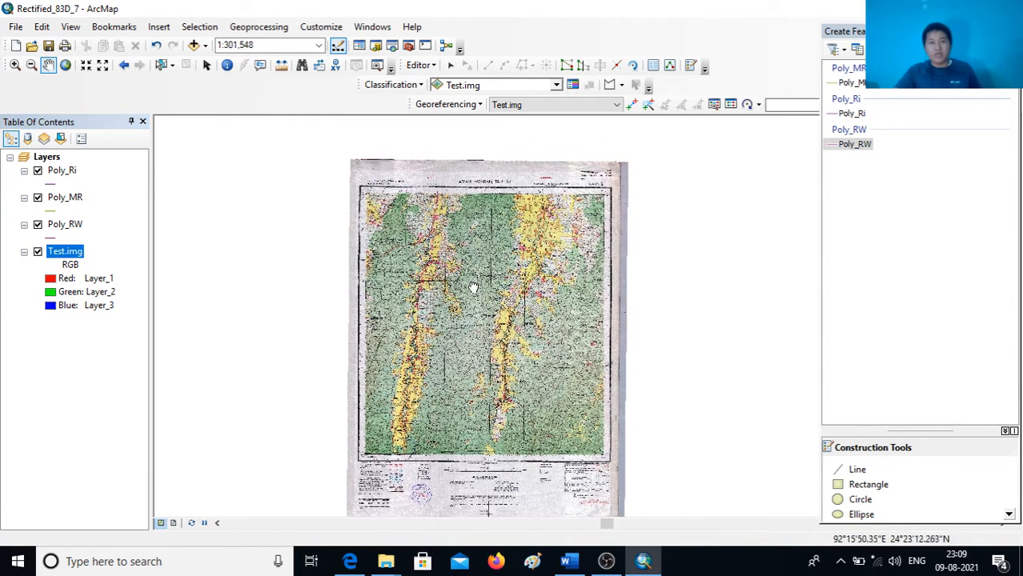
pyautogui.click(15, 64)
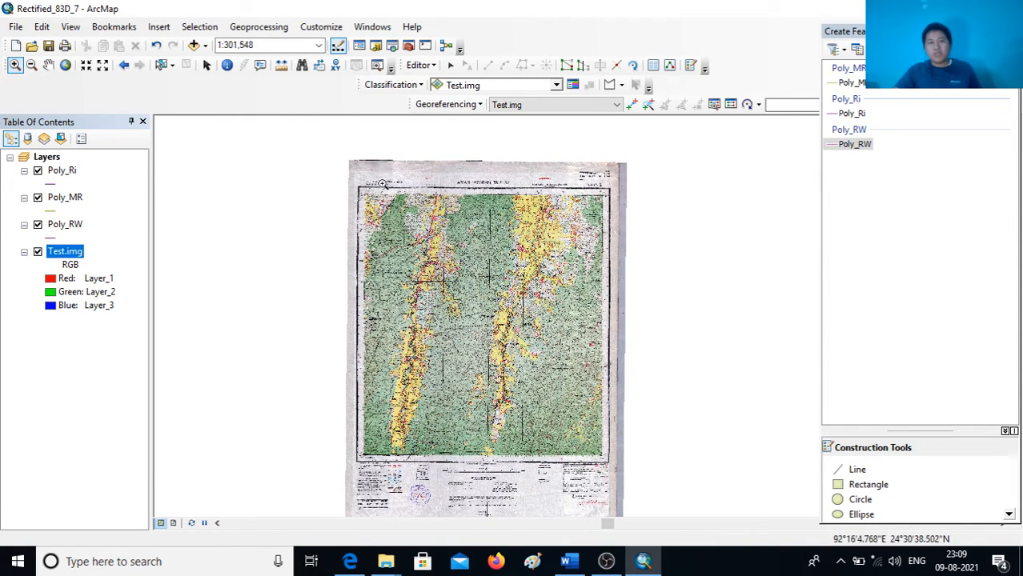
pyautogui.moveTo(354, 183); pyautogui.dragTo(456, 299)
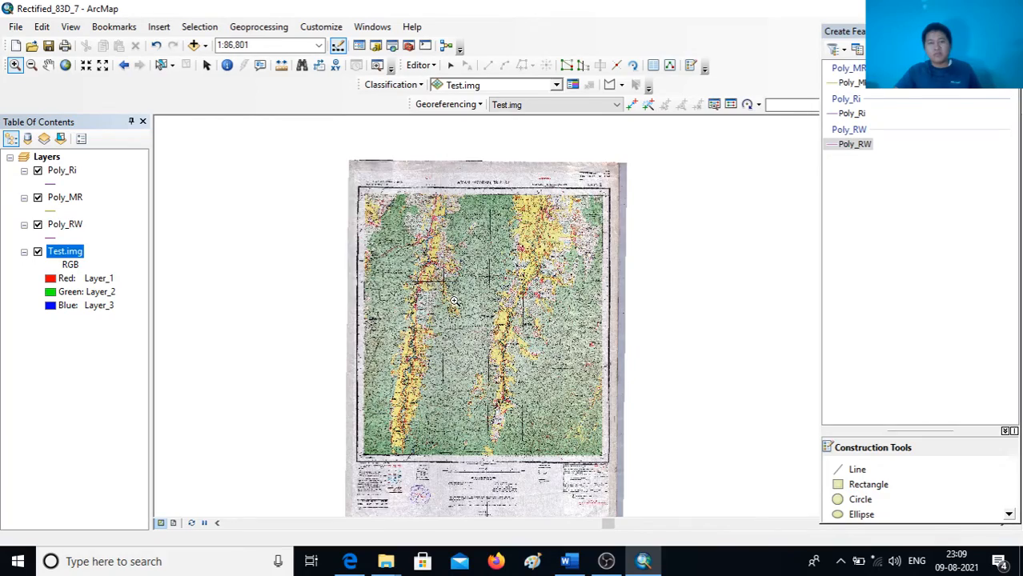
pyautogui.moveTo(430, 147); pyautogui.dragTo(585, 466)
pyautogui.moveTo(665, 293); pyautogui.dragTo(527, 314)
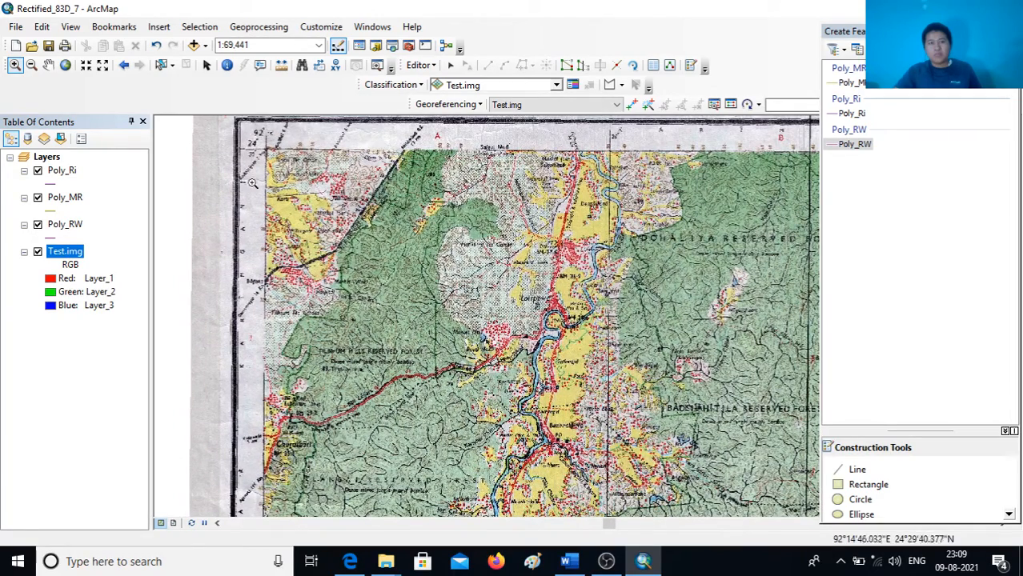
pyautogui.moveTo(248, 136); pyautogui.dragTo(421, 303)
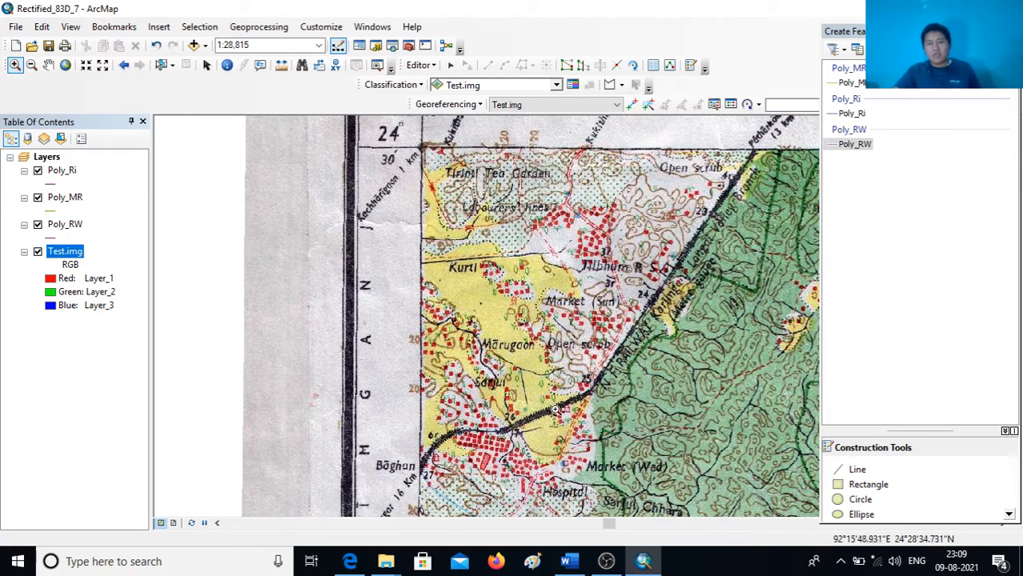
pyautogui.scroll(2, 542, 429)
pyautogui.scroll(2, 542, 430)
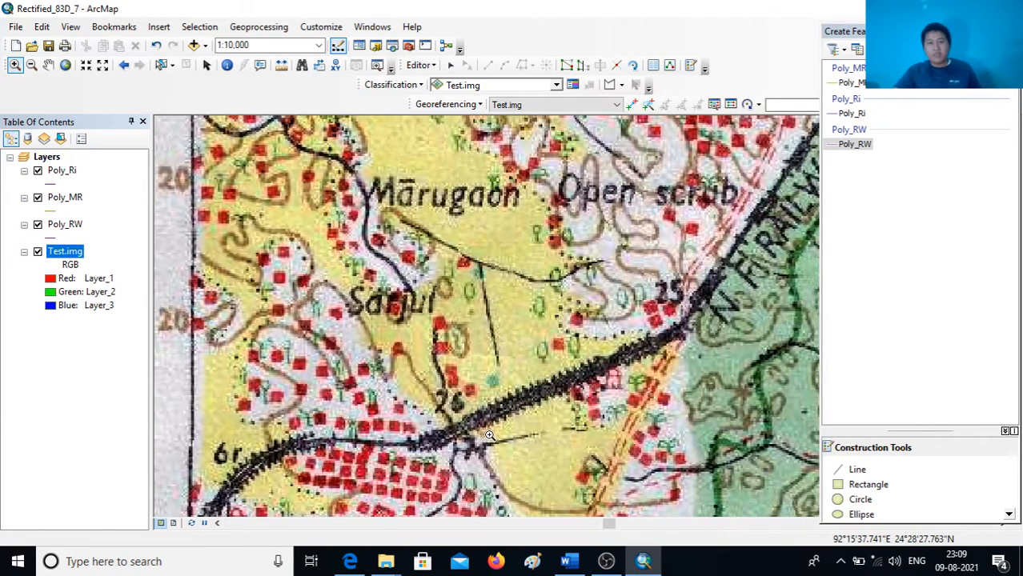
pyautogui.moveTo(488, 469); pyautogui.dragTo(504, 338)
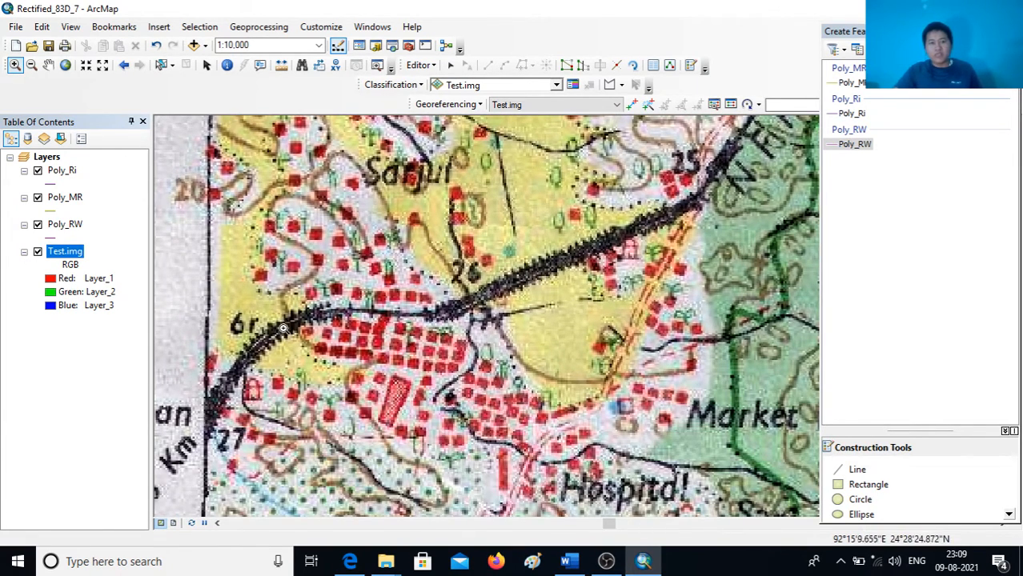
# Start a Poly_RW line at the sheet's western border near km 27 and trace the railway about 1,310 m to km 26
pyautogui.click(857, 469)
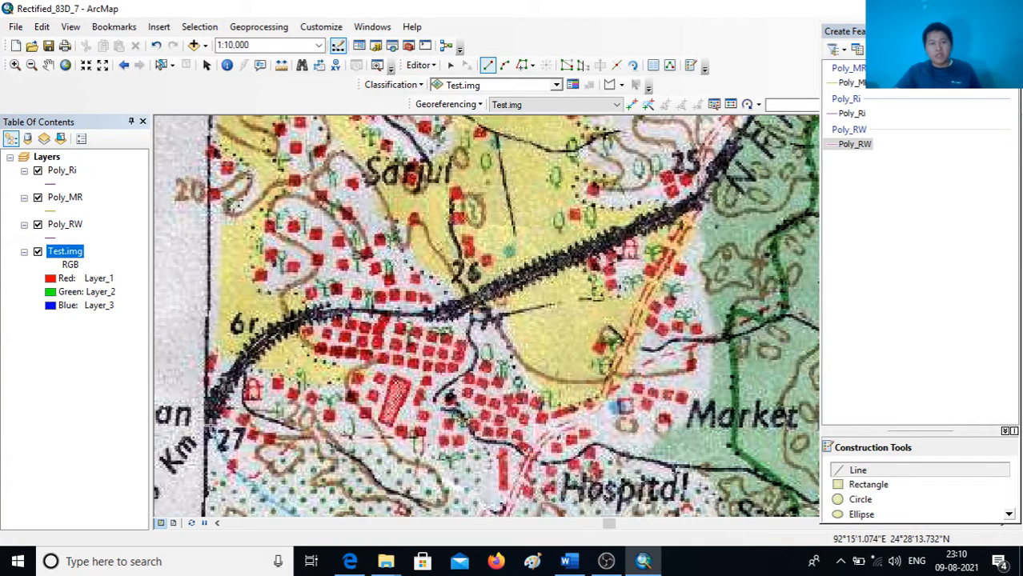
pyautogui.click(206, 427)
pyautogui.click(232, 372)
pyautogui.click(261, 341)
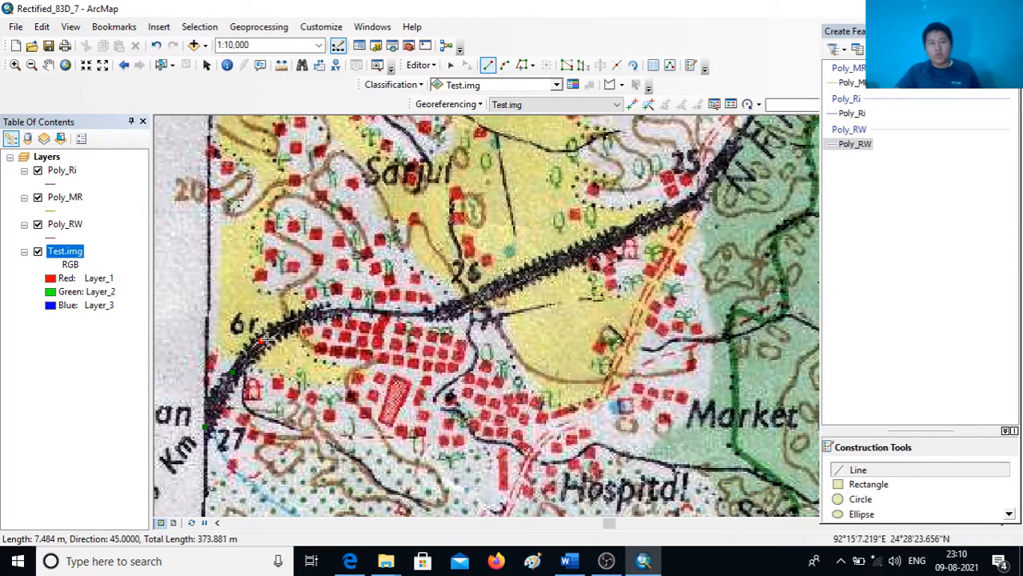
pyautogui.click(298, 316)
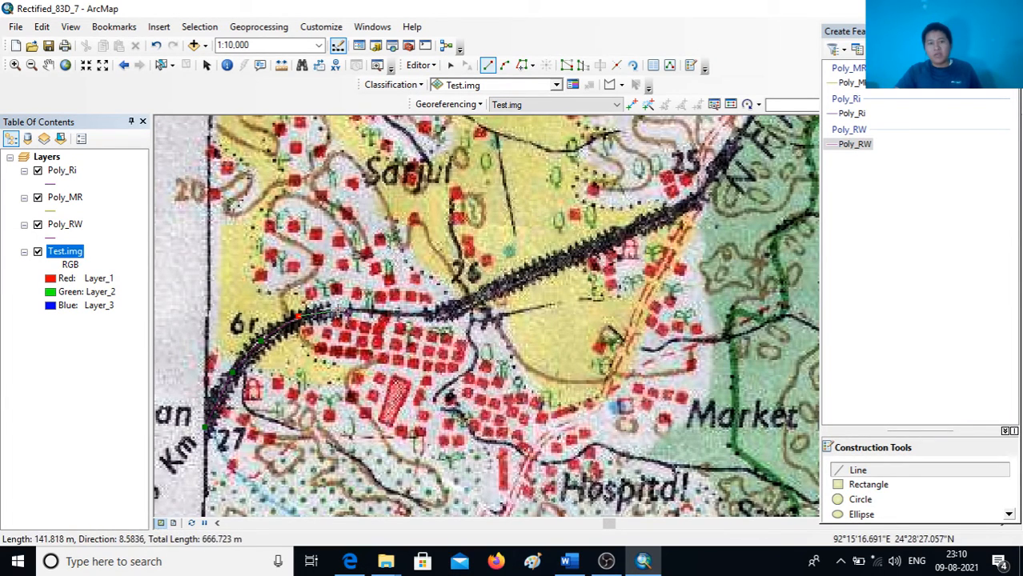
pyautogui.click(339, 310)
pyautogui.click(374, 311)
pyautogui.click(408, 311)
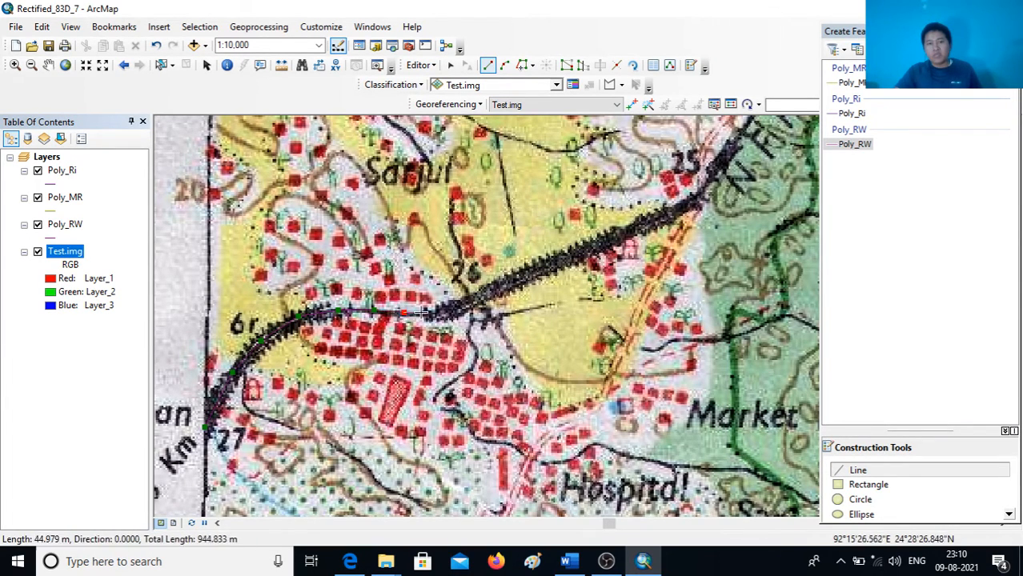
pyautogui.click(440, 311)
pyautogui.click(479, 296)
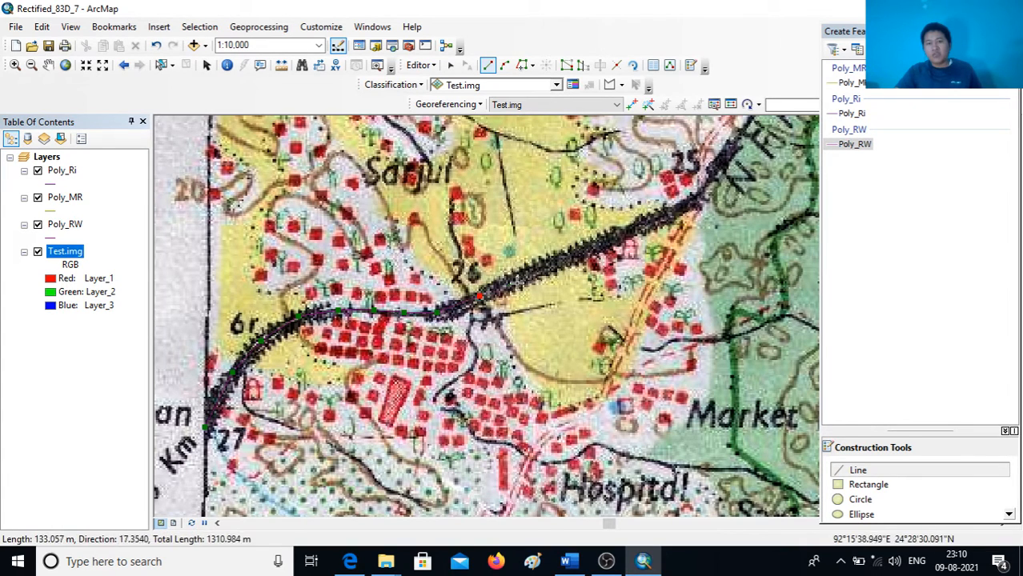
# Continue the railway line from km 26 around the bend at km 25 and northeast past Open scrub
pyautogui.click(529, 275)
pyautogui.click(574, 253)
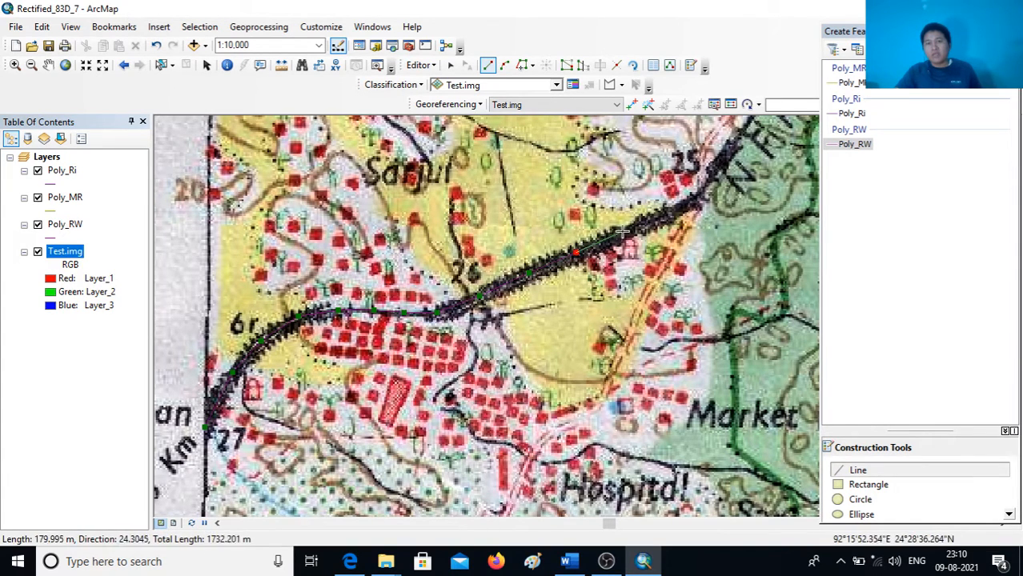
pyautogui.click(671, 213)
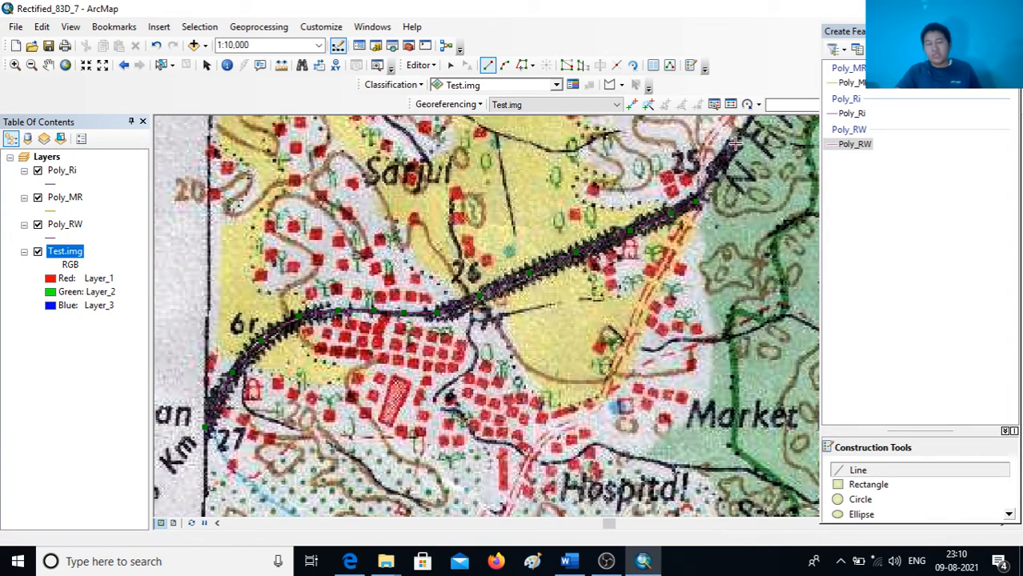
pyautogui.moveTo(735, 142); pyautogui.dragTo(576, 336)
pyautogui.click(576, 336)
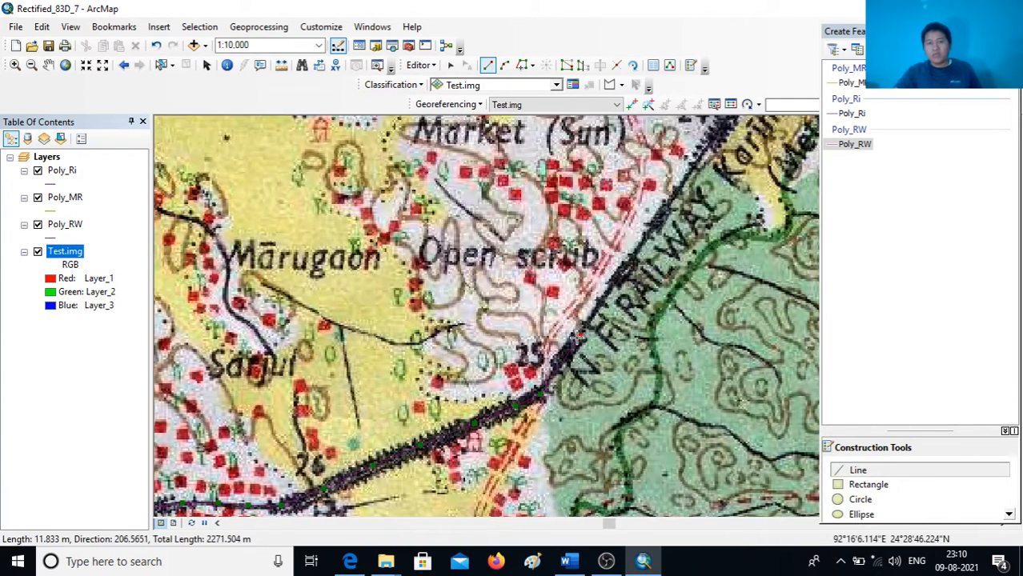
pyautogui.click(626, 269)
pyautogui.click(660, 214)
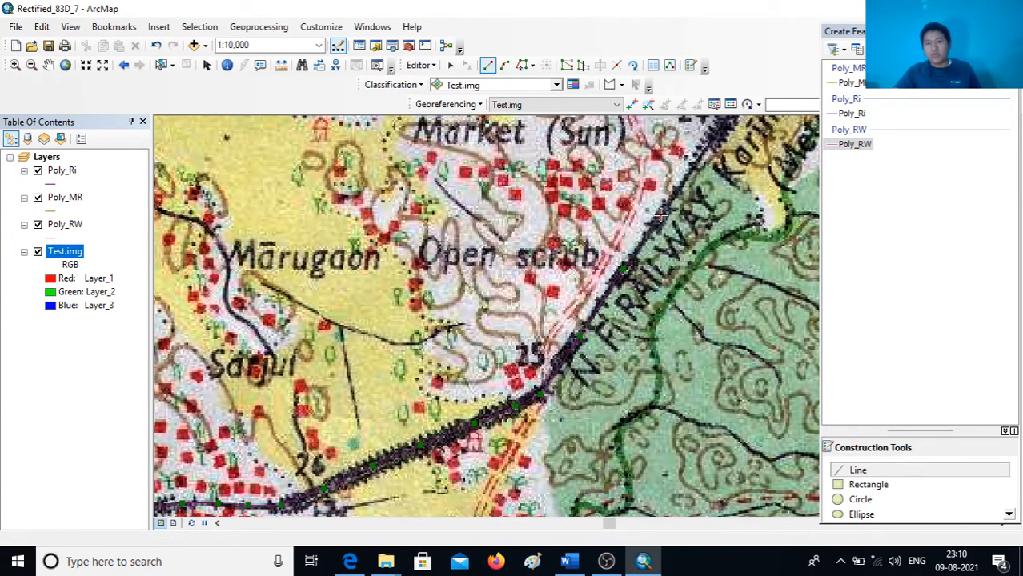
# Continue the Poly_RW railway line northeast from Open scrub past km 24 and Tilbhum R.S. towards km 23
pyautogui.doubleClick(698, 158)
pyautogui.moveTo(699, 157); pyautogui.dragTo(551, 389)
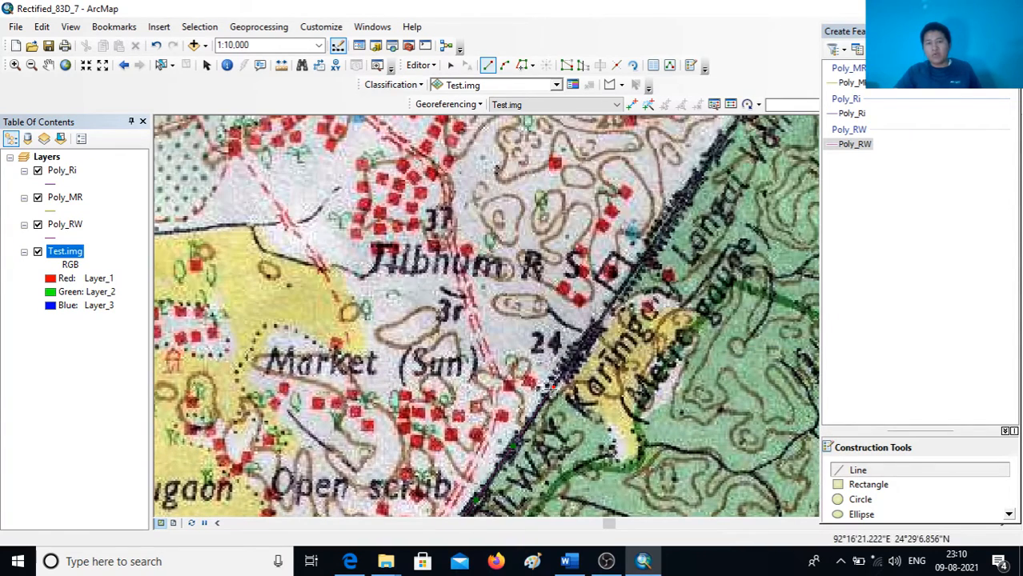
pyautogui.click(609, 305)
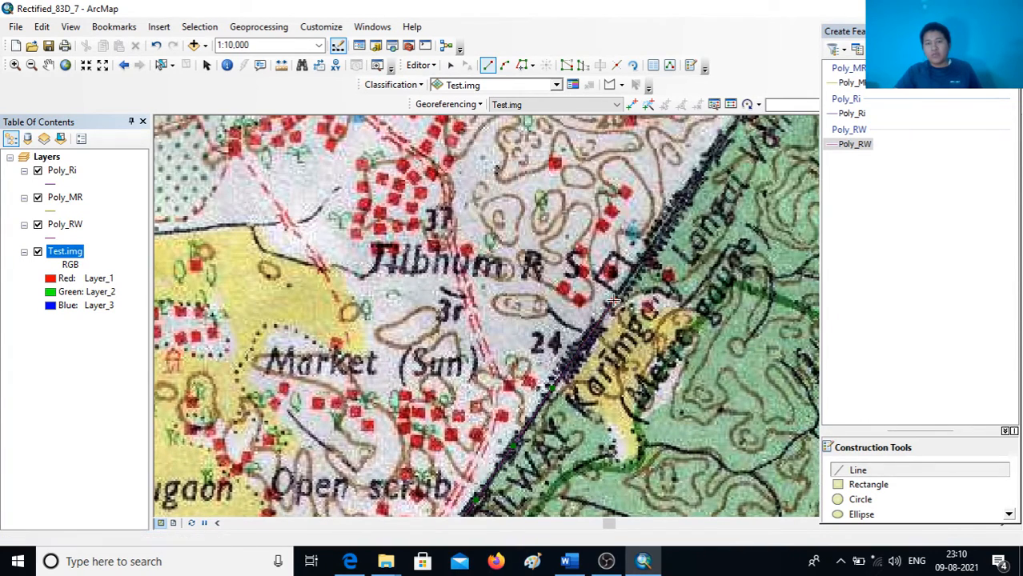
pyautogui.doubleClick(655, 231)
pyautogui.click(697, 182)
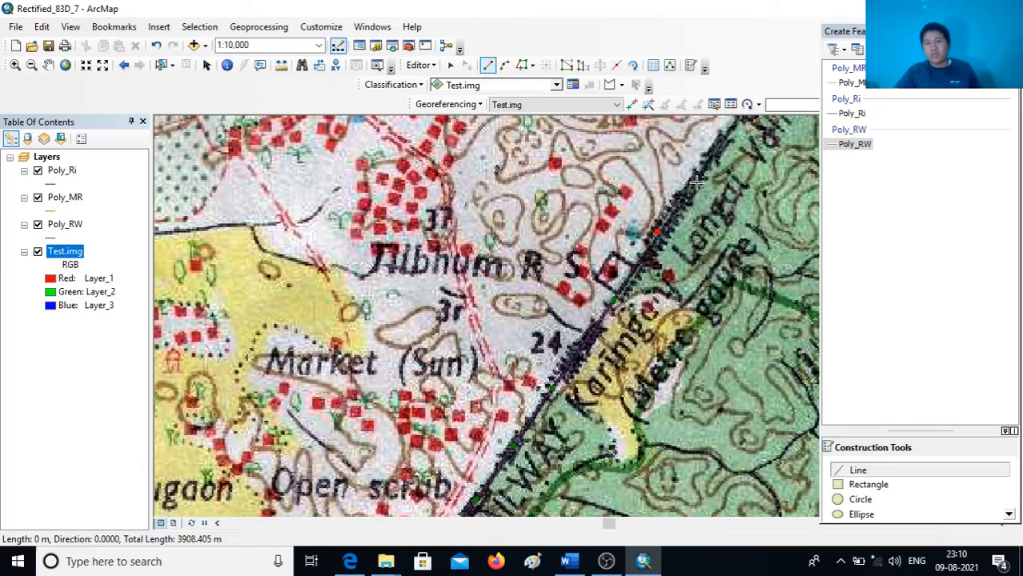
pyautogui.click(722, 140)
pyautogui.click(722, 140)
pyautogui.moveTo(722, 140); pyautogui.dragTo(610, 301)
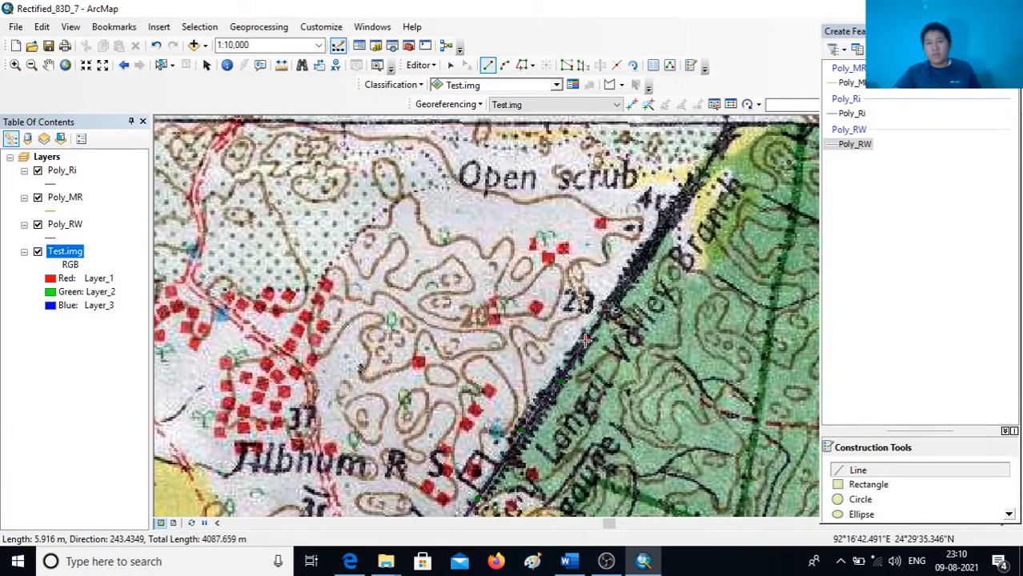
# Trace the railway from km 23 to the sheet's northern border and finish the Poly_RW line there
pyautogui.click(635, 268)
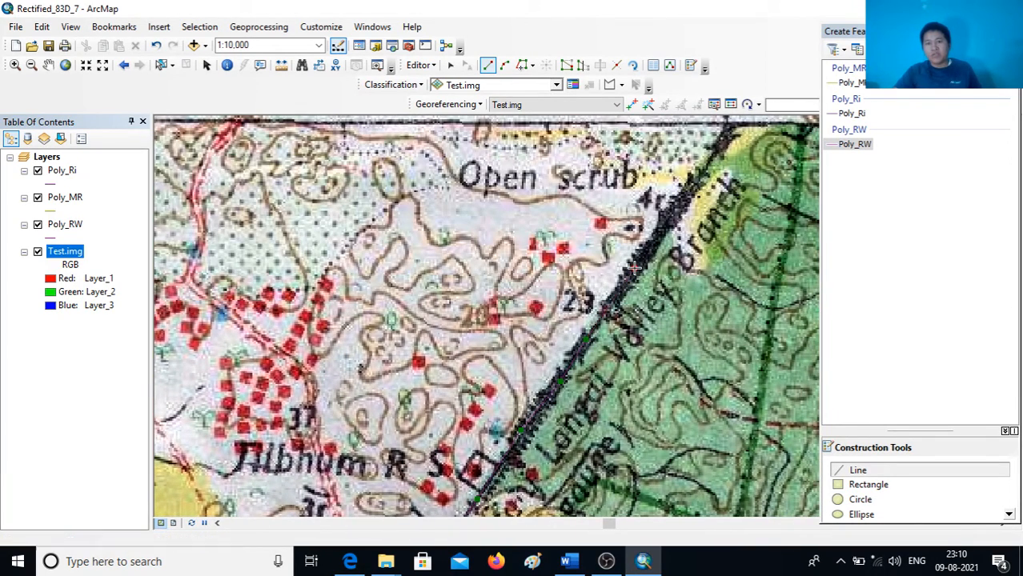
pyautogui.click(675, 221)
pyautogui.click(700, 170)
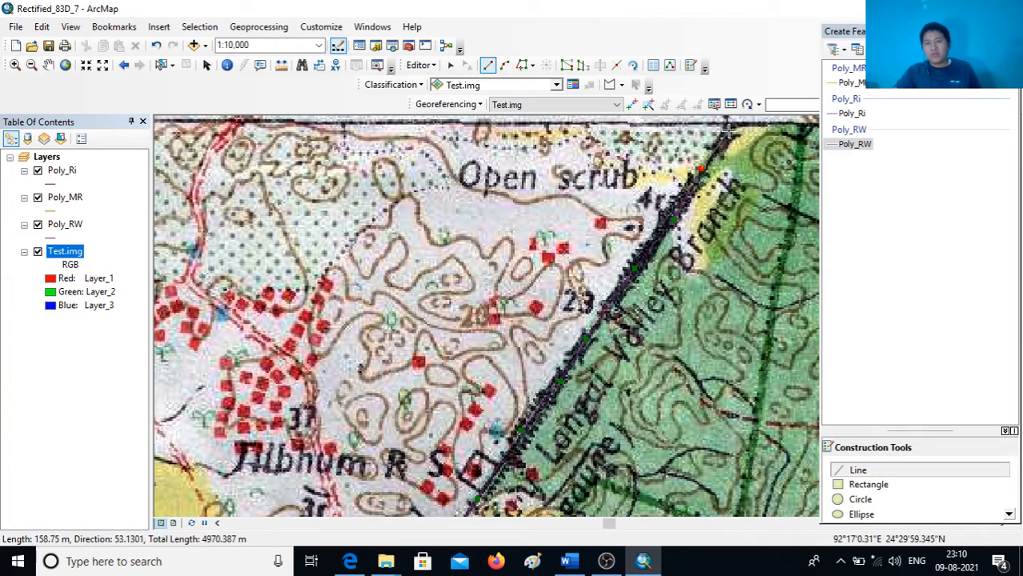
pyautogui.moveTo(727, 126); pyautogui.dragTo(678, 210)
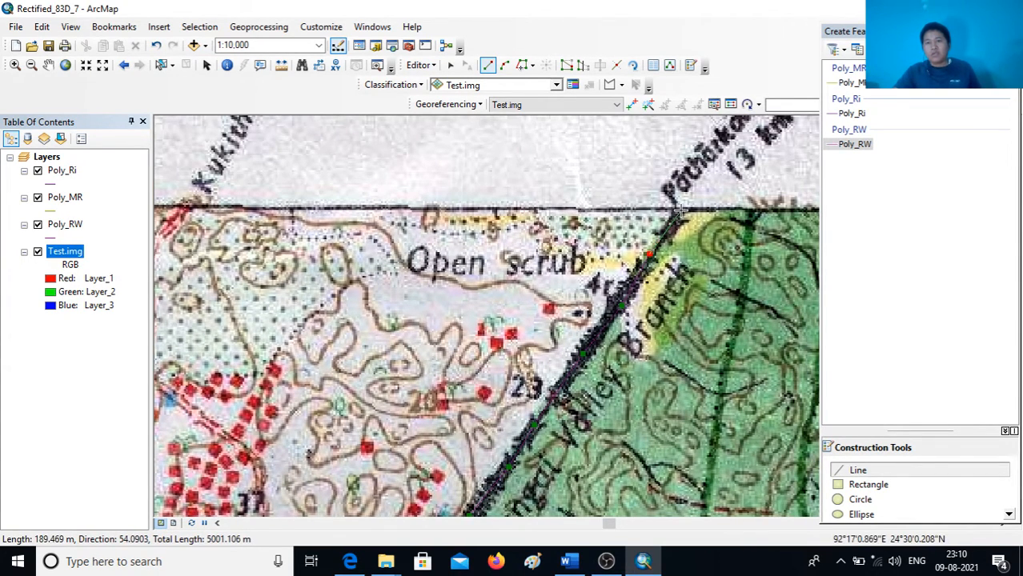
pyautogui.click(679, 209)
pyautogui.doubleClick(679, 209)
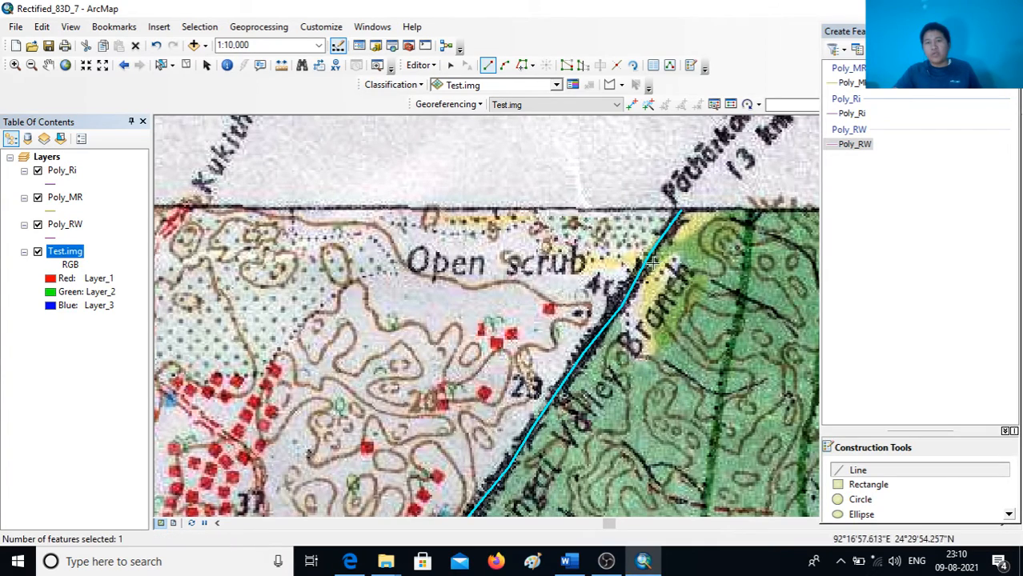
# Save the edits to the digitized railway and stop the editing session
pyautogui.scroll(3, 592, 404)
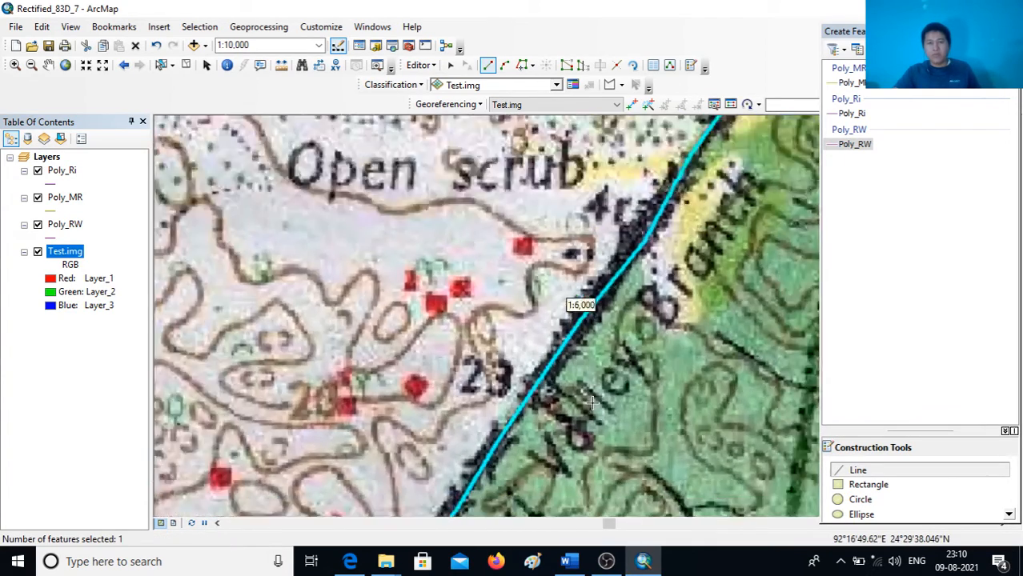
pyautogui.scroll(2, 592, 404)
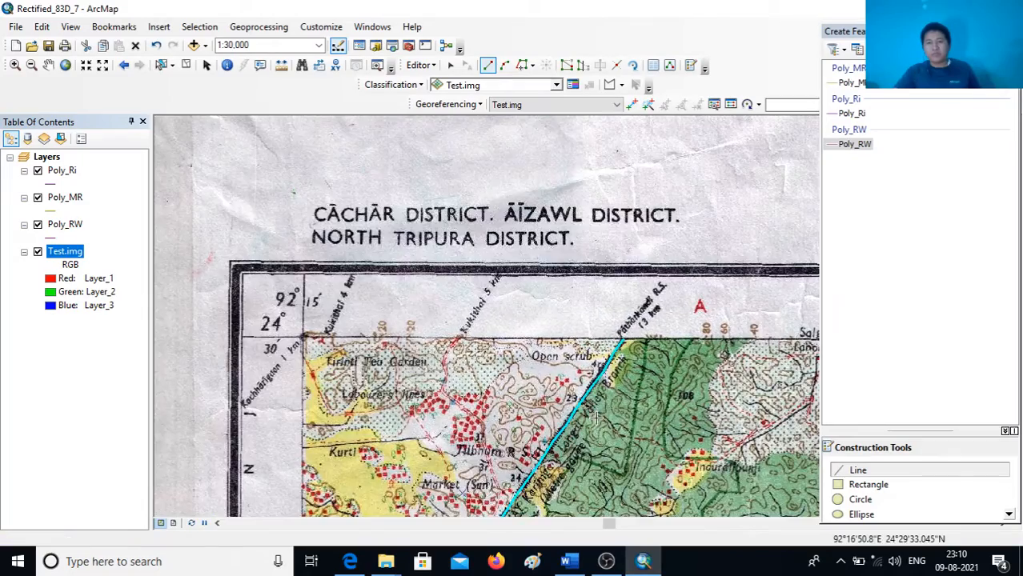
pyautogui.moveTo(597, 444); pyautogui.dragTo(608, 253)
pyautogui.moveTo(563, 405)
pyautogui.mouseDown()
pyautogui.moveTo(560, 391)
pyautogui.moveTo(557, 406)
pyautogui.mouseUp()
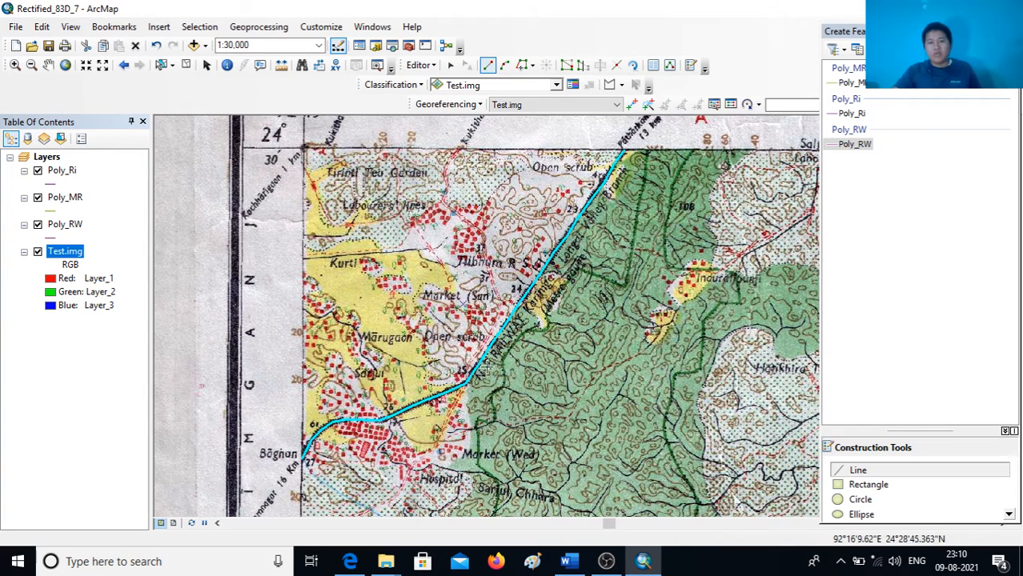
pyautogui.click(433, 67)
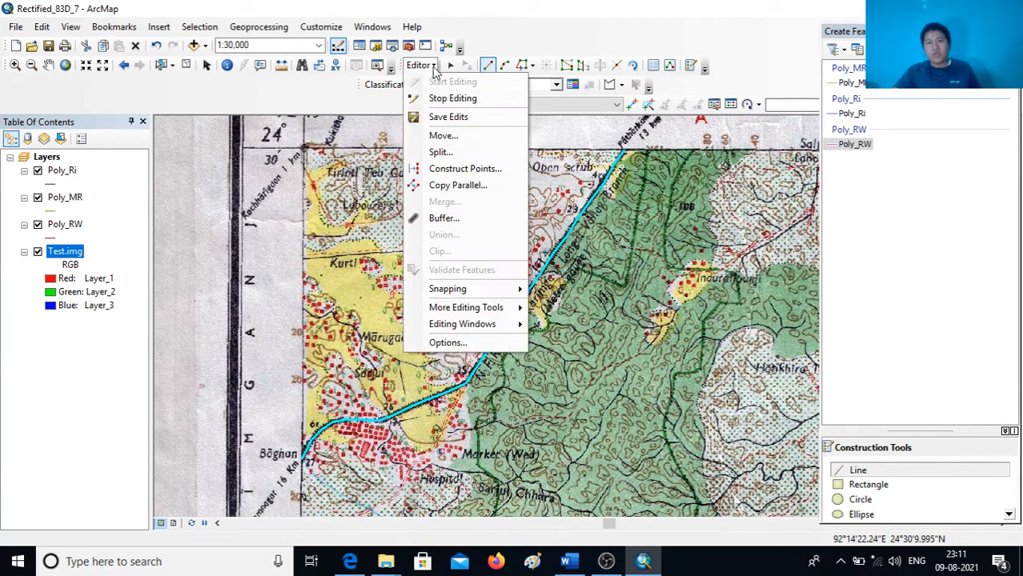
pyautogui.click(438, 120)
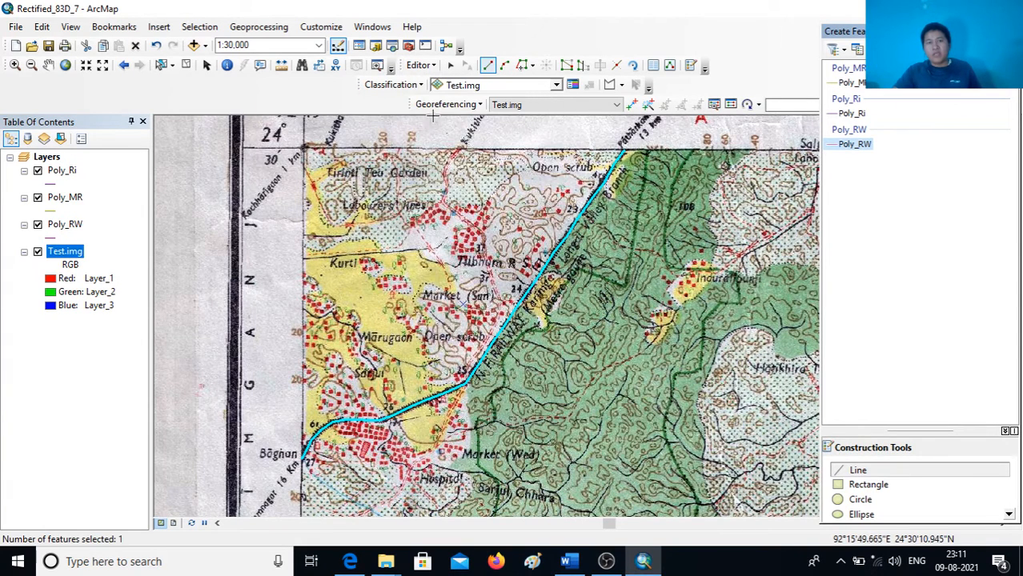
pyautogui.click(432, 69)
pyautogui.click(450, 98)
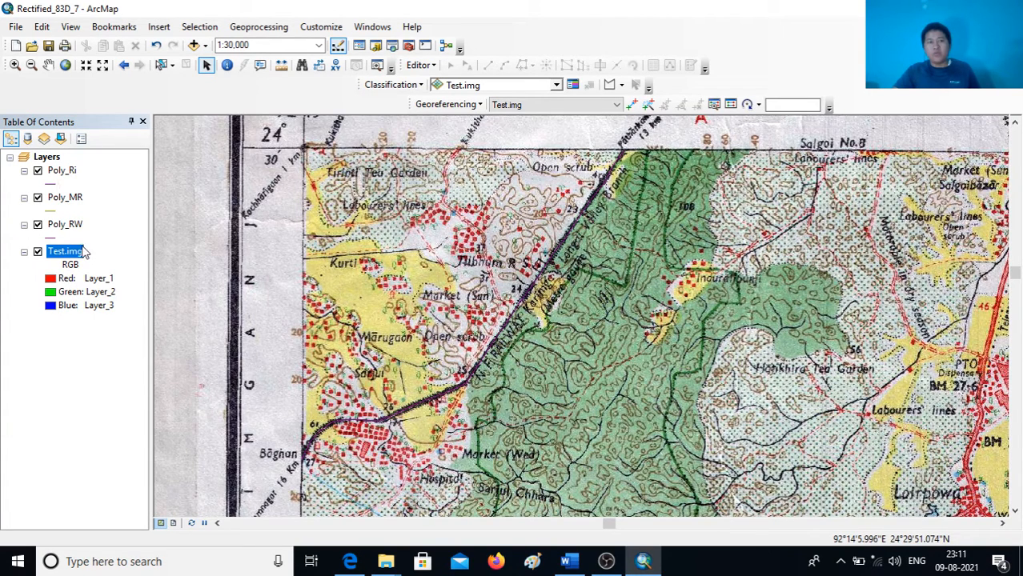
# Open the Poly_RW attribute table, select its polyline record to highlight the railway on the map, and close the table
pyautogui.rightClick(69, 228)
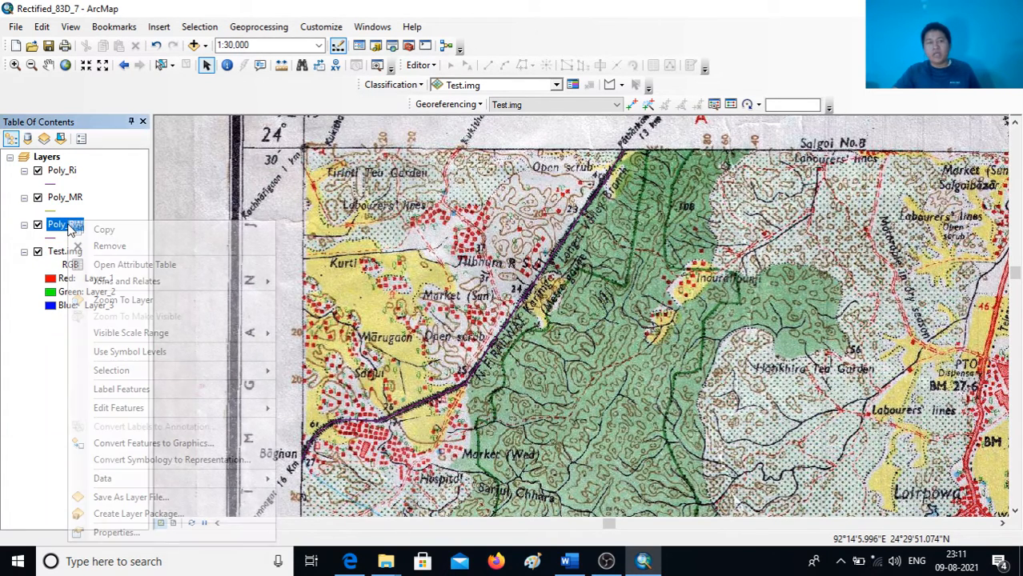
pyautogui.click(128, 265)
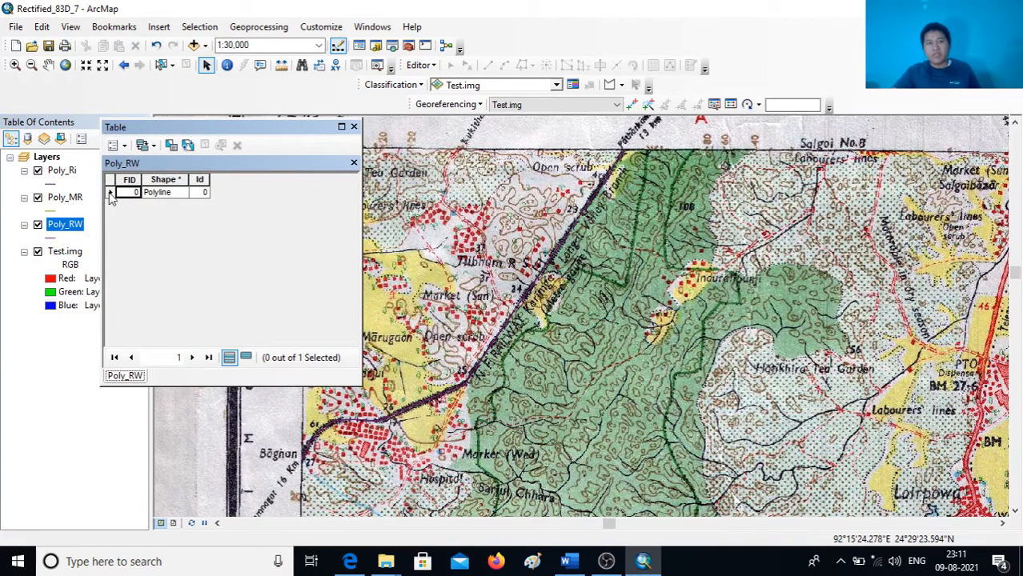
pyautogui.click(111, 193)
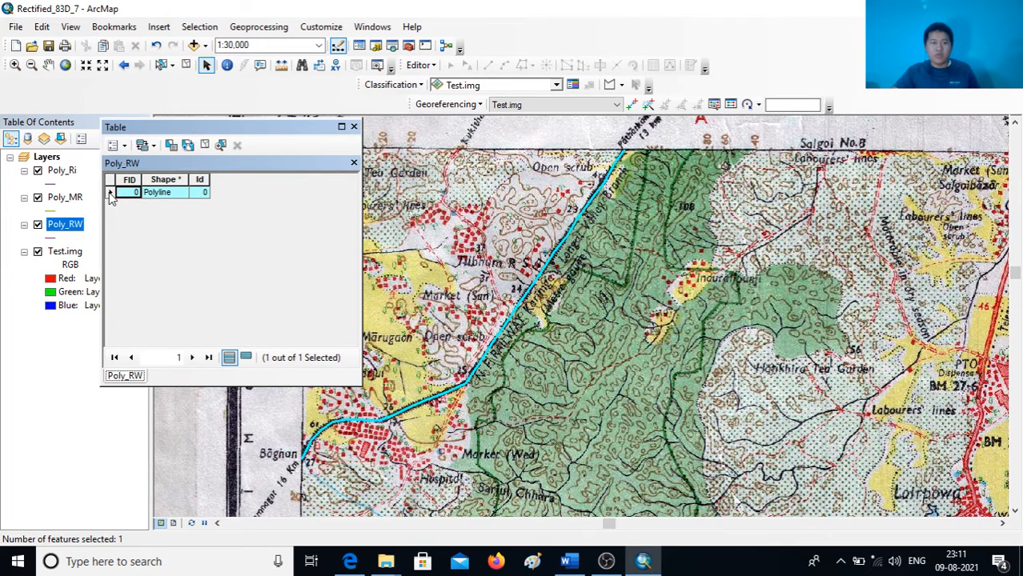
pyautogui.click(185, 64)
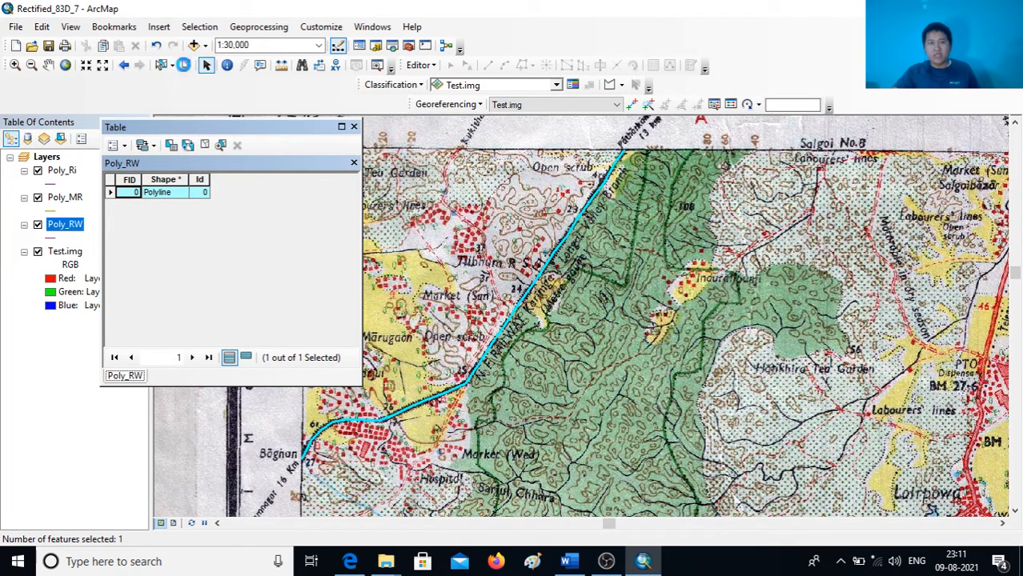
pyautogui.click(111, 193)
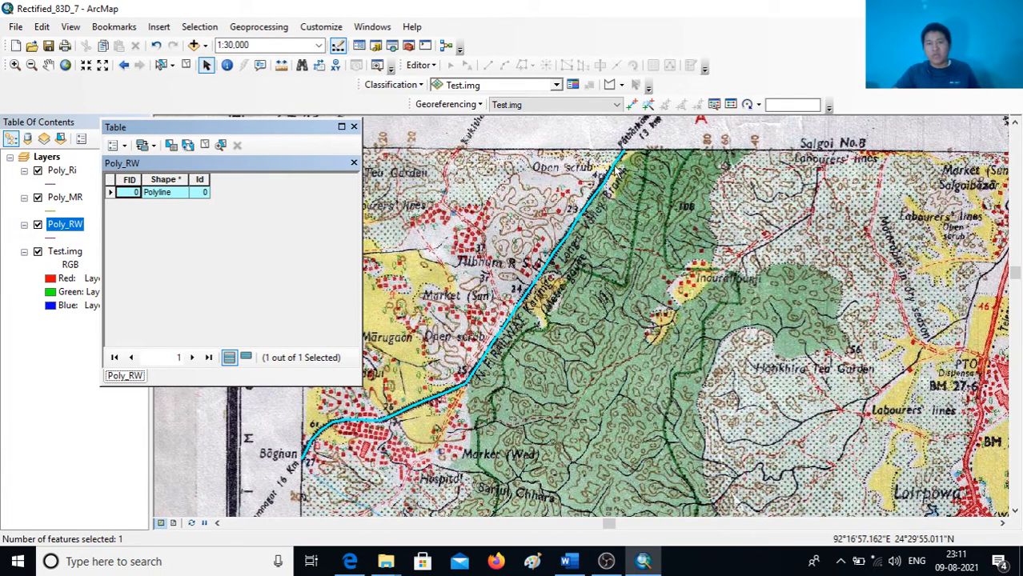
pyautogui.click(354, 128)
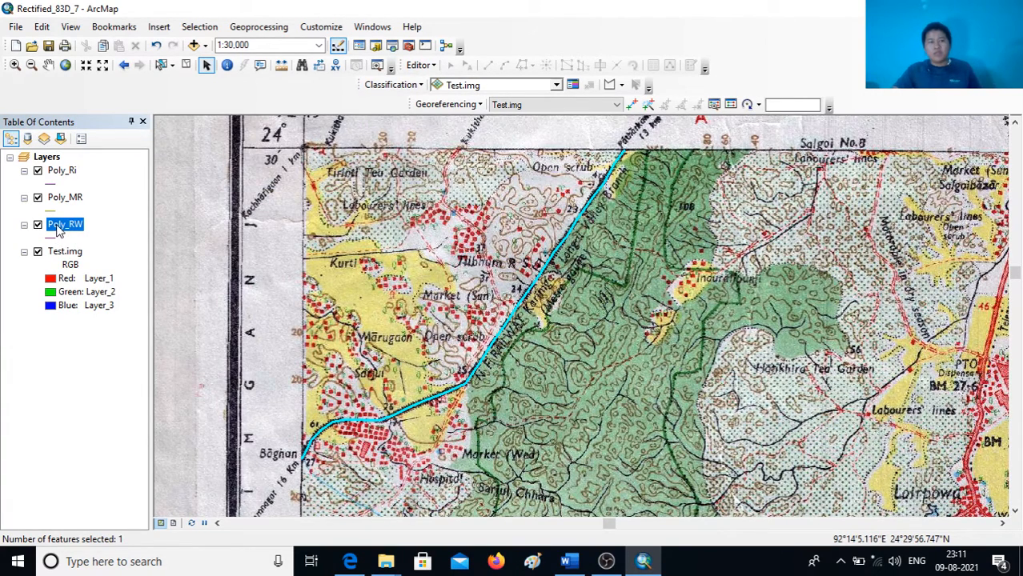
# Change the Poly_RW line symbol to Railroad, Multi-Track with a width of 14
pyautogui.click(49, 237)
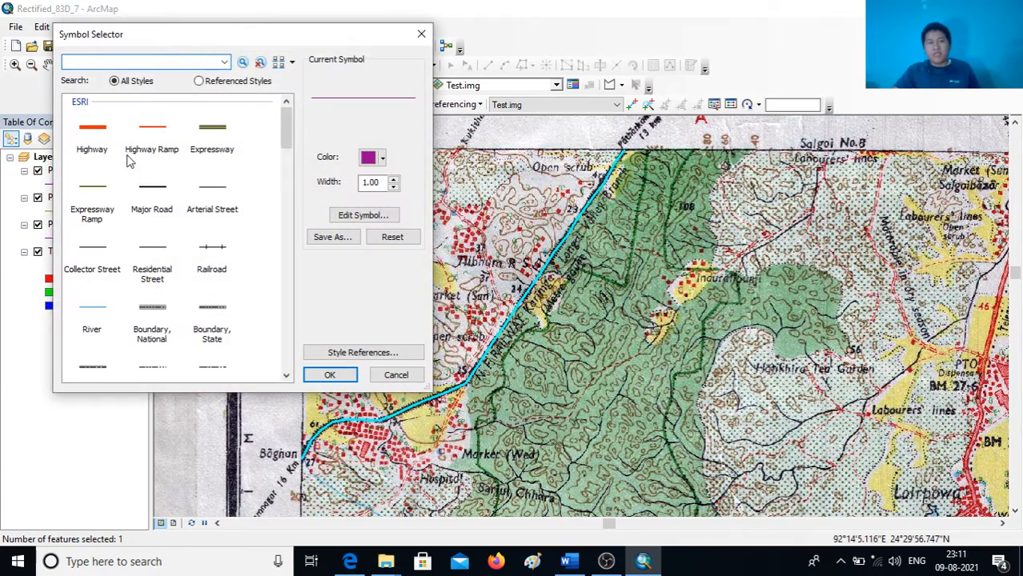
pyautogui.moveTo(290, 142); pyautogui.dragTo(285, 231)
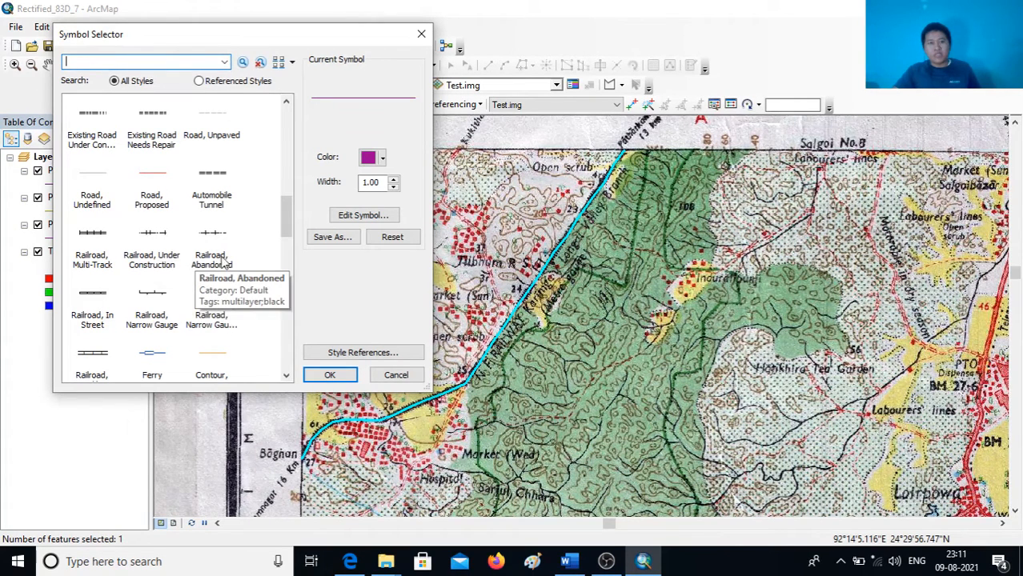
pyautogui.click(95, 234)
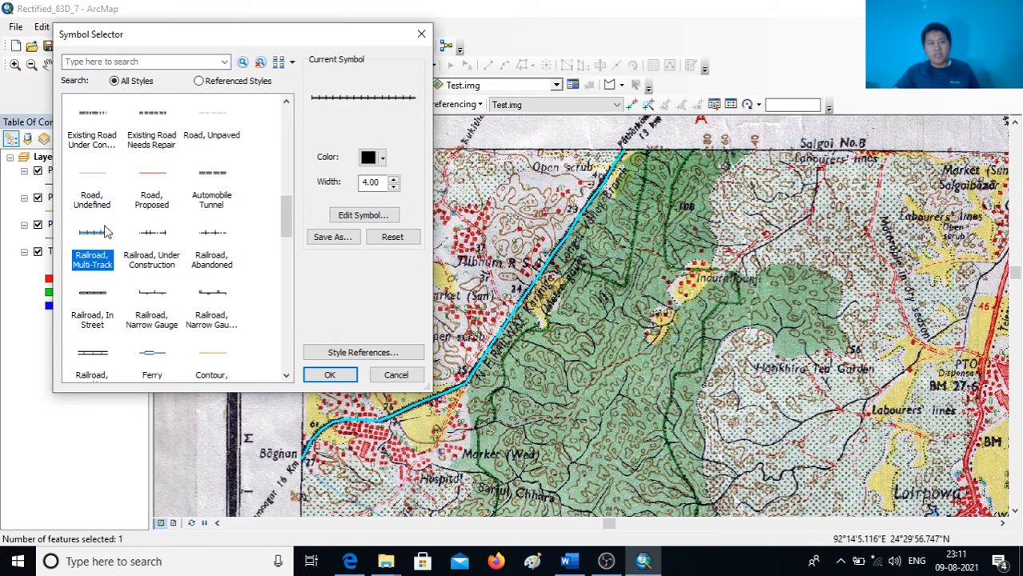
pyautogui.click(393, 181)
pyautogui.click(393, 181)
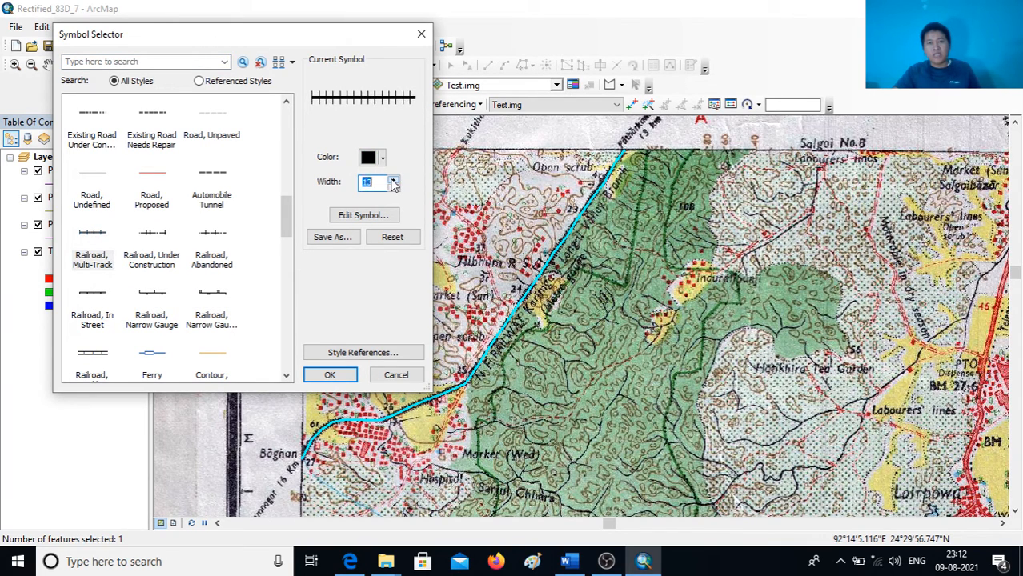
pyautogui.click(329, 375)
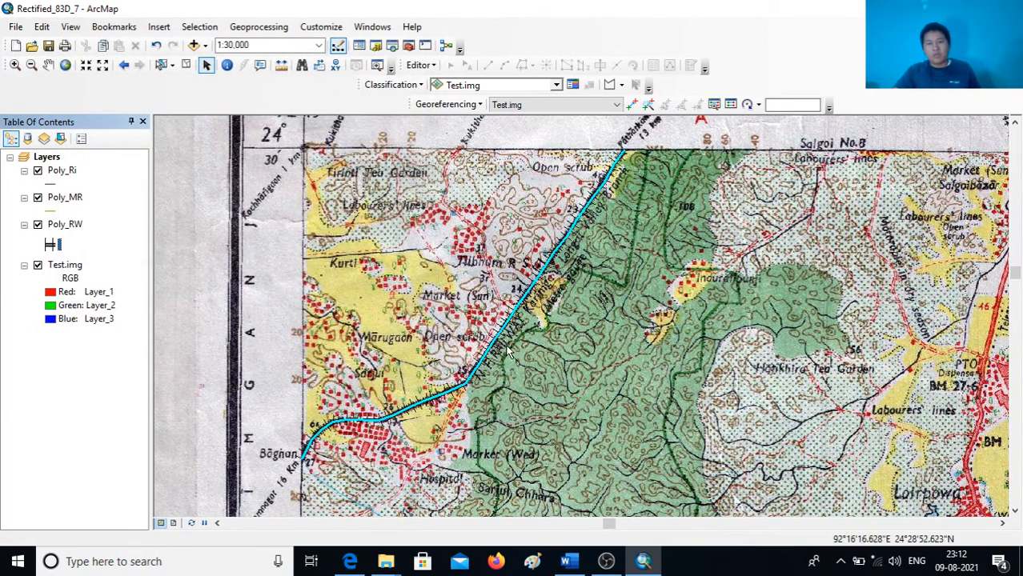
# Clear the feature selection and increase the Poly_RW railroad symbol's width to 35
pyautogui.click(185, 67)
pyautogui.scroll(-5, 507, 322)
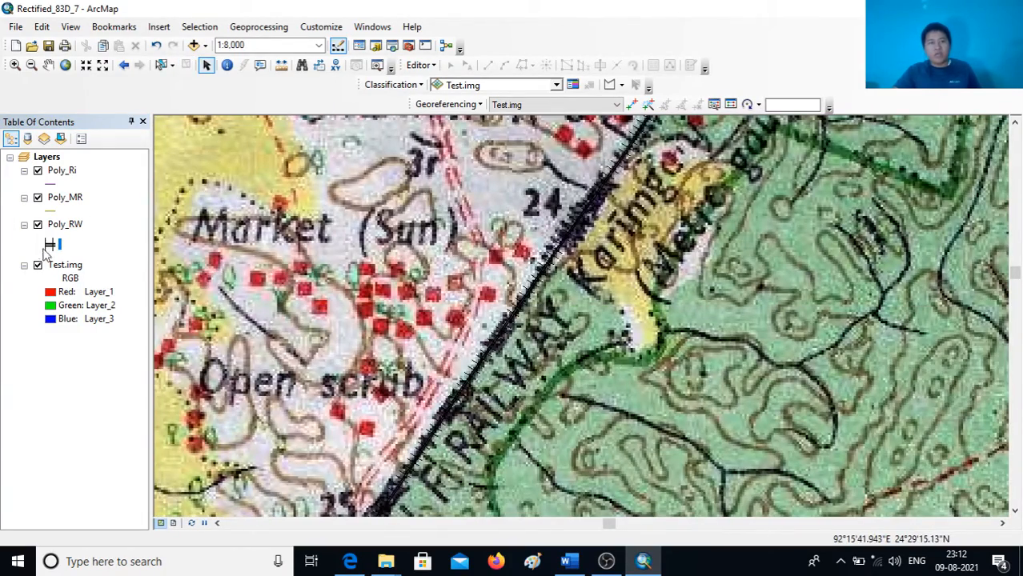
pyautogui.click(50, 245)
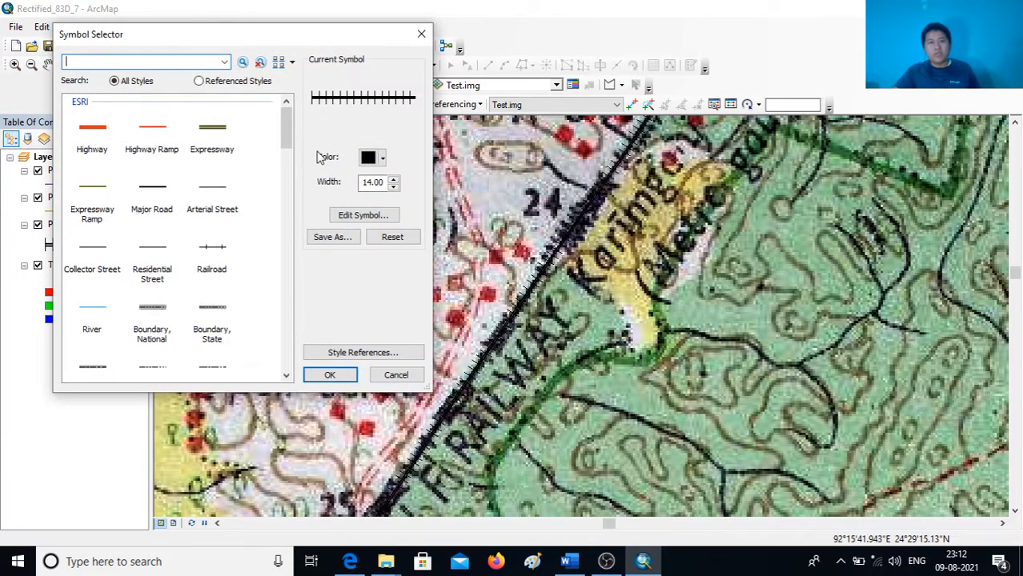
pyautogui.click(379, 181)
pyautogui.write('24')
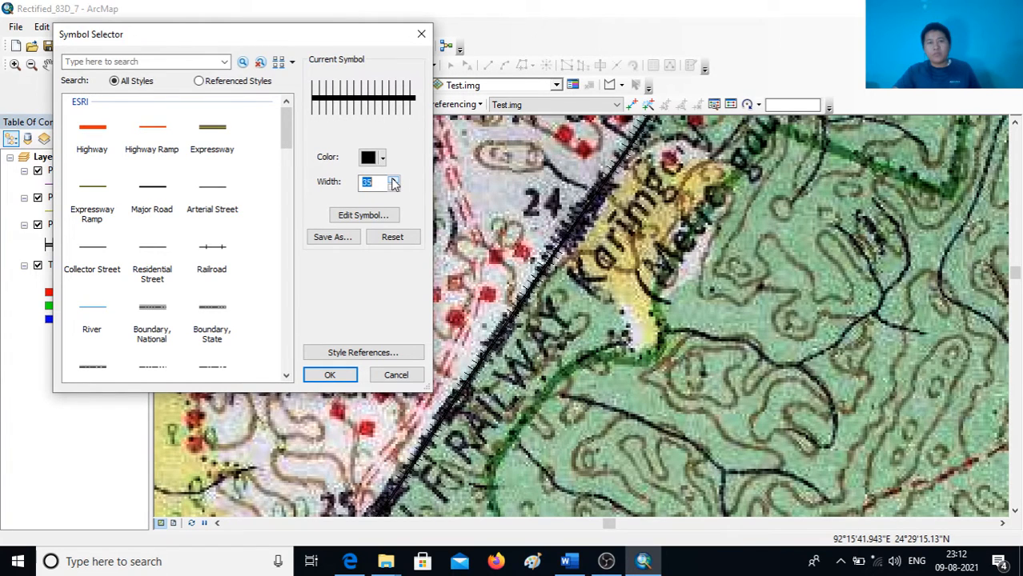
pyautogui.click(312, 378)
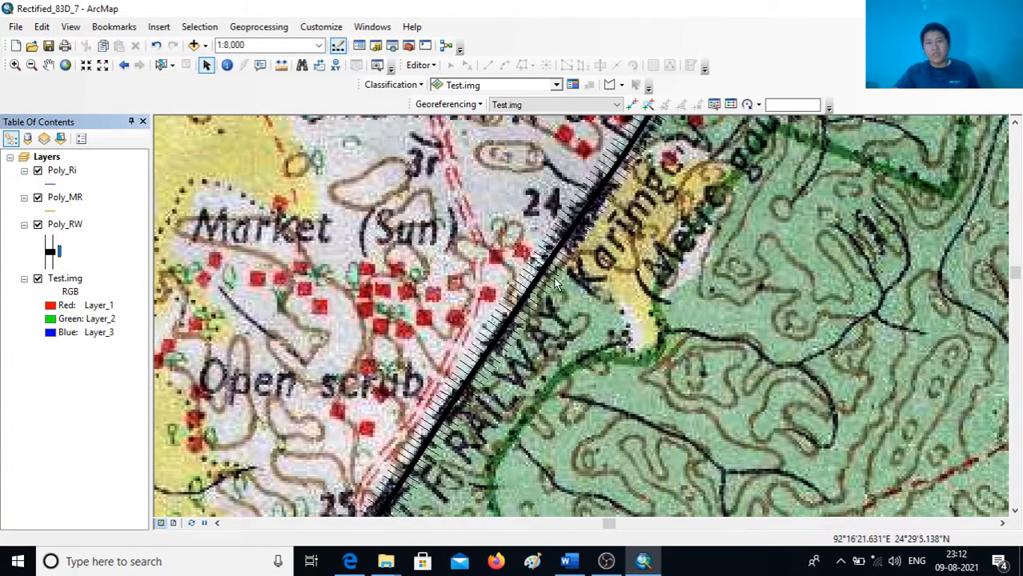
# Inspect the symbolized railway along its whole course from the northern border to Baghan and in the sheet overview
pyautogui.moveTo(604, 206); pyautogui.dragTo(487, 429)
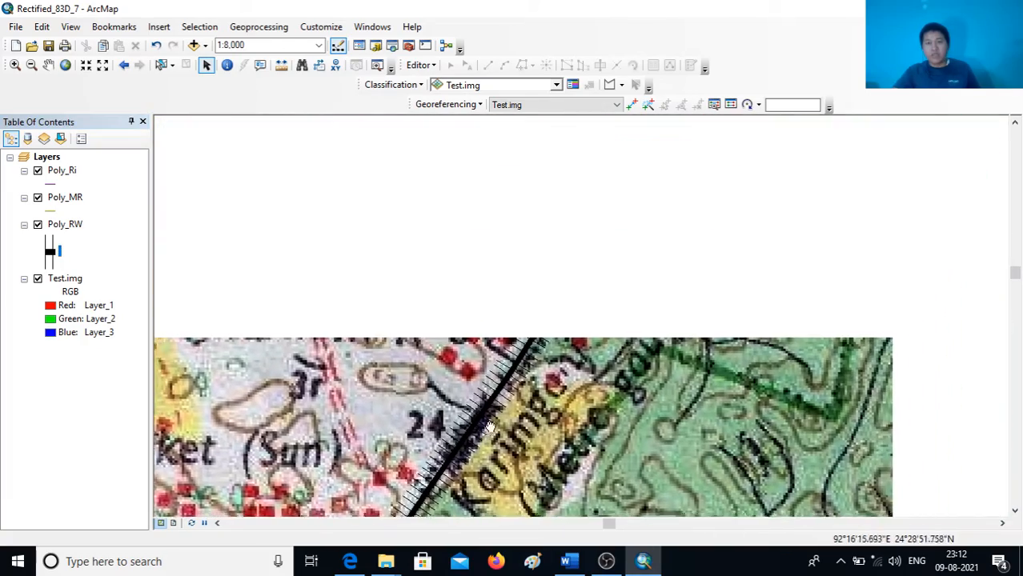
pyautogui.moveTo(656, 181); pyautogui.dragTo(502, 435)
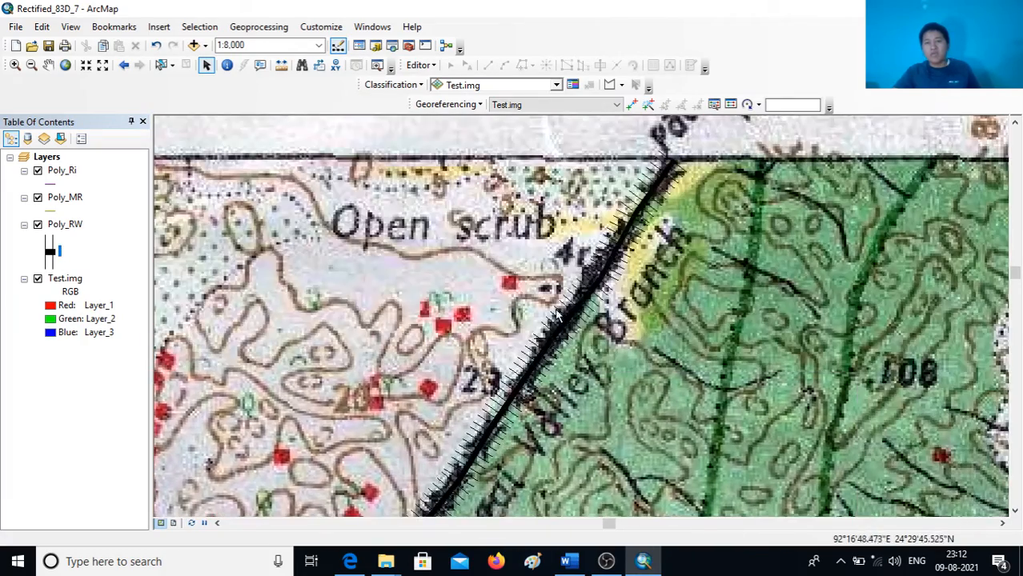
pyautogui.moveTo(661, 186); pyautogui.dragTo(629, 243)
pyautogui.moveTo(517, 433); pyautogui.dragTo(670, 195)
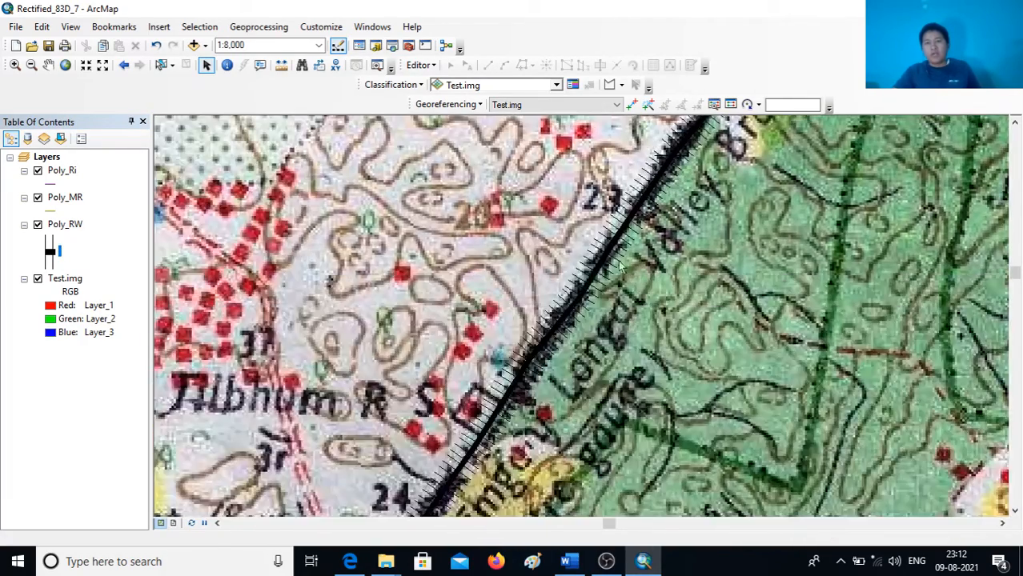
pyautogui.moveTo(535, 378); pyautogui.dragTo(648, 179)
pyautogui.moveTo(534, 315); pyautogui.dragTo(618, 136)
pyautogui.moveTo(473, 365); pyautogui.dragTo(558, 218)
pyautogui.moveTo(475, 344); pyautogui.dragTo(650, 253)
pyautogui.moveTo(454, 352); pyautogui.dragTo(693, 304)
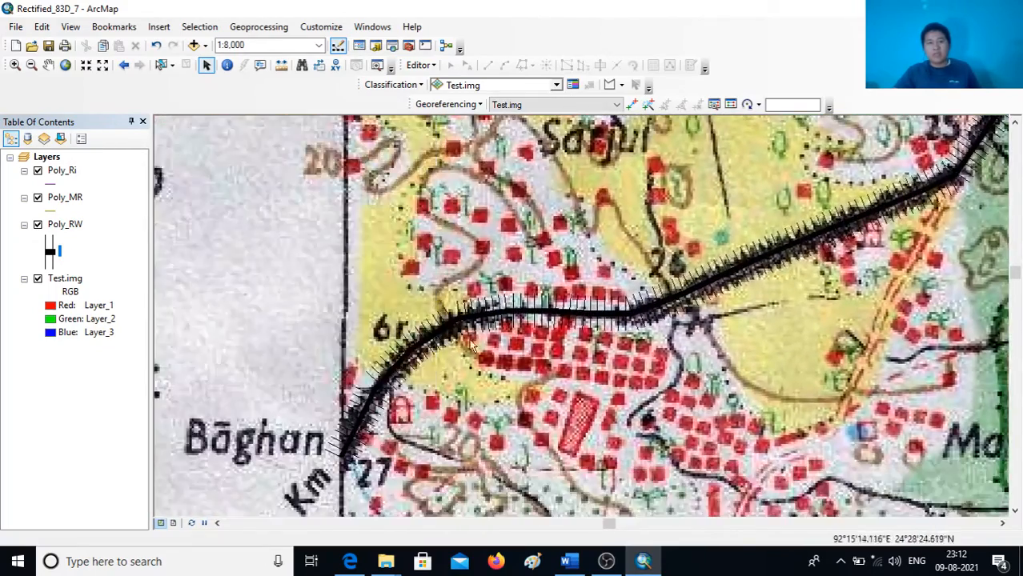
pyautogui.moveTo(783, 302); pyautogui.dragTo(694, 254)
pyautogui.scroll(5, 574, 330)
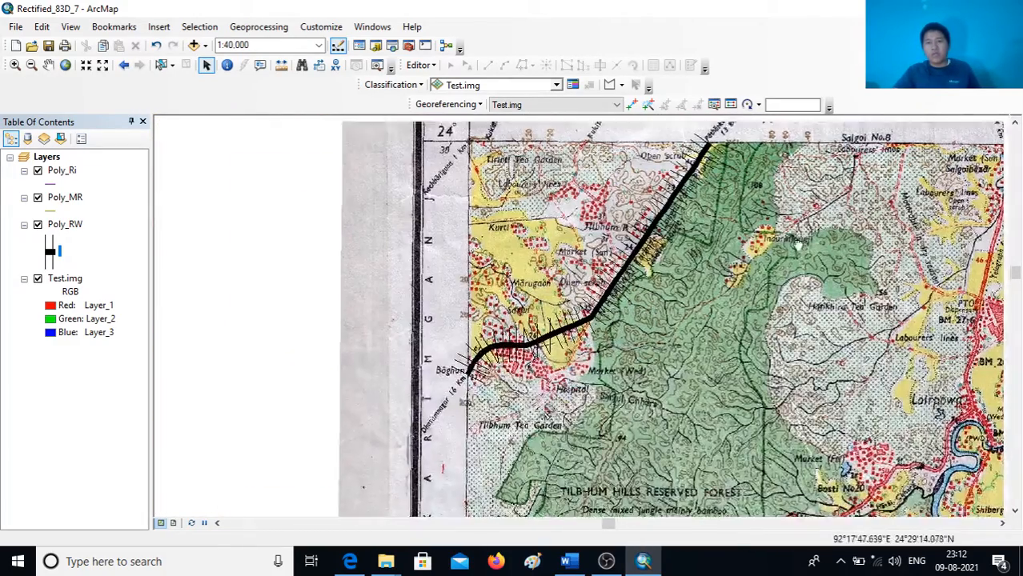
pyautogui.moveTo(770, 246); pyautogui.dragTo(658, 336)
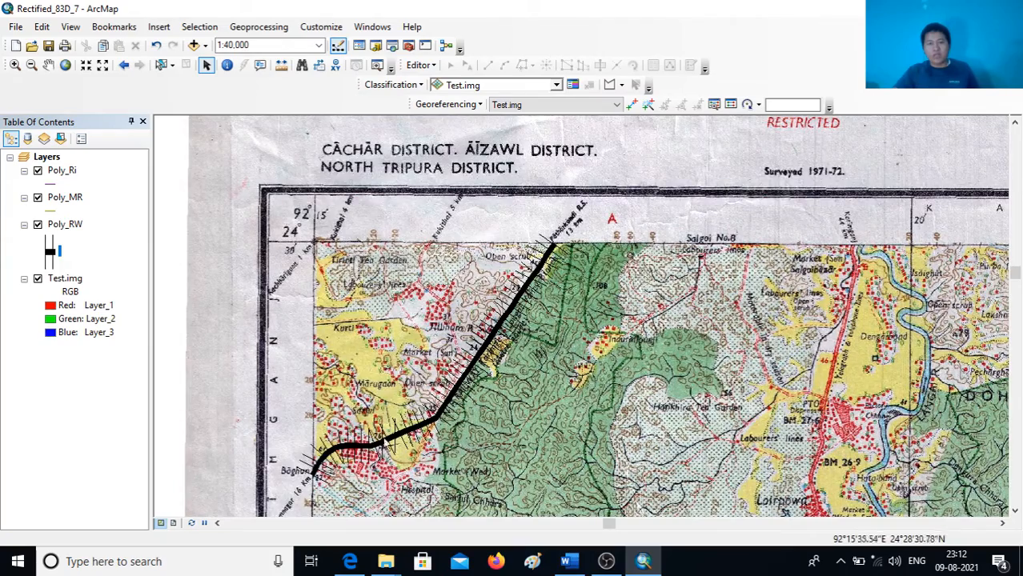
# Examine the main roads on the toposheet from Churaibari along NH 44 to Lairpowa and south past Bazarichhara and Kalachhara
pyautogui.moveTo(768, 436); pyautogui.dragTo(708, 235)
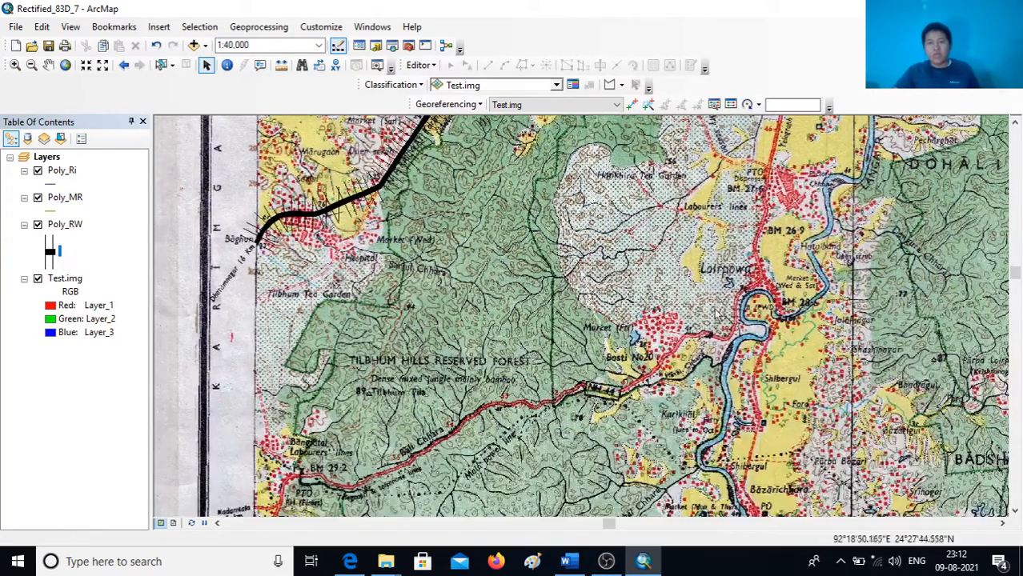
pyautogui.moveTo(666, 359); pyautogui.dragTo(731, 308)
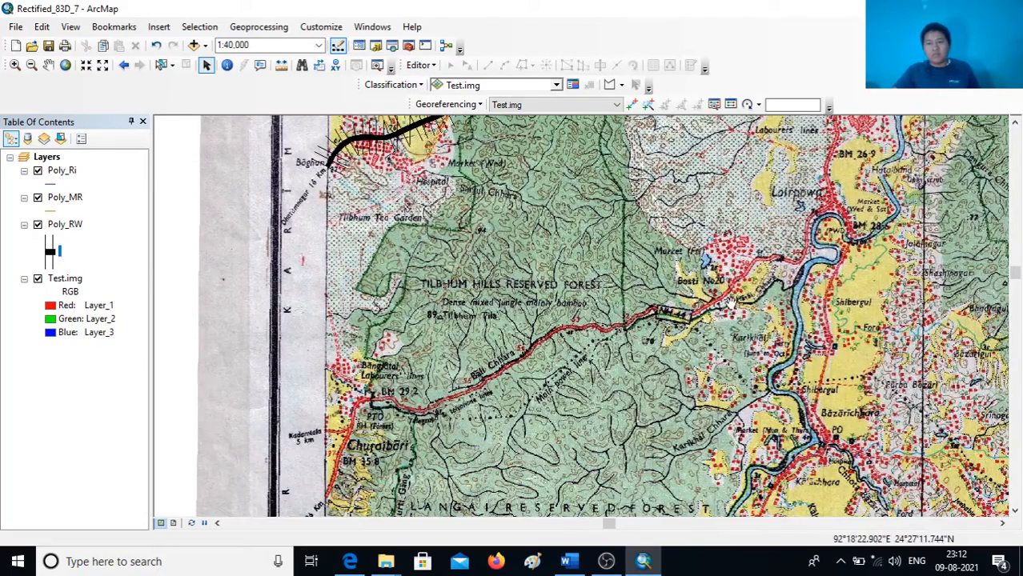
pyautogui.moveTo(731, 261); pyautogui.dragTo(705, 403)
pyautogui.moveTo(595, 395); pyautogui.dragTo(633, 211)
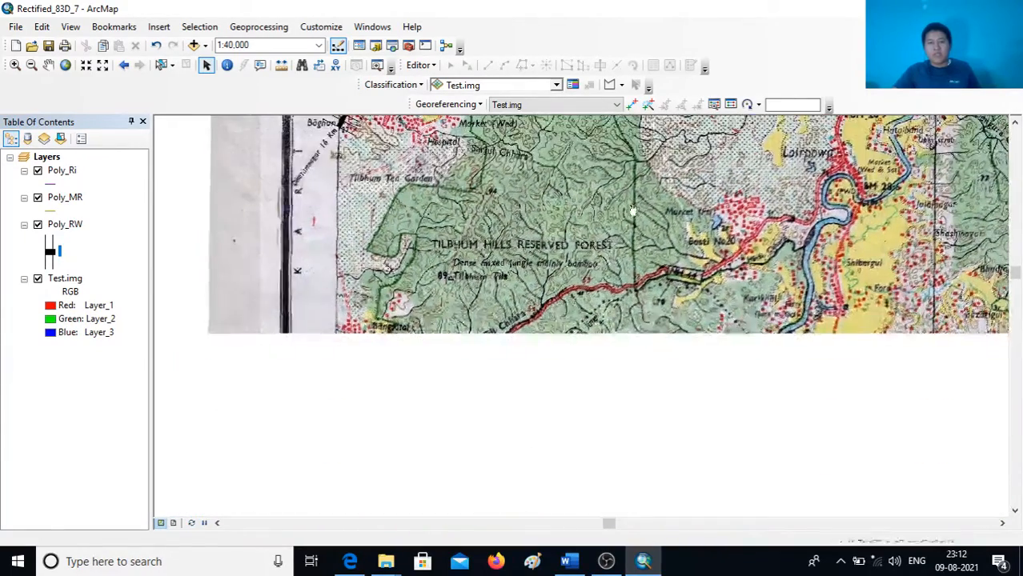
pyautogui.moveTo(462, 398); pyautogui.dragTo(498, 349)
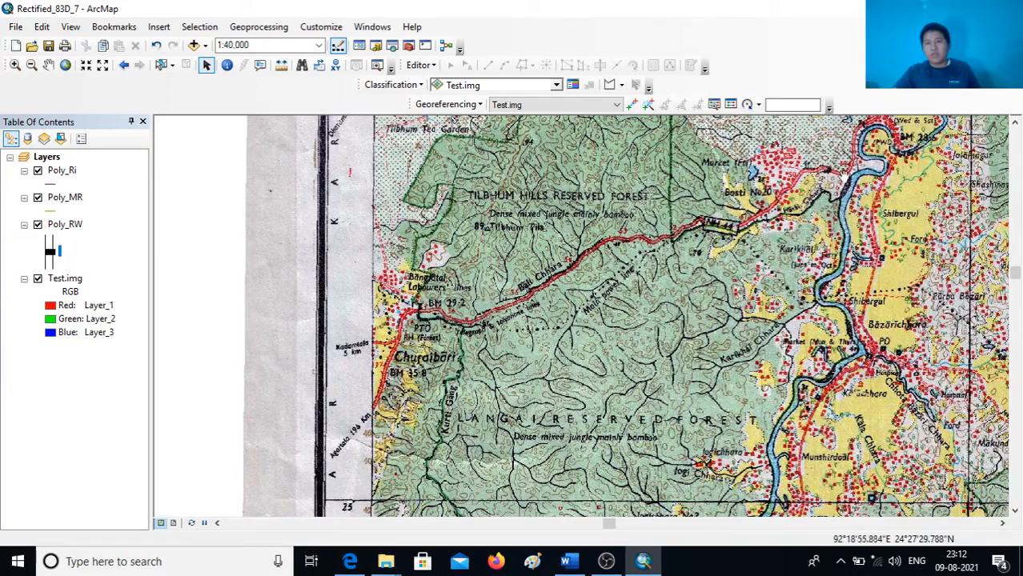
pyautogui.moveTo(841, 176); pyautogui.dragTo(569, 406)
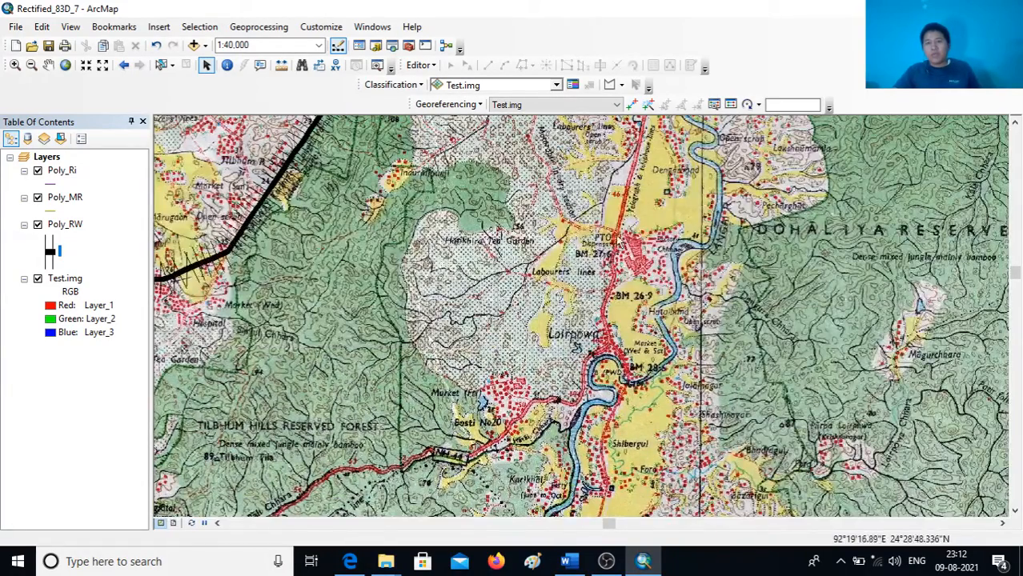
pyautogui.moveTo(650, 174); pyautogui.dragTo(660, 134)
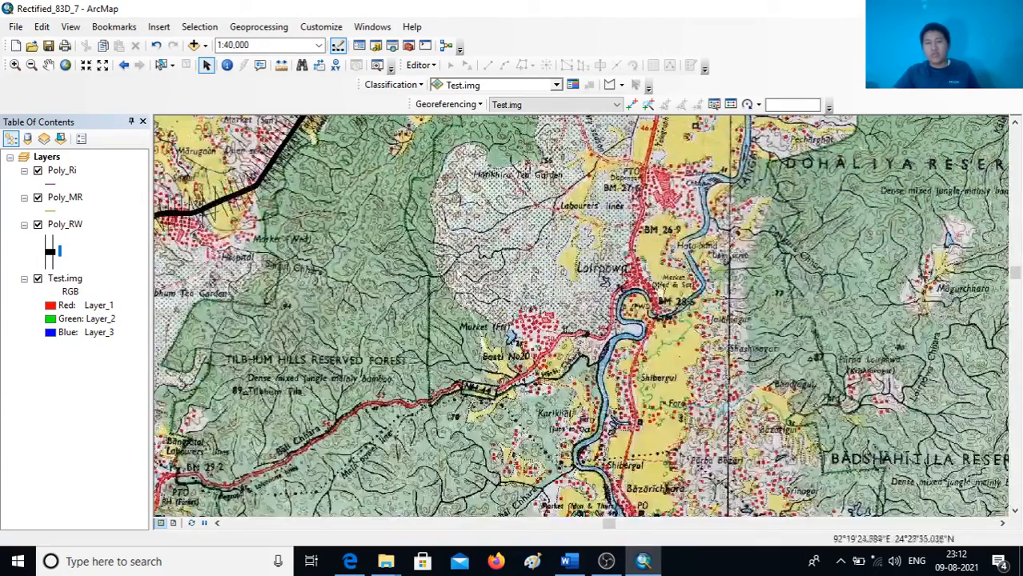
pyautogui.moveTo(639, 416); pyautogui.dragTo(638, 236)
pyautogui.moveTo(573, 453); pyautogui.dragTo(568, 413)
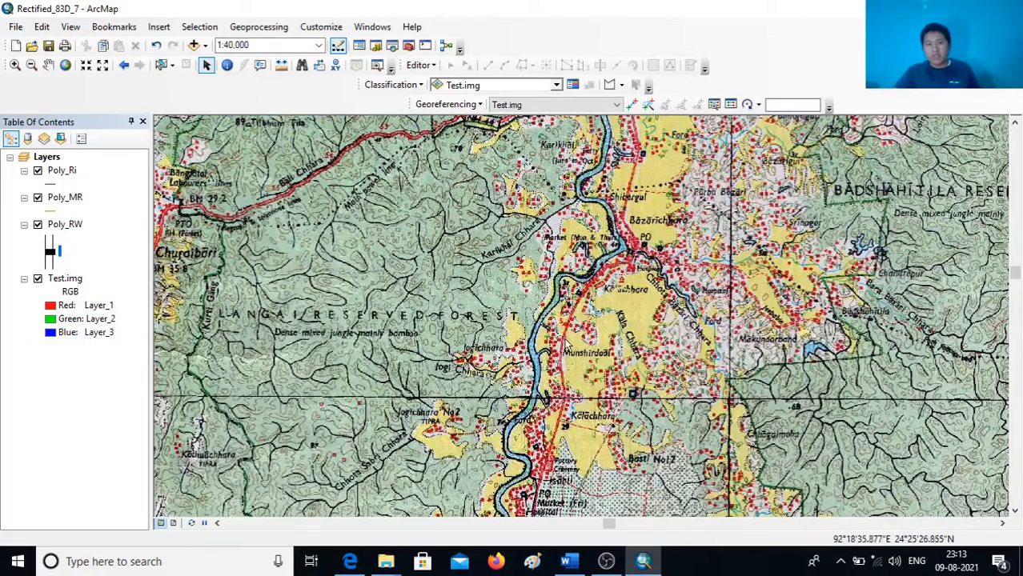
# Examine the road course more closely from Munshirdoal north to Lairpowa and back west along NH 44 to the Churaibari border
pyautogui.scroll(4, 566, 340)
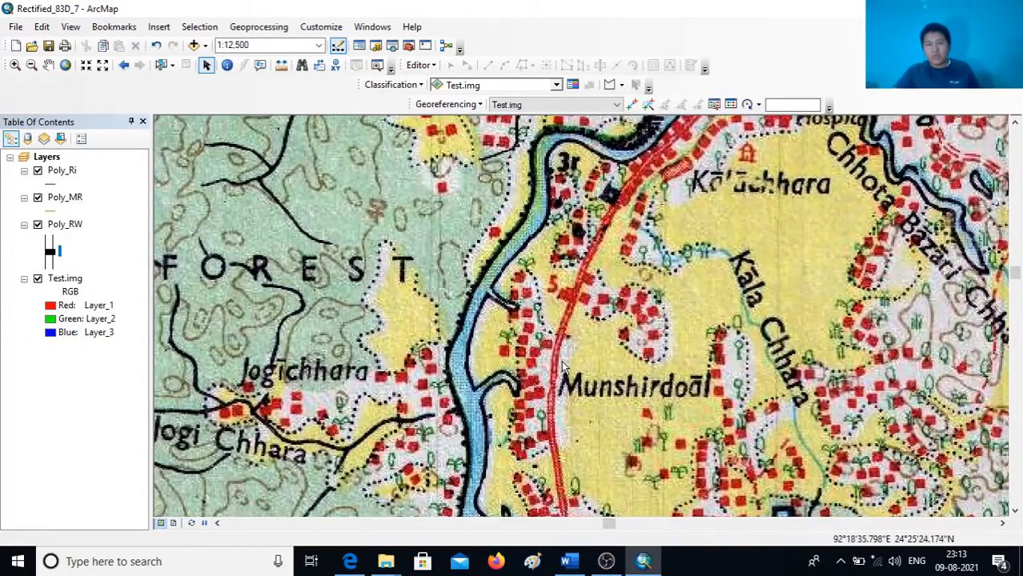
pyautogui.scroll(-2, 568, 428)
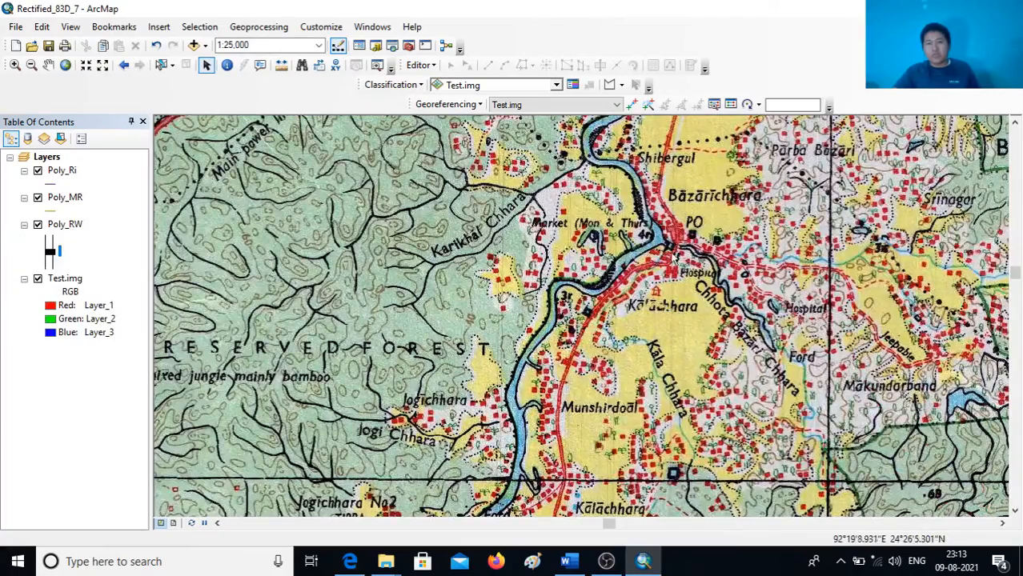
pyautogui.moveTo(711, 200); pyautogui.dragTo(661, 421)
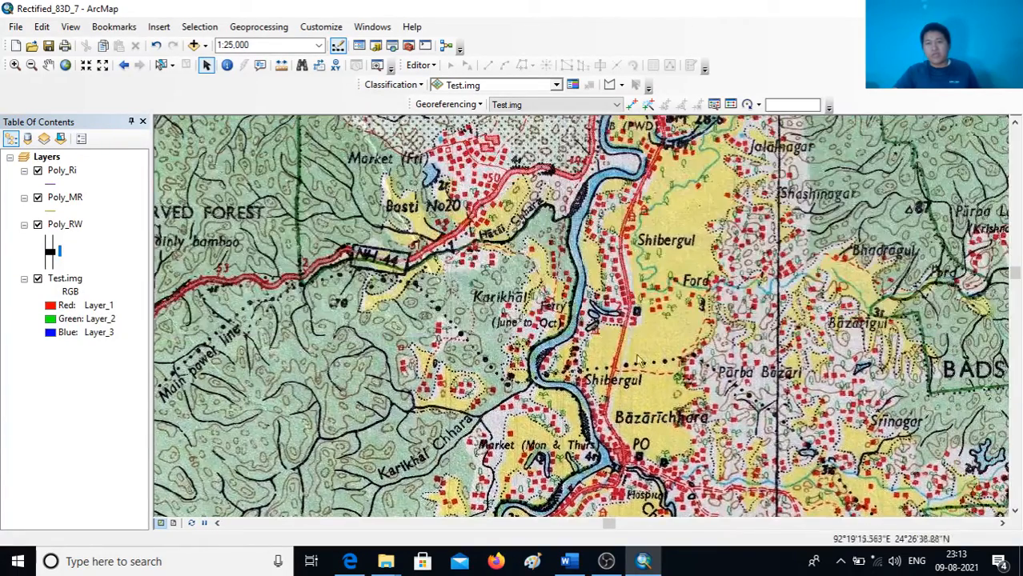
pyautogui.moveTo(633, 244); pyautogui.dragTo(629, 392)
pyautogui.moveTo(648, 274); pyautogui.dragTo(692, 266)
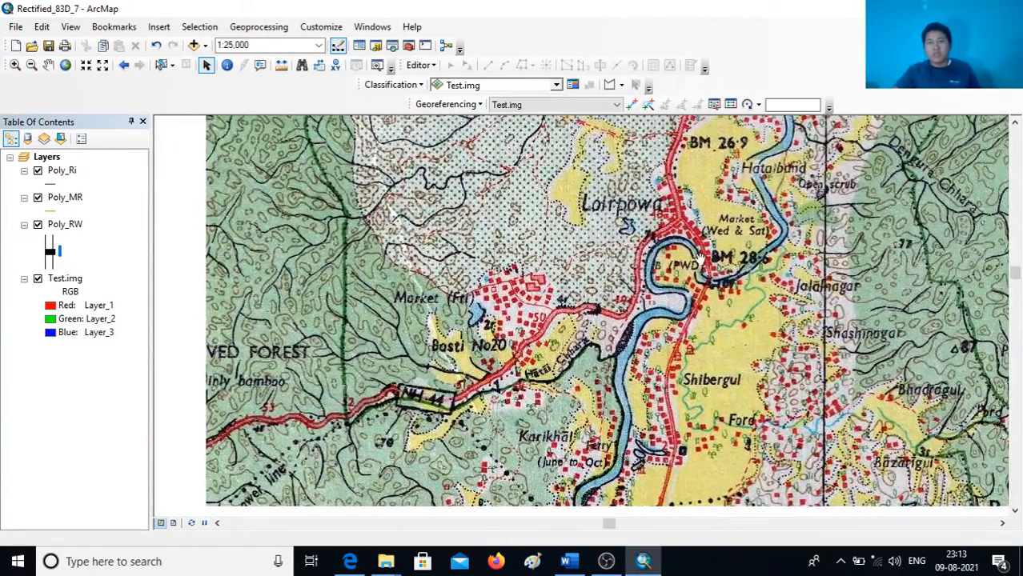
pyautogui.moveTo(583, 374); pyautogui.dragTo(744, 198)
pyautogui.moveTo(472, 322); pyautogui.dragTo(642, 234)
pyautogui.moveTo(434, 327); pyautogui.dragTo(492, 274)
pyautogui.moveTo(702, 286); pyautogui.dragTo(629, 327)
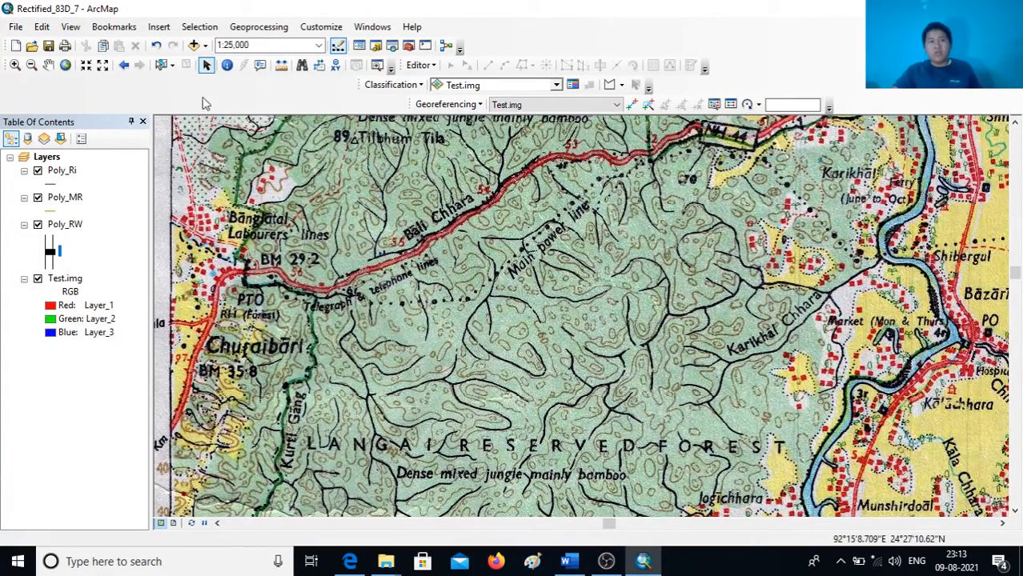
# Start an editing session and choose the Poly_MR feature template with the Line construction tool
pyautogui.click(71, 200)
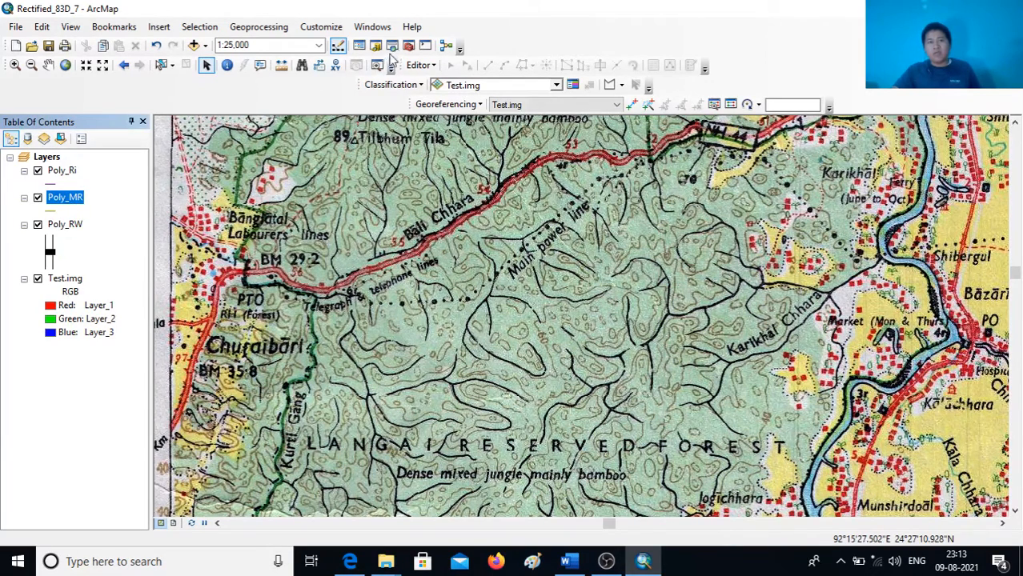
pyautogui.click(430, 69)
pyautogui.click(449, 80)
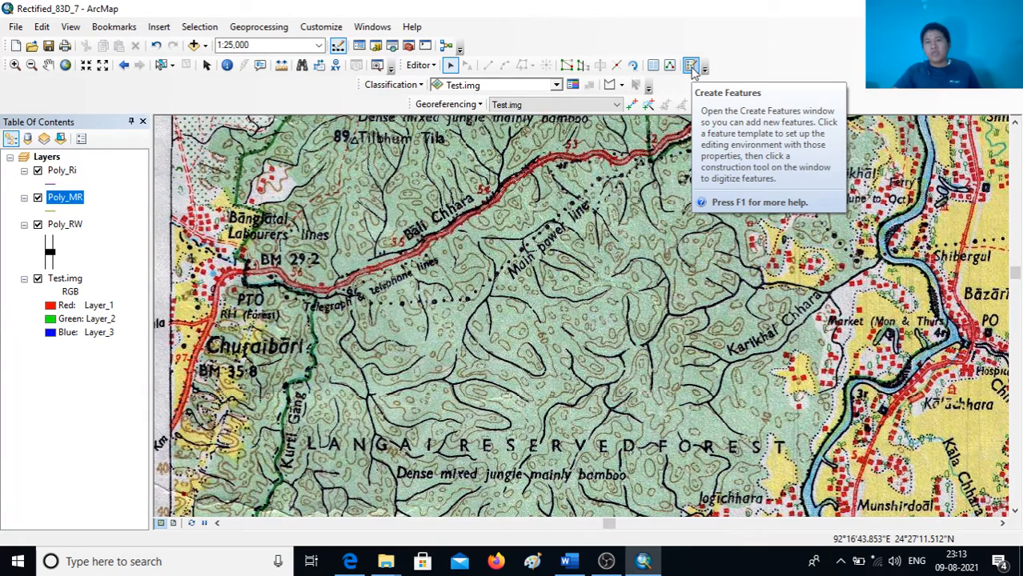
pyautogui.click(692, 67)
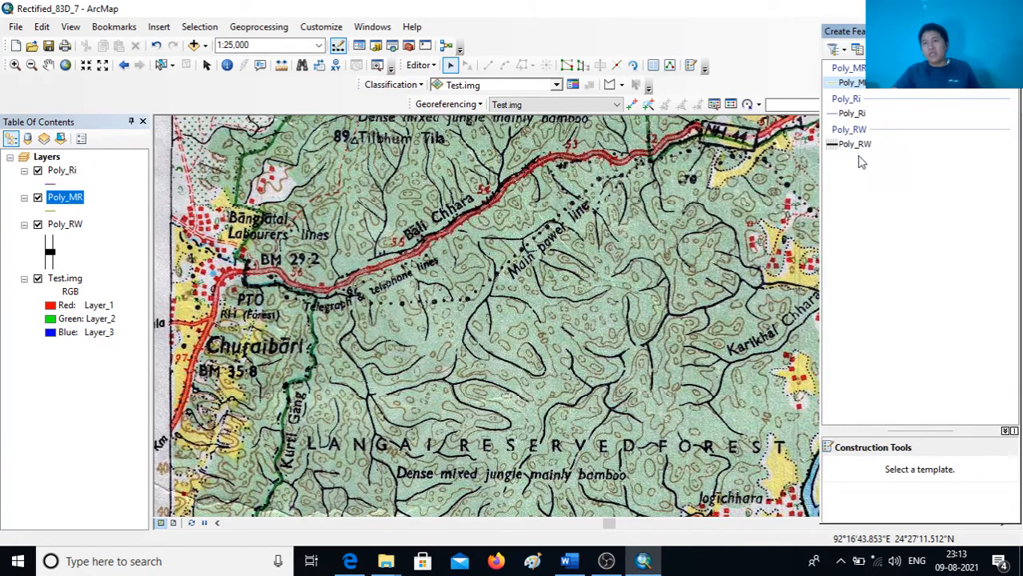
pyautogui.click(866, 85)
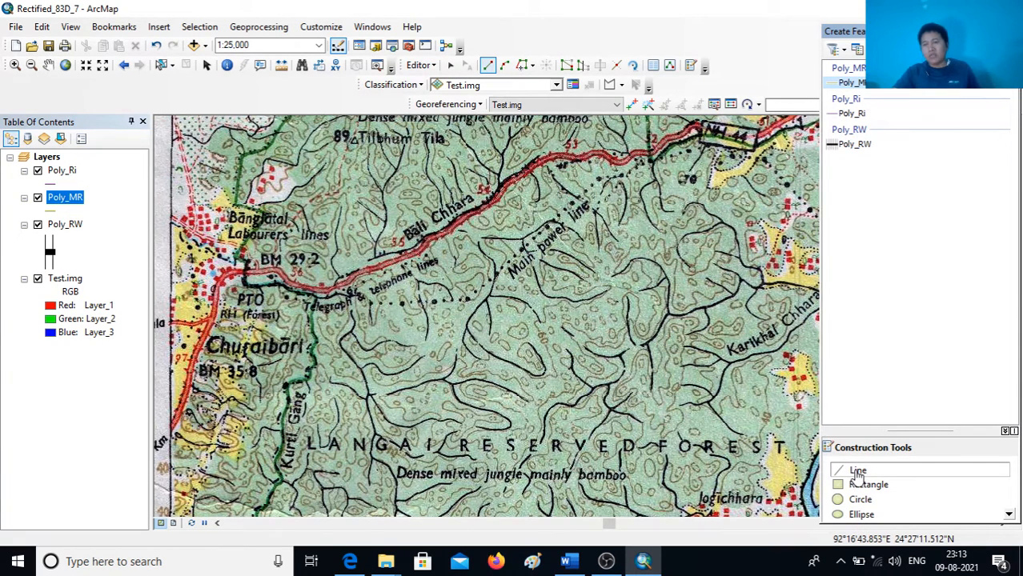
# Begin the Poly_MR line where the road meets the western map border below Churaibari and trace it north past BM 35.8
pyautogui.scroll(2, 207, 416)
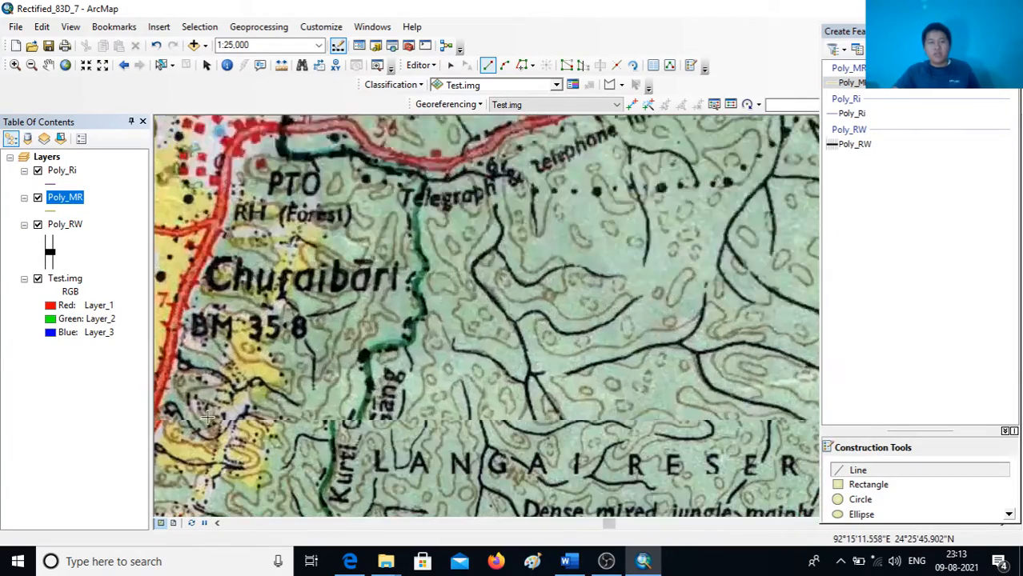
pyautogui.scroll(1, 207, 416)
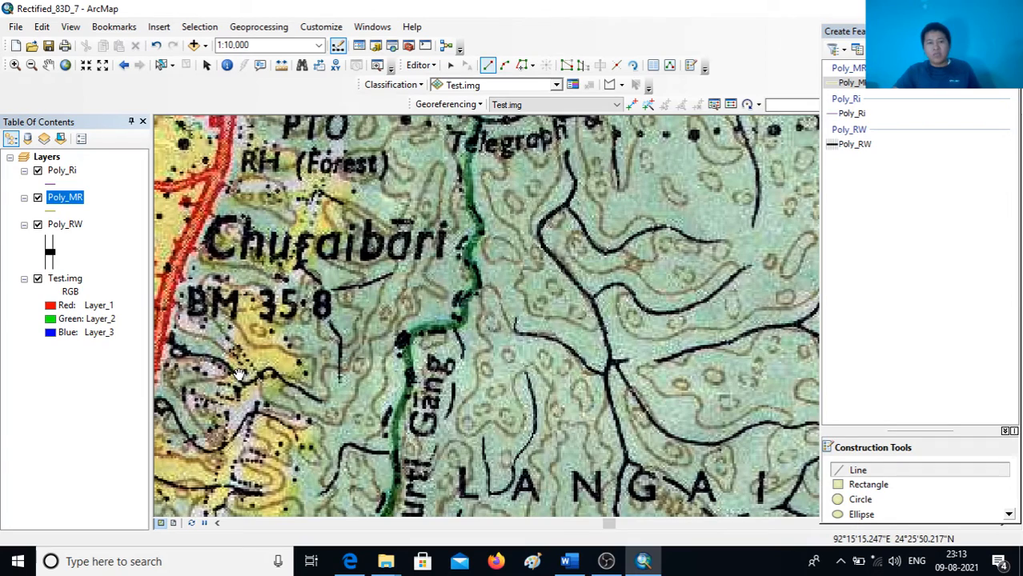
pyautogui.moveTo(239, 374); pyautogui.dragTo(433, 345)
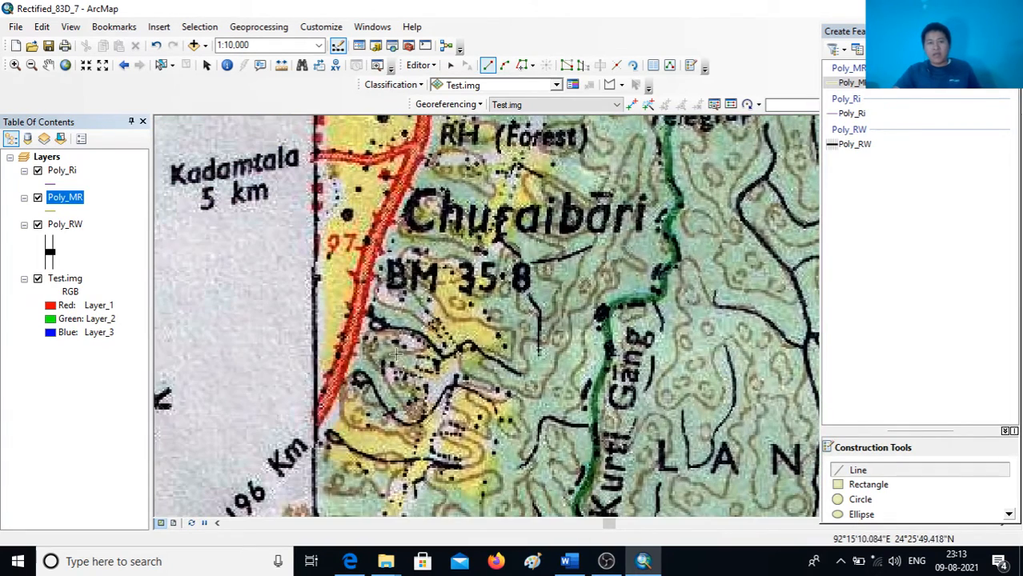
pyautogui.moveTo(313, 420); pyautogui.dragTo(323, 381)
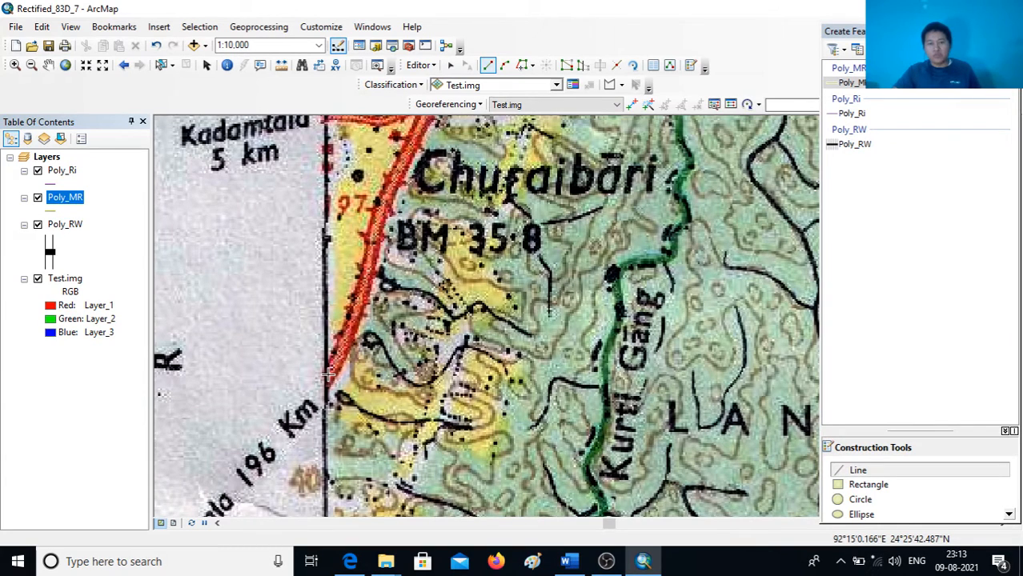
pyautogui.click(327, 375)
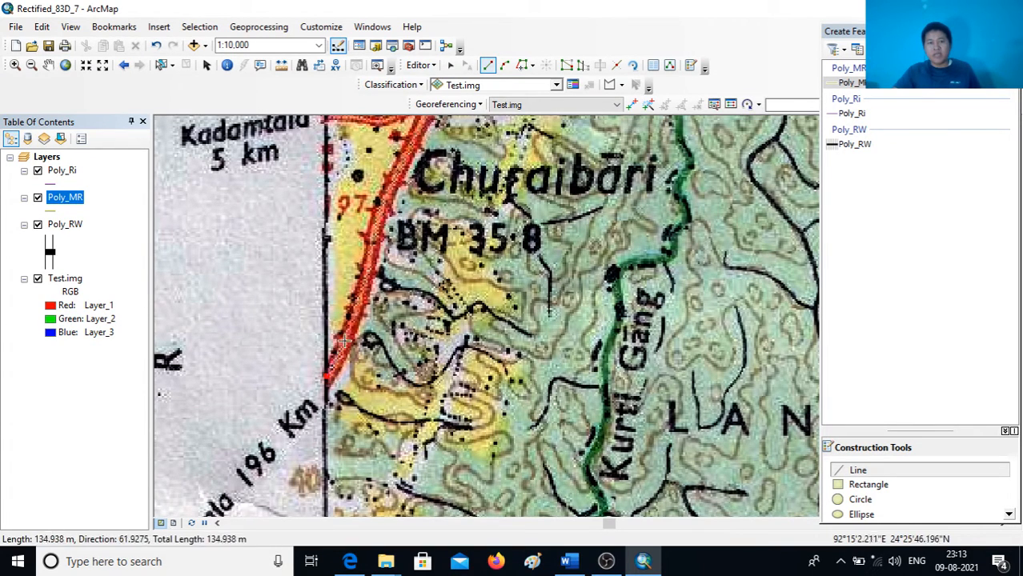
pyautogui.click(349, 324)
pyautogui.click(366, 276)
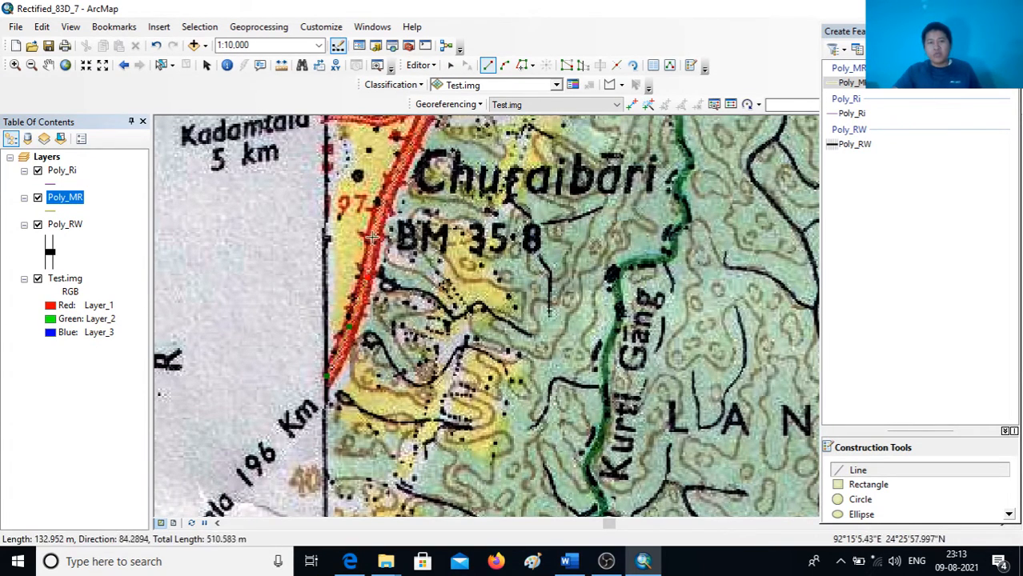
pyautogui.click(373, 234)
pyautogui.click(392, 186)
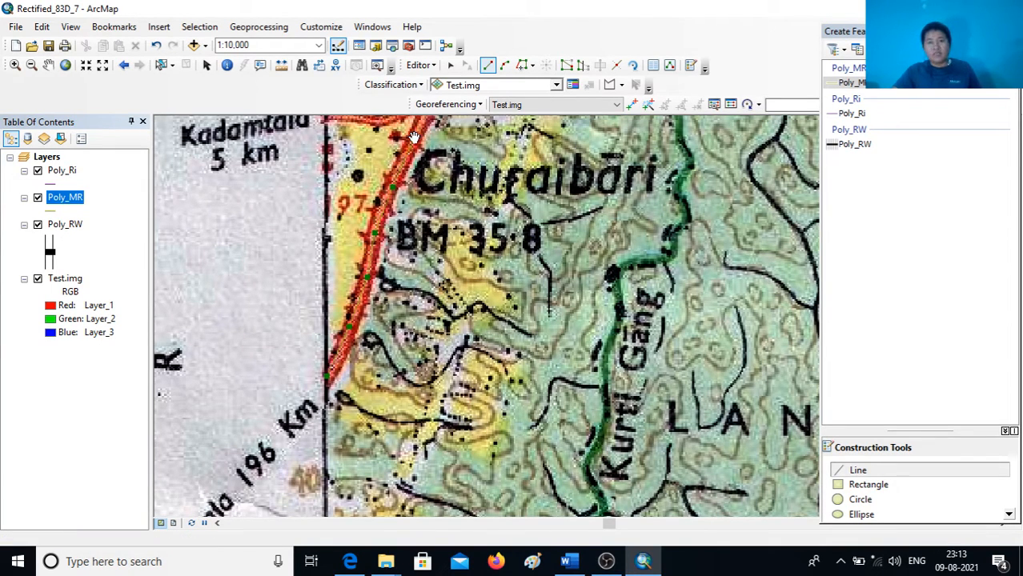
# Continue the Poly_MR line along the road north through the Kadamtala junction and east past BM 29.2 and kilometre mark 56
pyautogui.moveTo(414, 137); pyautogui.dragTo(296, 393)
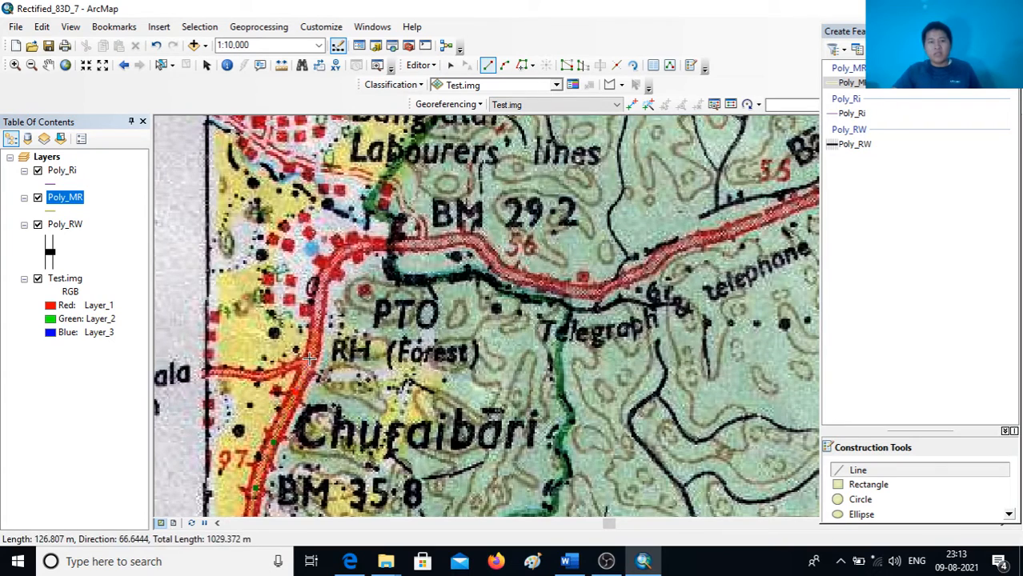
pyautogui.click(309, 360)
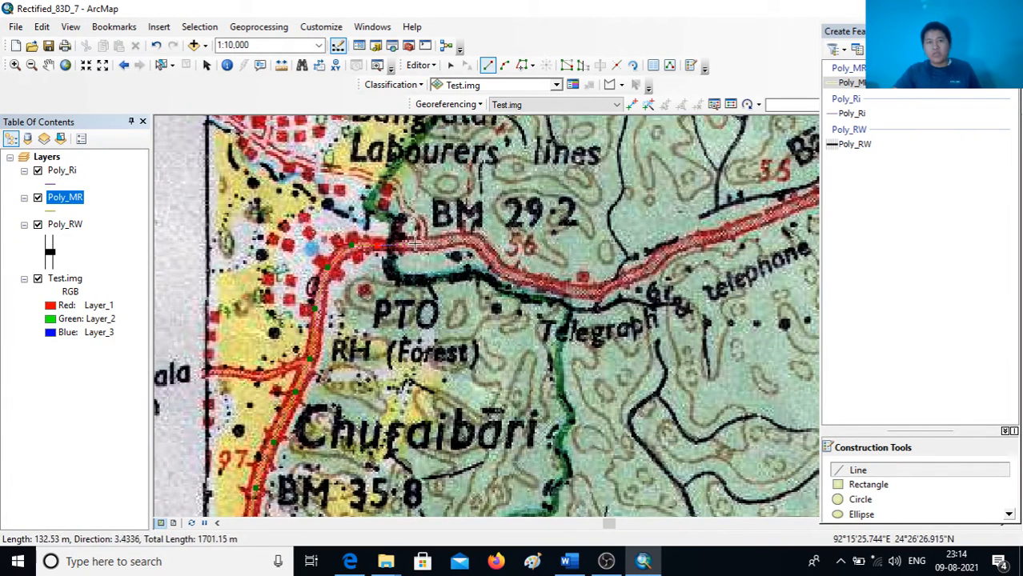
pyautogui.click(414, 244)
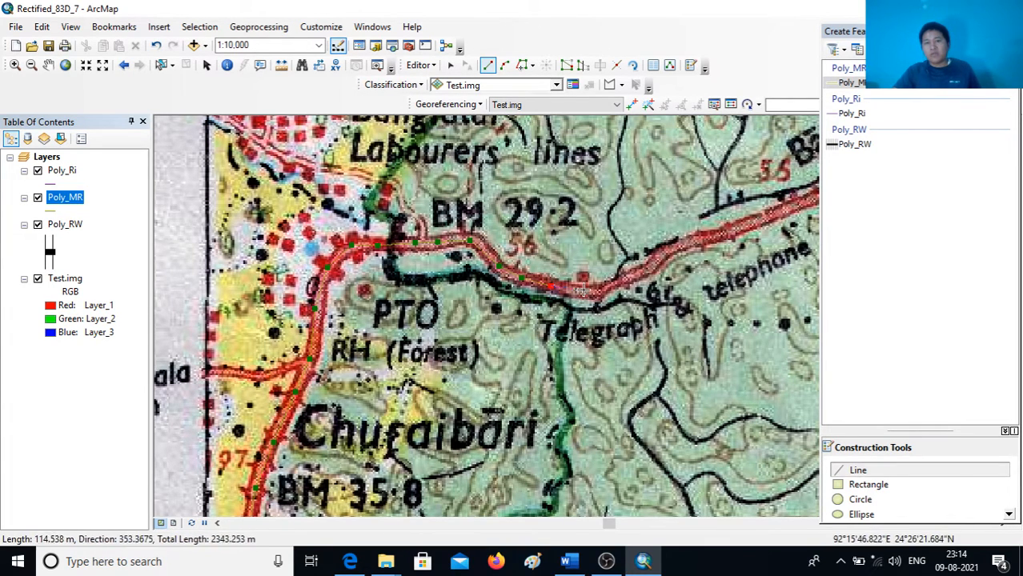
pyautogui.click(664, 250)
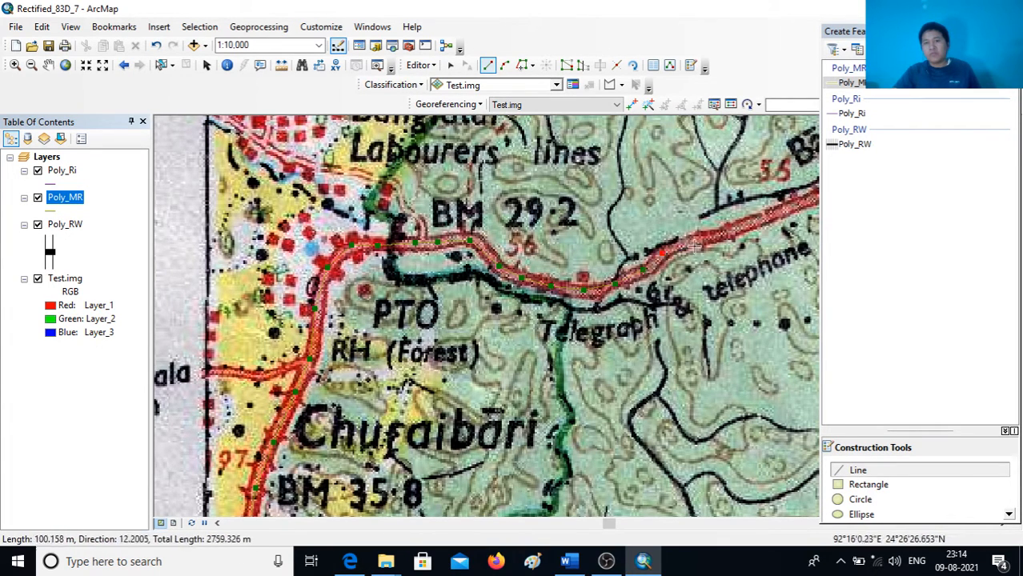
pyautogui.click(774, 211)
# Extend the Poly_MR line northeast along the road beside Bali Chhara, past kilometre mark 55 to near mark 54
pyautogui.moveTo(774, 211)
pyautogui.mouseDown()
pyautogui.moveTo(558, 244)
pyautogui.moveTo(481, 342)
pyautogui.mouseUp()
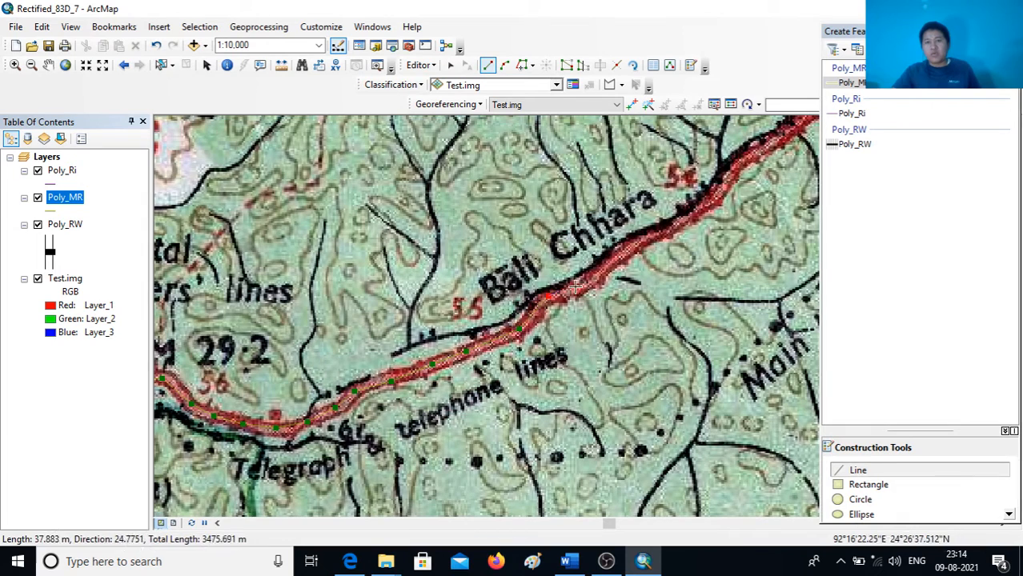
pyautogui.click(579, 286)
pyautogui.click(602, 266)
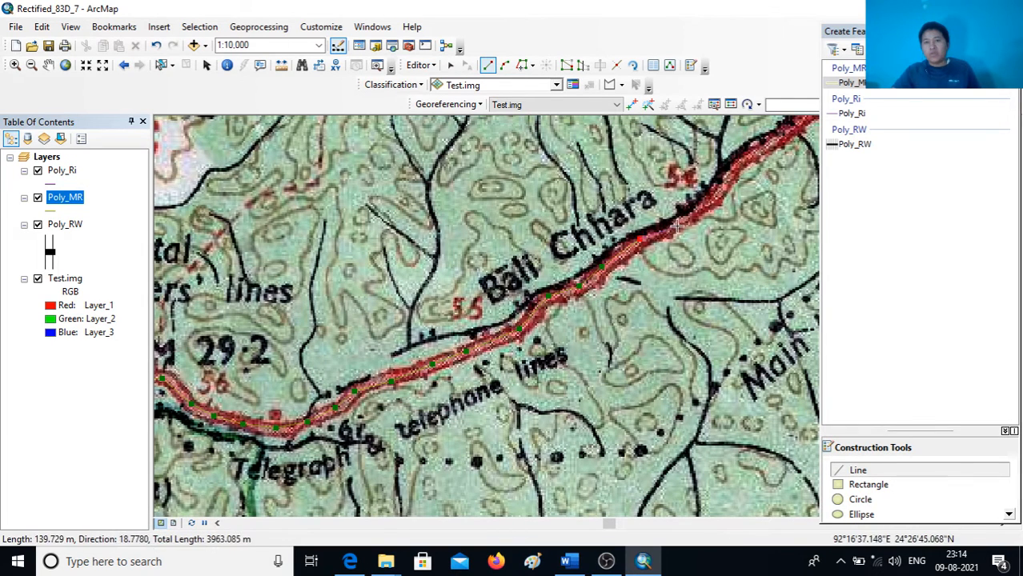
pyautogui.click(676, 226)
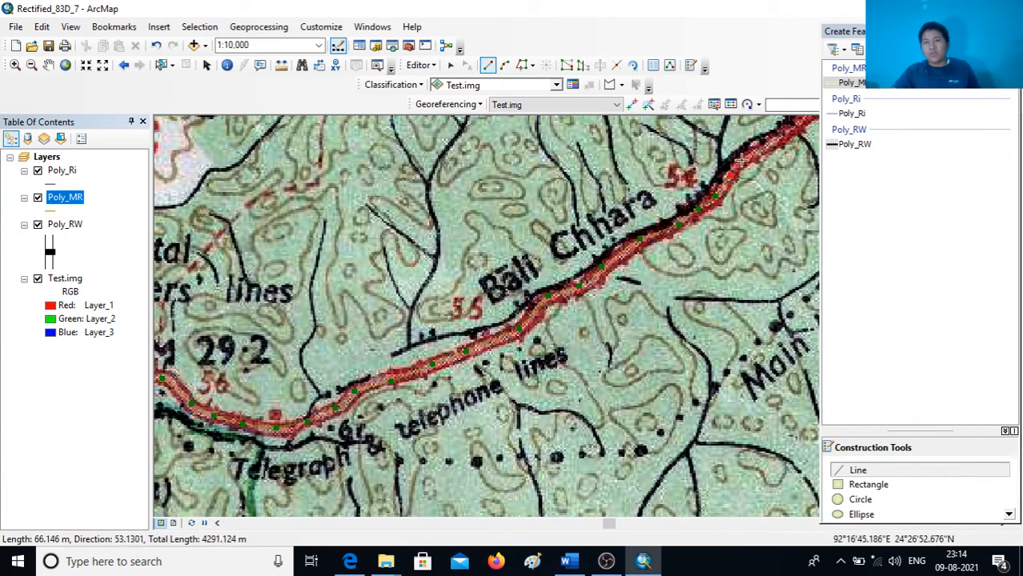
# Extend the Poly_MR line northeast along the road from near kilometre mark 54 to just past mark 53
pyautogui.scroll(-1, 608, 312)
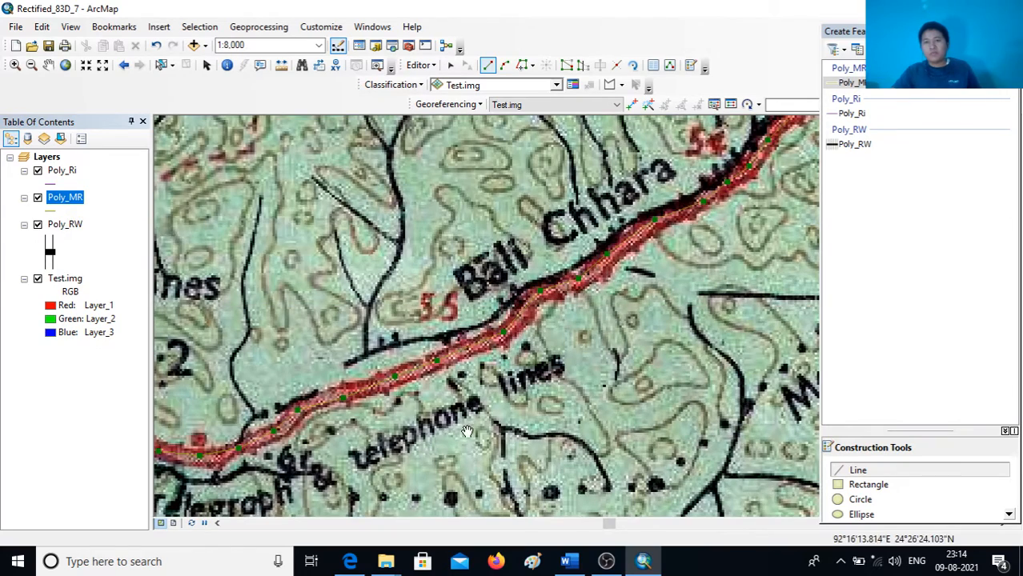
pyautogui.moveTo(779, 164); pyautogui.dragTo(541, 392)
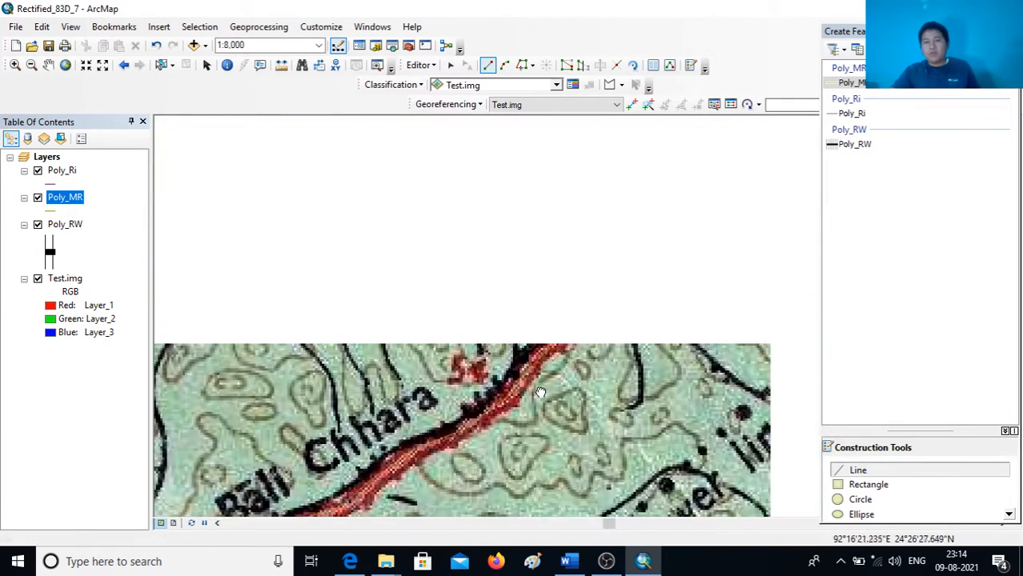
pyautogui.click(608, 311)
pyautogui.click(645, 278)
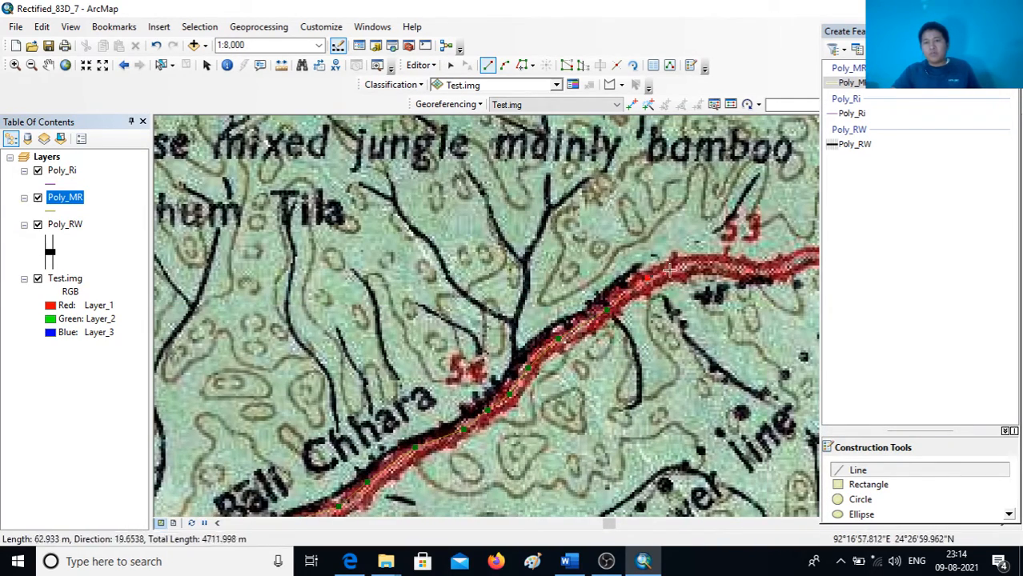
pyautogui.click(690, 265)
pyautogui.click(756, 270)
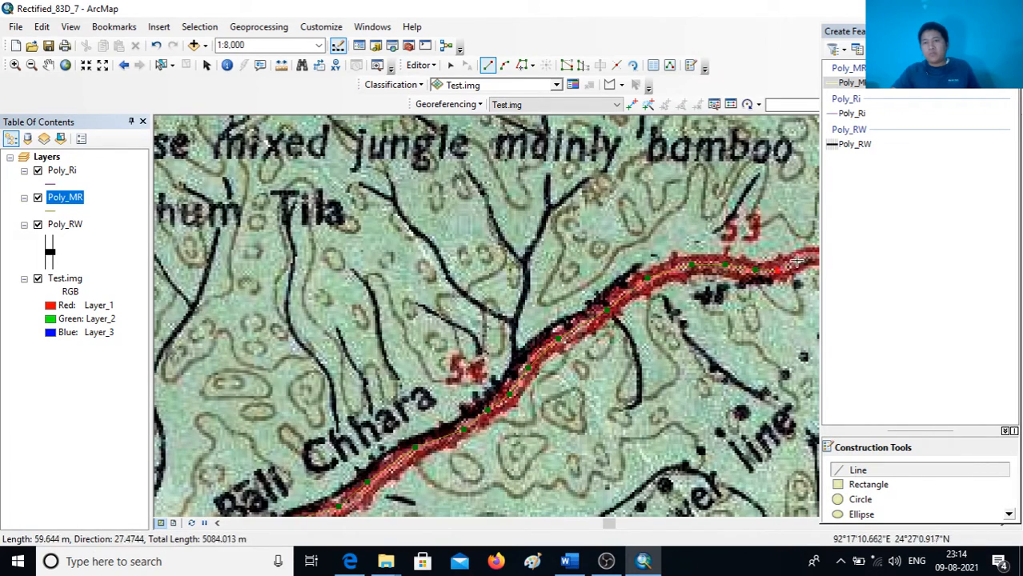
pyautogui.click(805, 254)
# Continue the Poly_MR line east around the double bend beyond mark 53 and on past kilometre mark 52
pyautogui.moveTo(787, 280); pyautogui.dragTo(439, 396)
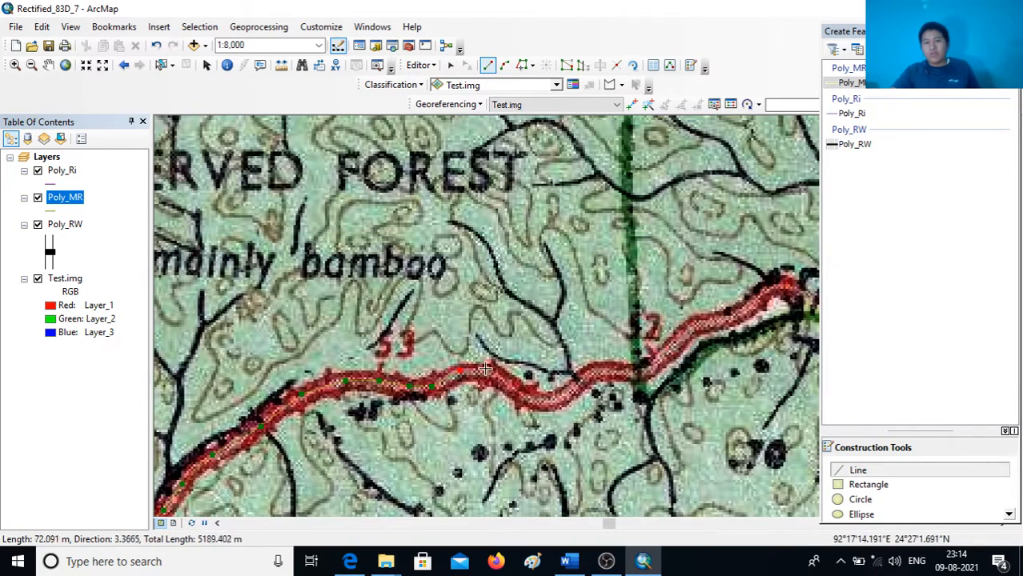
pyautogui.click(528, 394)
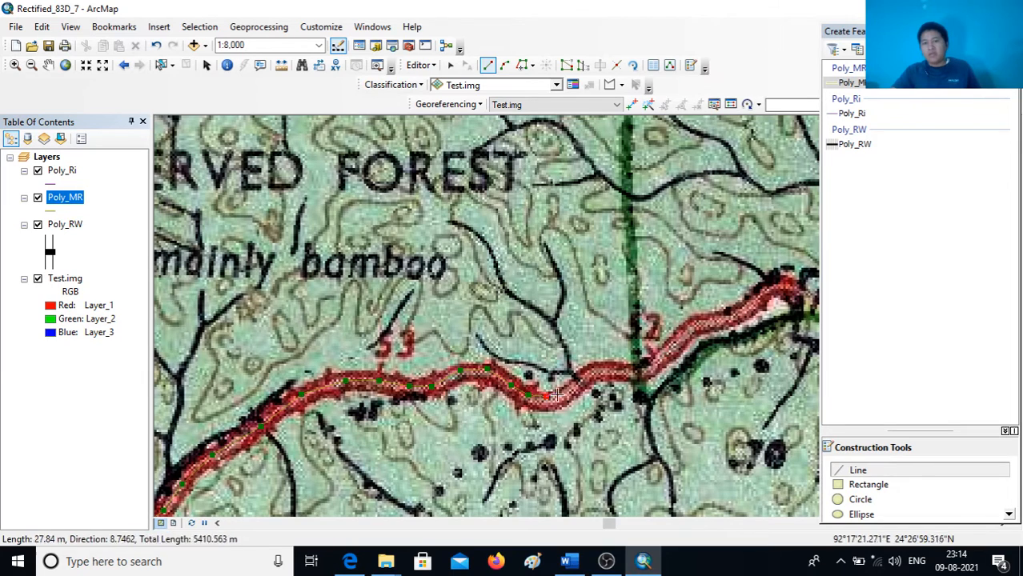
pyautogui.click(643, 371)
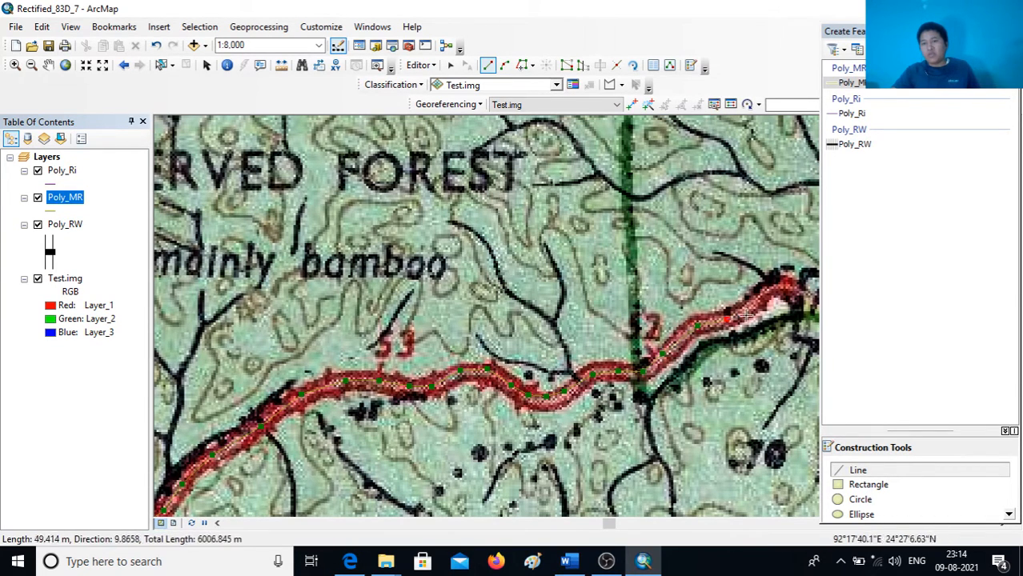
# Carry the Poly_MR line across the NH-44 label box and along the road below Basti No 20
pyautogui.moveTo(787, 299); pyautogui.dragTo(476, 461)
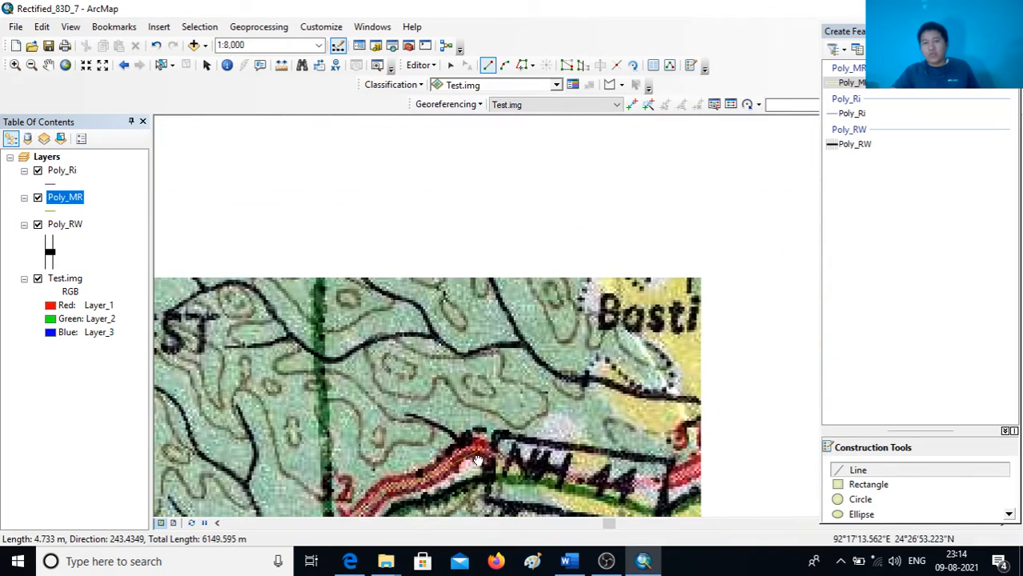
pyautogui.click(585, 482)
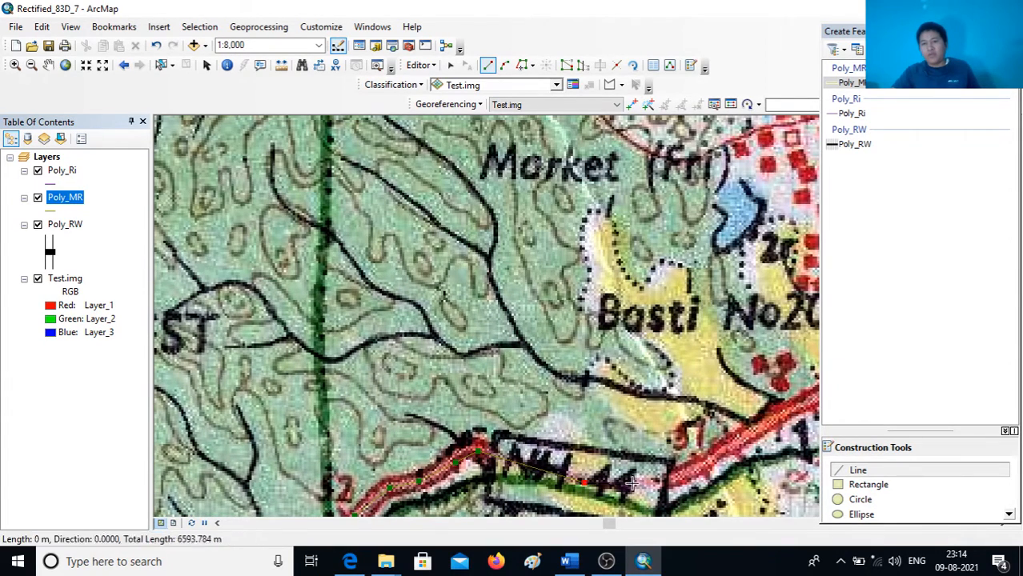
pyautogui.click(669, 480)
pyautogui.click(730, 447)
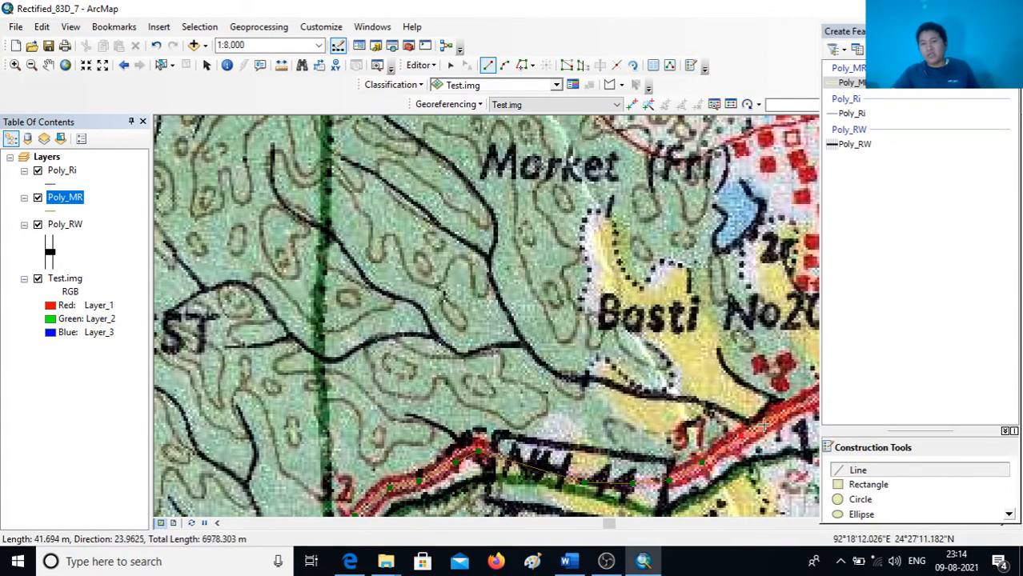
pyautogui.click(776, 416)
# Trace the Poly_MR line from Basti No 20 past kilometre marks 50 and 49 and north beside the river loop
pyautogui.moveTo(798, 410); pyautogui.dragTo(485, 408)
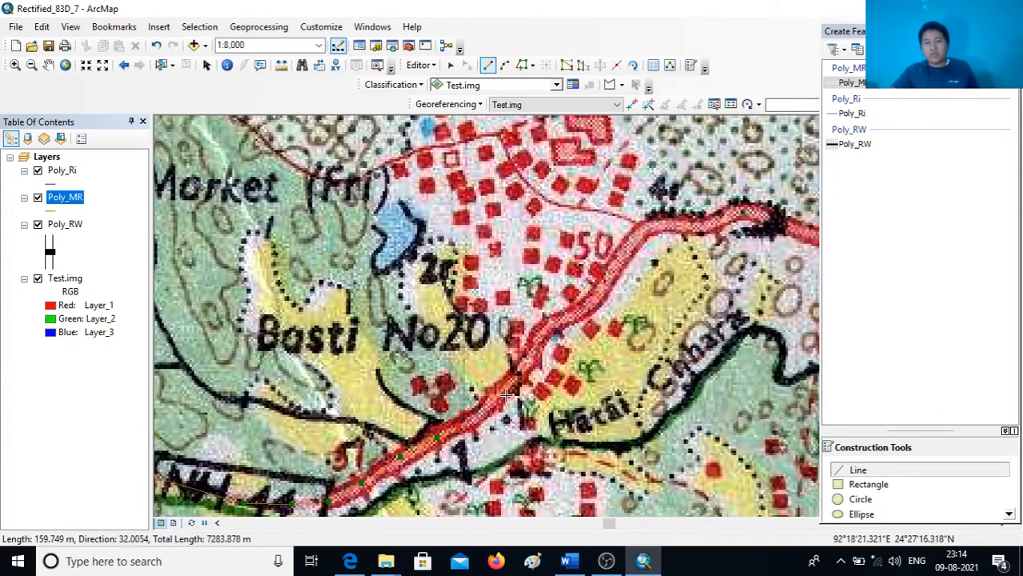
pyautogui.click(545, 331)
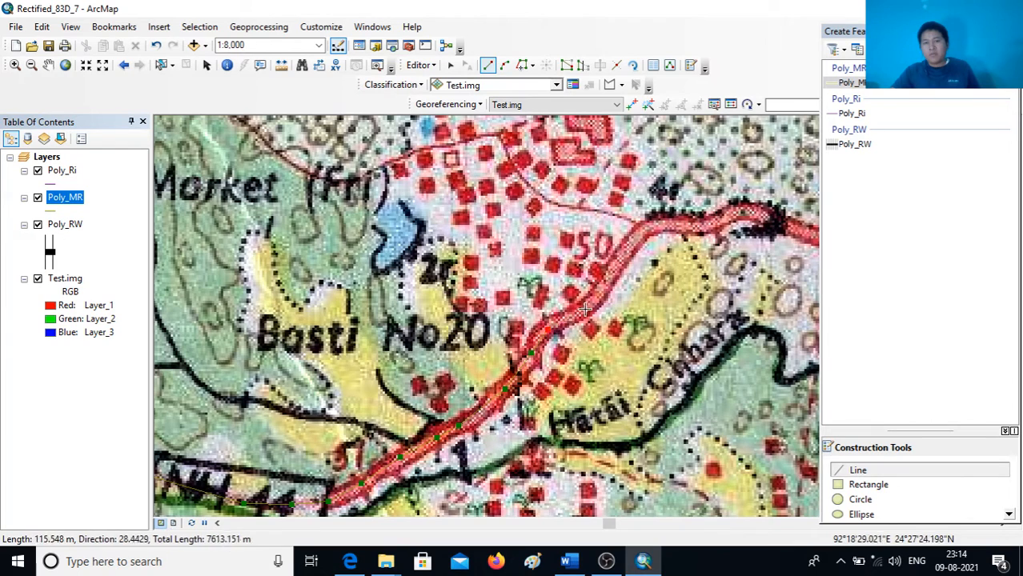
pyautogui.click(638, 231)
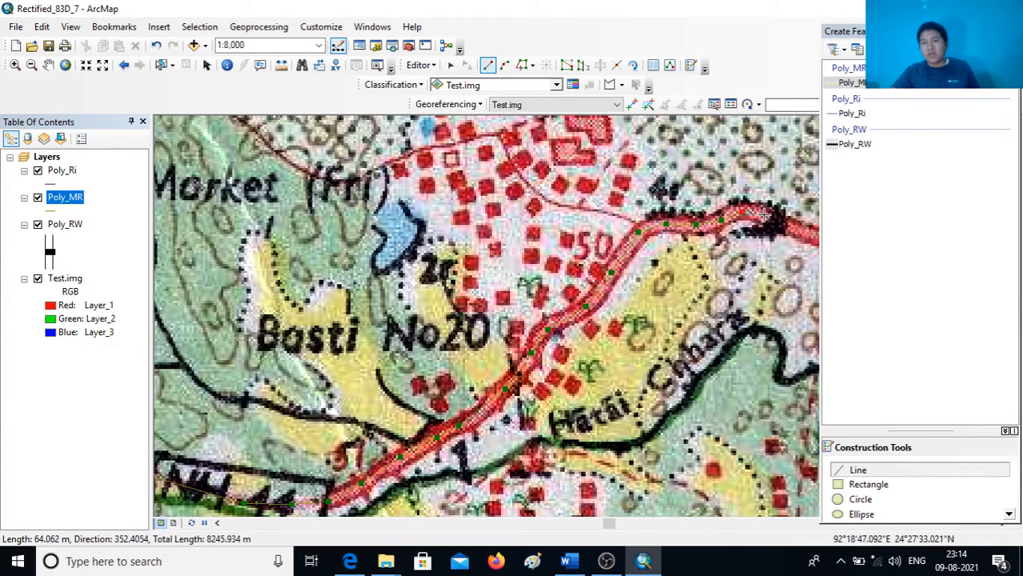
pyautogui.moveTo(806, 230)
pyautogui.mouseDown()
pyautogui.moveTo(695, 302)
pyautogui.moveTo(595, 390)
pyautogui.moveTo(398, 391)
pyautogui.mouseUp()
pyautogui.click(432, 400)
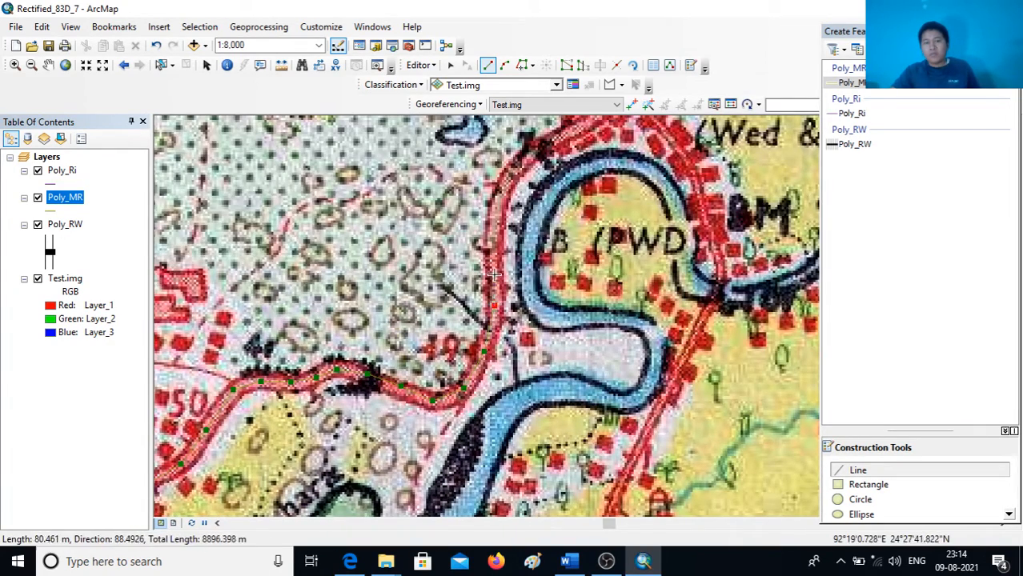
pyautogui.click(520, 162)
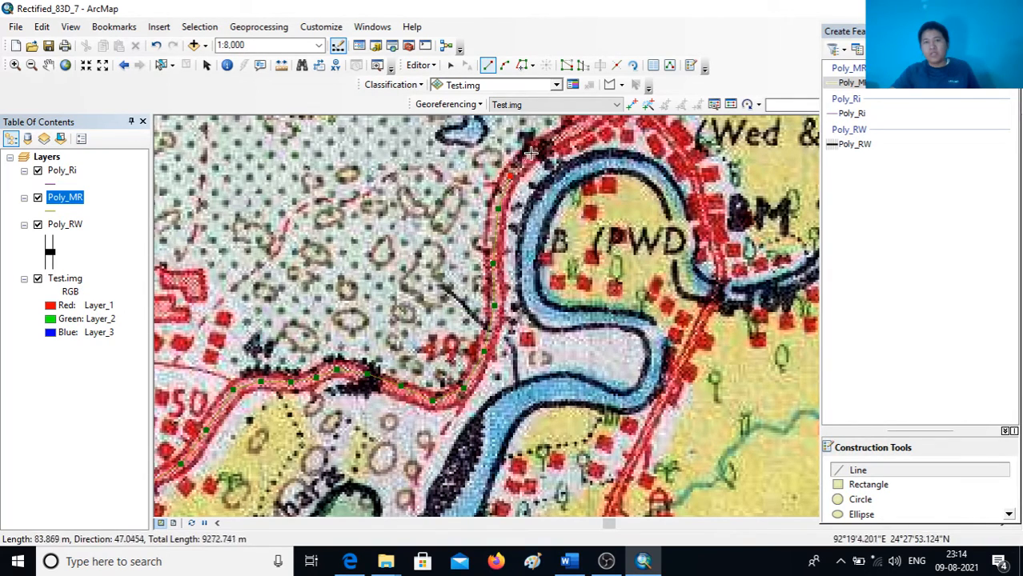
pyautogui.click(538, 150)
# Extend the Poly_MR line north through the Loirpowa junction, past BM 26.9 and up to BM 27.6
pyautogui.moveTo(563, 136)
pyautogui.mouseDown()
pyautogui.moveTo(550, 335)
pyautogui.moveTo(400, 480)
pyautogui.moveTo(362, 472)
pyautogui.mouseUp()
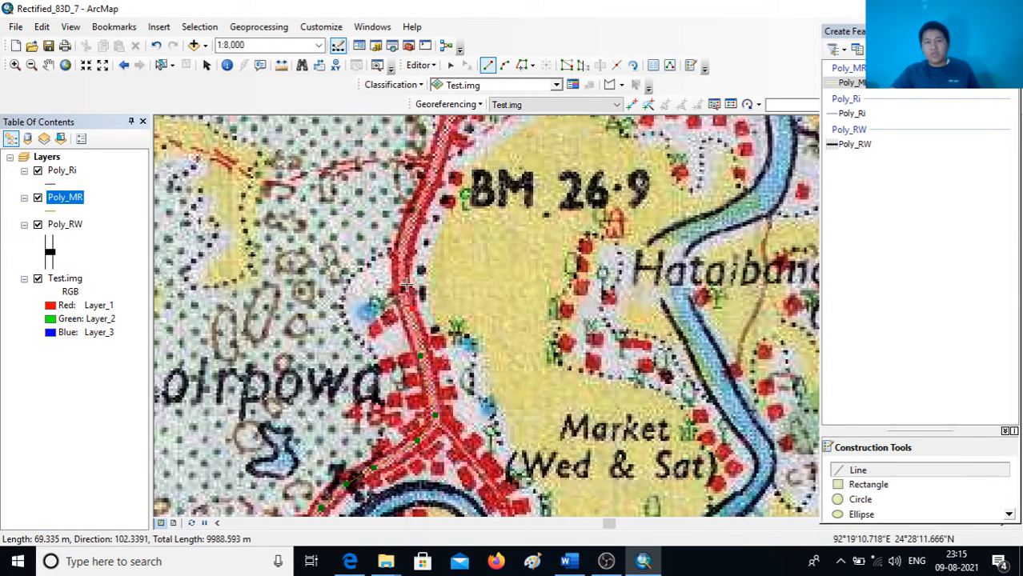
pyautogui.click(404, 265)
pyautogui.click(410, 234)
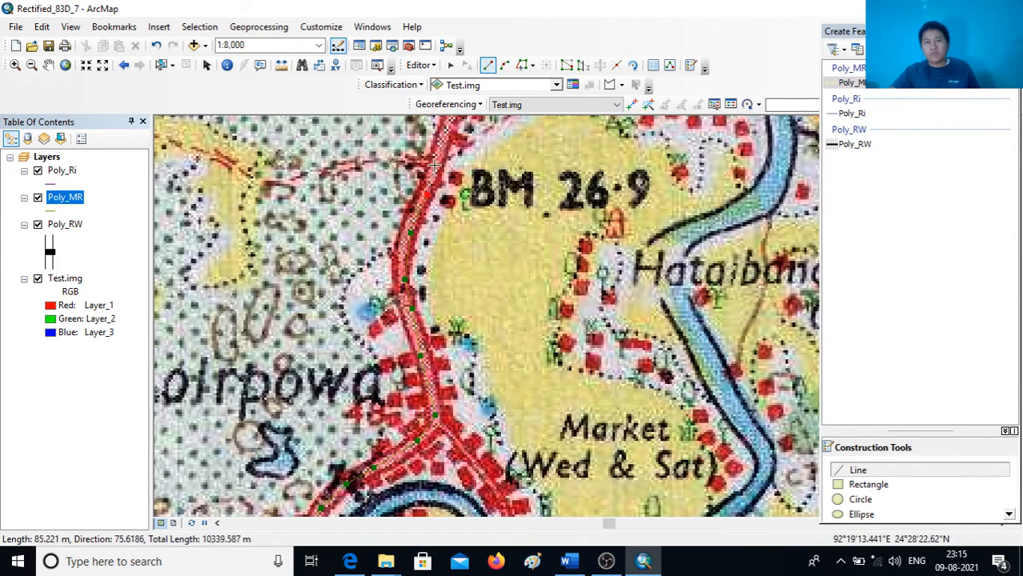
pyautogui.moveTo(440, 135); pyautogui.dragTo(388, 364)
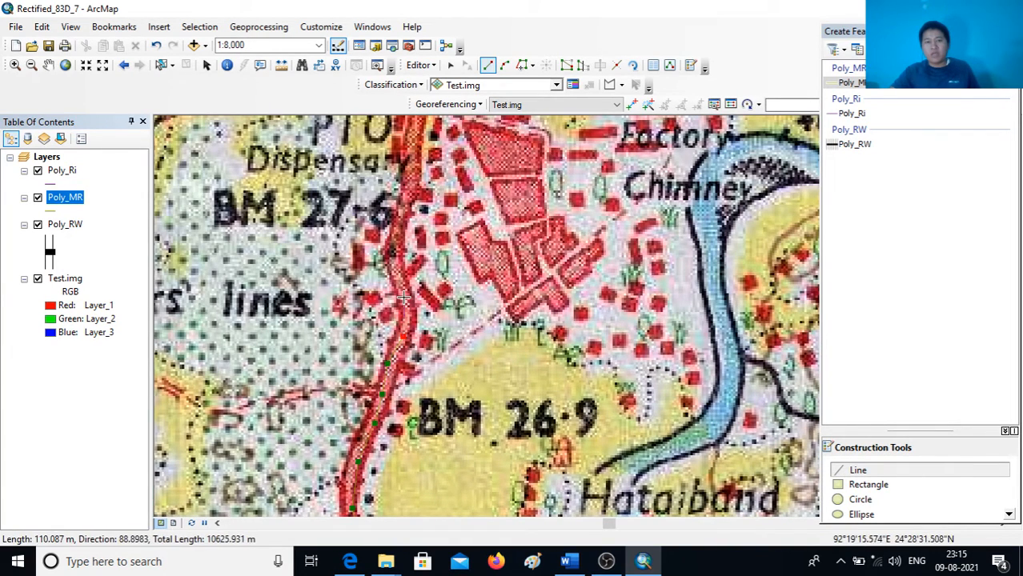
pyautogui.click(393, 262)
pyautogui.click(404, 215)
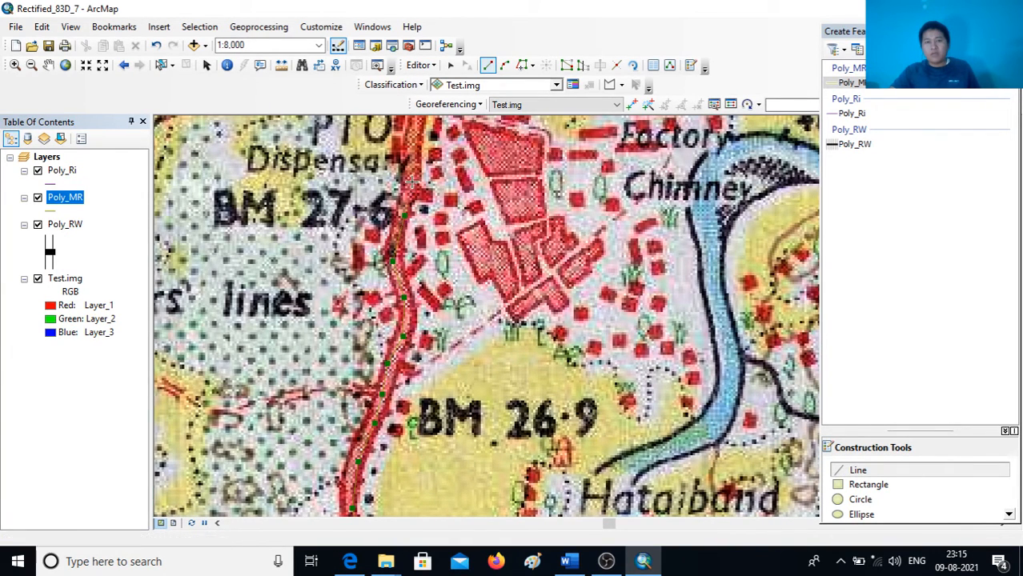
# Continue the Poly_MR line north past the PTO and Dispensary and kilometre mark 46 toward the Open scrub area
pyautogui.moveTo(414, 183); pyautogui.dragTo(435, 458)
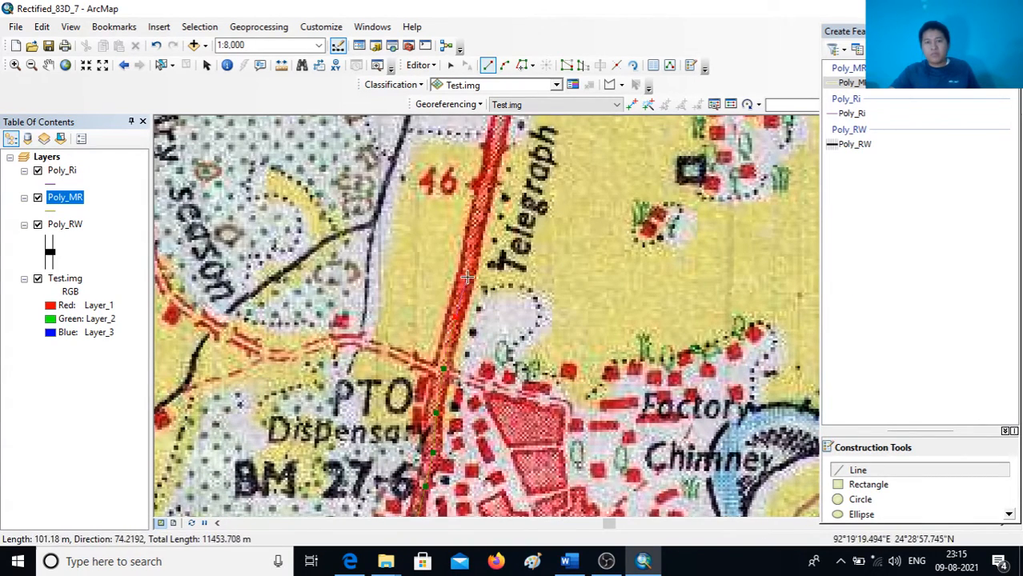
pyautogui.click(478, 198)
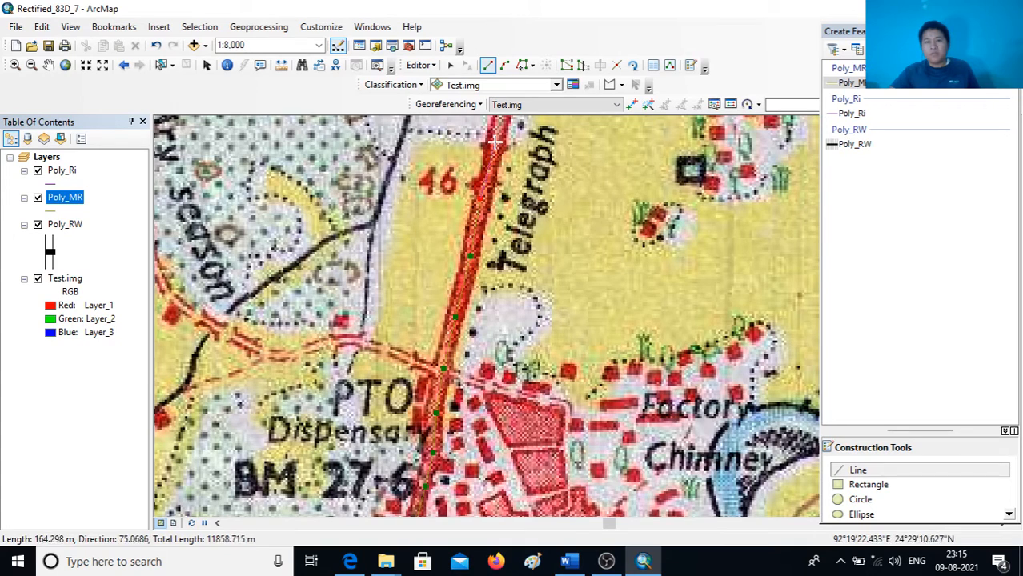
pyautogui.moveTo(494, 157); pyautogui.dragTo(469, 409)
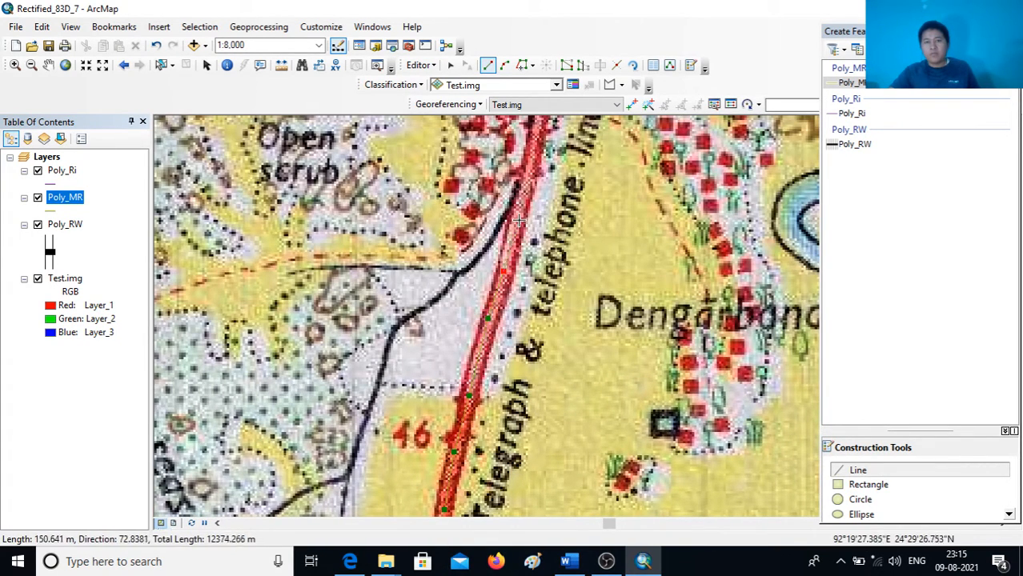
# Trace the Poly_MR line past Salgoibazar and finish it at the northern map border below the Karimganj 44 km label
pyautogui.moveTo(525, 186); pyautogui.dragTo(480, 452)
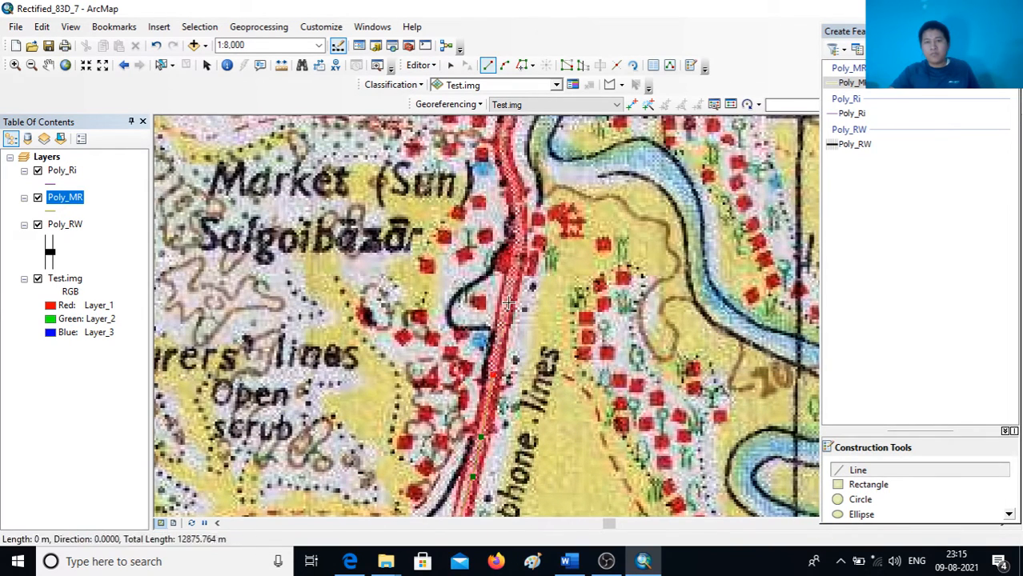
pyautogui.click(518, 206)
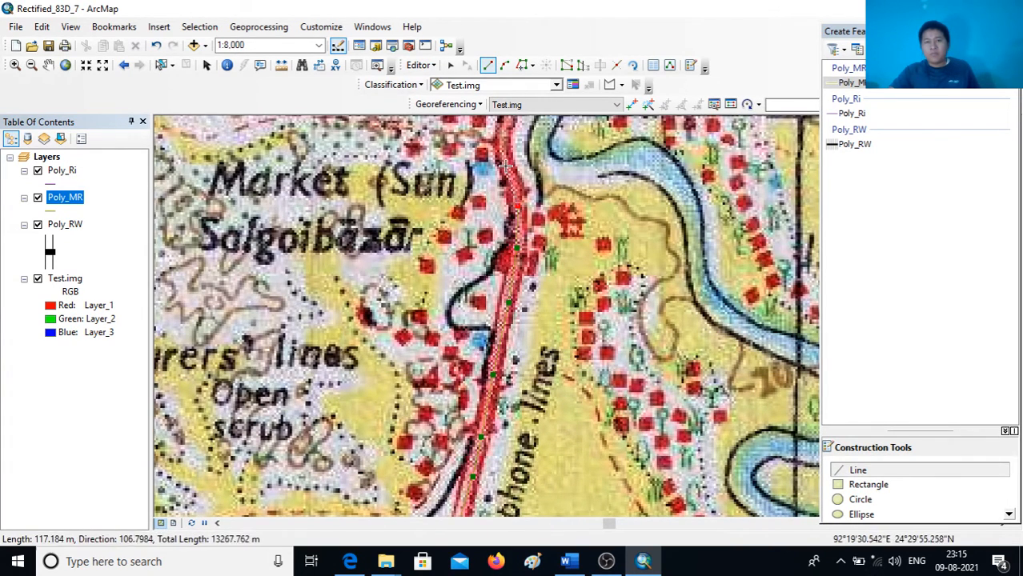
pyautogui.click(505, 166)
pyautogui.click(500, 139)
pyautogui.press('c')
pyautogui.moveTo(514, 188); pyautogui.dragTo(414, 441)
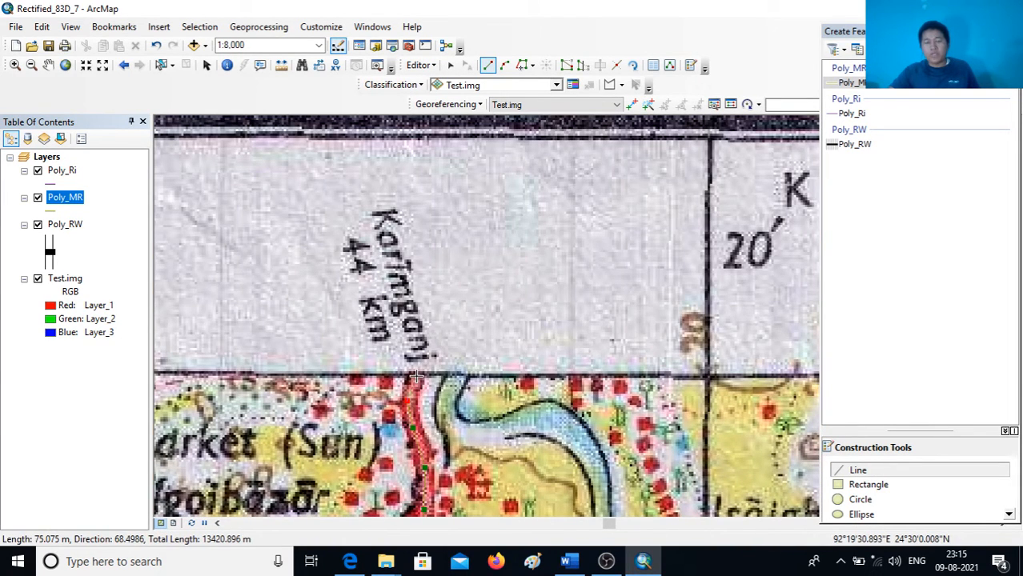
pyautogui.doubleClick(415, 376)
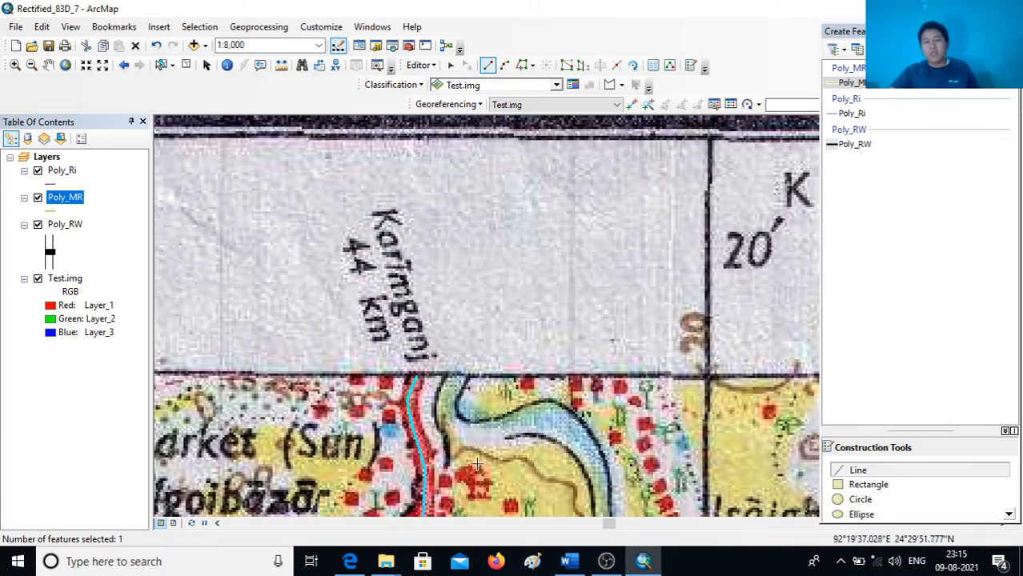
# Check the finished main road line against the toposheet from the northern border down to Churaibari
pyautogui.scroll(2, 477, 465)
pyautogui.scroll(-4, 480, 454)
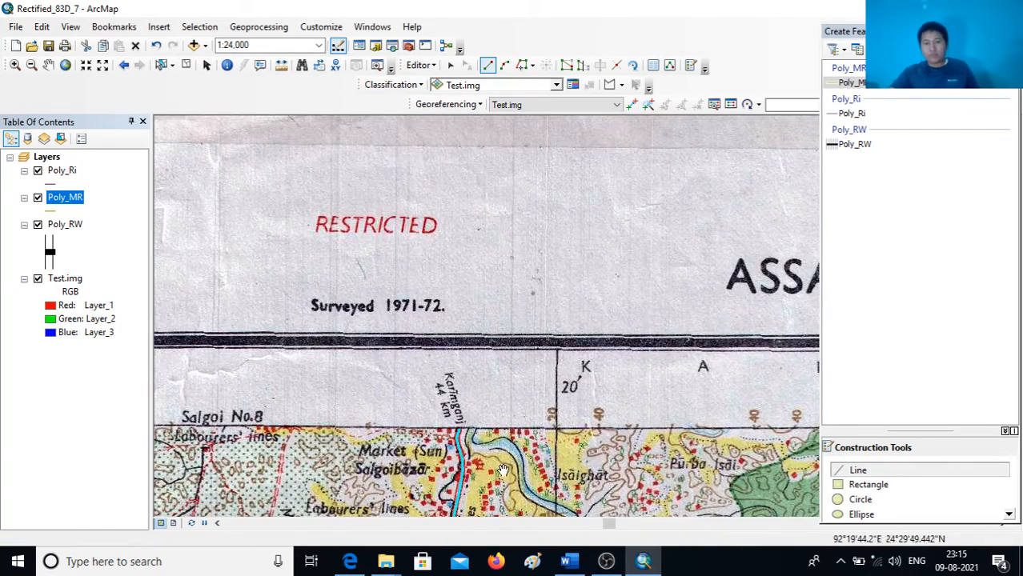
pyautogui.moveTo(502, 469); pyautogui.dragTo(520, 170)
pyautogui.moveTo(505, 445); pyautogui.dragTo(522, 291)
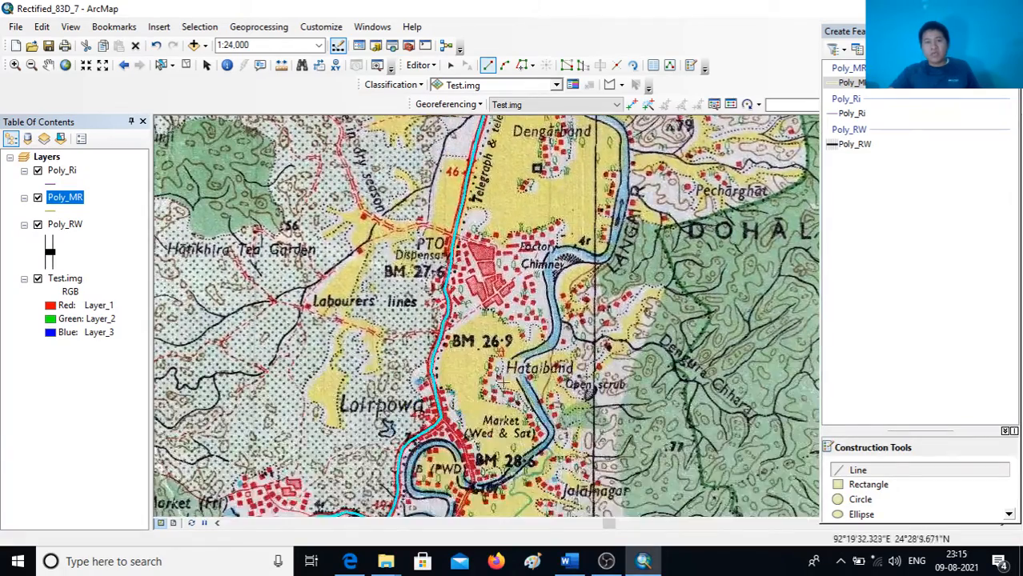
pyautogui.scroll(-2, 502, 392)
pyautogui.scroll(-1, 502, 392)
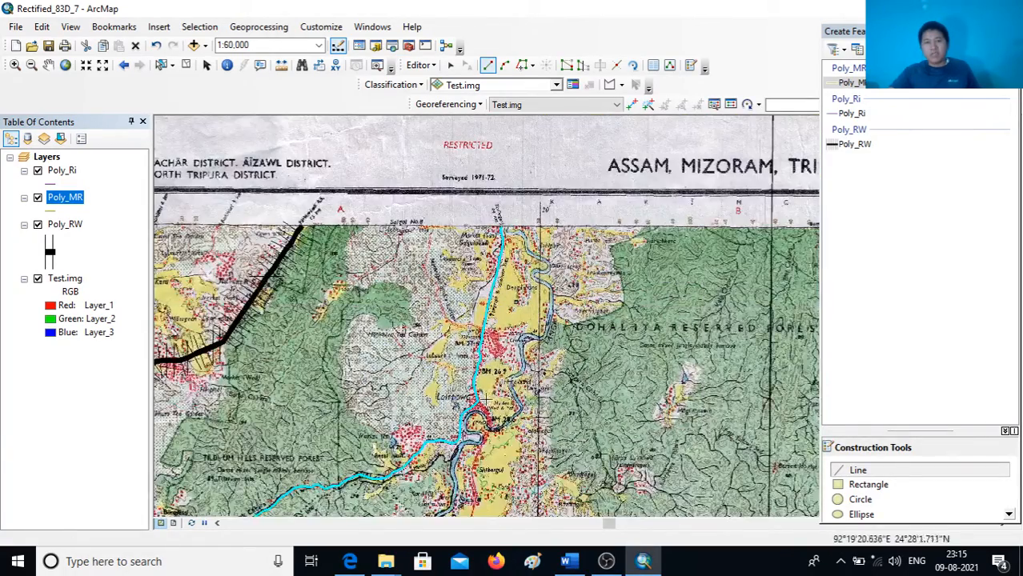
pyautogui.moveTo(491, 450); pyautogui.dragTo(587, 382)
pyautogui.moveTo(543, 440); pyautogui.dragTo(525, 388)
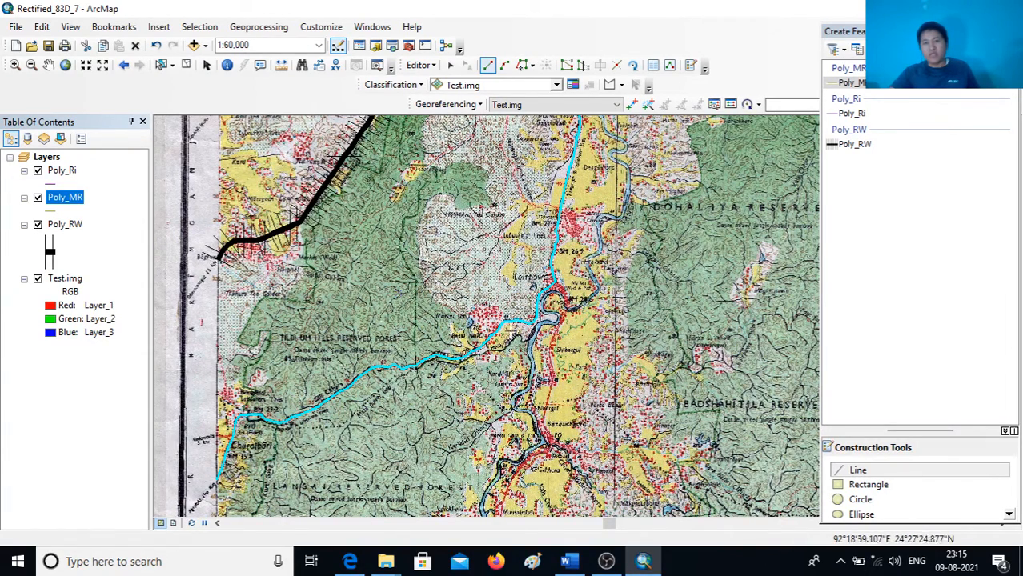
pyautogui.moveTo(511, 329); pyautogui.dragTo(501, 347)
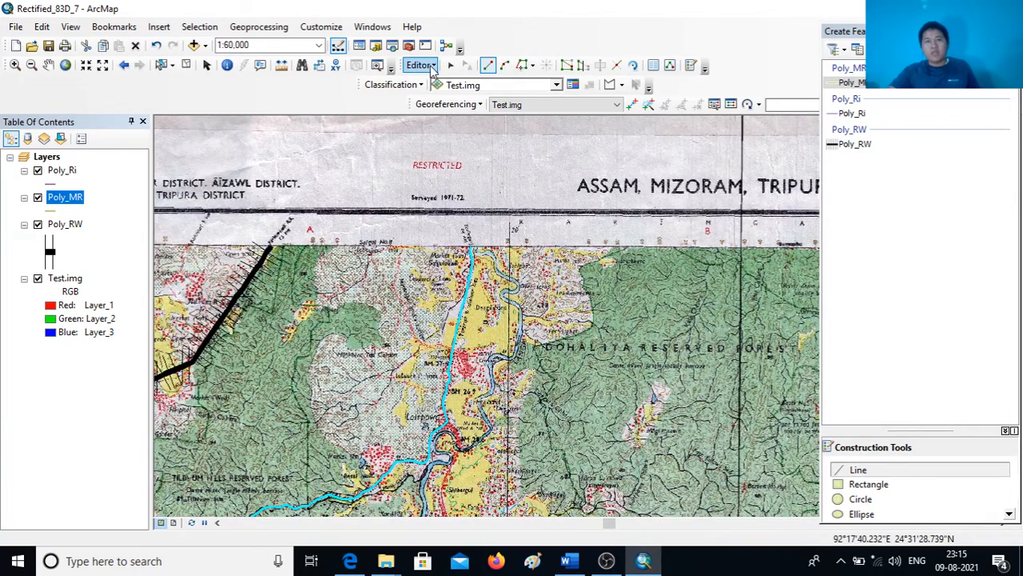
# Save the edits made to the Poly_MR layer
pyautogui.click(432, 67)
pyautogui.click(443, 120)
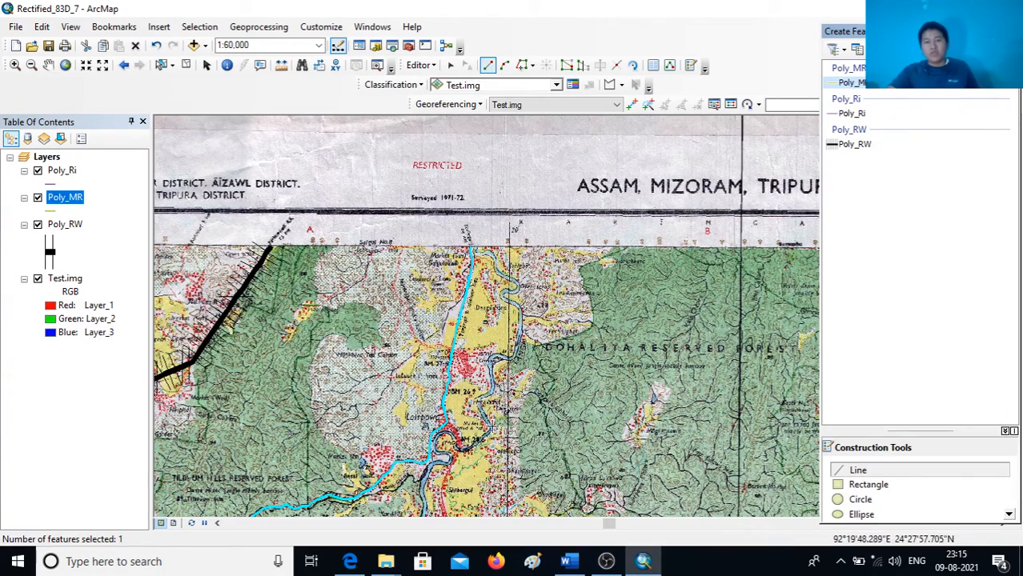
# Examine the road running south from Loirpowa beside the river as the next road to trace
pyautogui.moveTo(487, 470); pyautogui.dragTo(494, 260)
pyautogui.moveTo(475, 391); pyautogui.dragTo(516, 311)
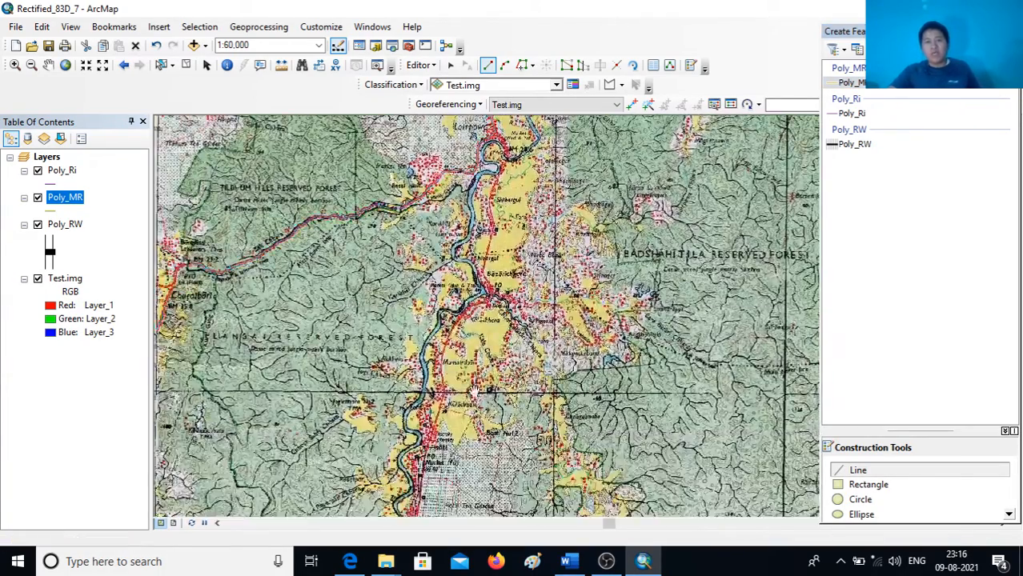
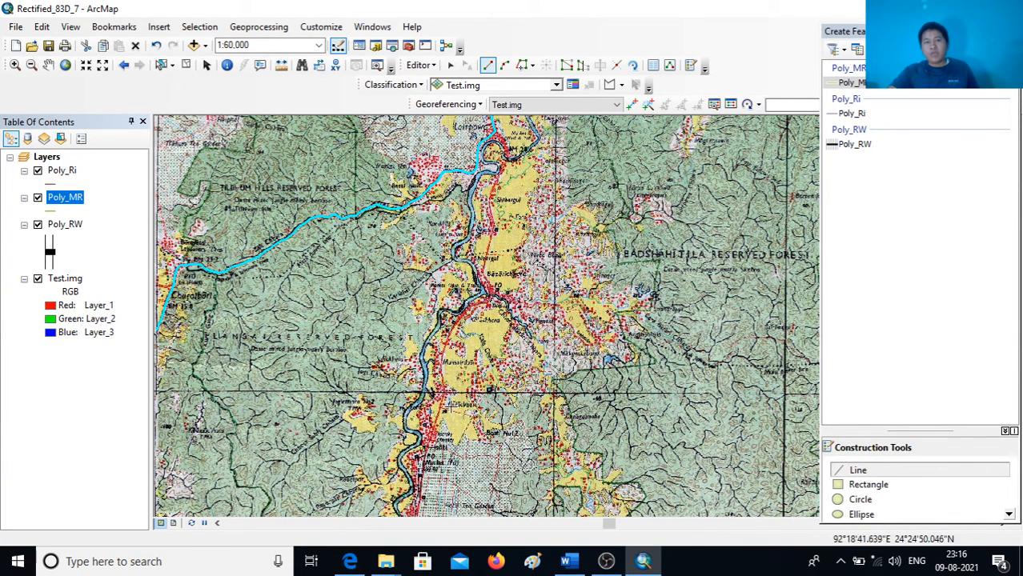
# Start a Poly_MR line where the red road crosses the horizontal grid line by Kalachhara and trace it north past Munshirdoal
pyautogui.click(854, 474)
pyautogui.scroll(-4, 420, 374)
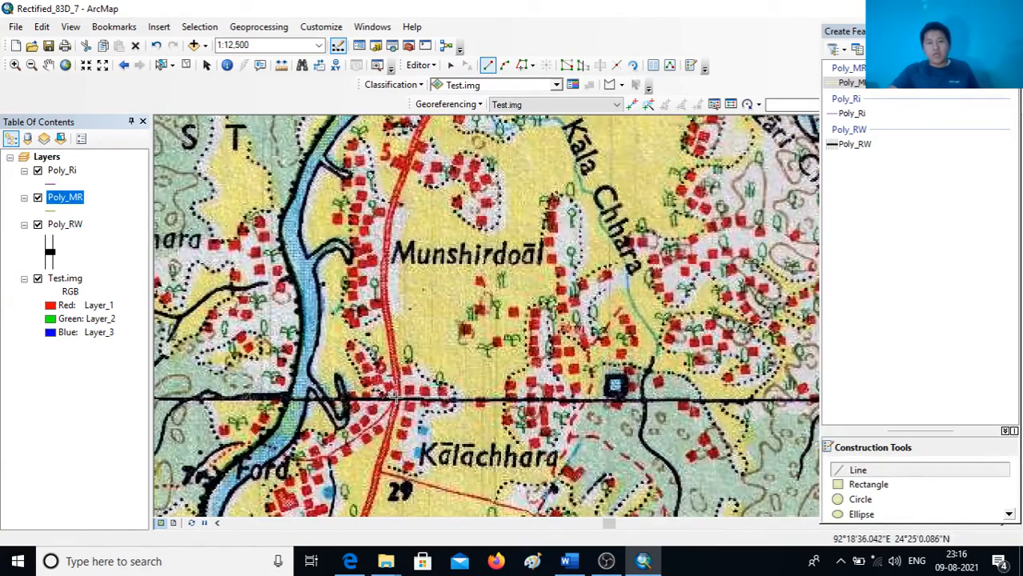
pyautogui.click(397, 396)
pyautogui.click(397, 368)
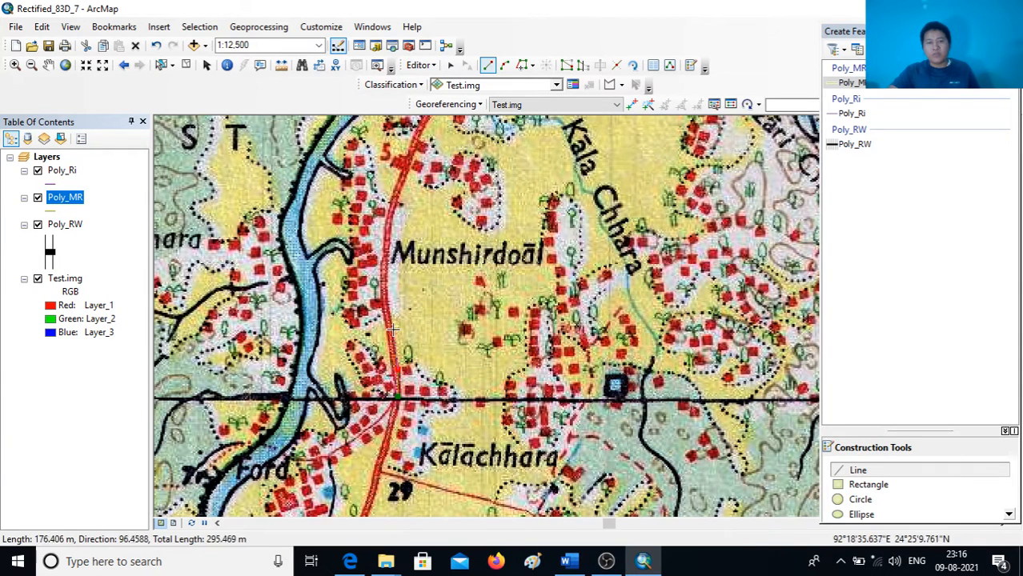
pyautogui.click(390, 324)
pyautogui.click(383, 273)
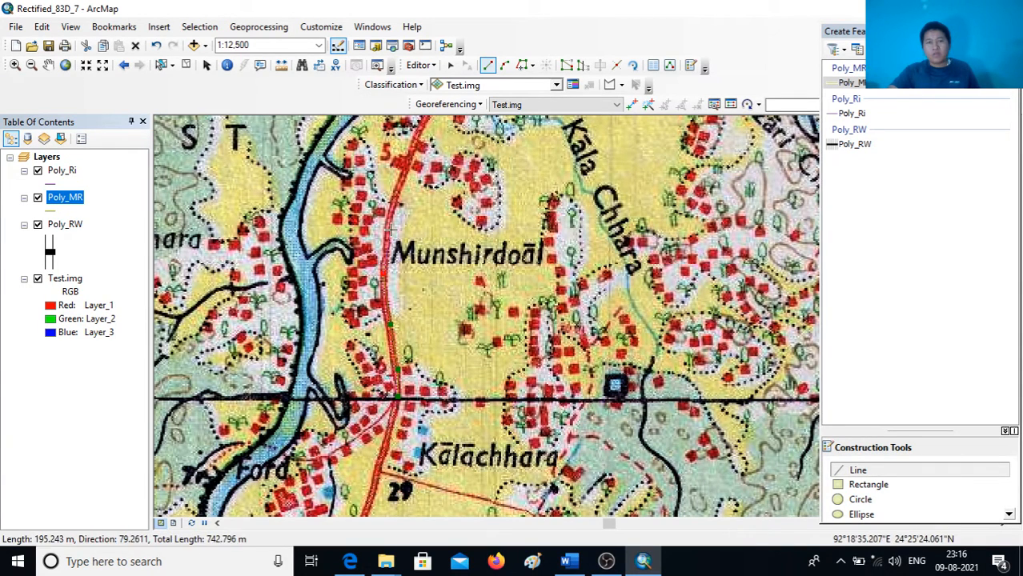
pyautogui.click(389, 216)
pyautogui.click(402, 160)
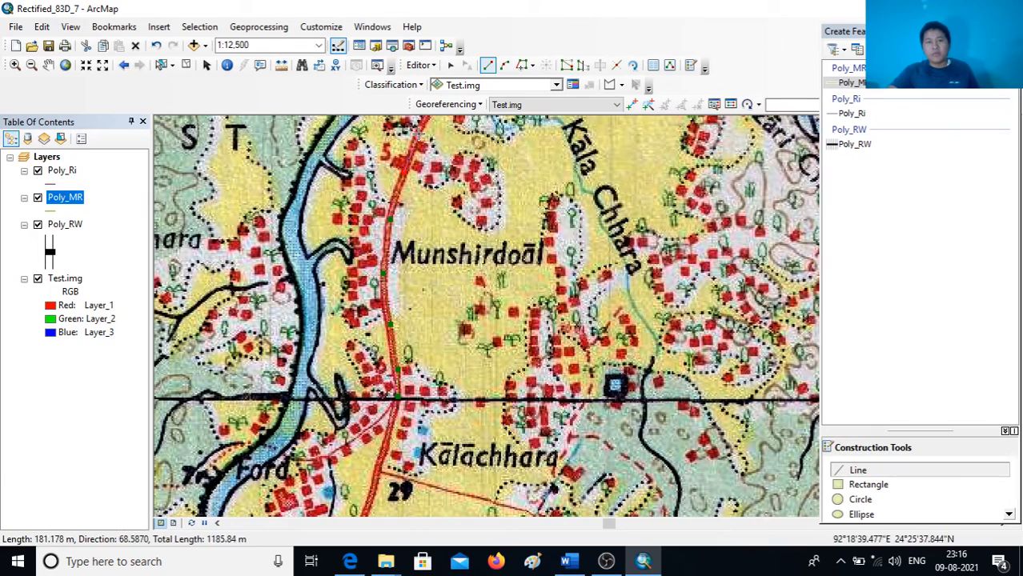
pyautogui.click(417, 136)
# Continue the Poly_MR line along the red road from north of Munshirdoal through the riverside settlement to near the Hospital label
pyautogui.moveTo(420, 135); pyautogui.dragTo(360, 321)
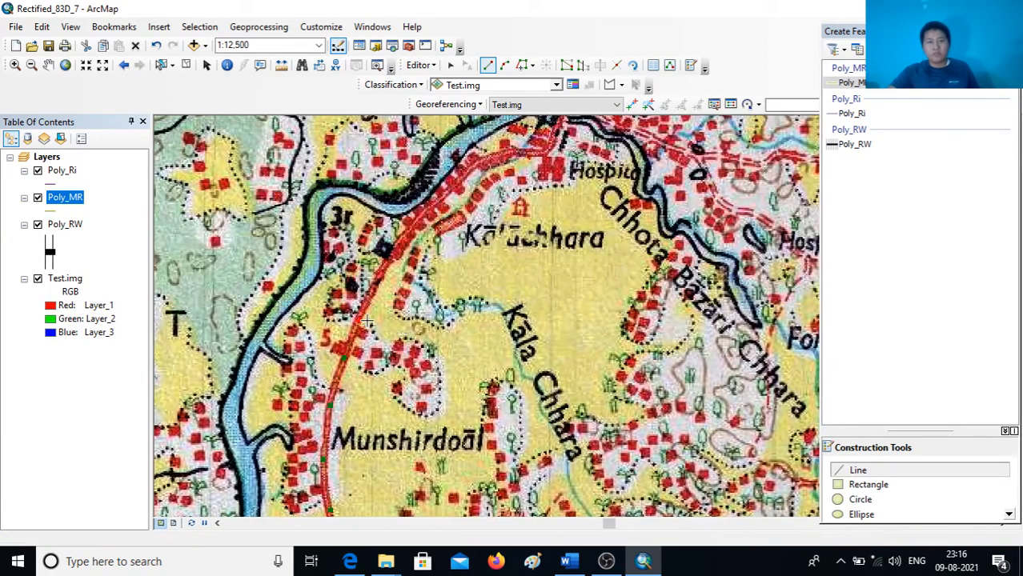
pyautogui.click(377, 274)
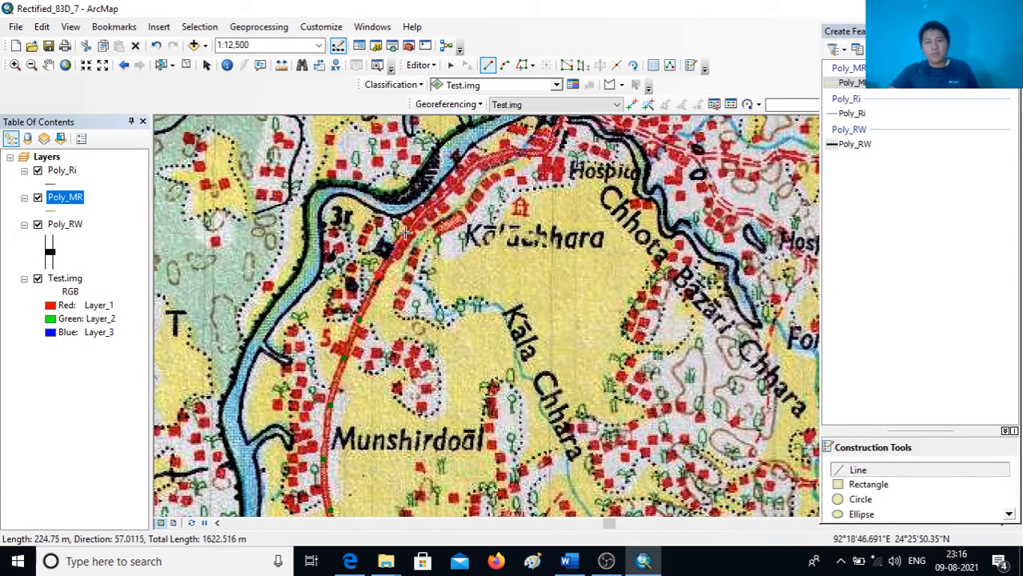
pyautogui.click(406, 232)
pyautogui.click(439, 203)
pyautogui.click(461, 176)
pyautogui.click(489, 158)
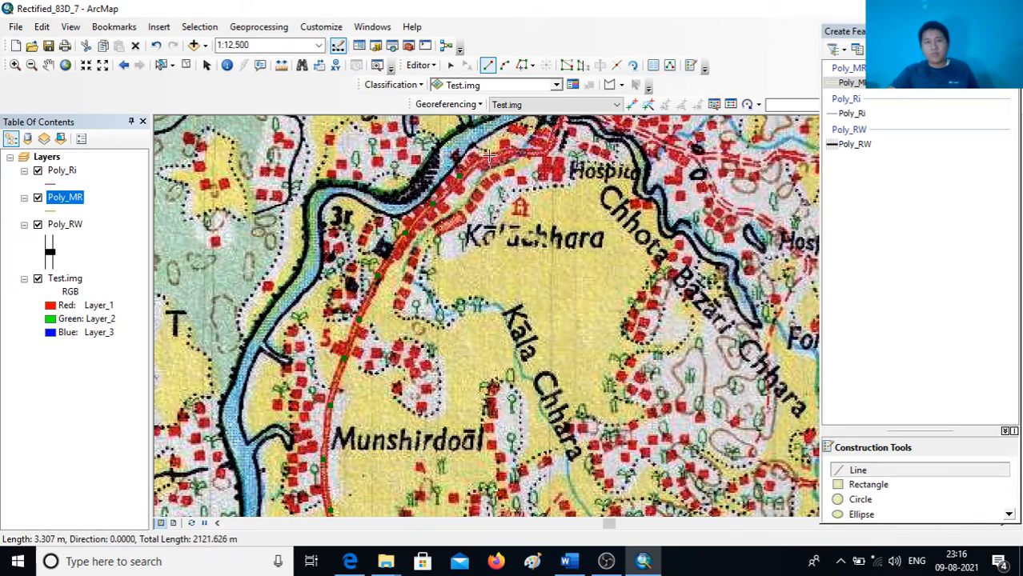
pyautogui.click(546, 148)
# Extend the Poly_MR line north along the red road through Bazarichhara and Shibergul to the river crossing south of BM 28.6
pyautogui.moveTo(551, 143); pyautogui.dragTo(474, 356)
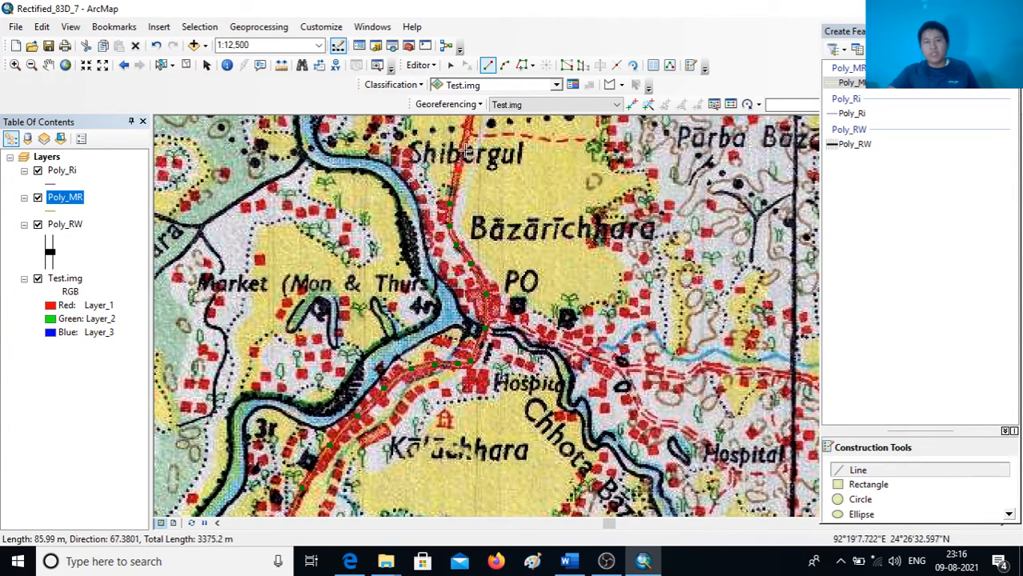
pyautogui.moveTo(470, 164); pyautogui.dragTo(458, 394)
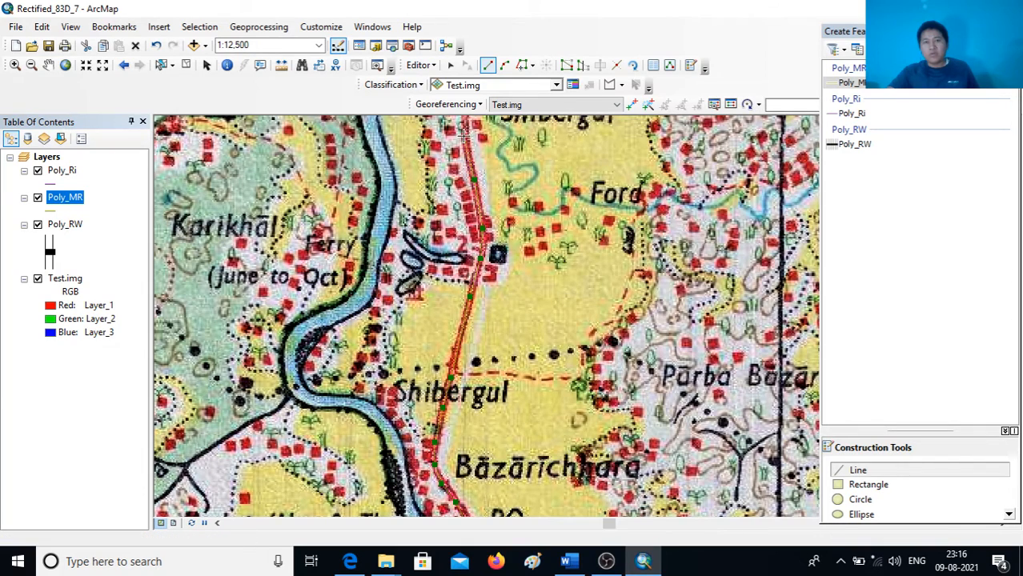
pyautogui.moveTo(463, 136); pyautogui.dragTo(466, 379)
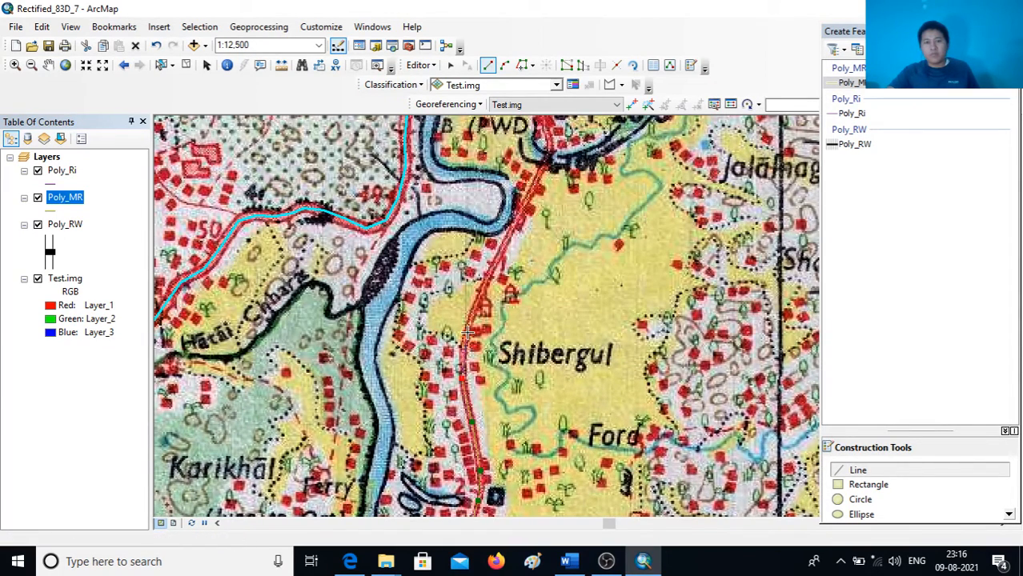
pyautogui.click(467, 332)
pyautogui.click(481, 296)
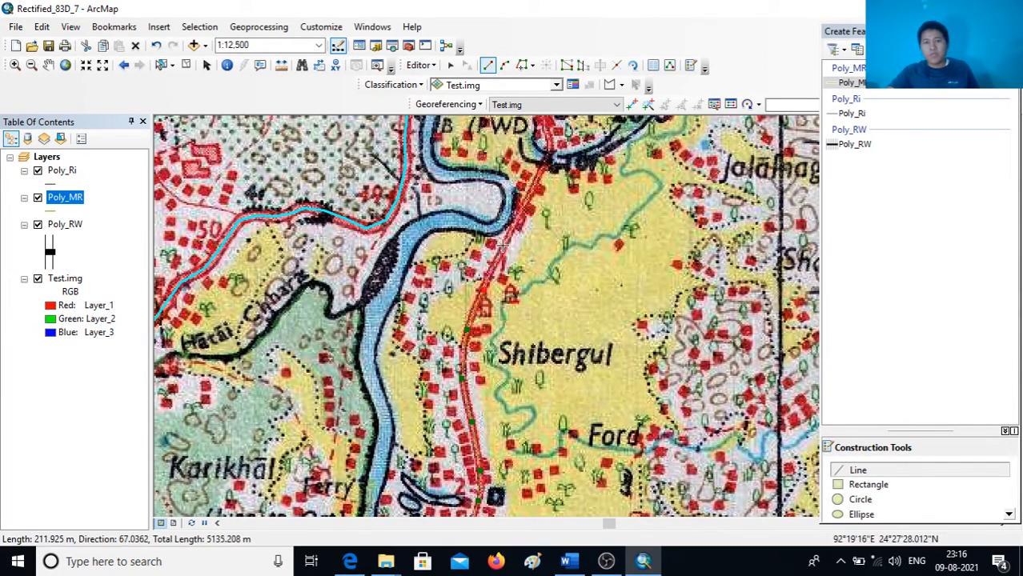
pyautogui.click(522, 208)
pyautogui.click(546, 159)
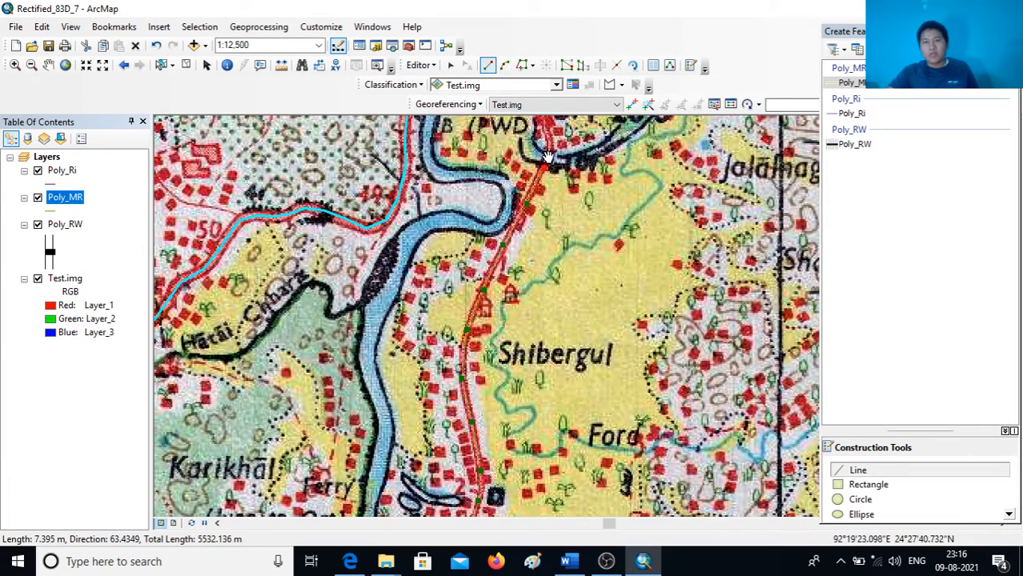
# Trace the road from the river crossing to the Loirpowa junction and finish the line snapped to the existing Poly_MR vertex
pyautogui.moveTo(546, 159); pyautogui.dragTo(523, 381)
pyautogui.click(526, 370)
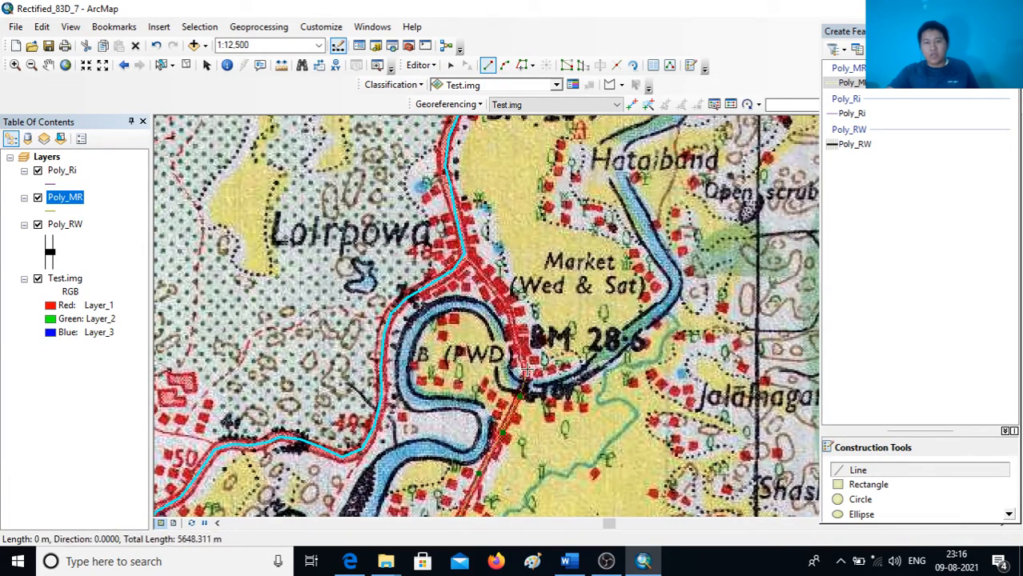
pyautogui.click(512, 325)
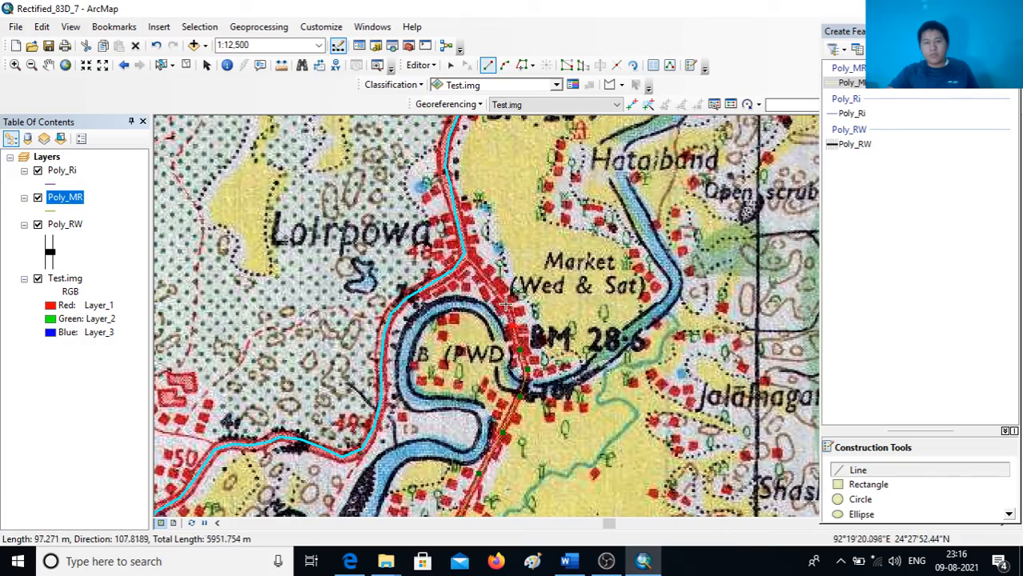
pyautogui.click(506, 304)
pyautogui.scroll(-5, 506, 304)
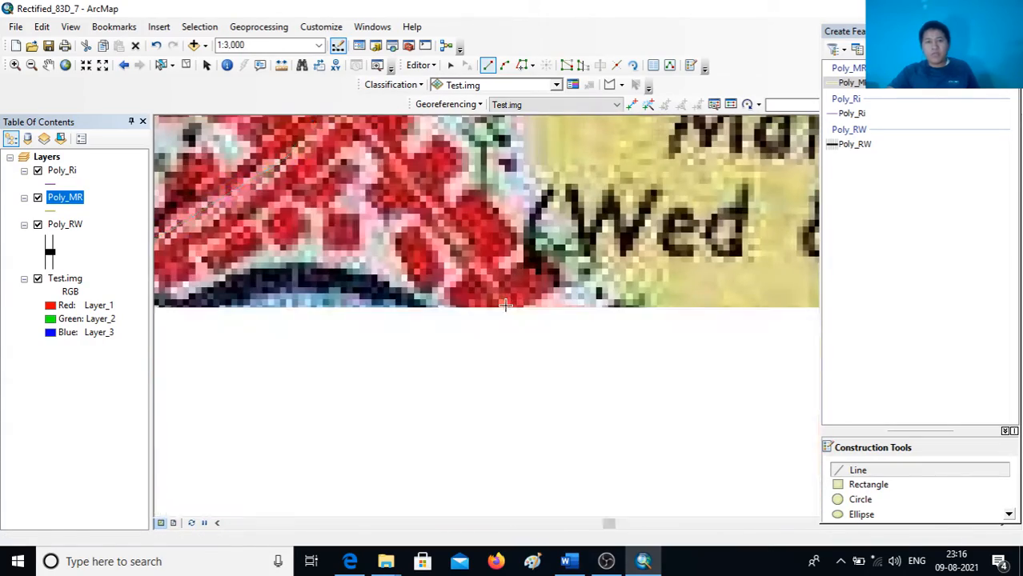
pyautogui.moveTo(504, 303); pyautogui.dragTo(551, 406)
pyautogui.click(506, 346)
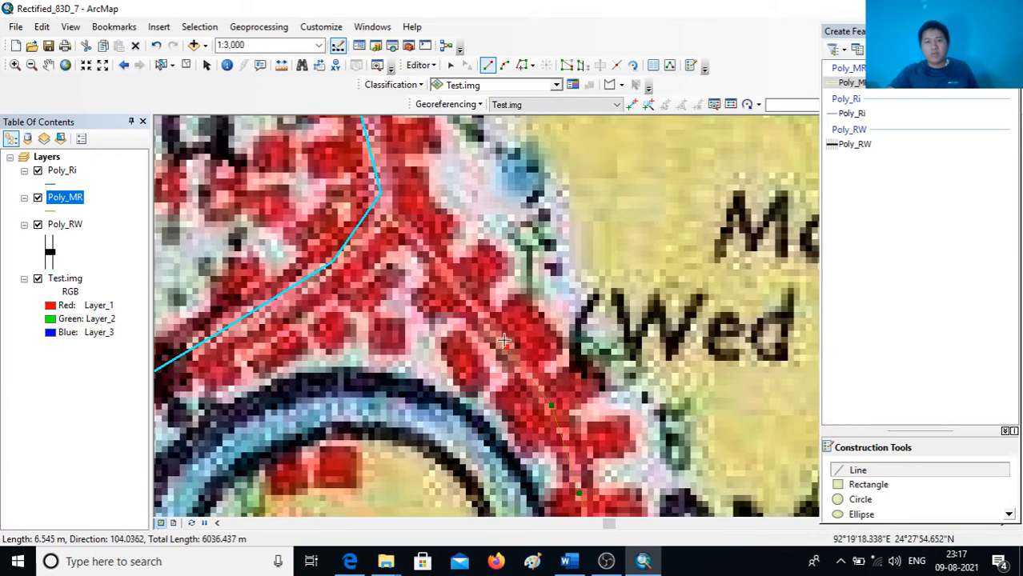
pyautogui.click(451, 279)
pyautogui.click(414, 233)
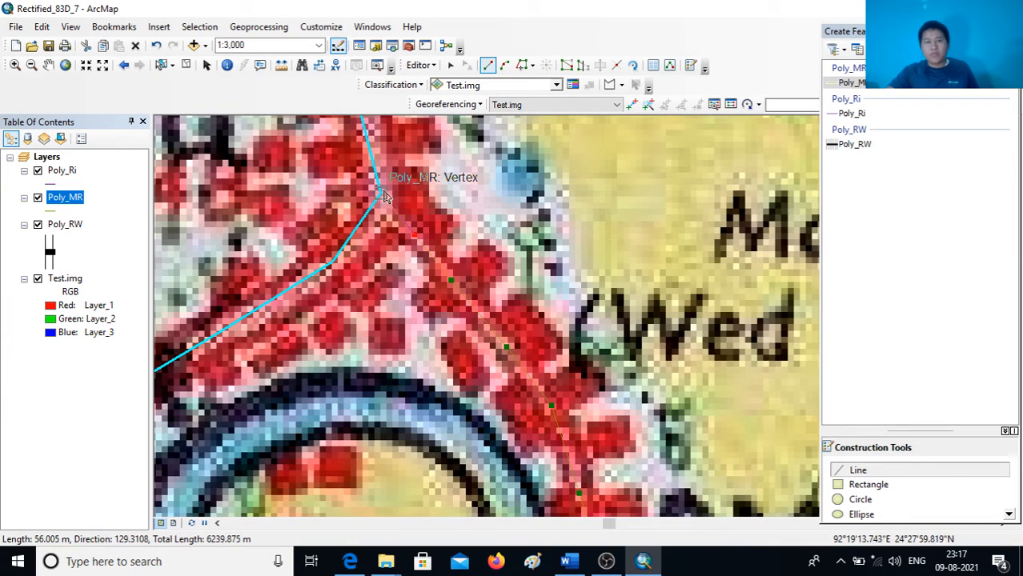
pyautogui.doubleClick(382, 200)
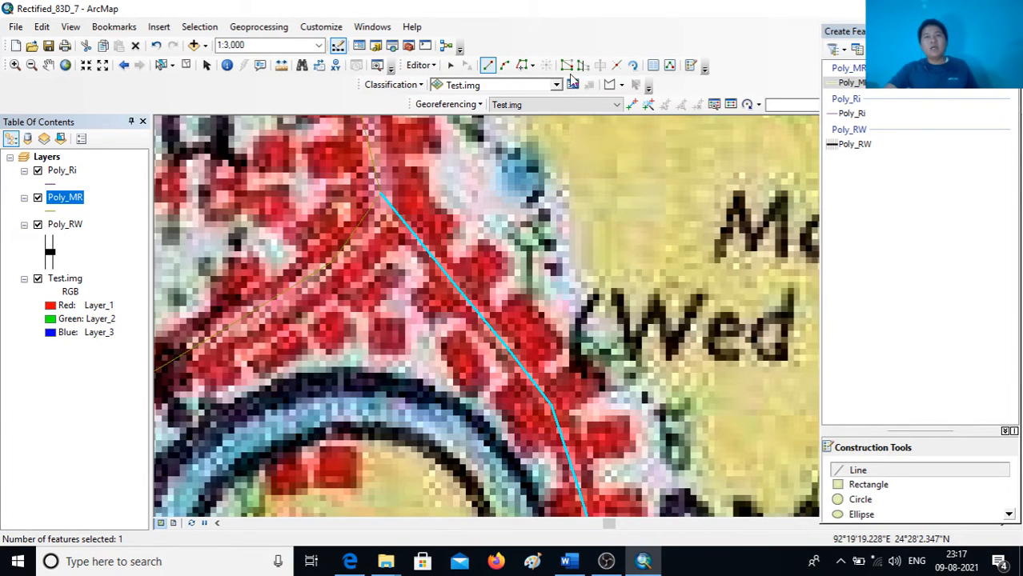
# Save the edits to the new road line and stop the editing session
pyautogui.click(424, 65)
pyautogui.click(445, 118)
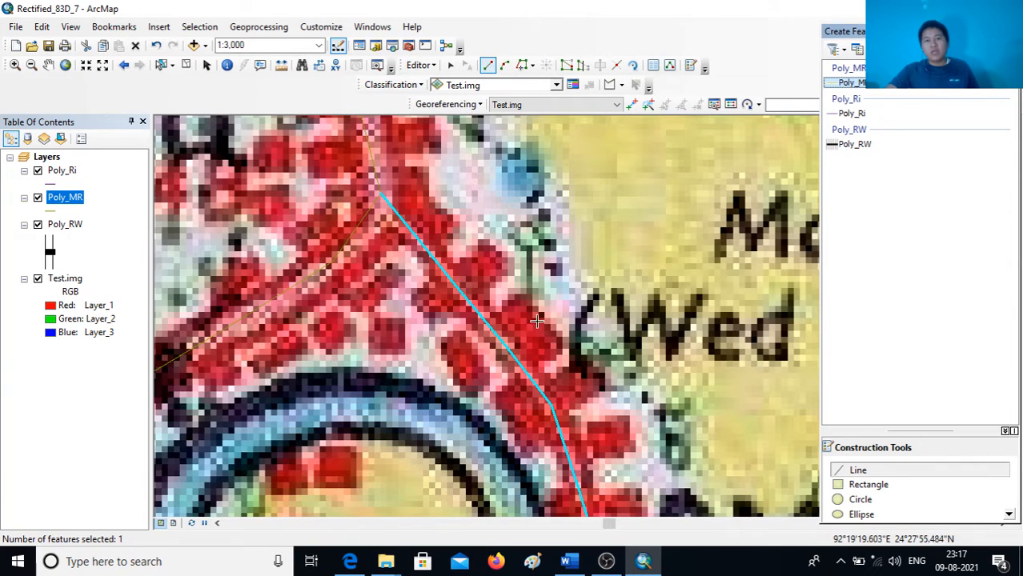
pyautogui.scroll(2, 496, 373)
pyautogui.scroll(4, 497, 375)
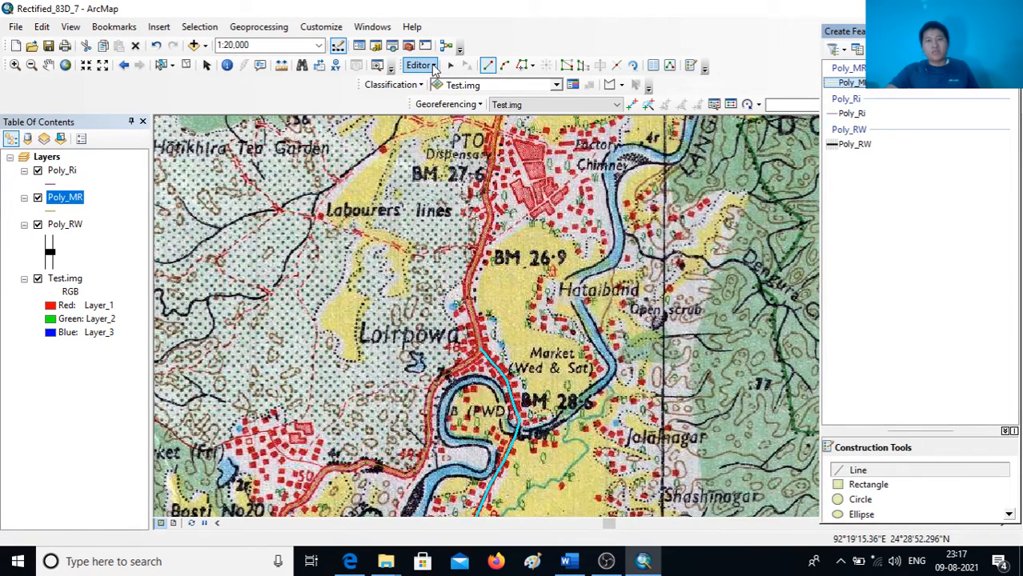
pyautogui.click(425, 65)
pyautogui.click(441, 97)
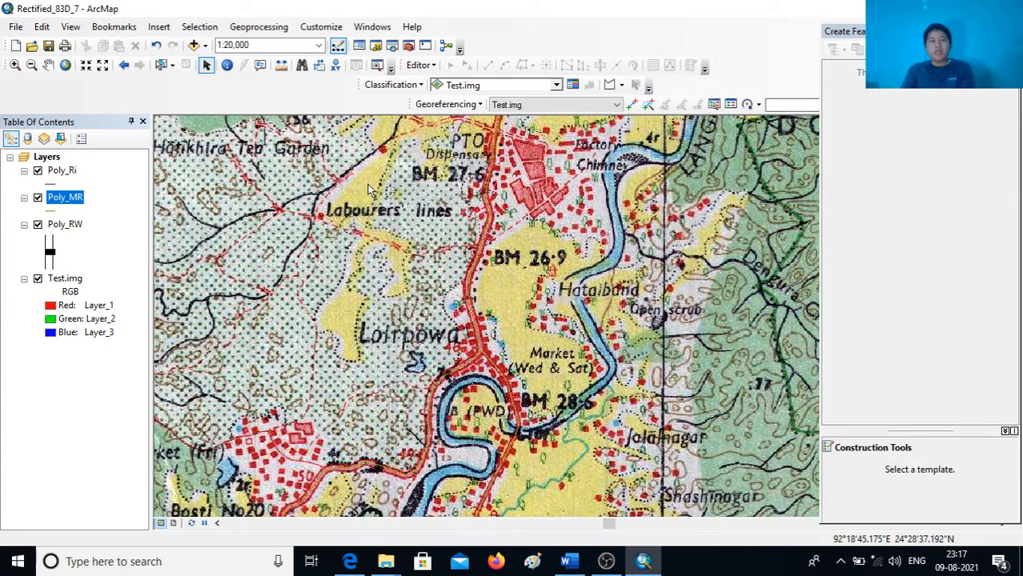
# Open the Poly_MR attribute table and select the records with FID 0 and FID 1 in turn to examine their road lines
pyautogui.scroll(3, 461, 335)
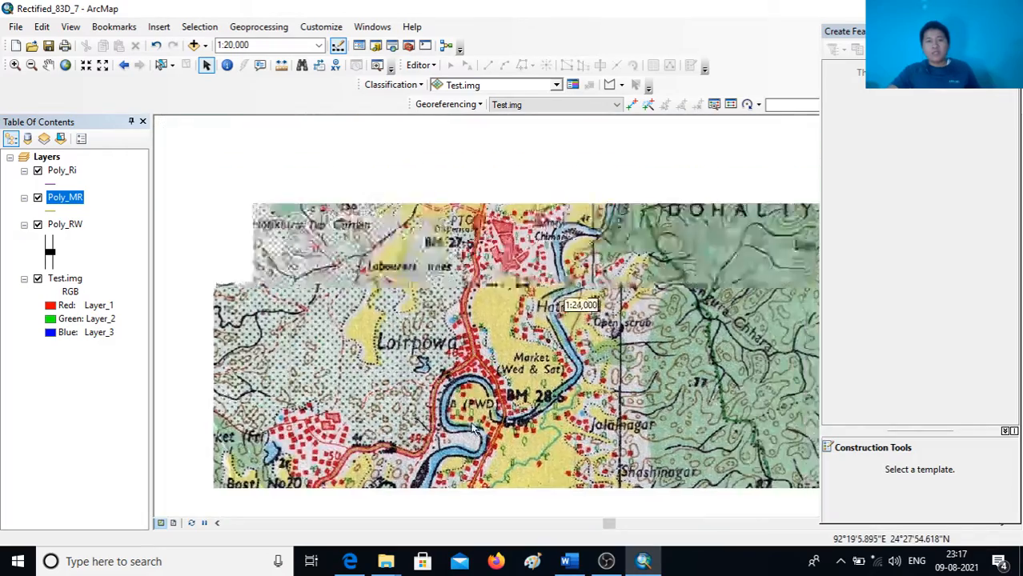
pyautogui.scroll(1, 473, 424)
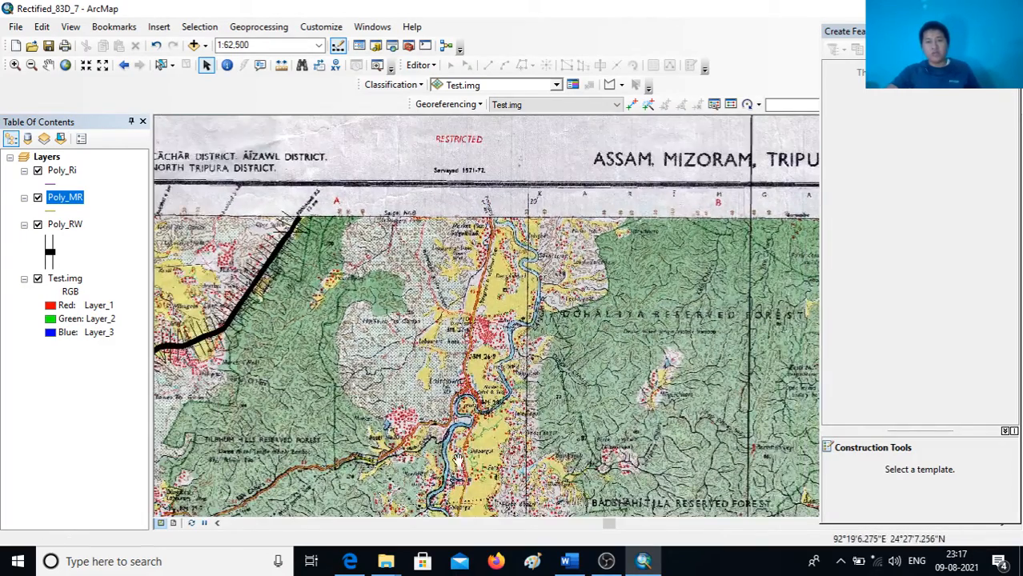
pyautogui.moveTo(455, 464); pyautogui.dragTo(511, 349)
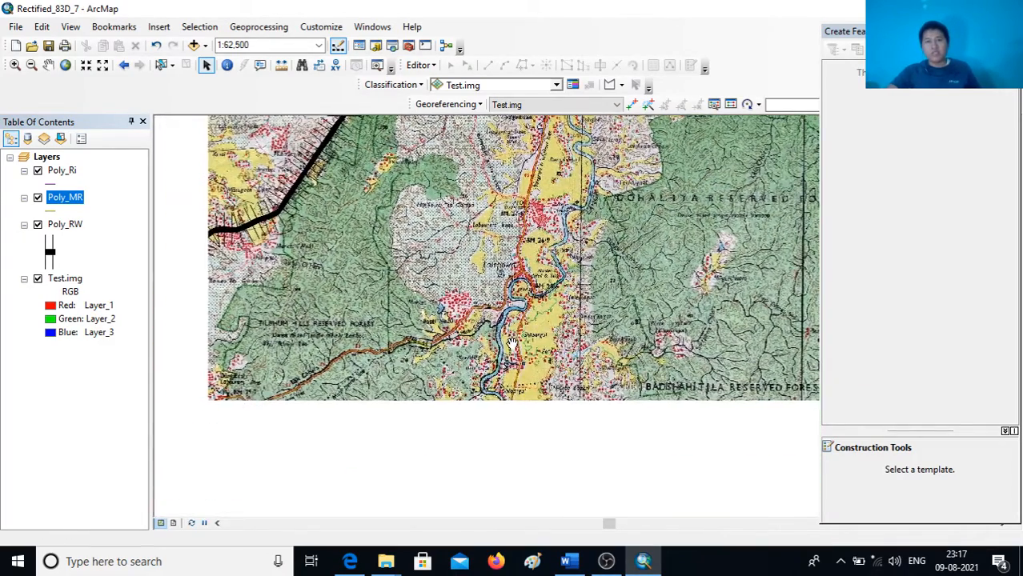
pyautogui.scroll(1, 504, 362)
pyautogui.scroll(2, 504, 361)
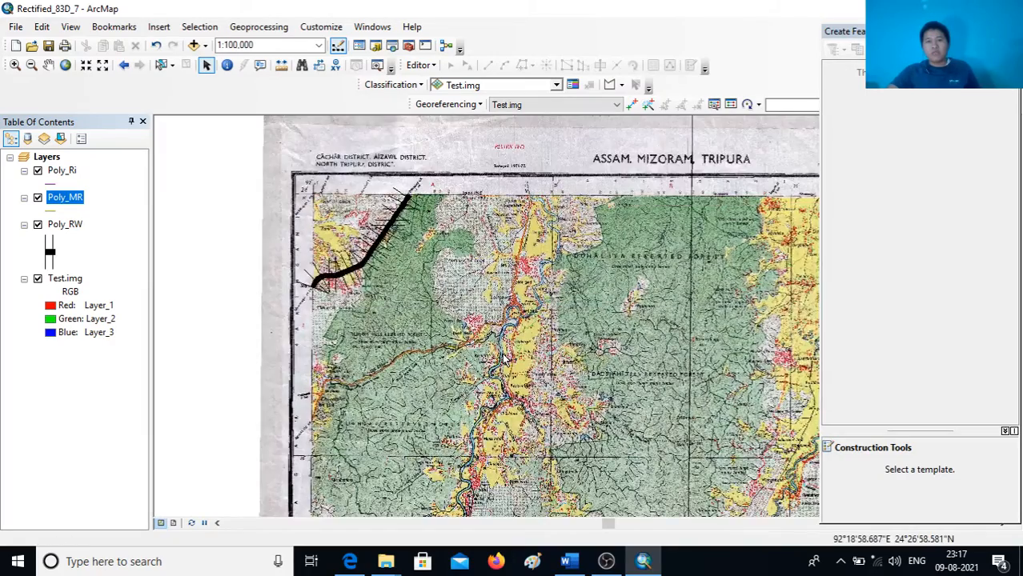
pyautogui.scroll(-2, 506, 359)
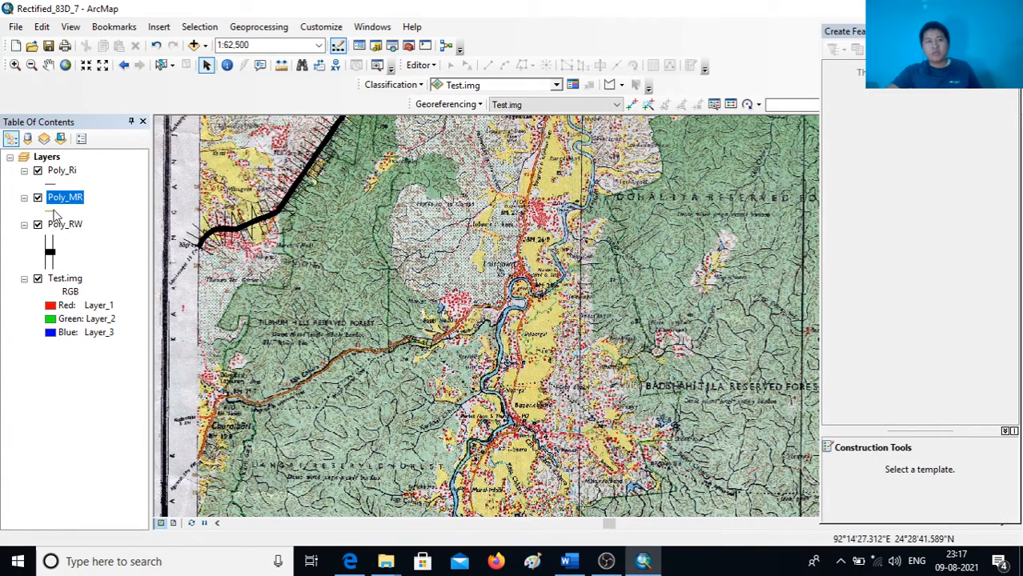
pyautogui.rightClick(68, 202)
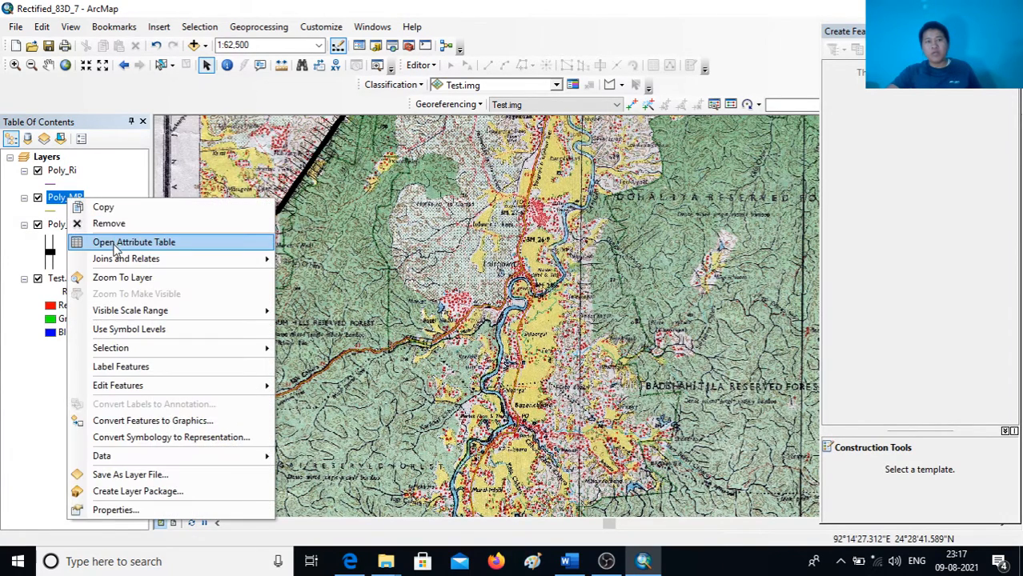
pyautogui.click(115, 240)
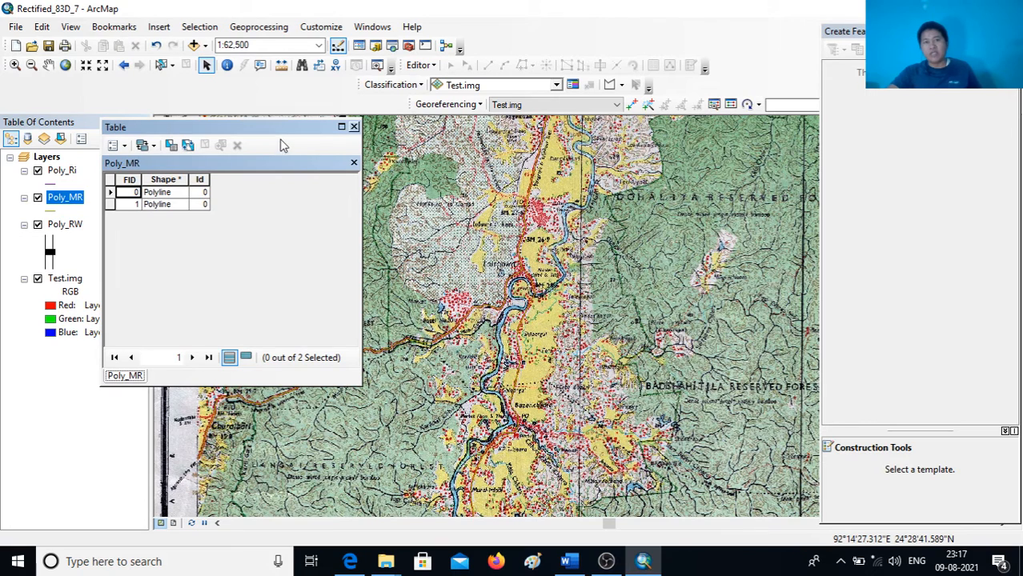
pyautogui.moveTo(272, 134); pyautogui.dragTo(211, 112)
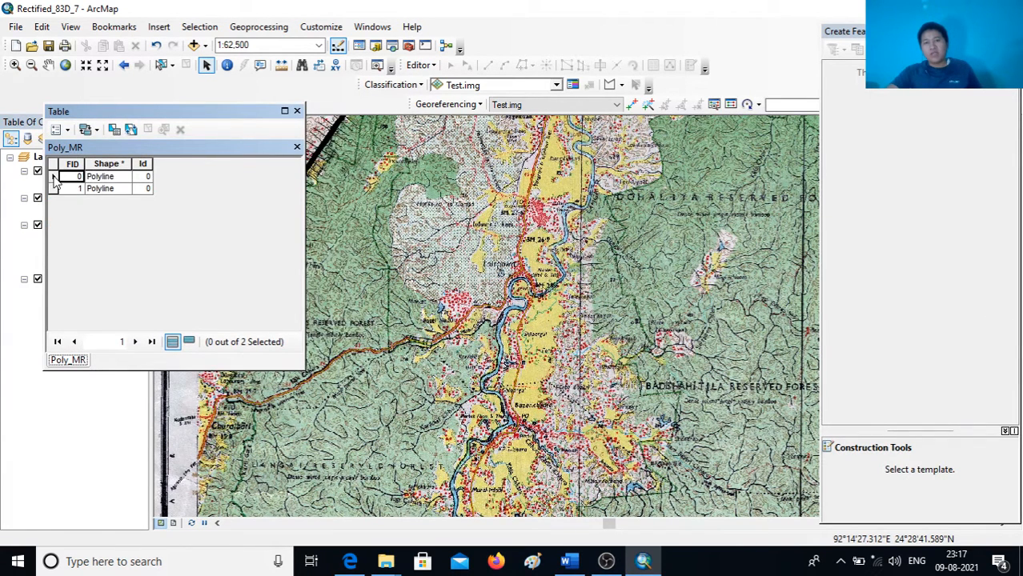
pyautogui.click(53, 177)
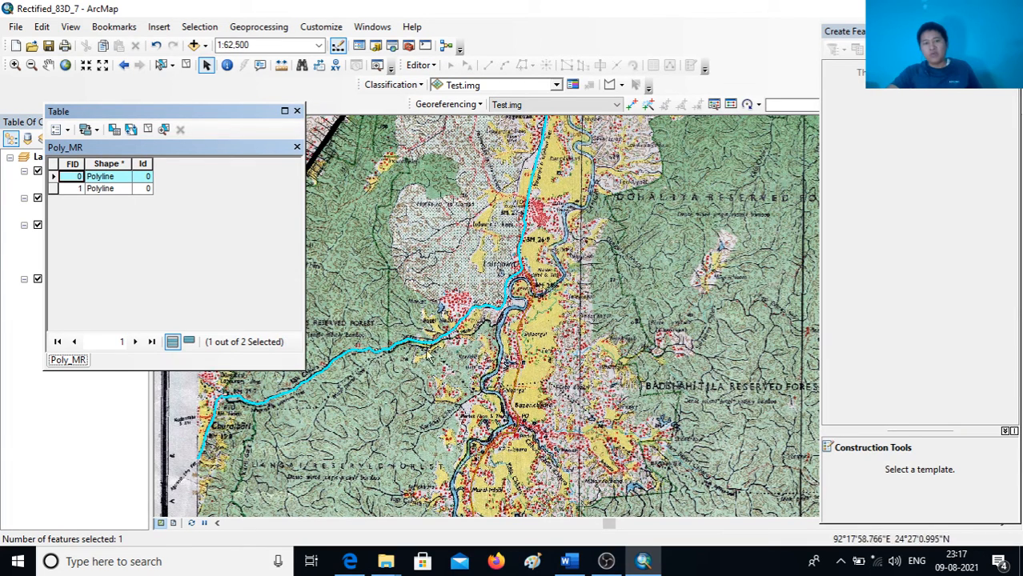
pyautogui.click(53, 188)
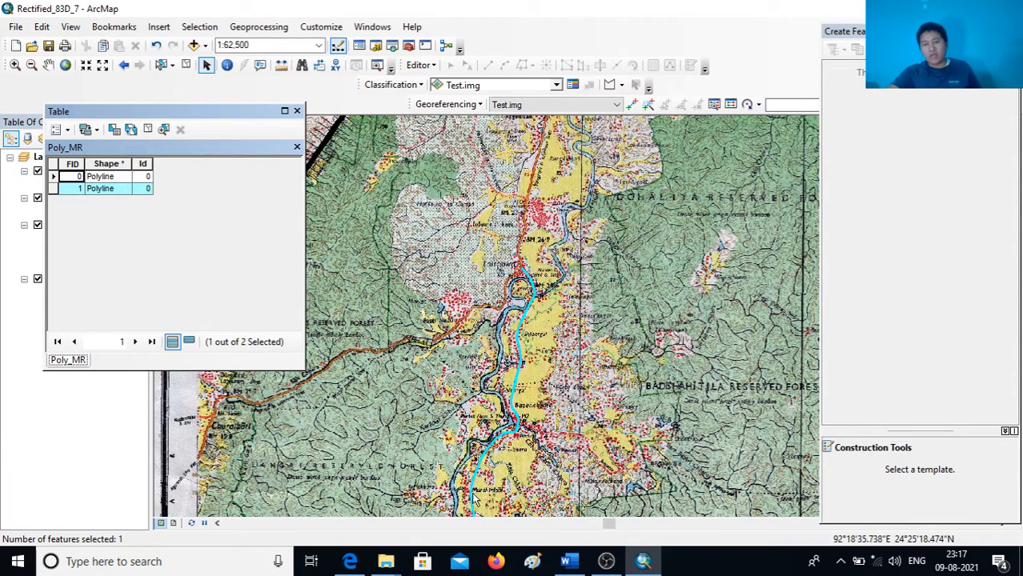
pyautogui.click(296, 112)
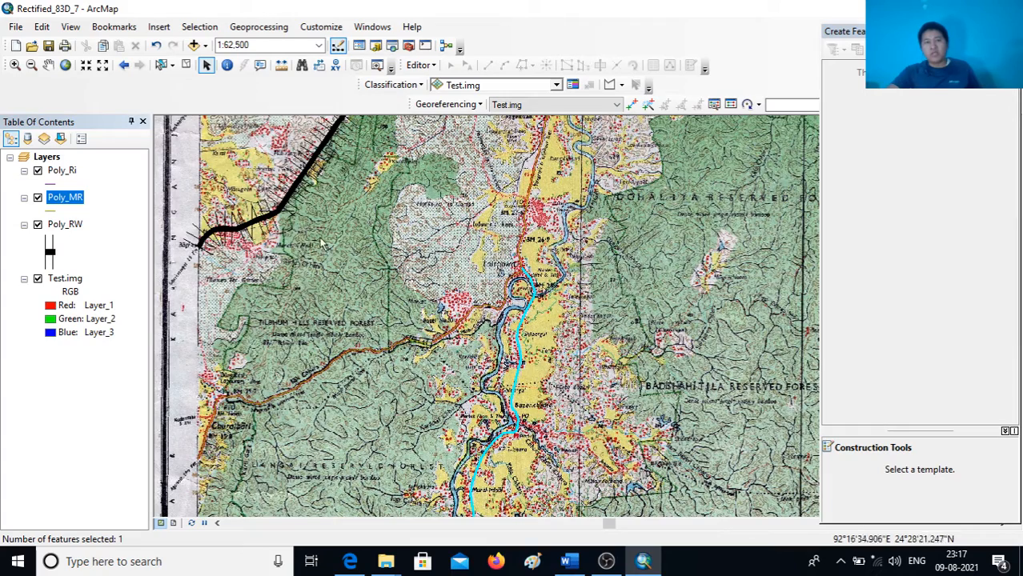
# Clear the selected road feature on the map
pyautogui.click(185, 65)
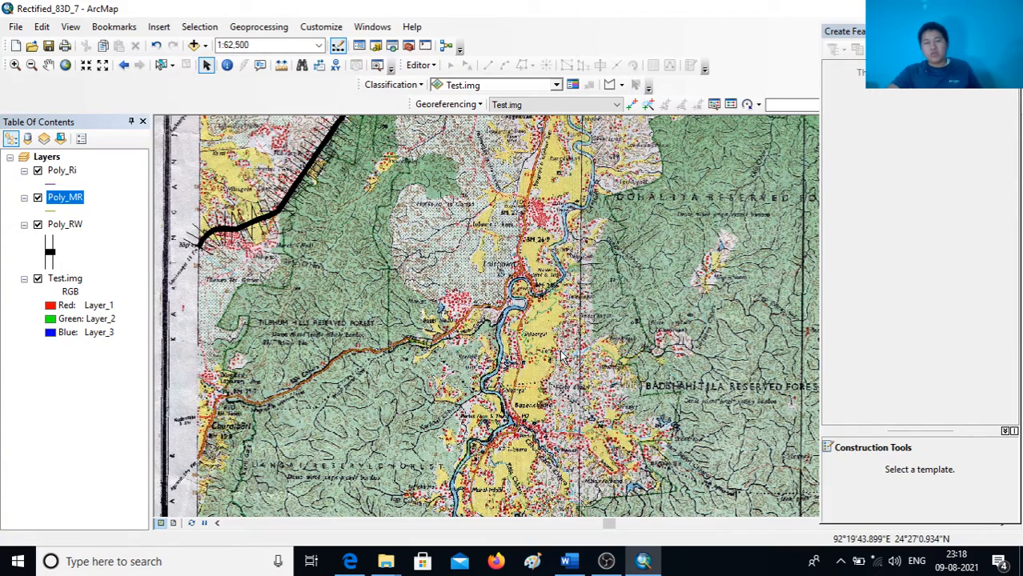
pyautogui.moveTo(529, 408); pyautogui.dragTo(487, 420)
pyautogui.moveTo(504, 305); pyautogui.dragTo(486, 397)
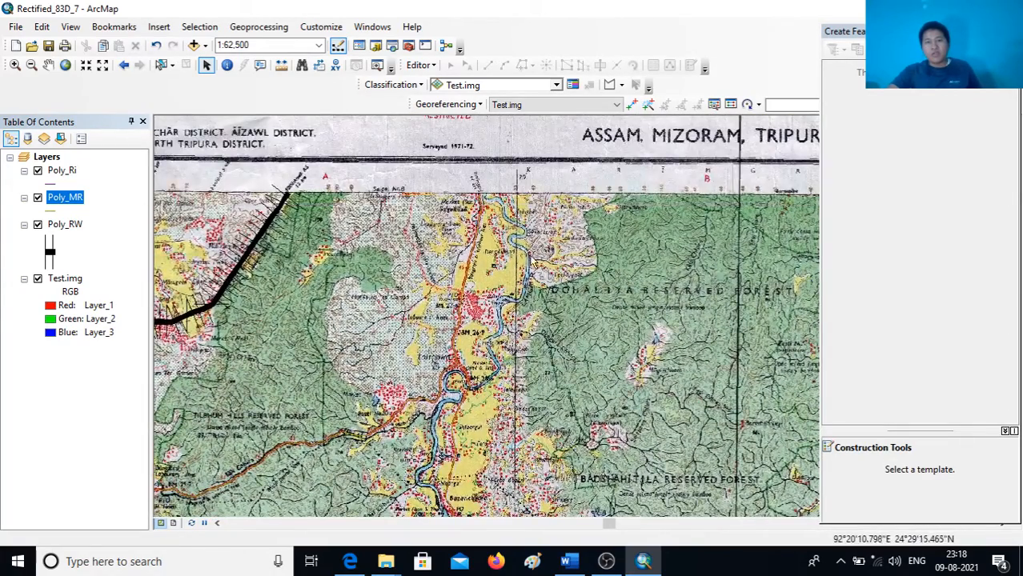
# Start an editing session and set up the Line tool with the Poly_Ri template at the river beside Munshirdoal
pyautogui.moveTo(531, 262); pyautogui.dragTo(499, 381)
pyautogui.moveTo(496, 447); pyautogui.dragTo(541, 243)
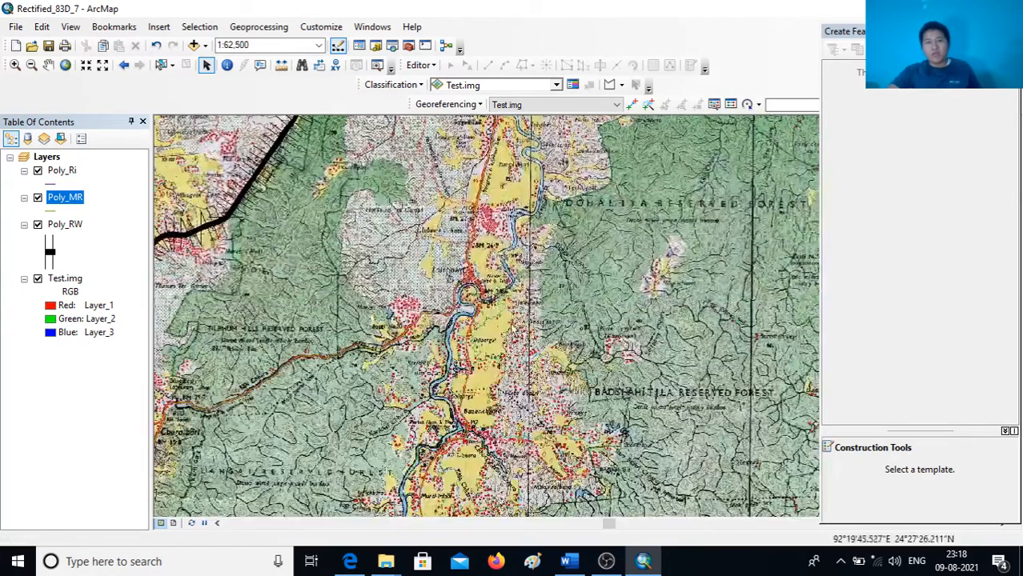
pyautogui.moveTo(512, 328); pyautogui.dragTo(543, 247)
pyautogui.moveTo(506, 350); pyautogui.dragTo(512, 259)
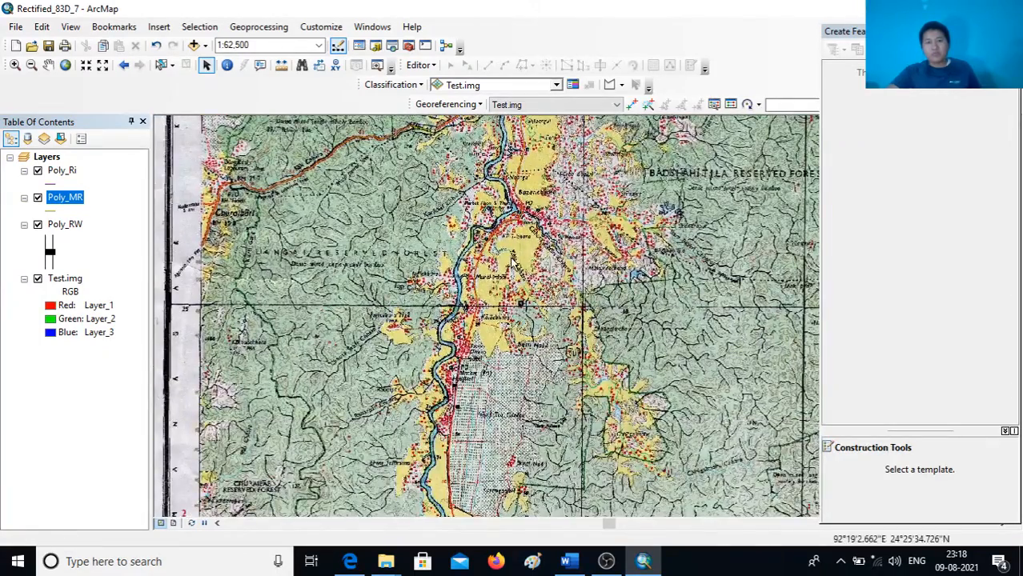
pyautogui.scroll(4, 476, 294)
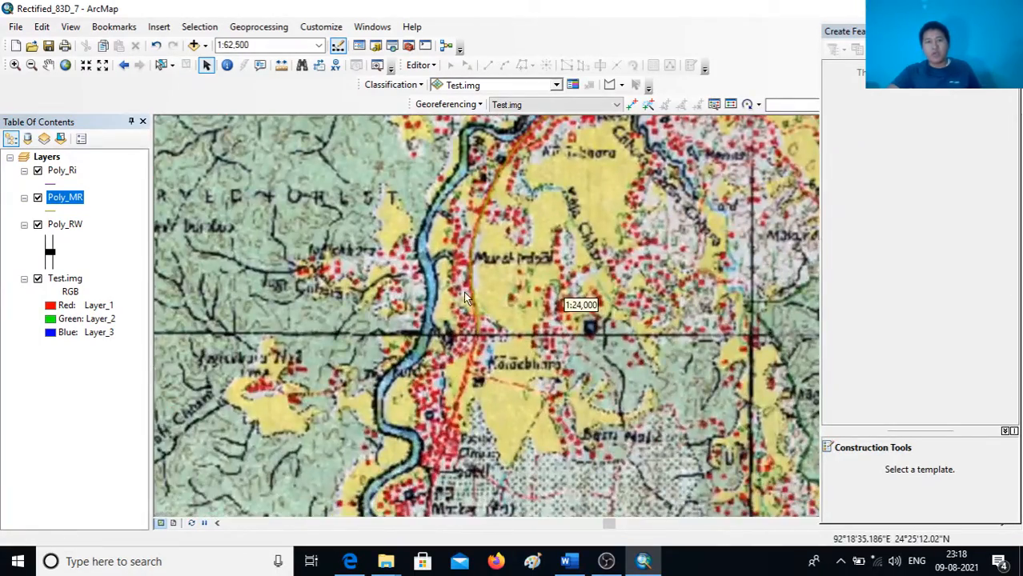
pyautogui.scroll(1, 451, 300)
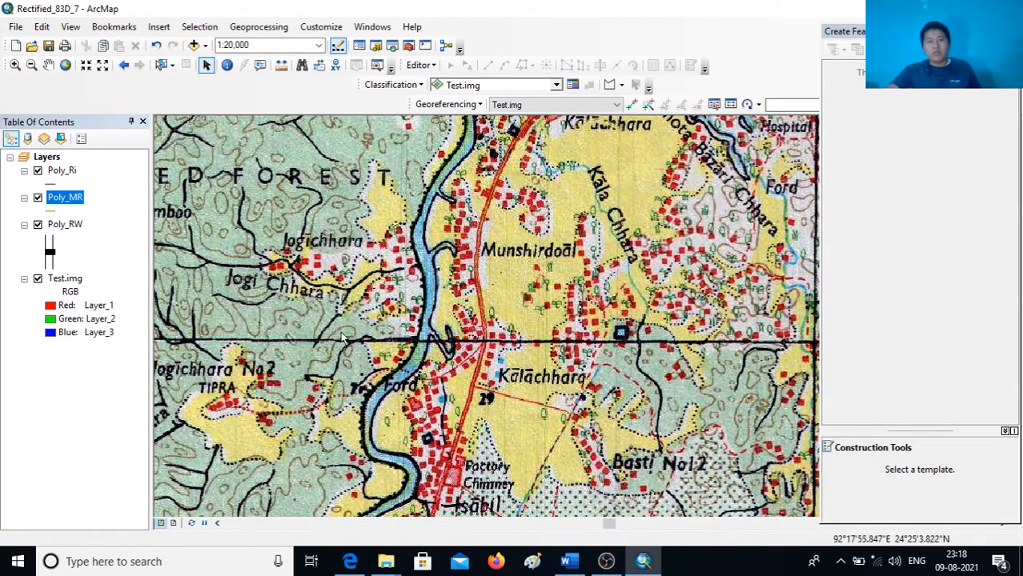
pyautogui.scroll(2, 453, 320)
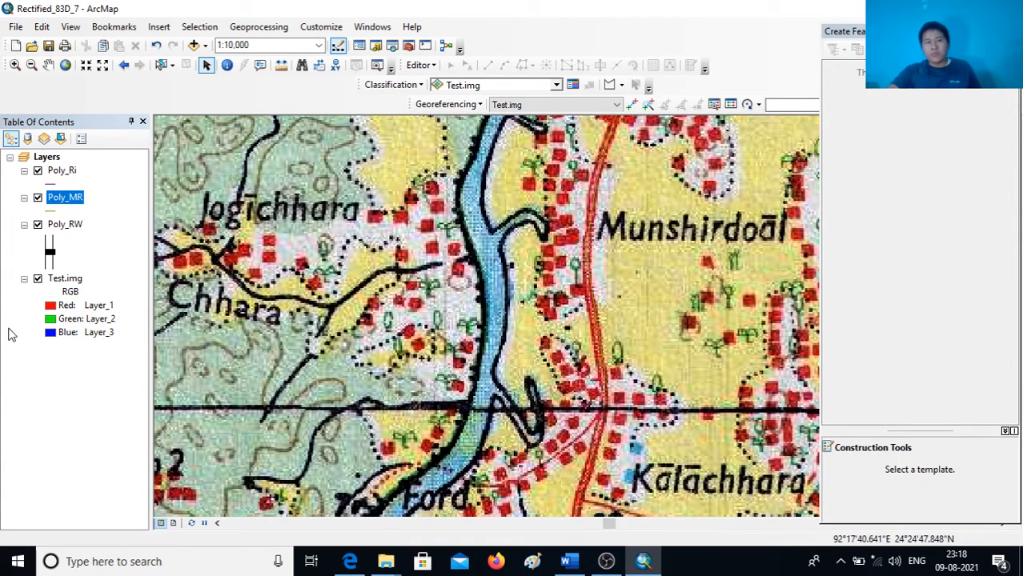
pyautogui.moveTo(528, 281); pyautogui.dragTo(478, 352)
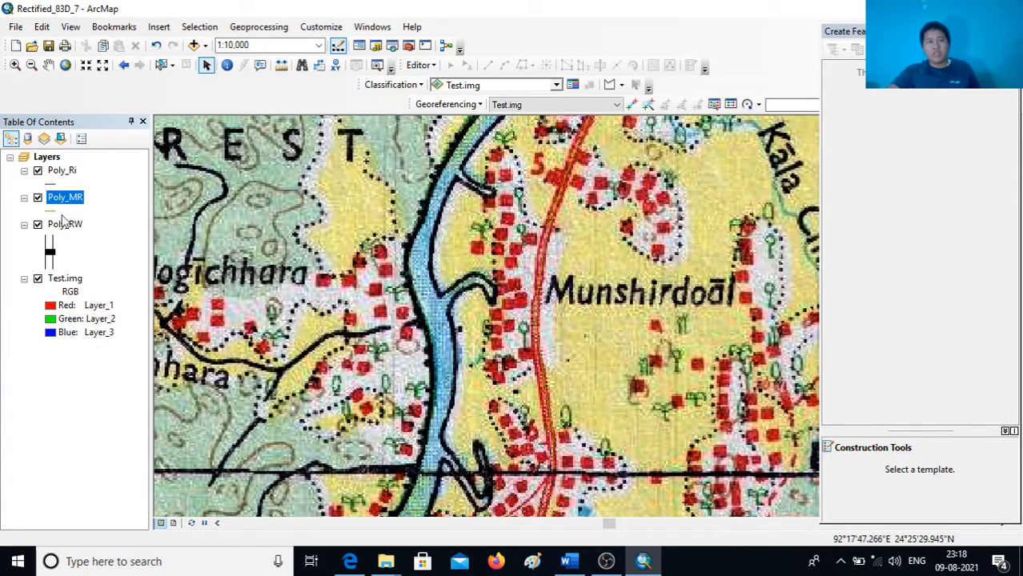
pyautogui.click(62, 174)
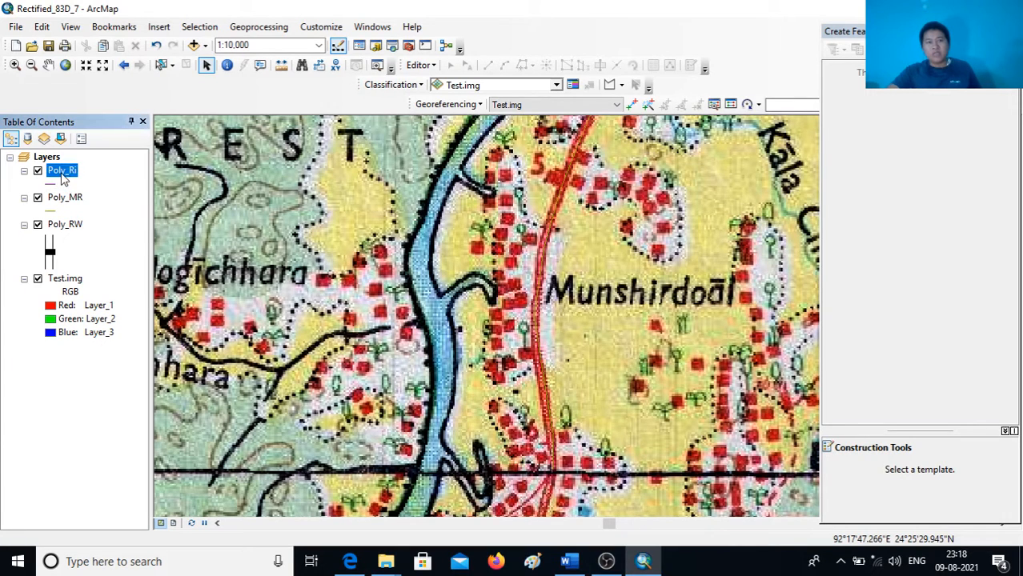
pyautogui.click(431, 66)
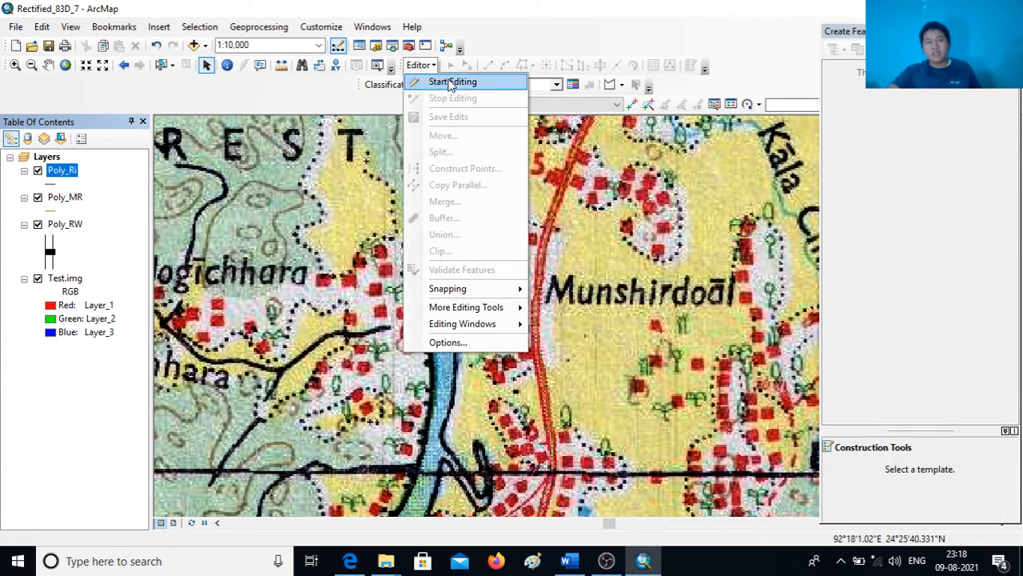
pyautogui.click(450, 81)
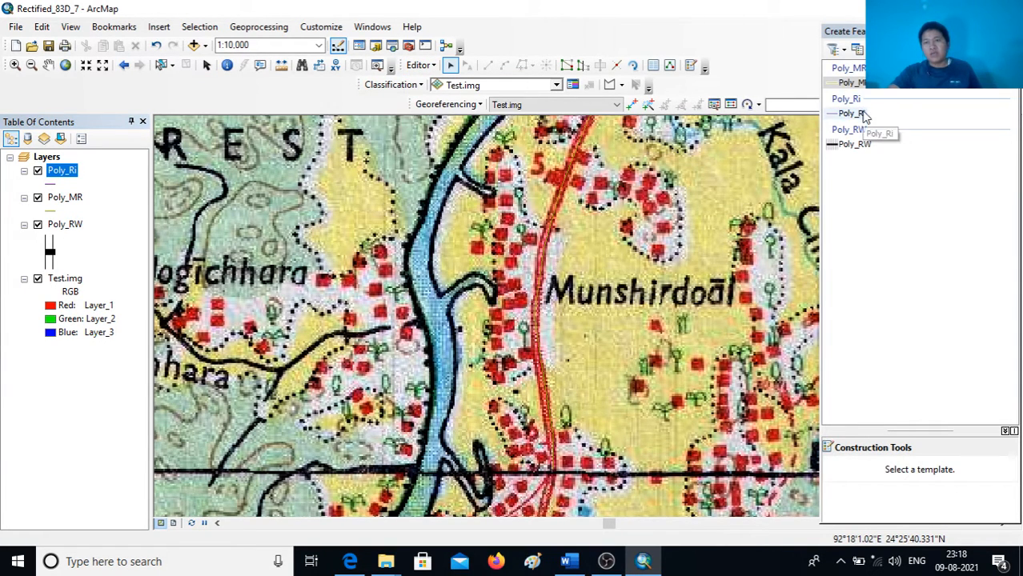
pyautogui.click(861, 118)
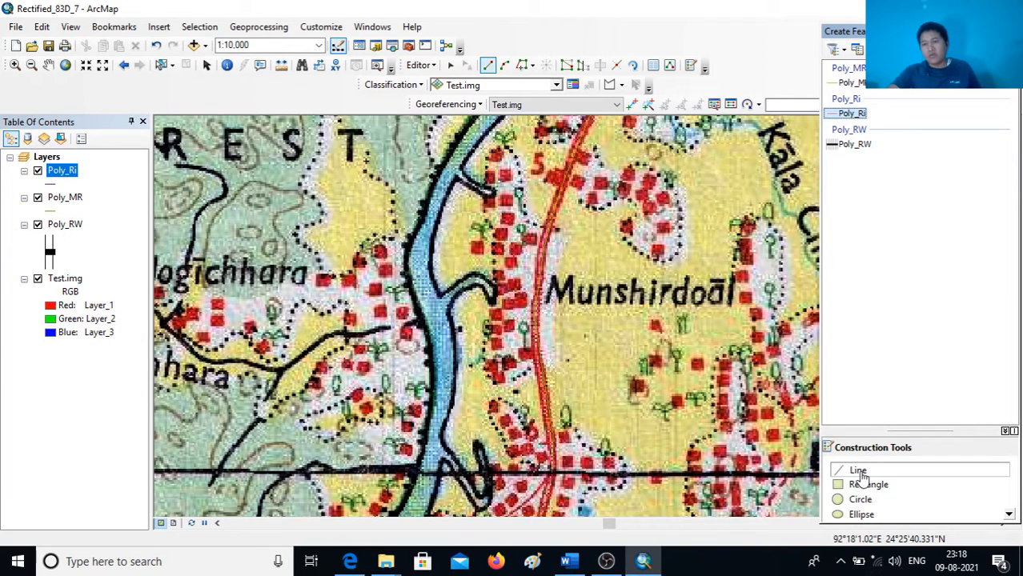
pyautogui.click(860, 472)
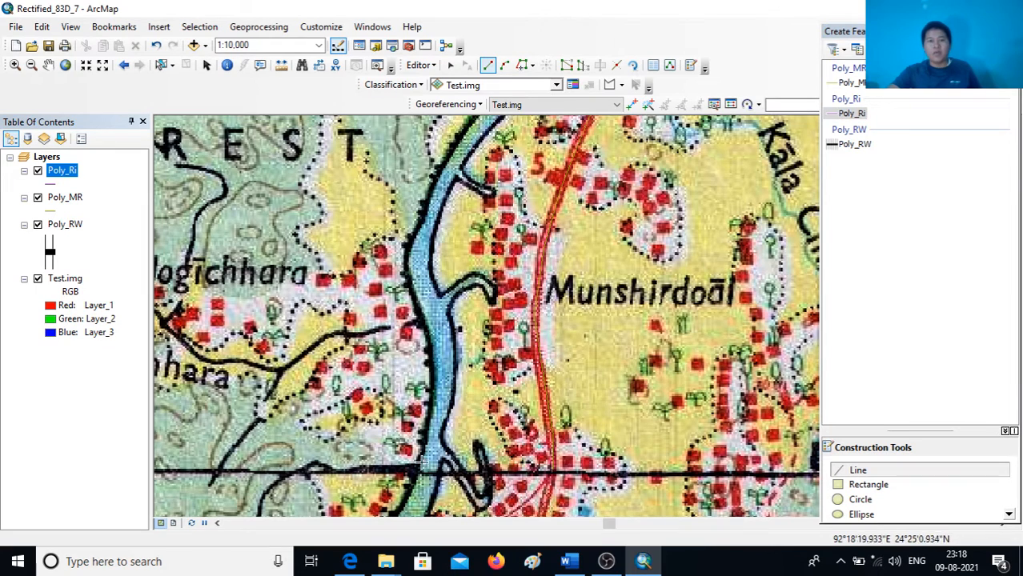
# Start a Poly_Ri line where the horizontal grid line crosses the river and trace the river northward past Munshirdoal
pyautogui.click(428, 472)
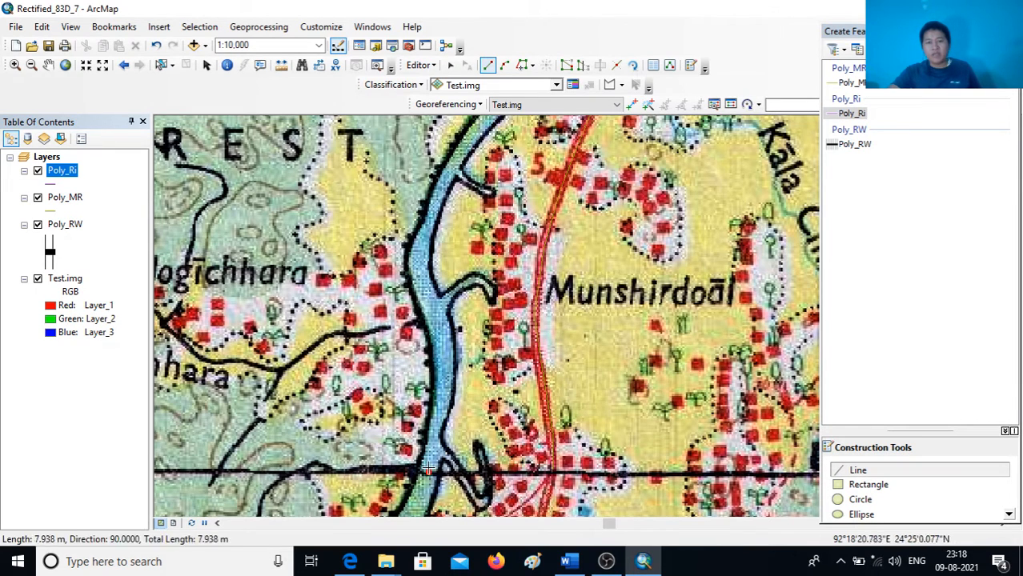
pyautogui.click(440, 425)
pyautogui.click(444, 370)
pyautogui.click(435, 318)
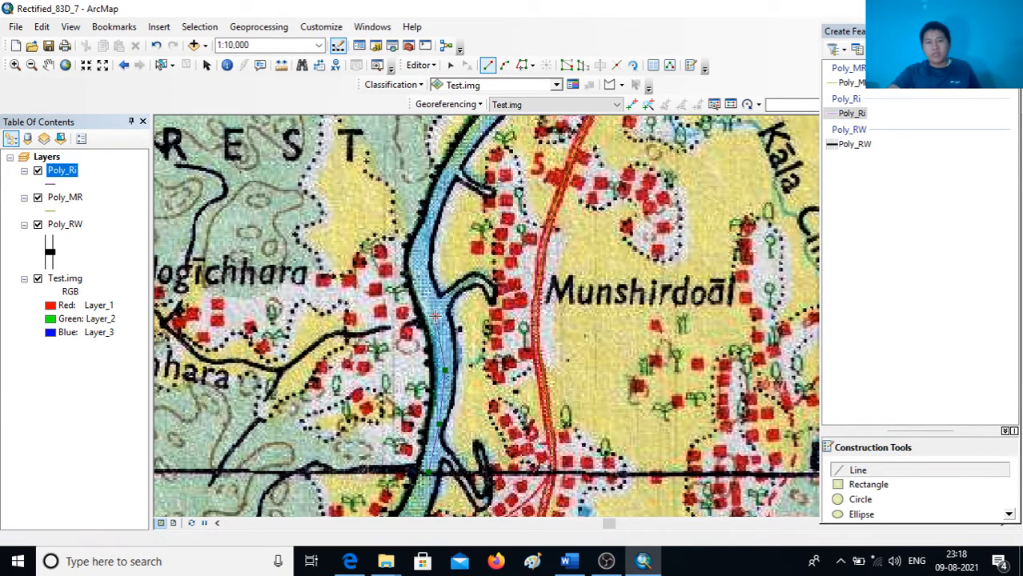
pyautogui.click(417, 264)
pyautogui.click(429, 217)
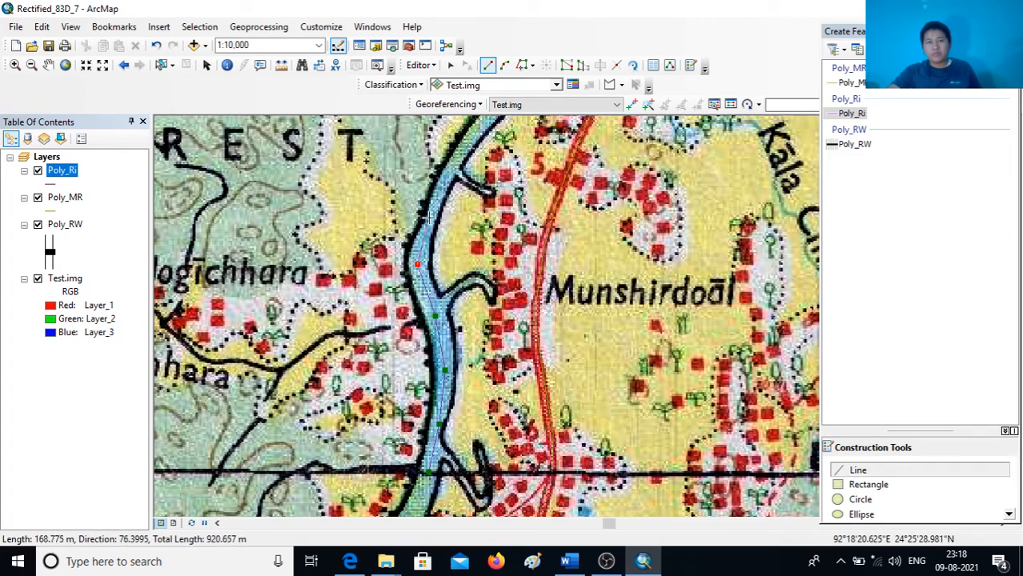
pyautogui.click(449, 168)
pyautogui.click(472, 134)
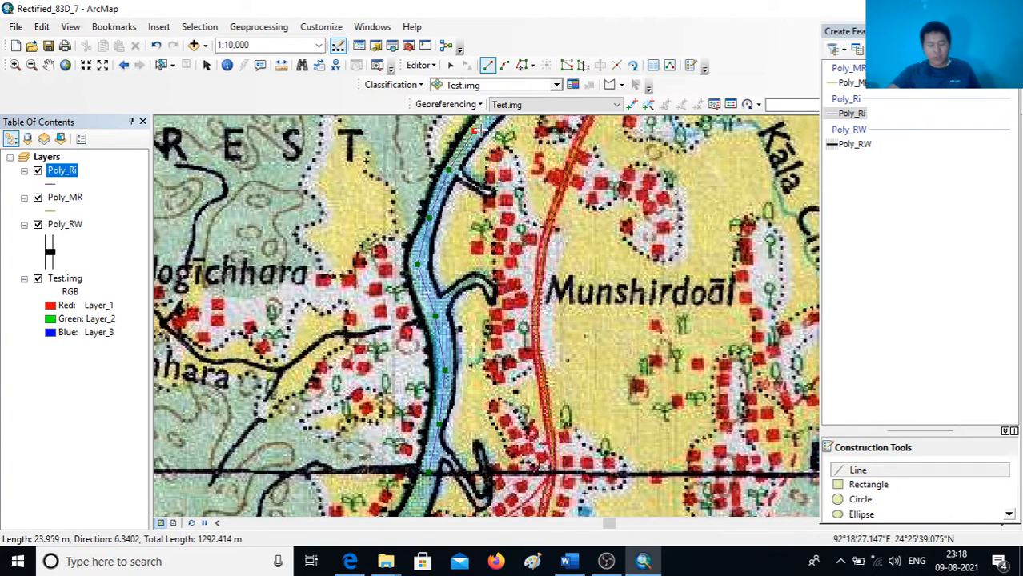
# Continue the Poly_Ri line along the river past Kalachhara and the Bazarichhara confluence to the bend west of Shibergul
pyautogui.moveTo(480, 130); pyautogui.dragTo(399, 354)
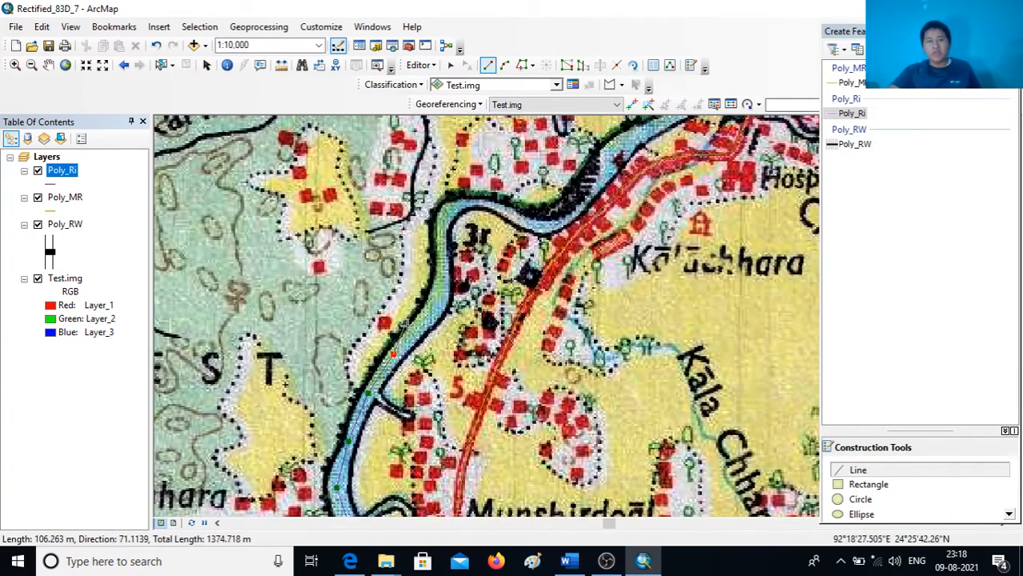
pyautogui.click(422, 322)
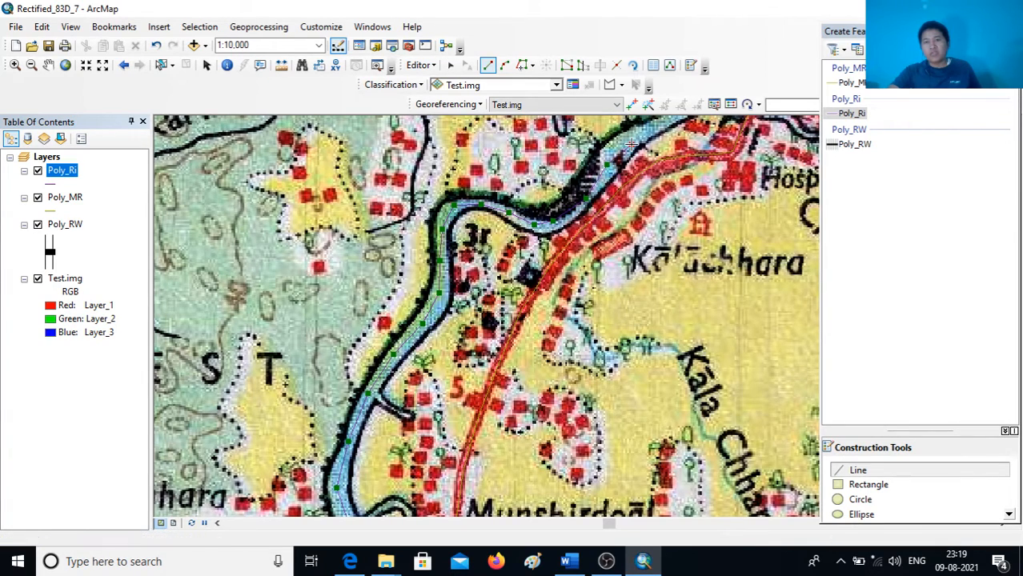
pyautogui.moveTo(654, 124); pyautogui.dragTo(522, 368)
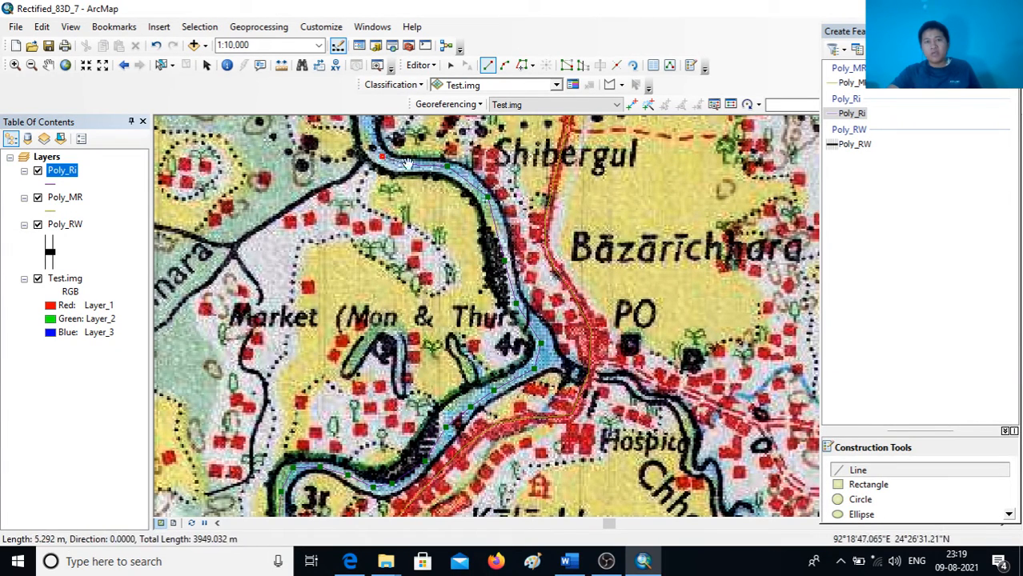
# Extend the river line past the Karikhal ferry and the mouth of Hatai Chhara to the bend near the main road
pyautogui.moveTo(408, 163); pyautogui.dragTo(474, 406)
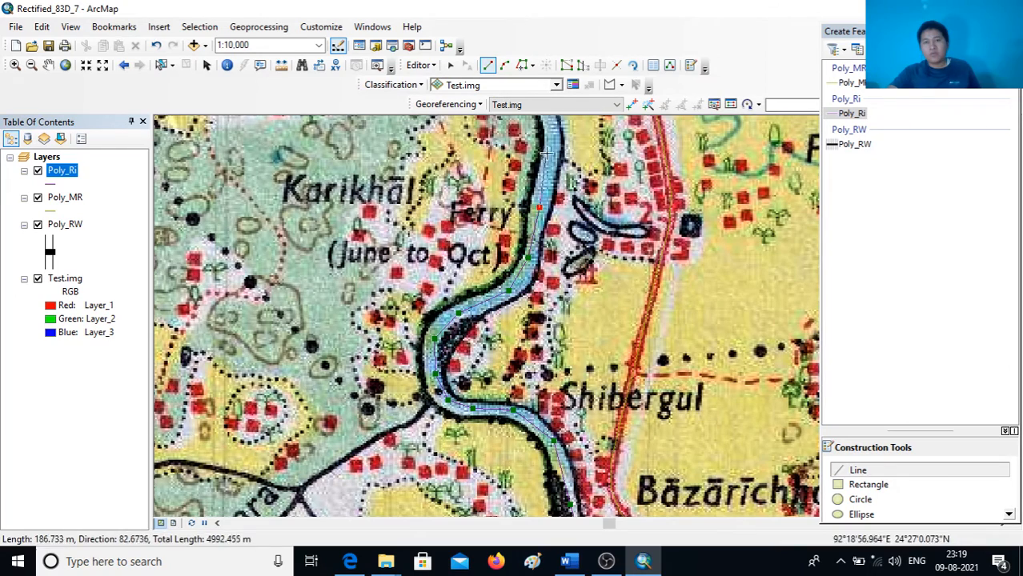
pyautogui.moveTo(546, 152); pyautogui.dragTo(528, 374)
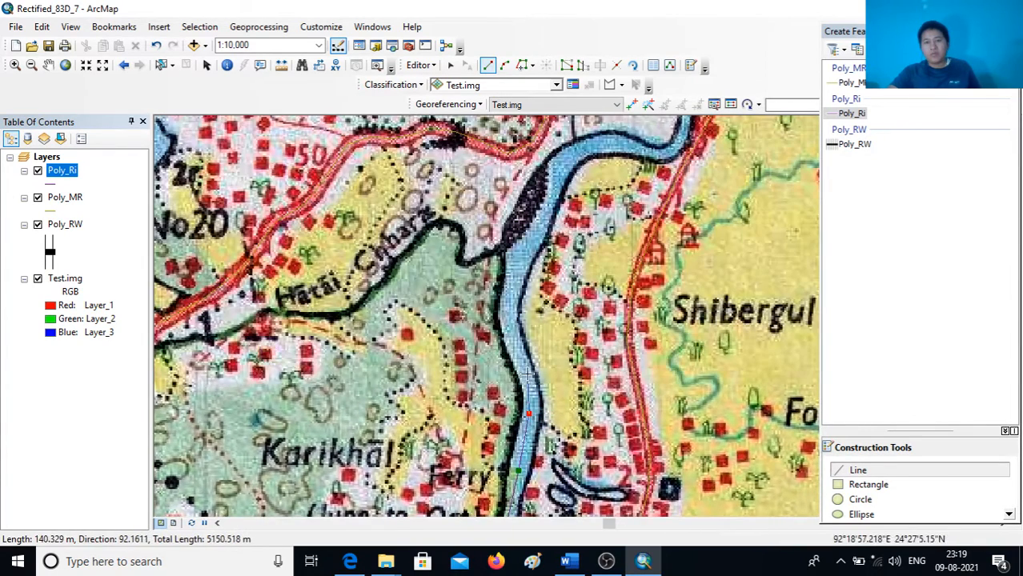
pyautogui.click(511, 328)
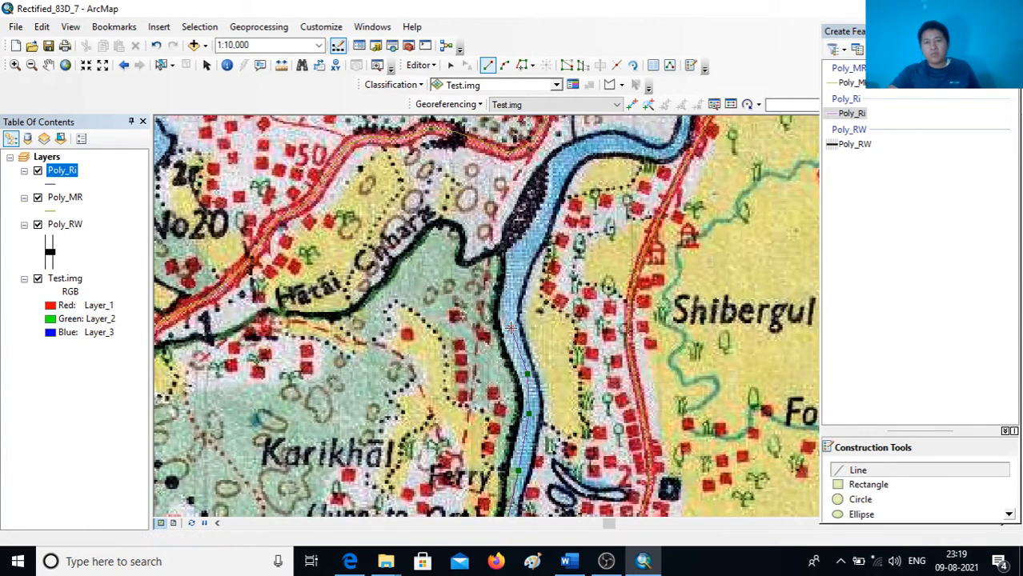
pyautogui.click(531, 218)
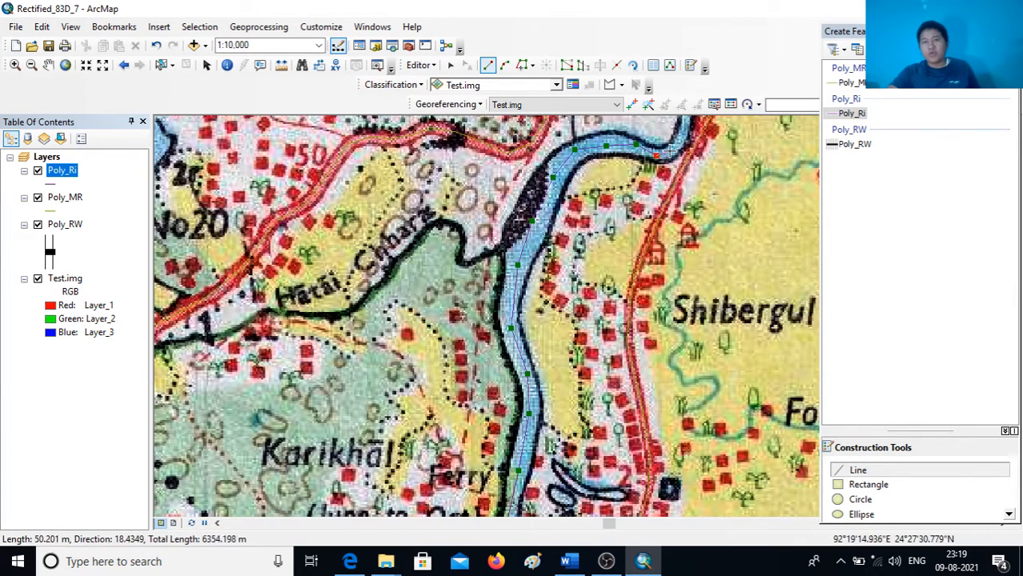
# Trace the river loop south of Loirpowa, across the road at BM 28.6, to the bend beside the Wed & Sat market
pyautogui.moveTo(690, 150); pyautogui.dragTo(552, 432)
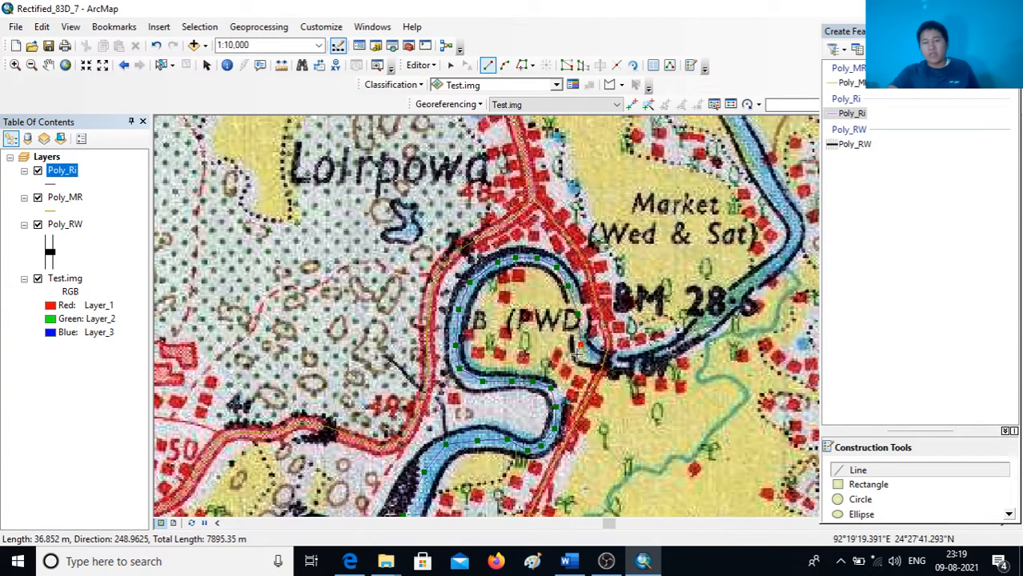
pyautogui.click(585, 357)
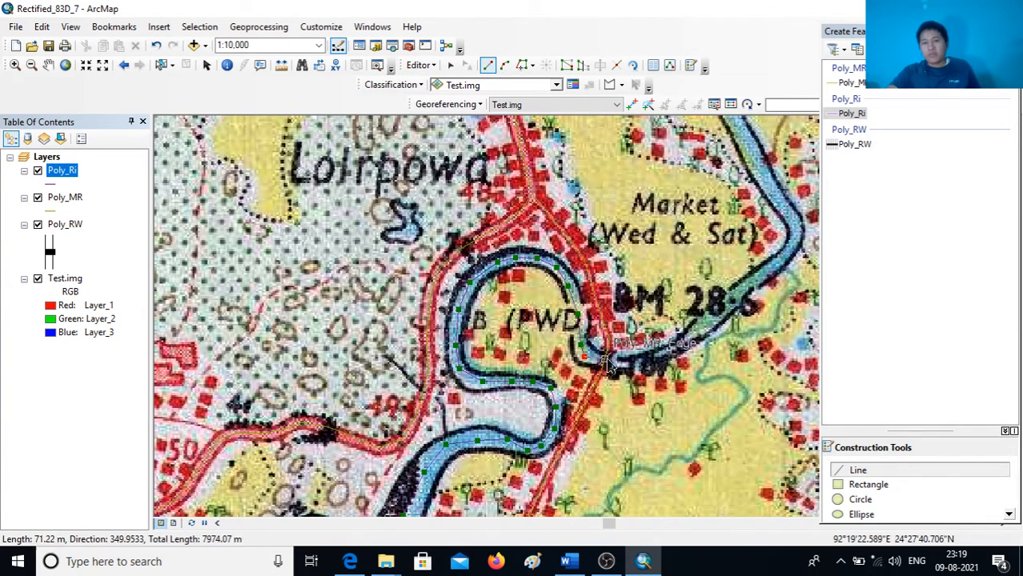
pyautogui.click(636, 359)
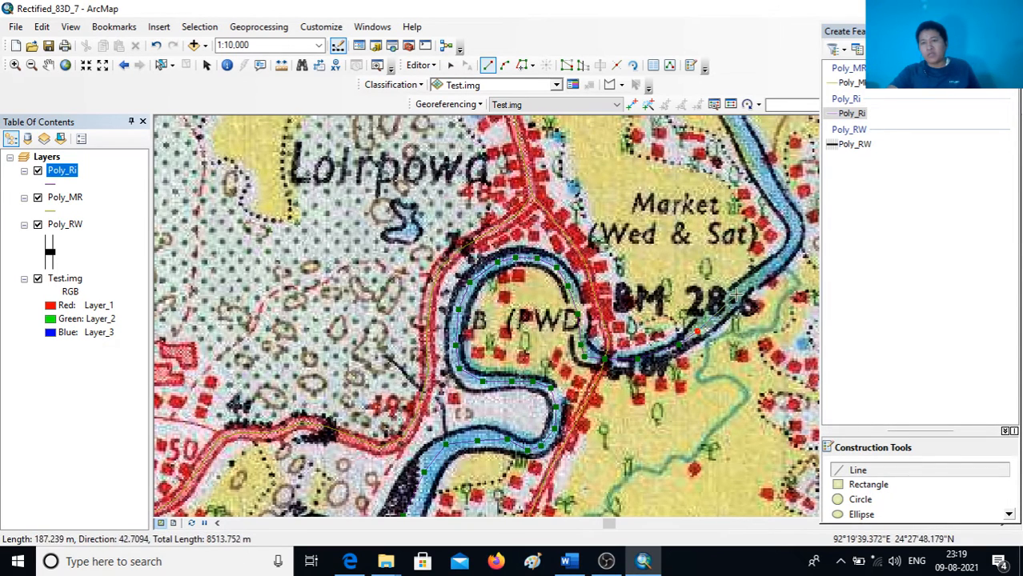
pyautogui.click(770, 271)
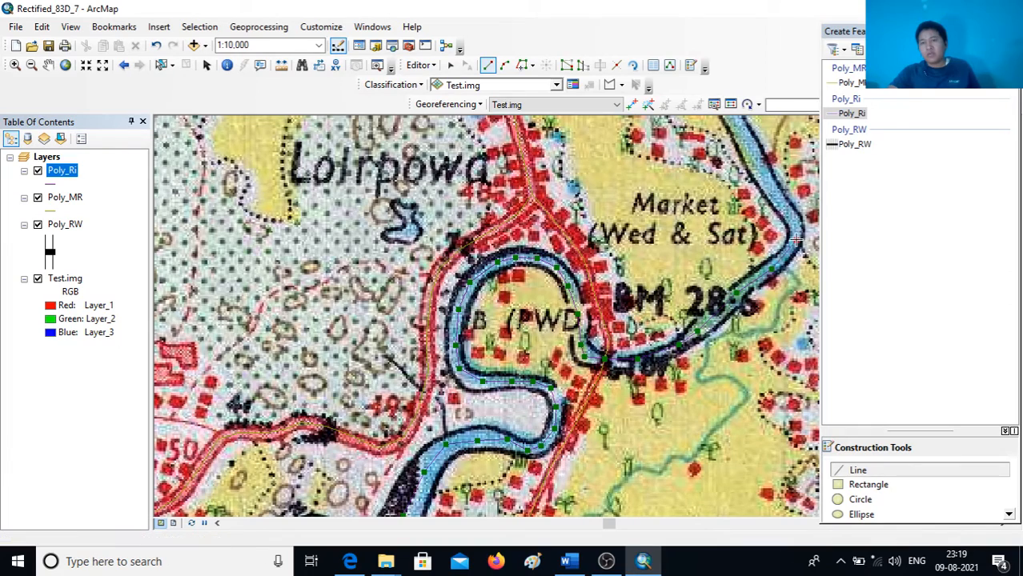
pyautogui.click(789, 212)
# Continue the river line north past Hataiband and around the bend beside the Factory Chimney
pyautogui.moveTo(778, 220)
pyautogui.mouseDown()
pyautogui.moveTo(754, 307)
pyautogui.moveTo(682, 415)
pyautogui.mouseUp()
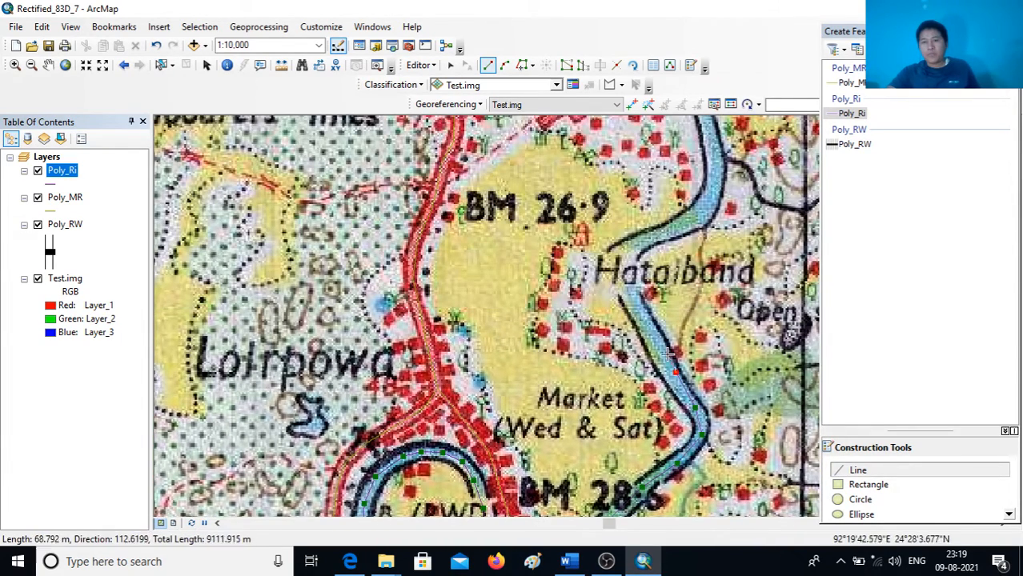
pyautogui.click(635, 304)
pyautogui.click(642, 238)
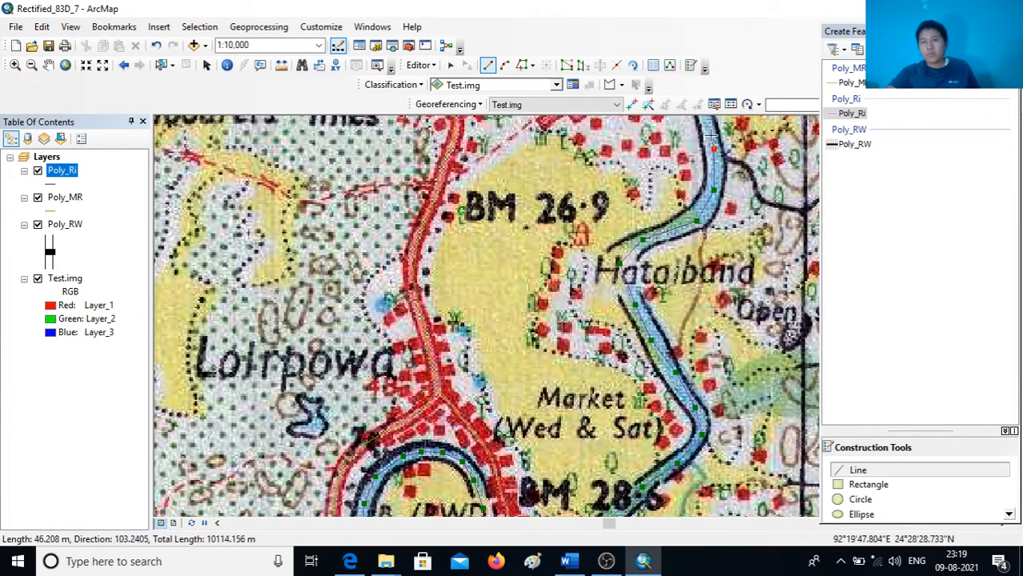
pyautogui.moveTo(710, 159); pyautogui.dragTo(655, 475)
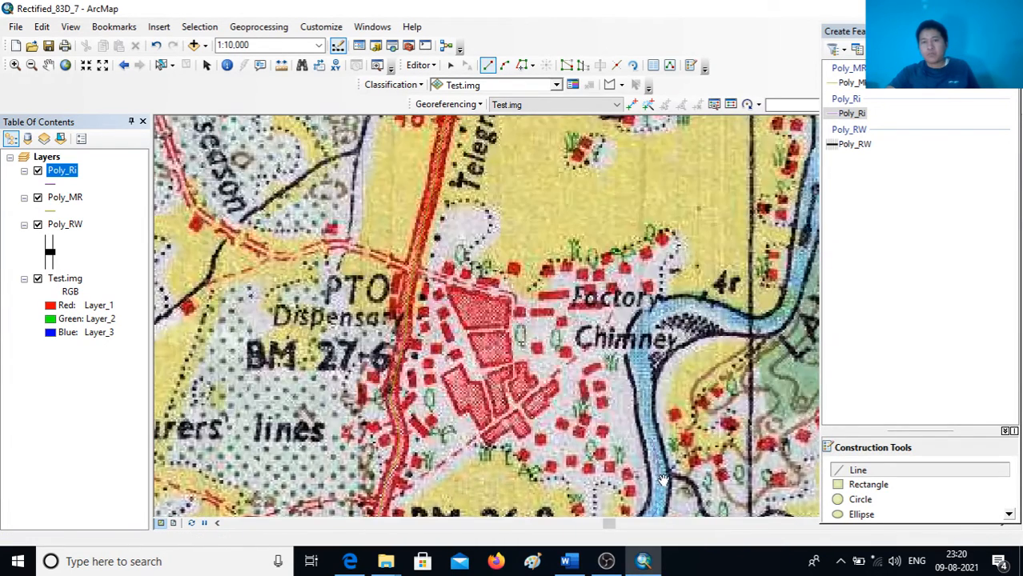
pyautogui.click(642, 373)
pyautogui.click(657, 335)
pyautogui.click(701, 322)
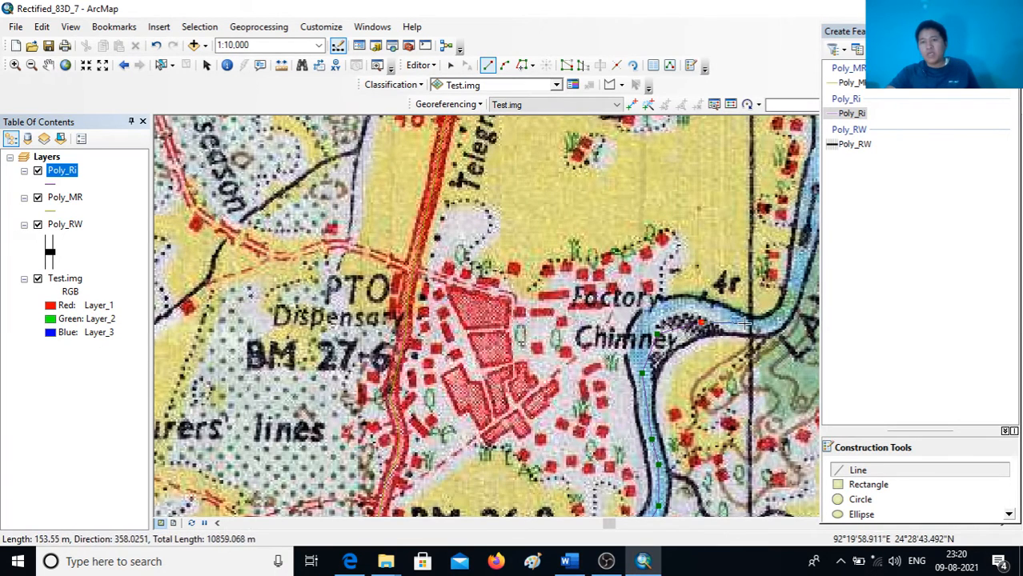
# Trace the Langai R stretch from the 4r bend northward and around the curve east of Dengarband
pyautogui.moveTo(748, 328); pyautogui.dragTo(653, 476)
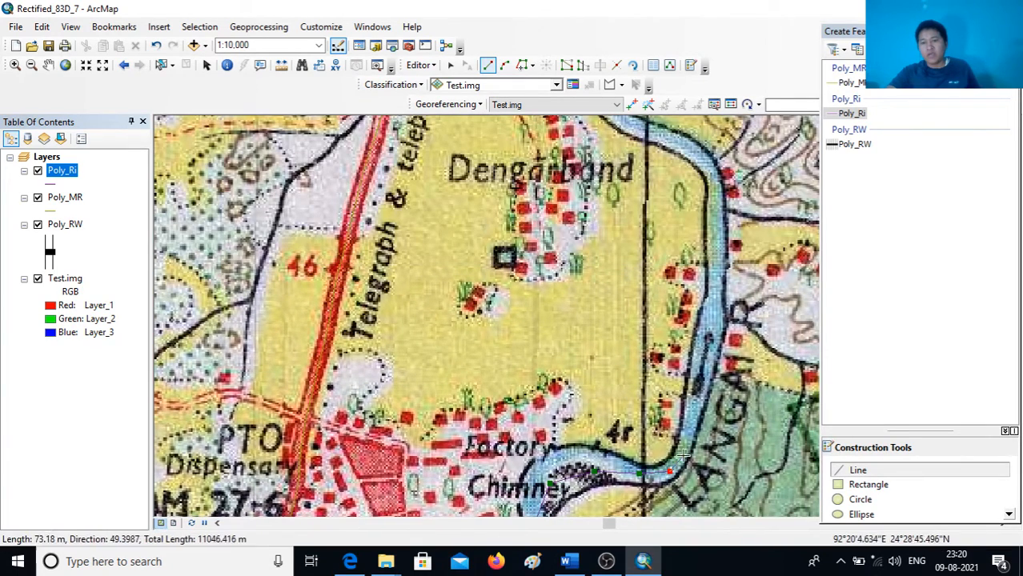
pyautogui.click(699, 376)
pyautogui.click(711, 318)
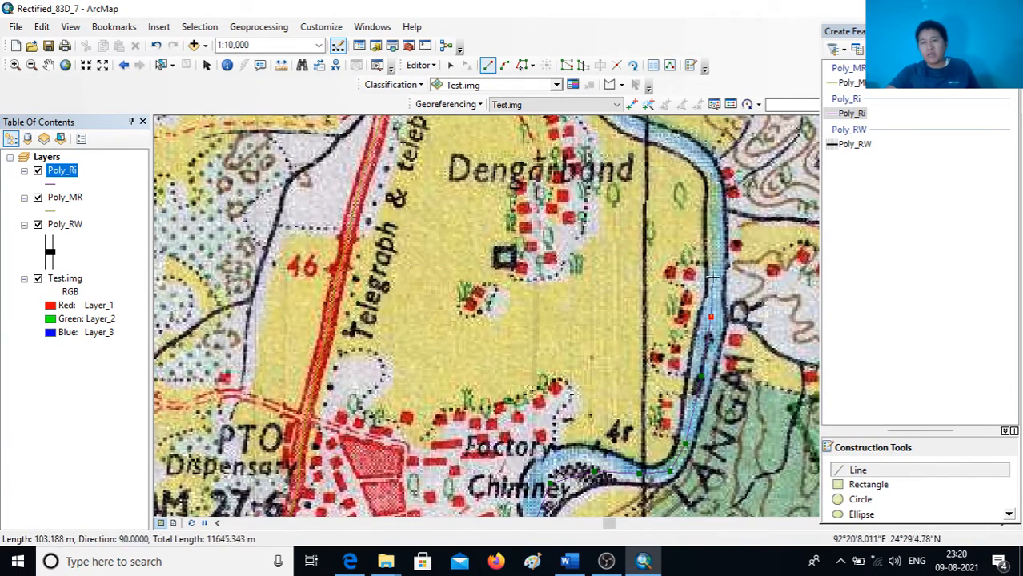
pyautogui.click(715, 257)
pyautogui.click(707, 165)
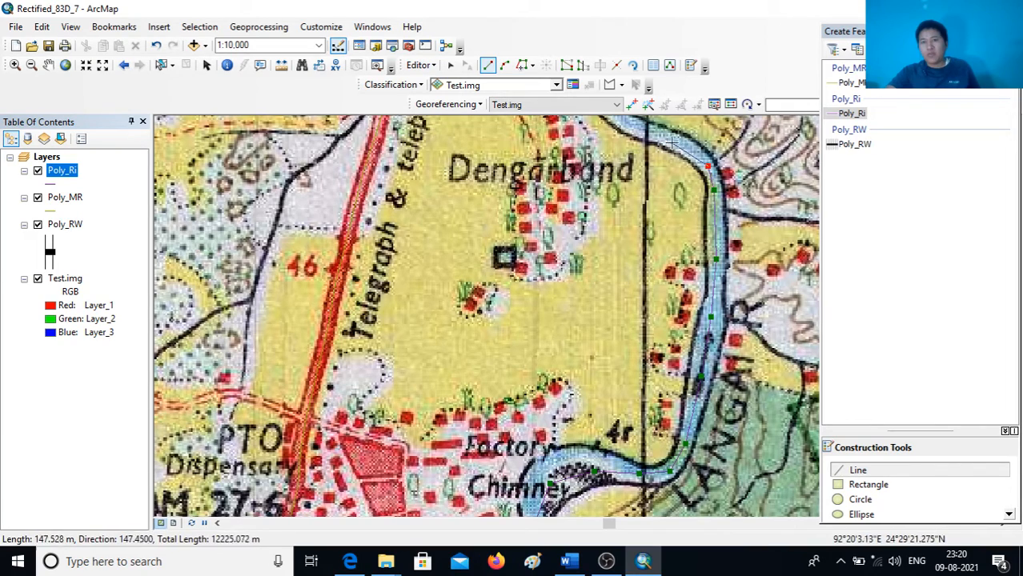
pyautogui.click(654, 133)
# Trace the river from the curve east of Dengarband through the S-bend to the stretch southwest of Isaighat
pyautogui.moveTo(715, 182)
pyautogui.mouseDown()
pyautogui.moveTo(742, 275)
pyautogui.moveTo(759, 419)
pyautogui.mouseUp()
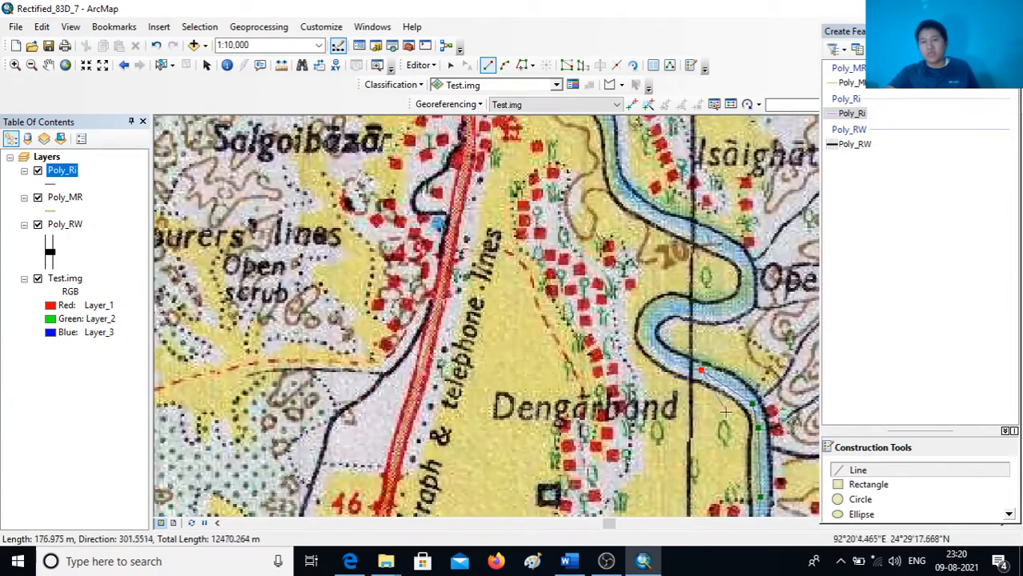
pyautogui.click(664, 355)
pyautogui.click(649, 328)
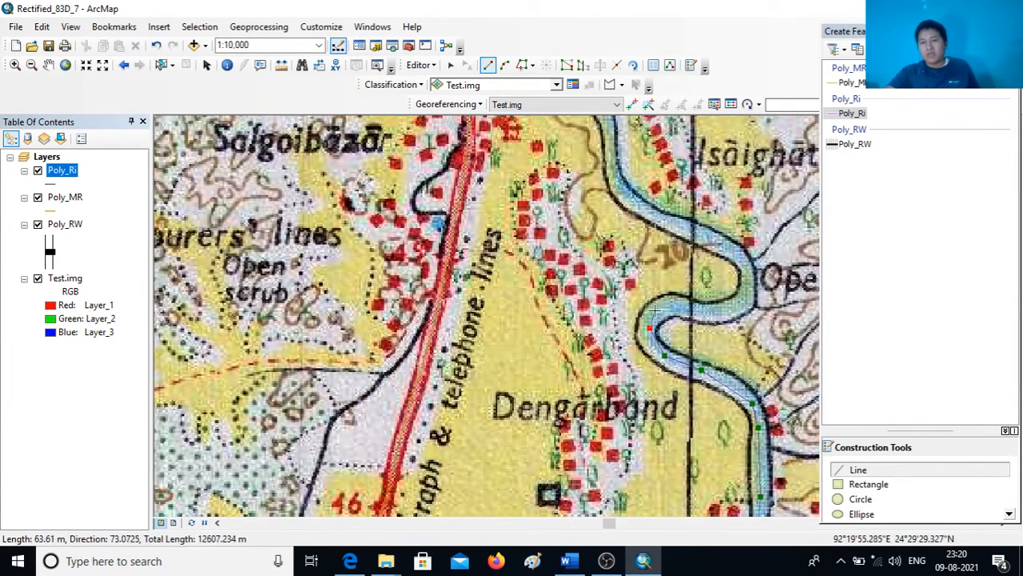
pyautogui.click(750, 280)
pyautogui.click(735, 250)
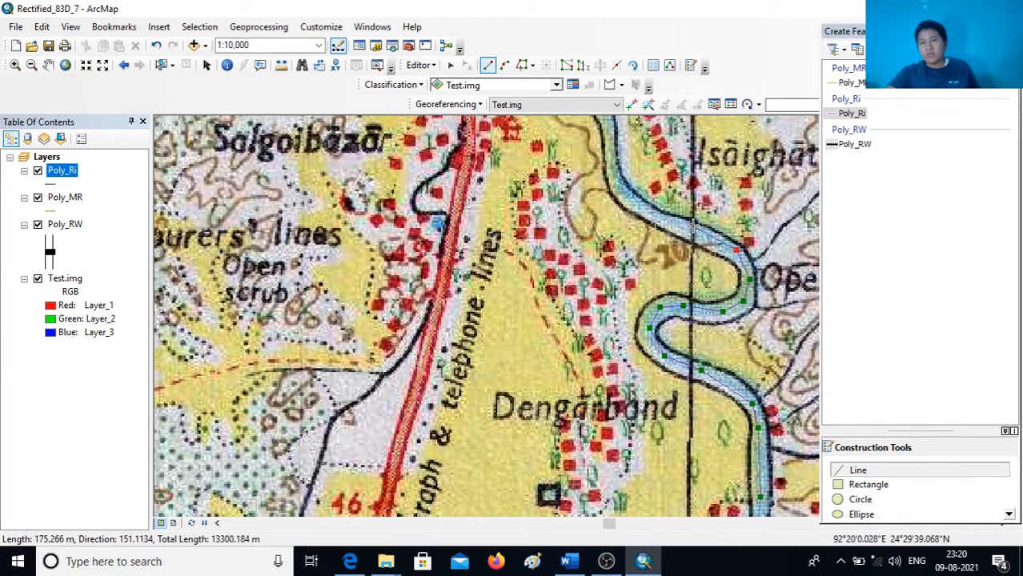
pyautogui.click(687, 228)
pyautogui.click(621, 194)
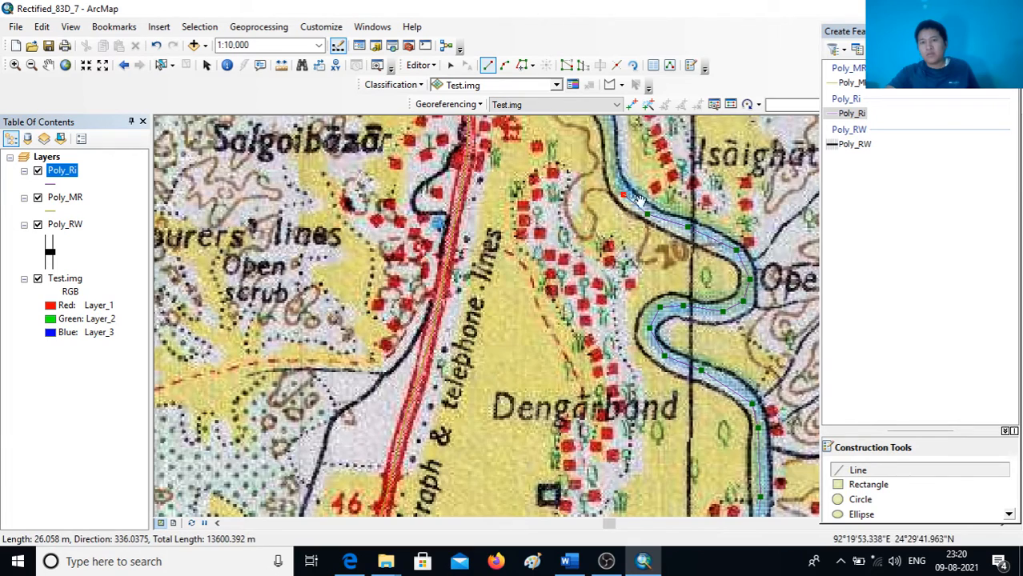
# Trace the remaining river past Isaighat to the map's northern border beside the Karimganj road, and finish the Poly_Ri line
pyautogui.moveTo(618, 172); pyautogui.dragTo(572, 389)
pyautogui.click(565, 375)
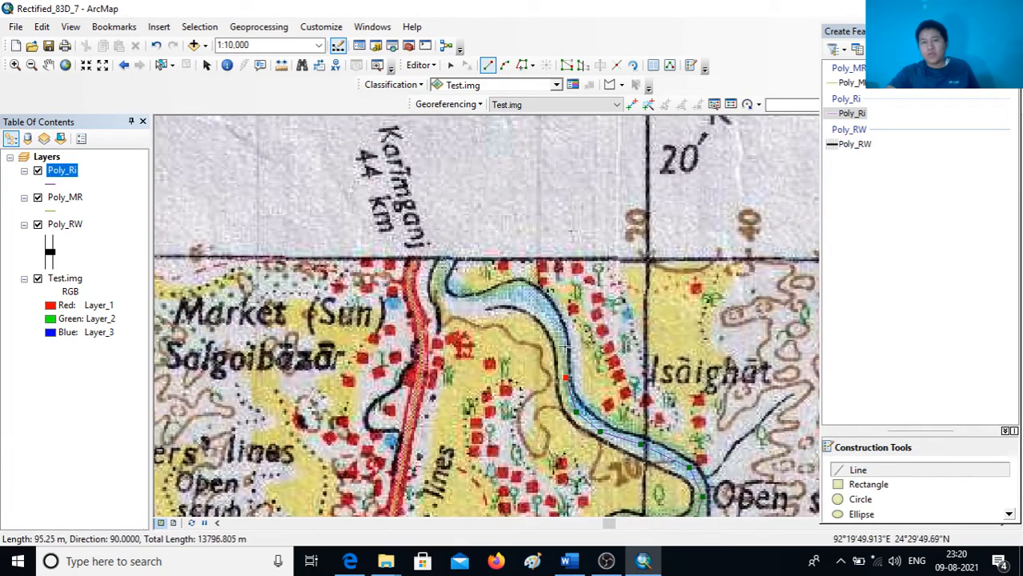
pyautogui.click(558, 336)
pyautogui.click(539, 300)
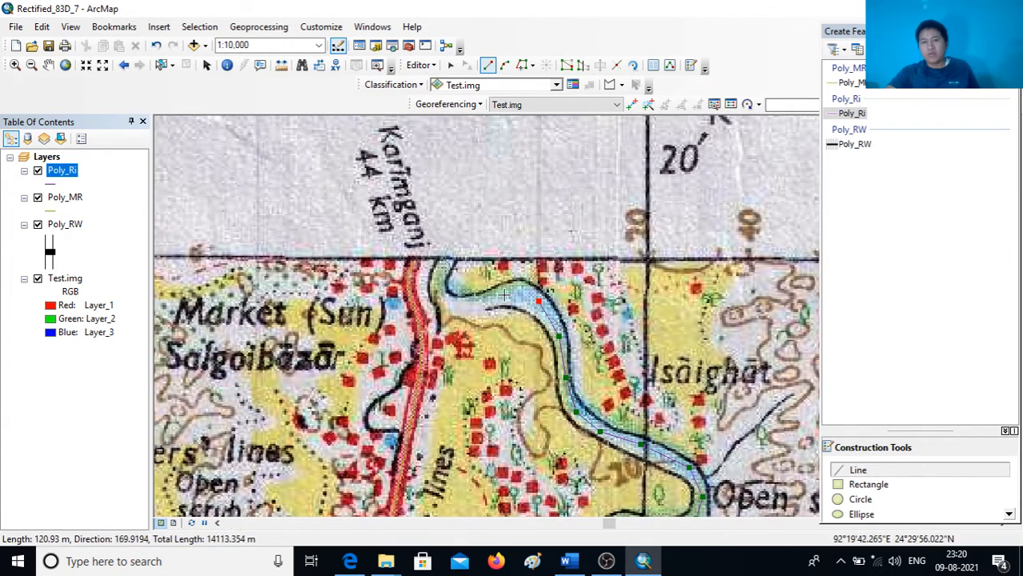
pyautogui.click(502, 296)
pyautogui.click(469, 304)
pyautogui.click(444, 296)
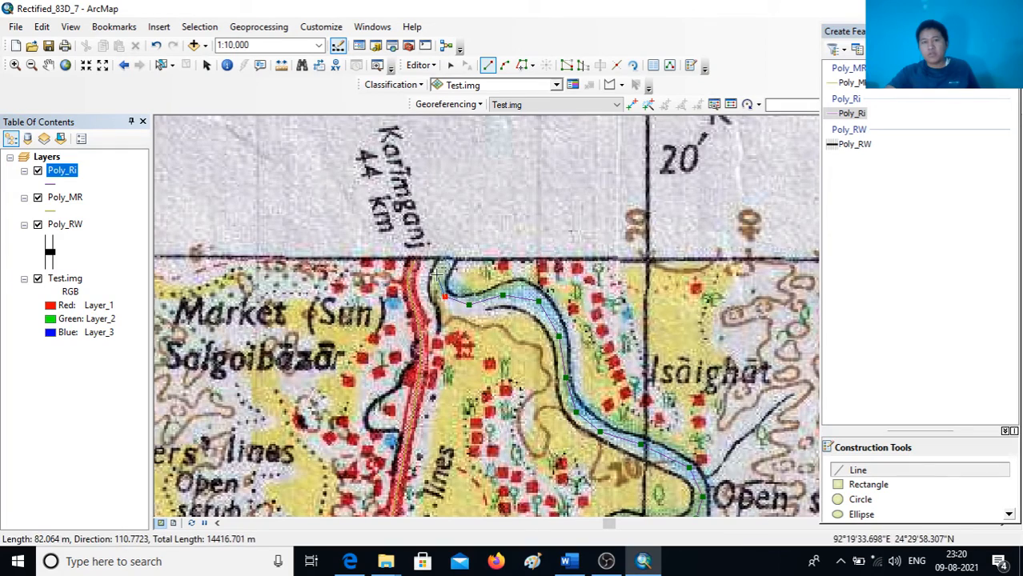
pyautogui.click(436, 276)
pyautogui.doubleClick(445, 261)
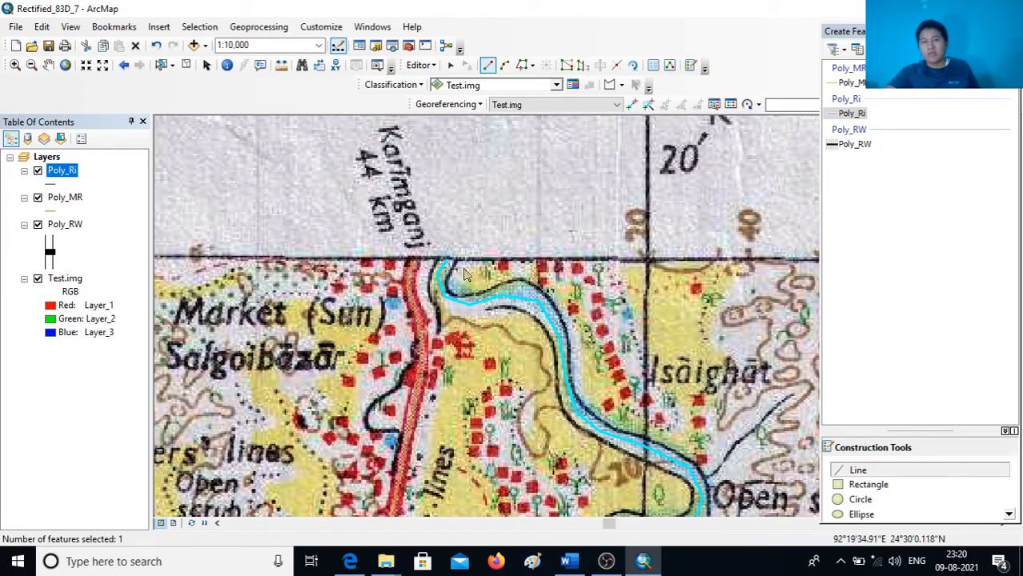
# Review the course of the finished river line against the toposheet from the northern border southward
pyautogui.scroll(1, 604, 436)
pyautogui.scroll(-3, 605, 436)
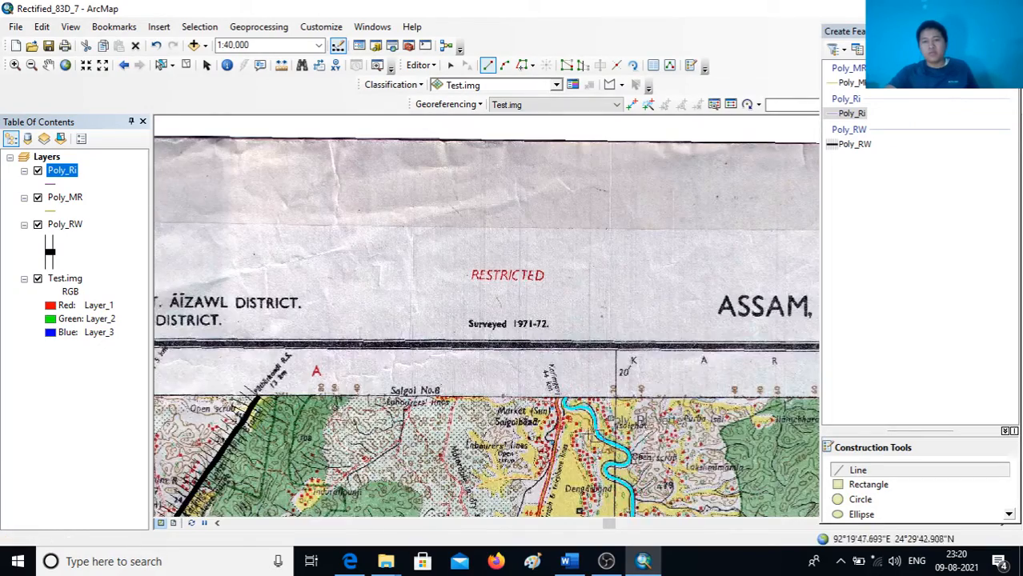
pyautogui.moveTo(631, 504); pyautogui.dragTo(559, 256)
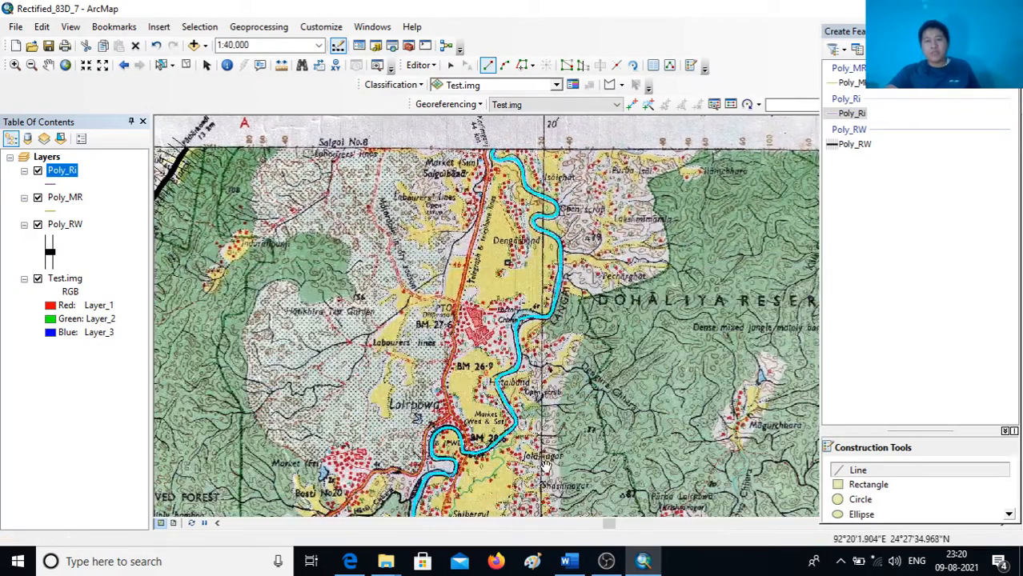
pyautogui.scroll(-2, 509, 444)
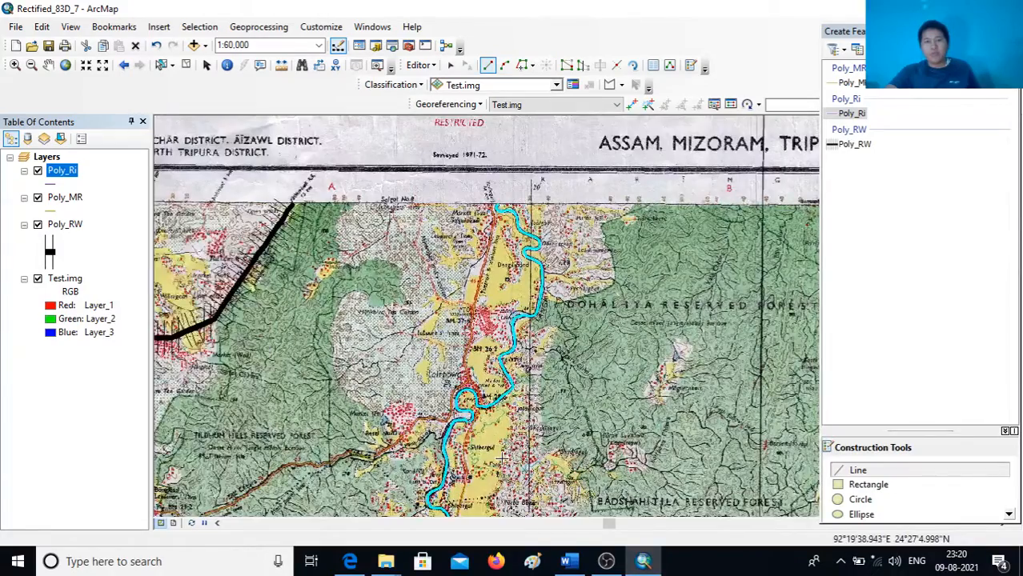
pyautogui.moveTo(502, 461); pyautogui.dragTo(483, 401)
pyautogui.scroll(-1, 486, 432)
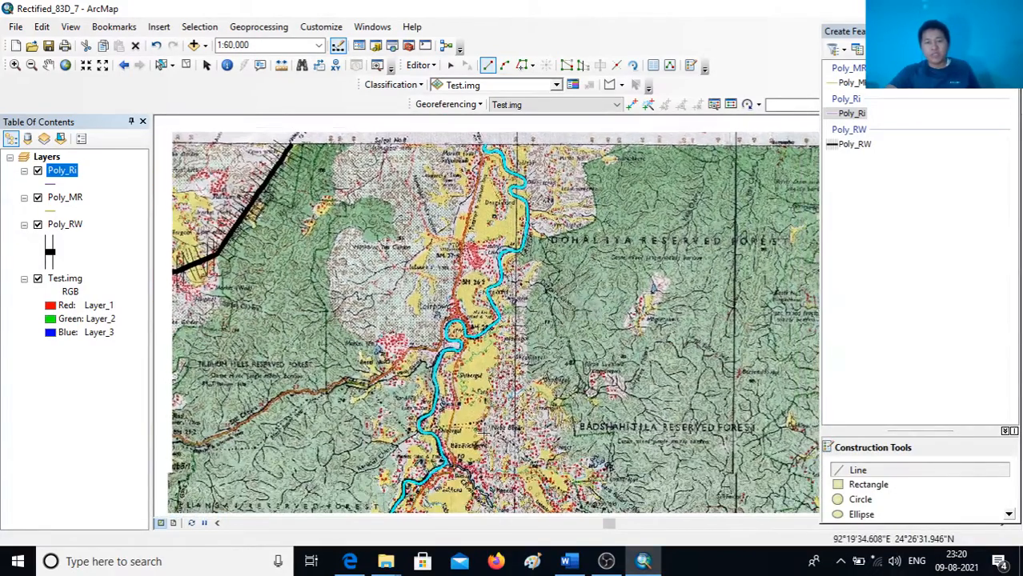
pyautogui.moveTo(481, 492); pyautogui.dragTo(468, 374)
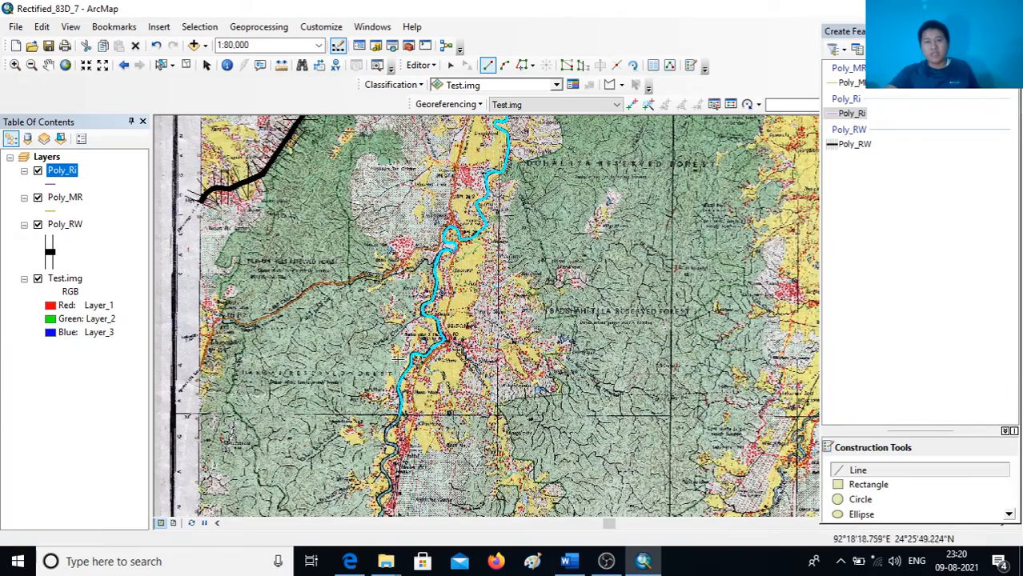
pyautogui.moveTo(520, 201); pyautogui.dragTo(503, 301)
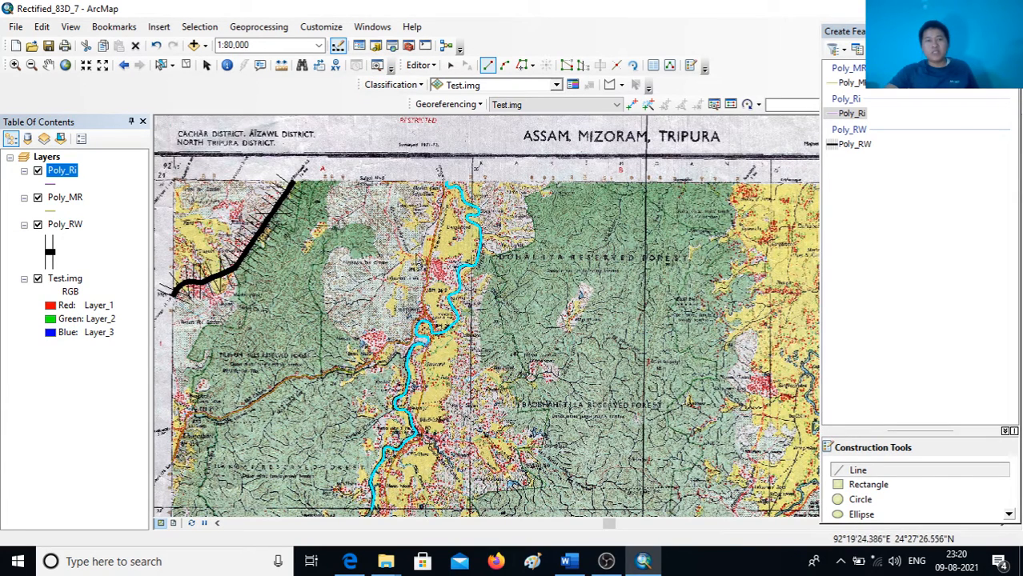
# Save the edits, end the editing session, and close the feature creation pane
pyautogui.click(432, 66)
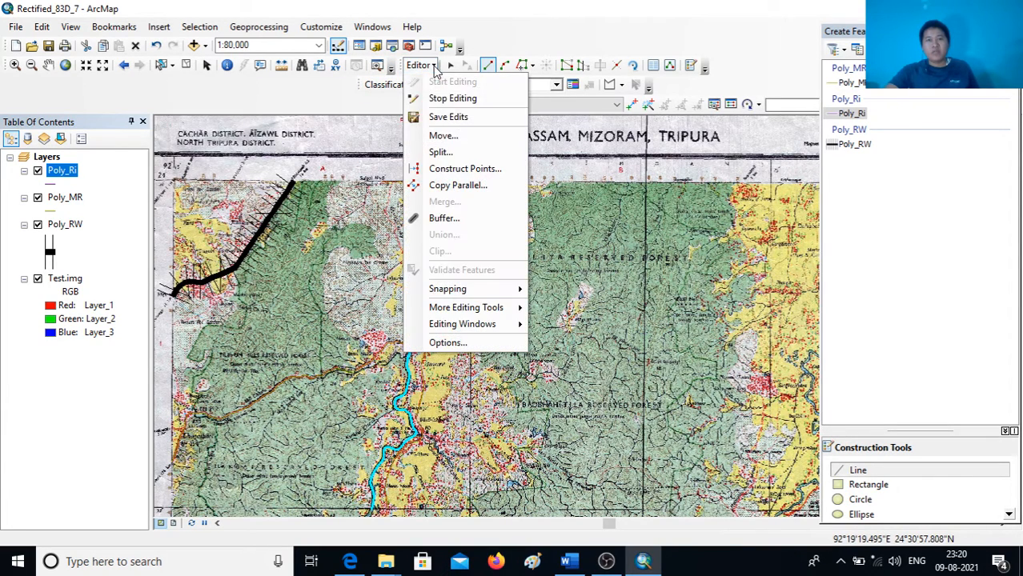
pyautogui.click(445, 117)
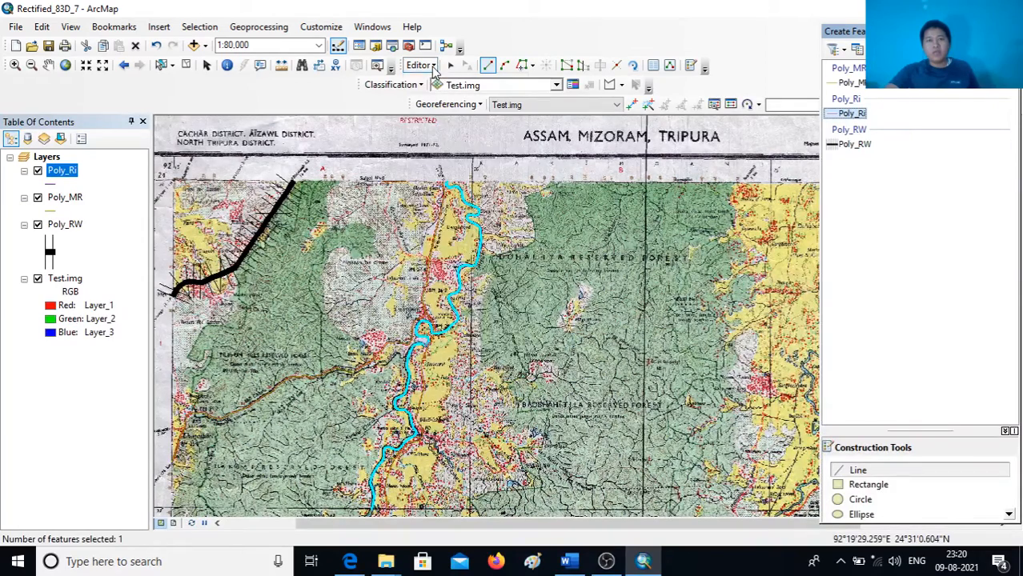
pyautogui.click(432, 66)
pyautogui.click(439, 101)
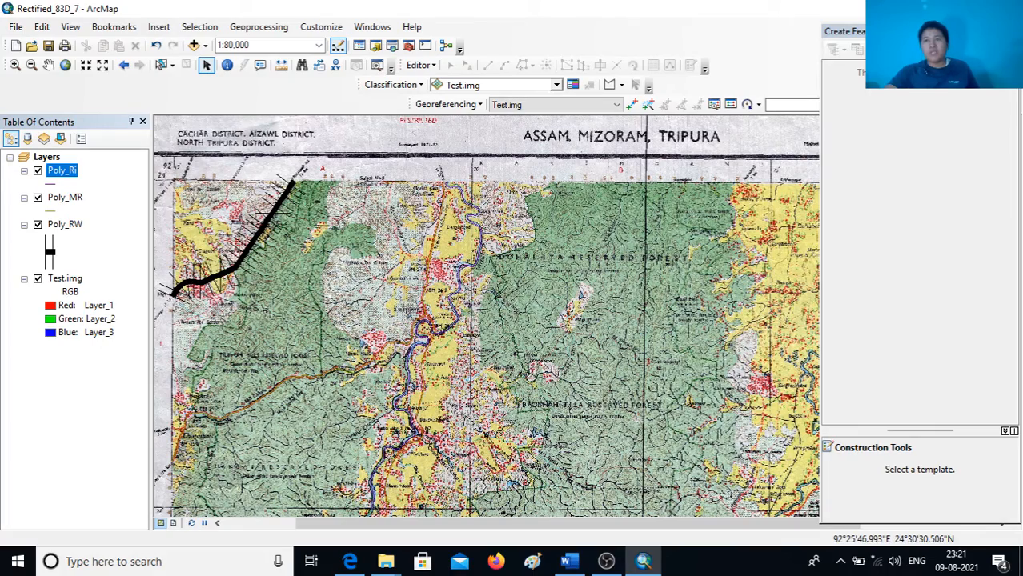
pyautogui.click(1013, 32)
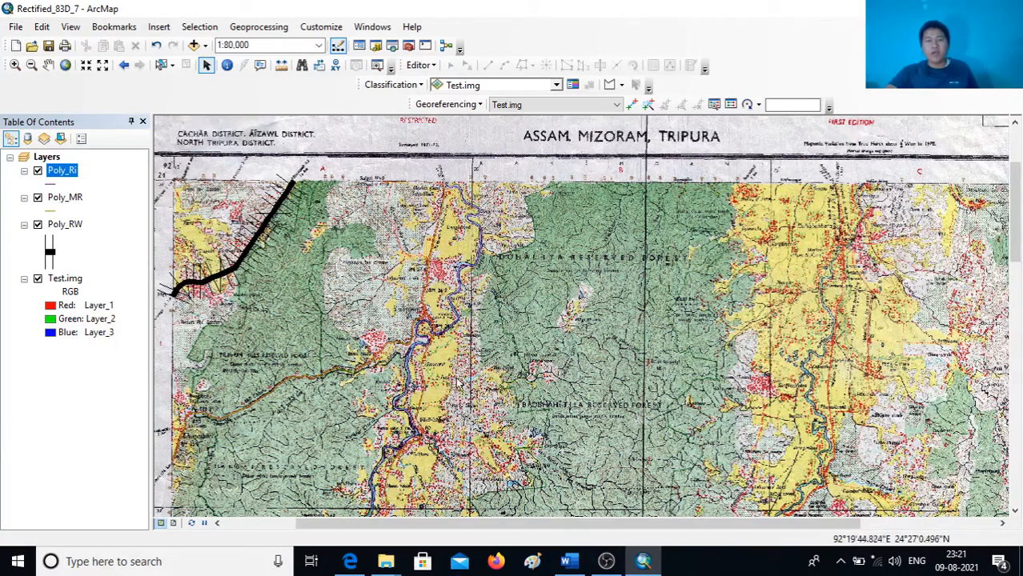
# Restyle the Poly_Ri layer with the Highway line symbol in blue at width 5
pyautogui.moveTo(446, 342); pyautogui.dragTo(470, 284)
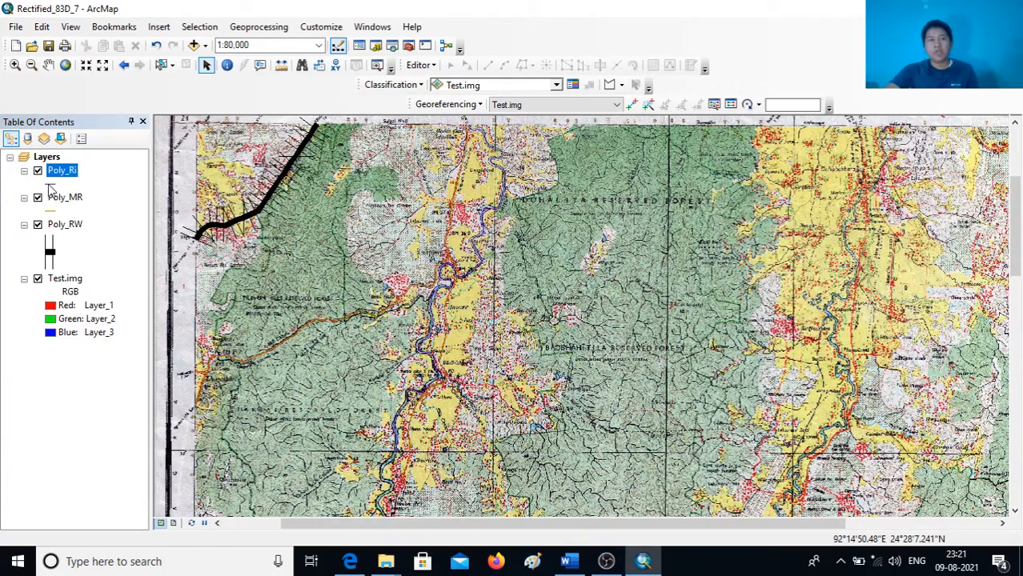
pyautogui.click(50, 185)
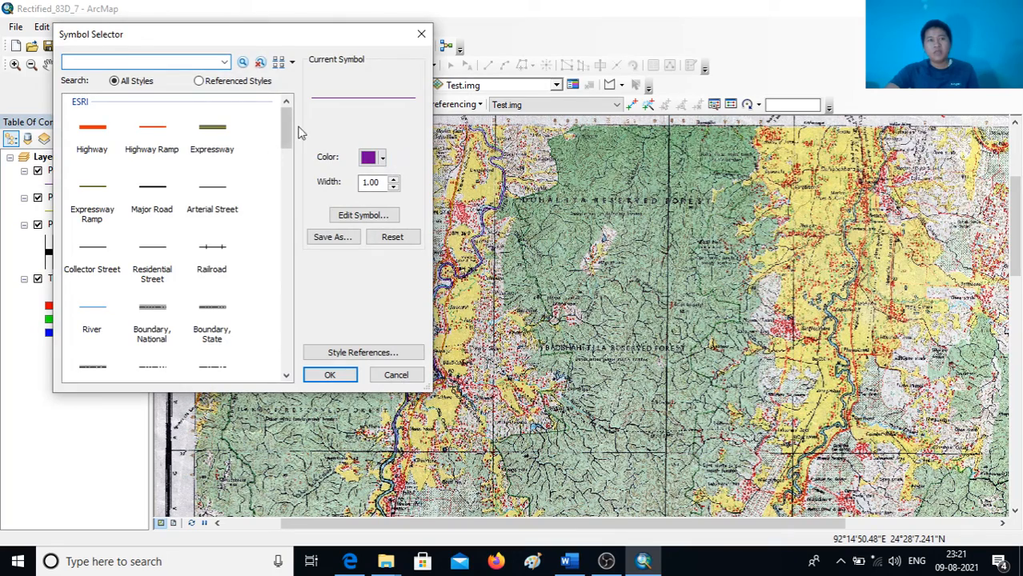
pyautogui.moveTo(287, 130); pyautogui.dragTo(311, 131)
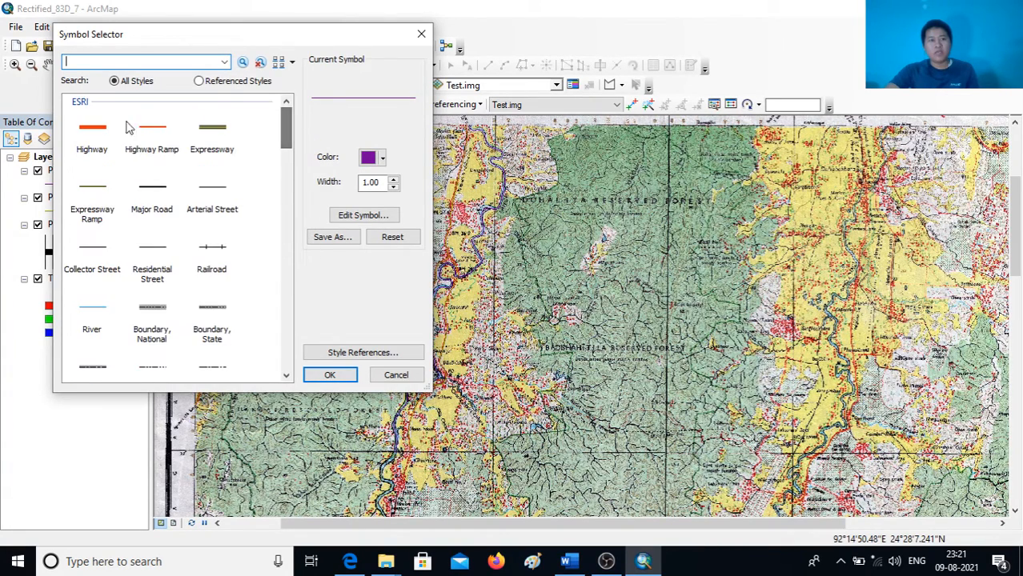
pyautogui.click(98, 136)
pyautogui.click(374, 158)
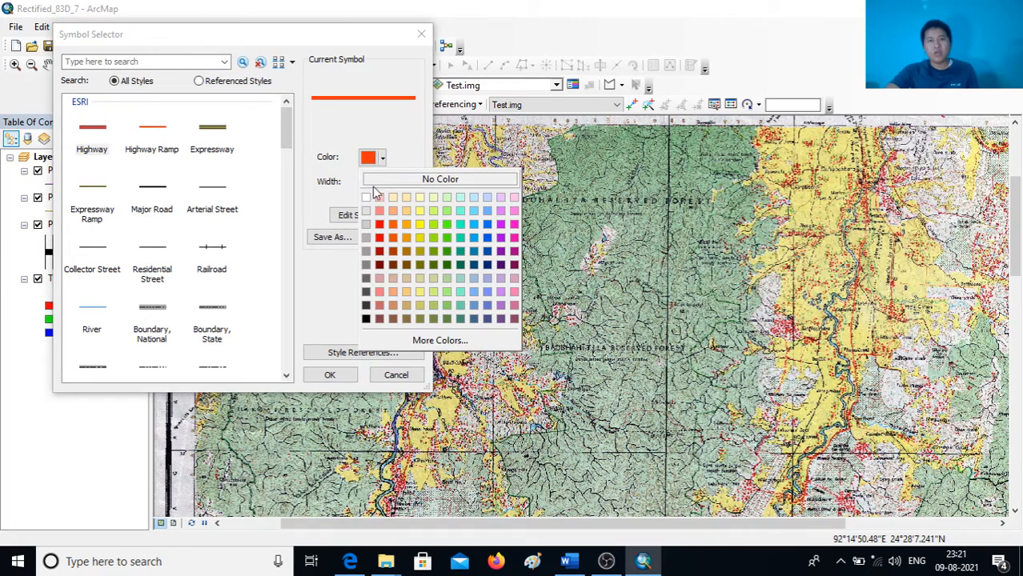
pyautogui.click(486, 239)
pyautogui.press('Tab')
pyautogui.write('6')
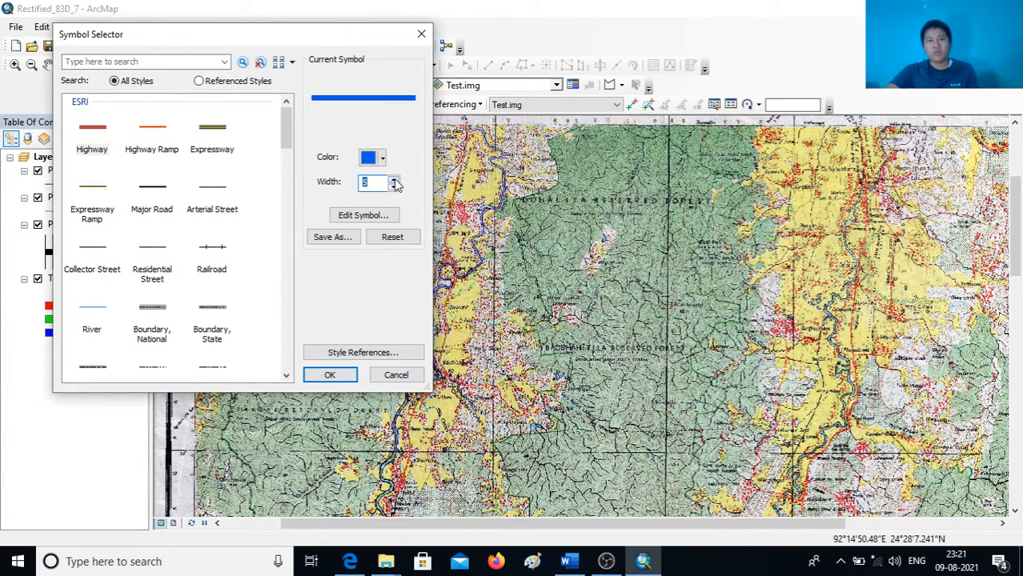
pyautogui.click(329, 375)
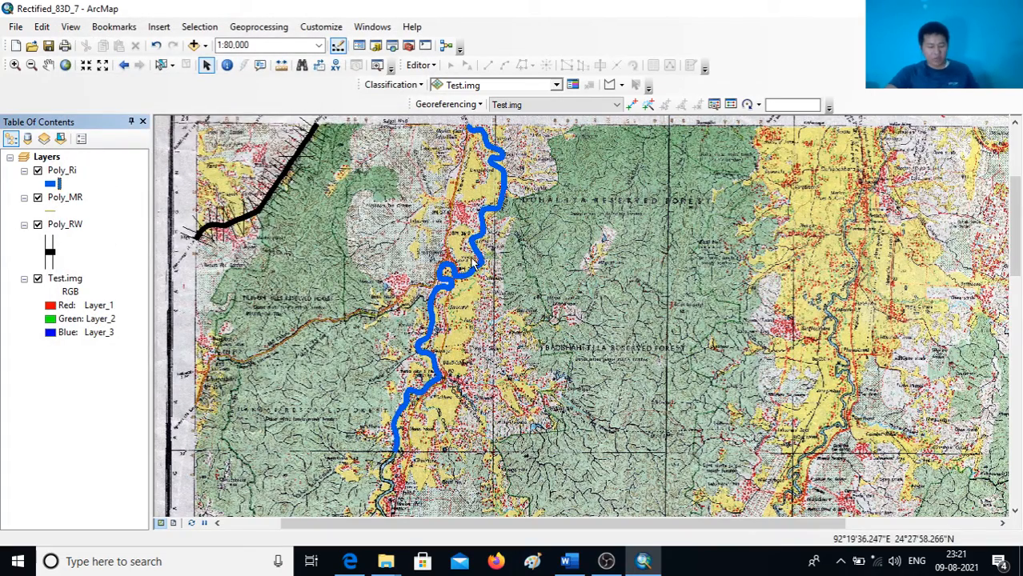
# Restyle the Poly_MR layer with the Highway line symbol at width 5
pyautogui.moveTo(471, 259); pyautogui.dragTo(547, 227)
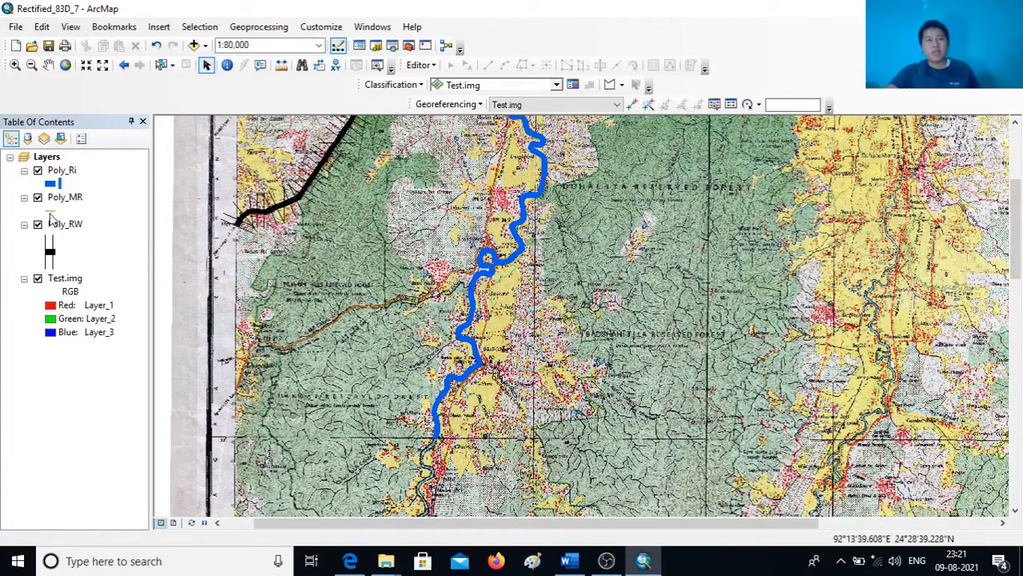
pyautogui.click(51, 211)
pyautogui.click(93, 130)
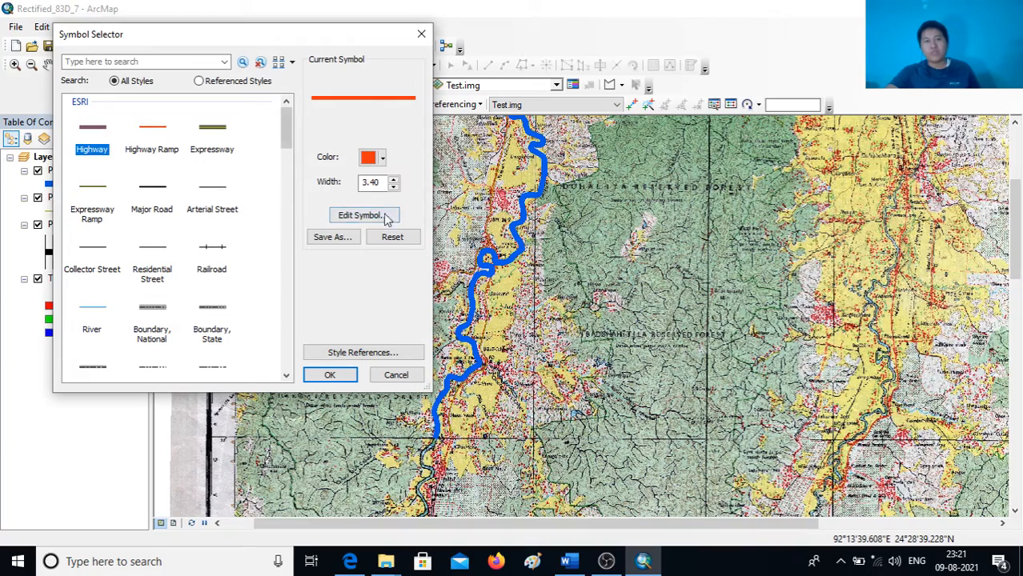
pyautogui.click(393, 182)
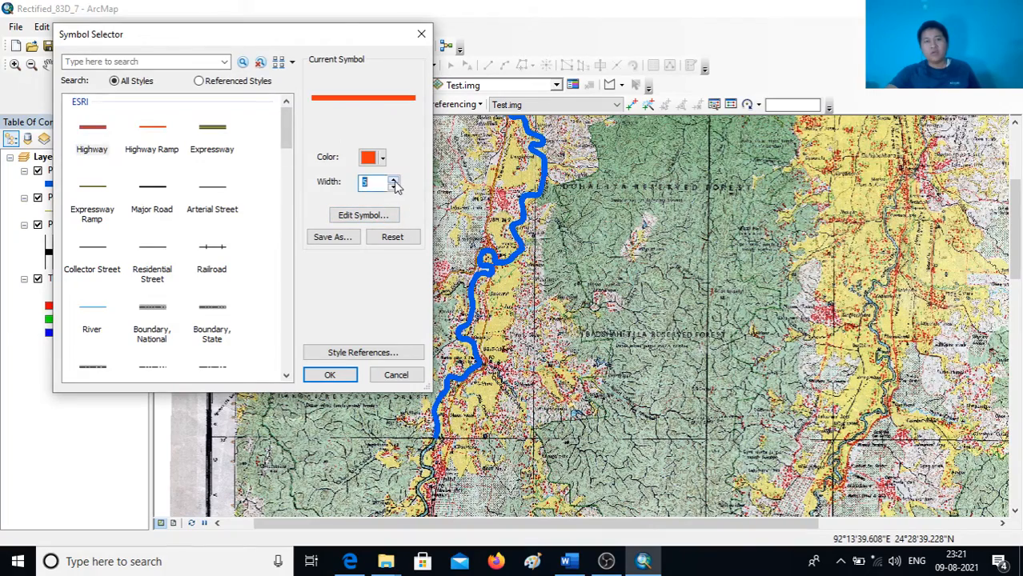
pyautogui.click(354, 370)
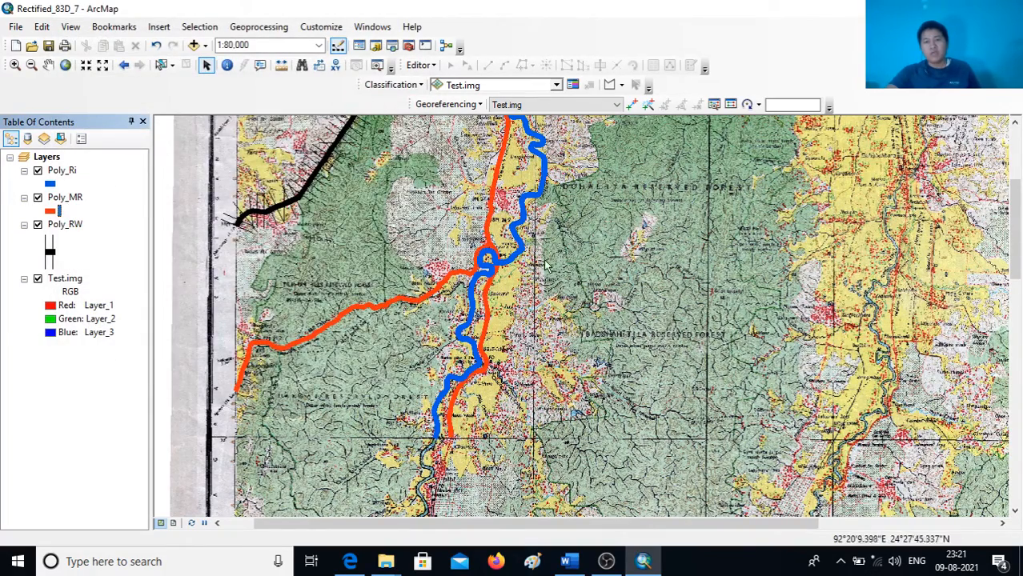
# Examine the restyled road and river lines, and the digitized railway beside the forest near Market (Sun) and Open scrub
pyautogui.moveTo(547, 264); pyautogui.dragTo(512, 348)
pyautogui.scroll(-1, 460, 342)
pyautogui.scroll(1, 460, 346)
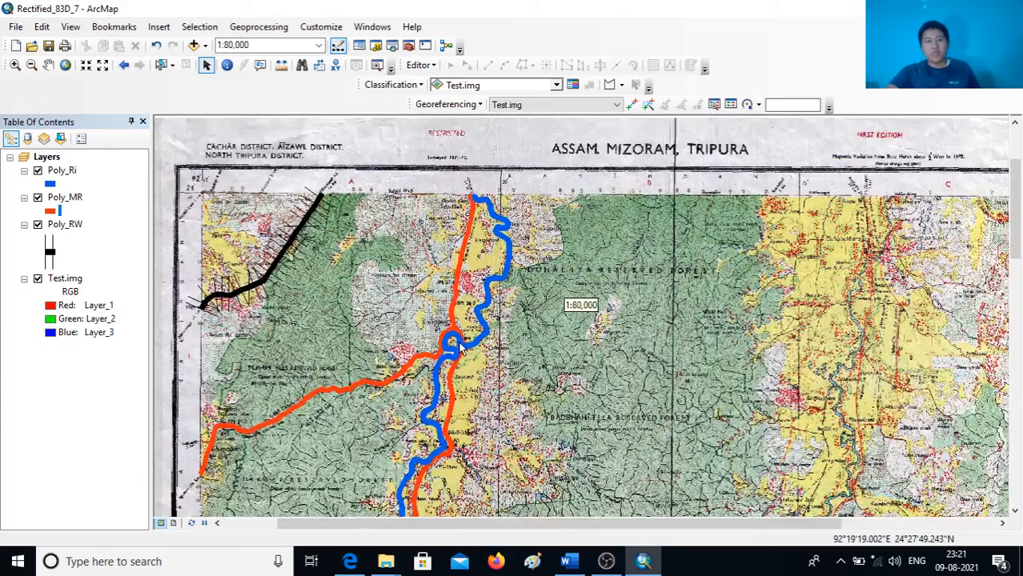
pyautogui.moveTo(474, 414); pyautogui.dragTo(505, 345)
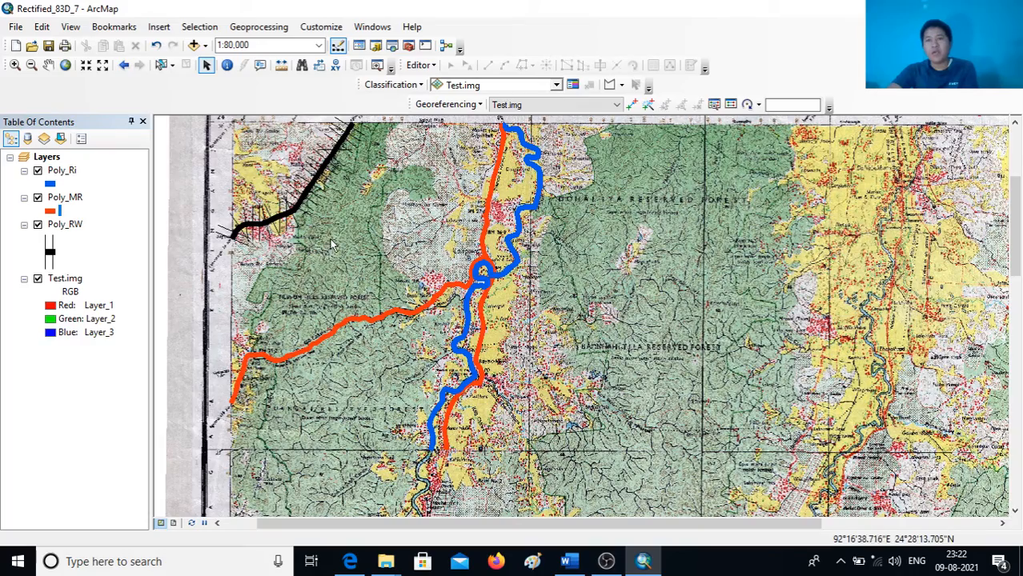
pyautogui.scroll(-3, 328, 253)
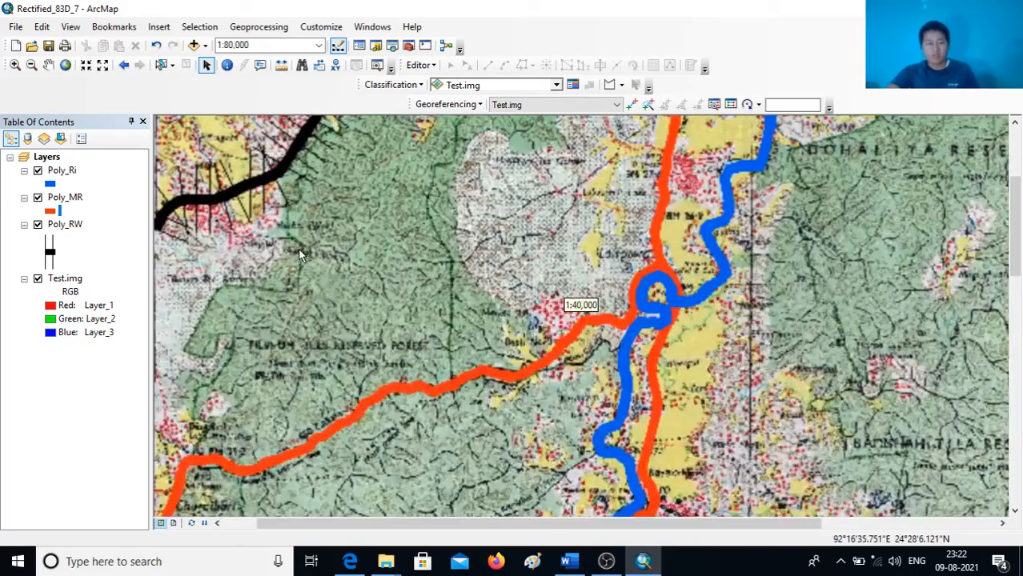
pyautogui.scroll(-3, 309, 215)
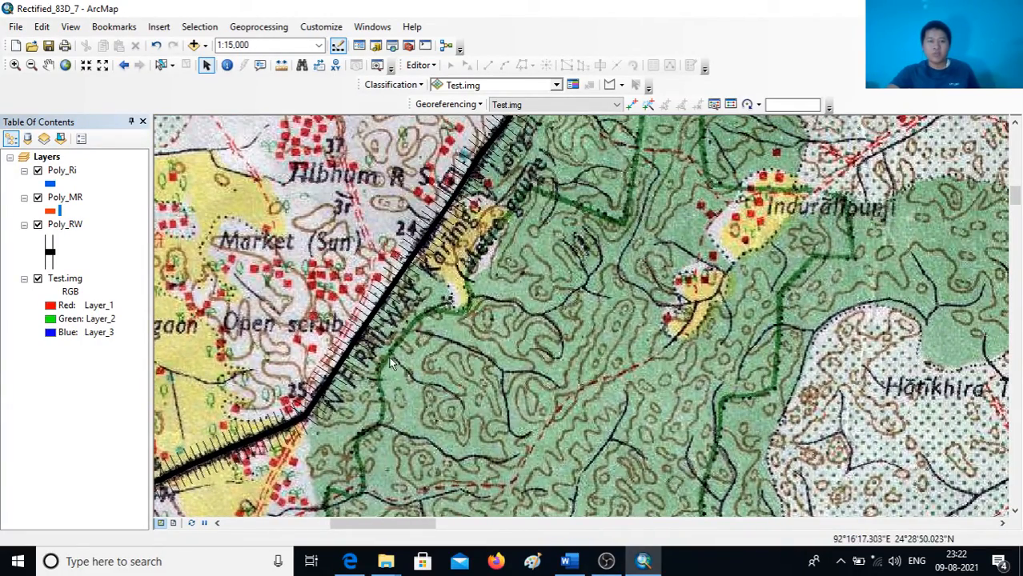
pyautogui.moveTo(390, 358); pyautogui.dragTo(446, 348)
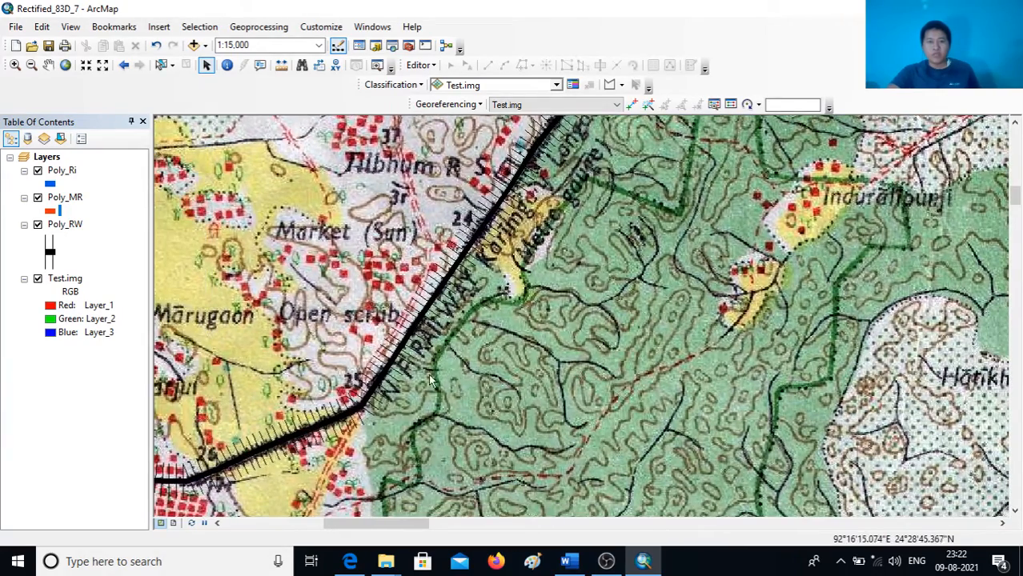
pyautogui.scroll(-1, 432, 364)
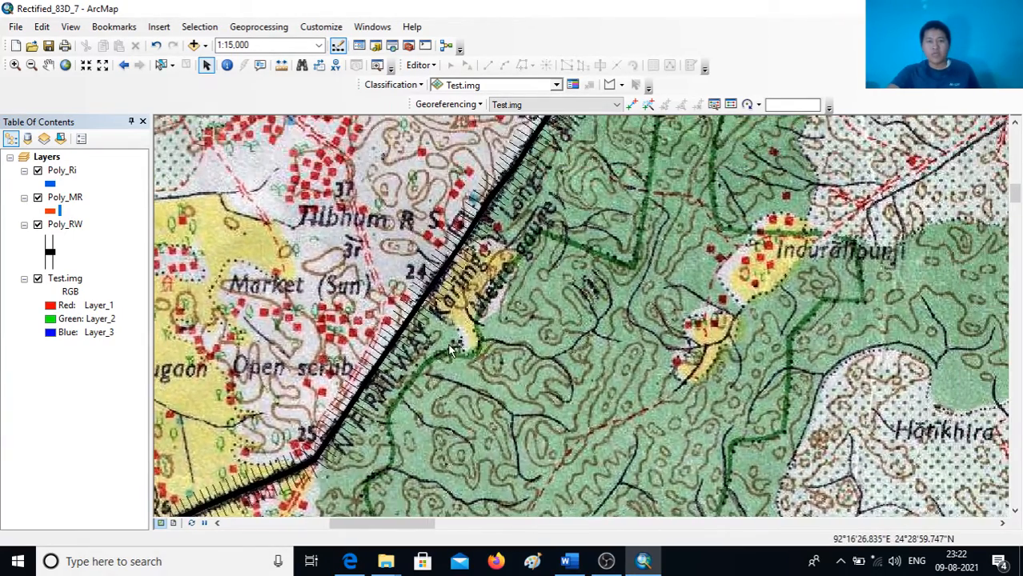
pyautogui.scroll(2, 450, 349)
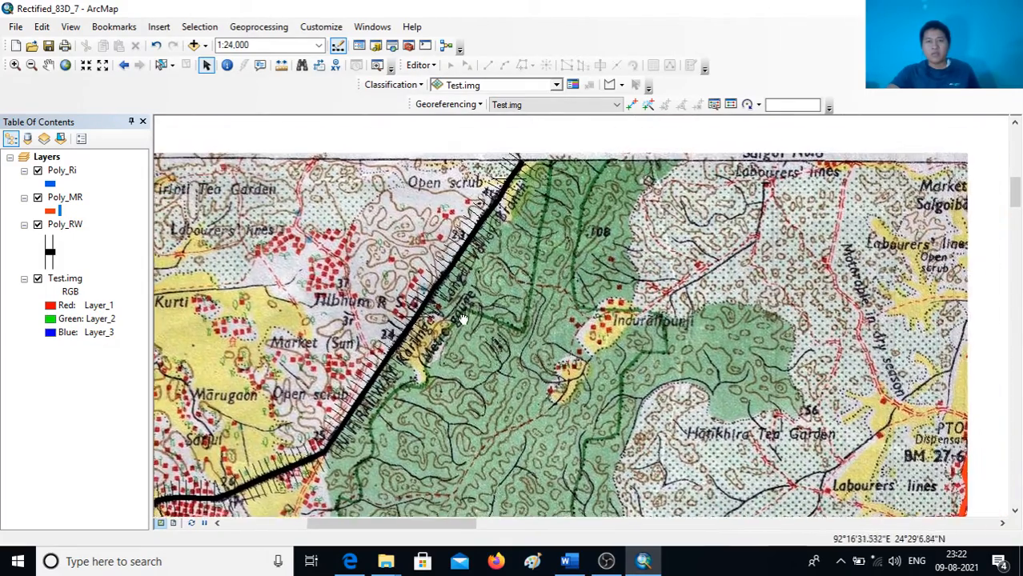
# Open the attribute table of the Poly_RW railway layer
pyautogui.scroll(2, 460, 296)
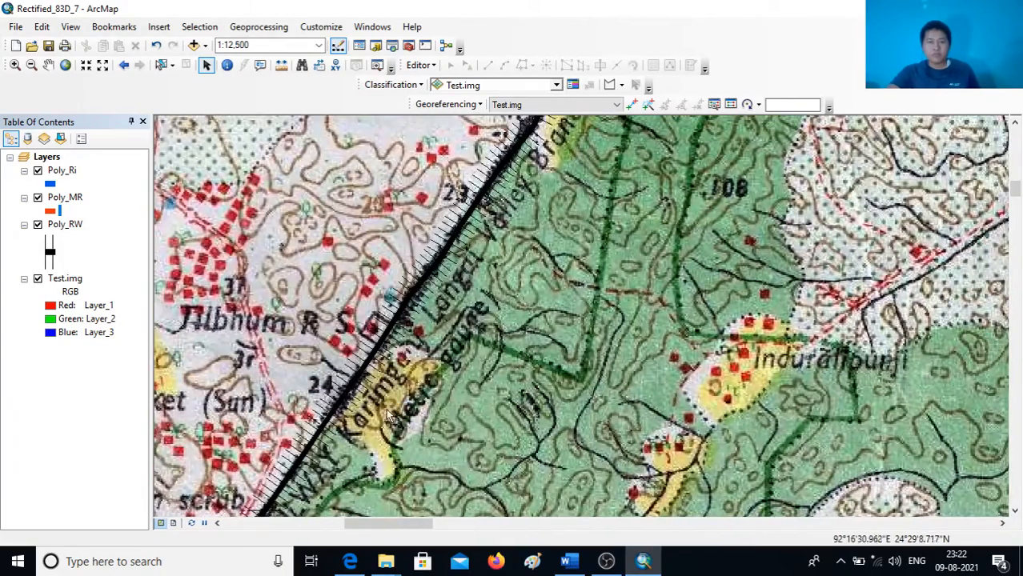
pyautogui.scroll(-4, 439, 388)
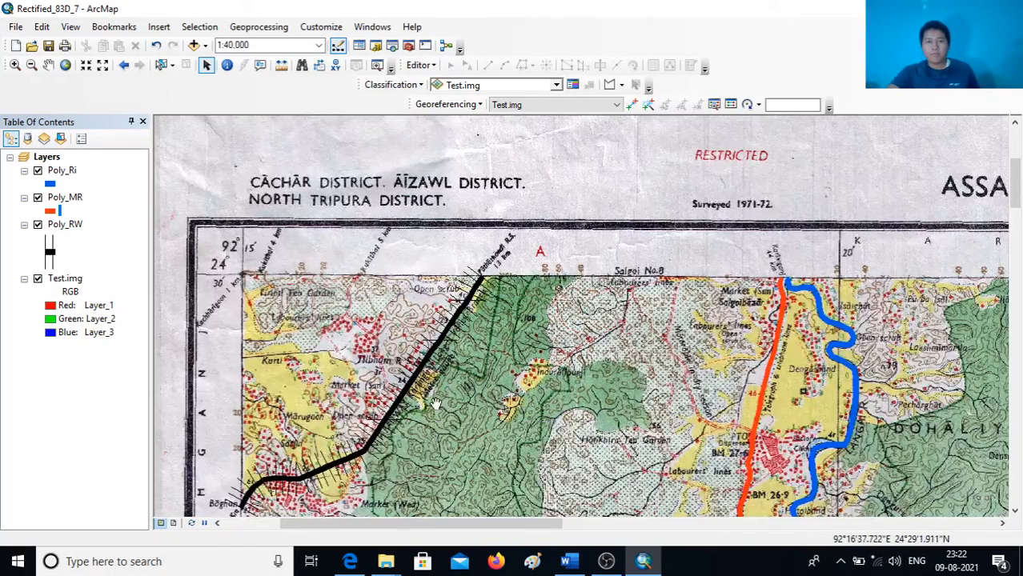
pyautogui.moveTo(433, 402); pyautogui.dragTo(519, 314)
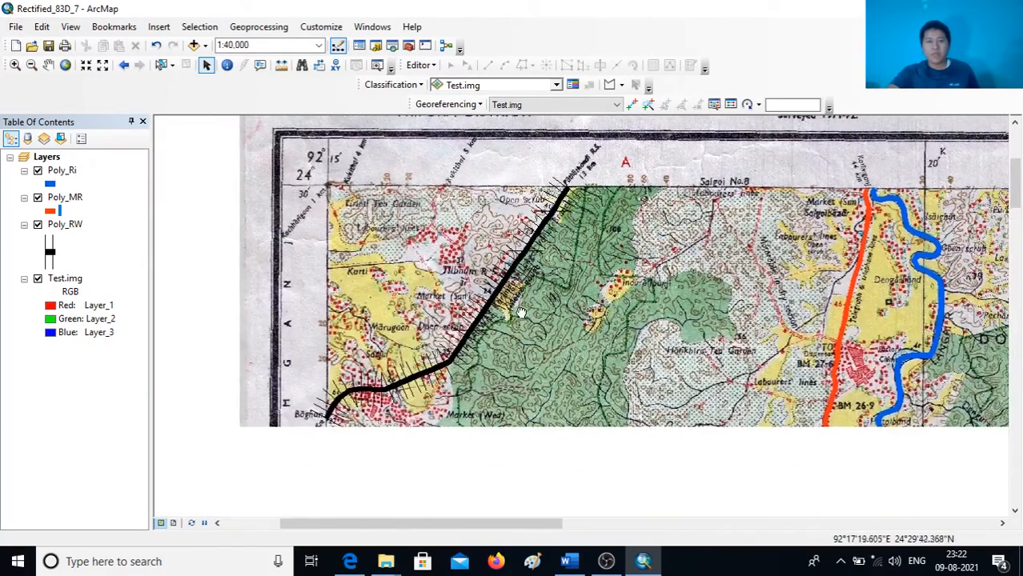
pyautogui.scroll(1, 455, 364)
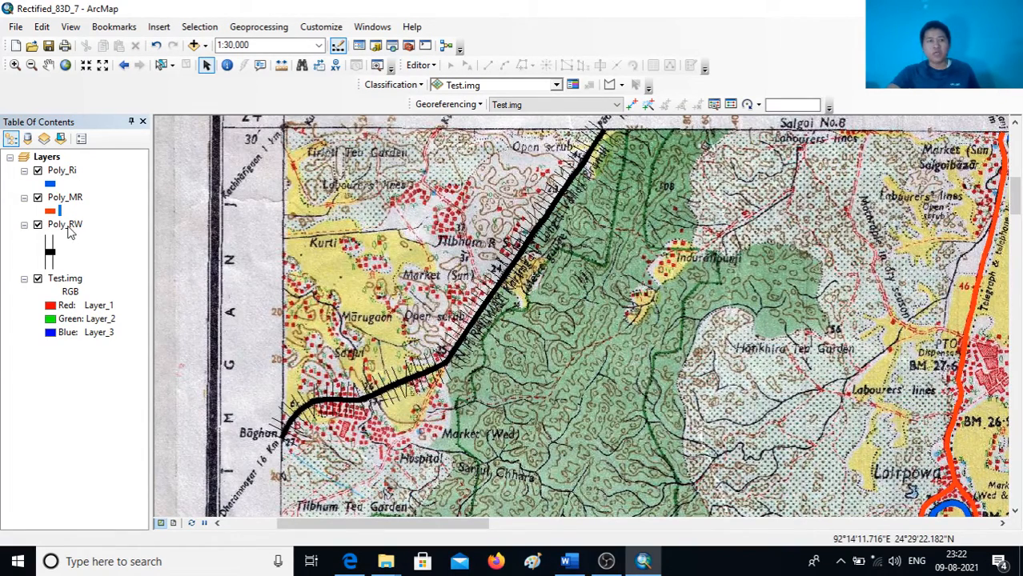
pyautogui.click(66, 225)
pyautogui.rightClick(70, 228)
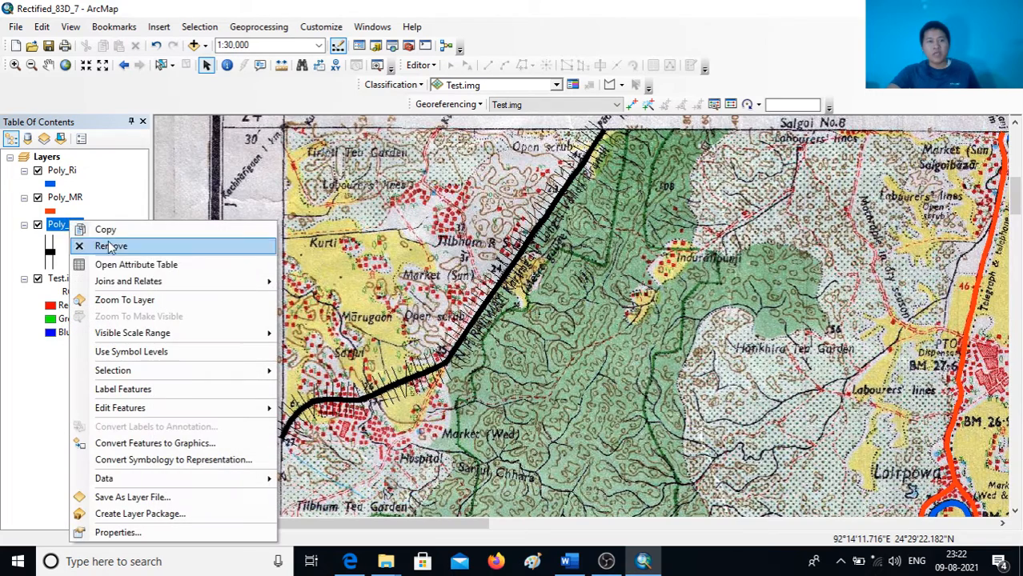
pyautogui.click(125, 267)
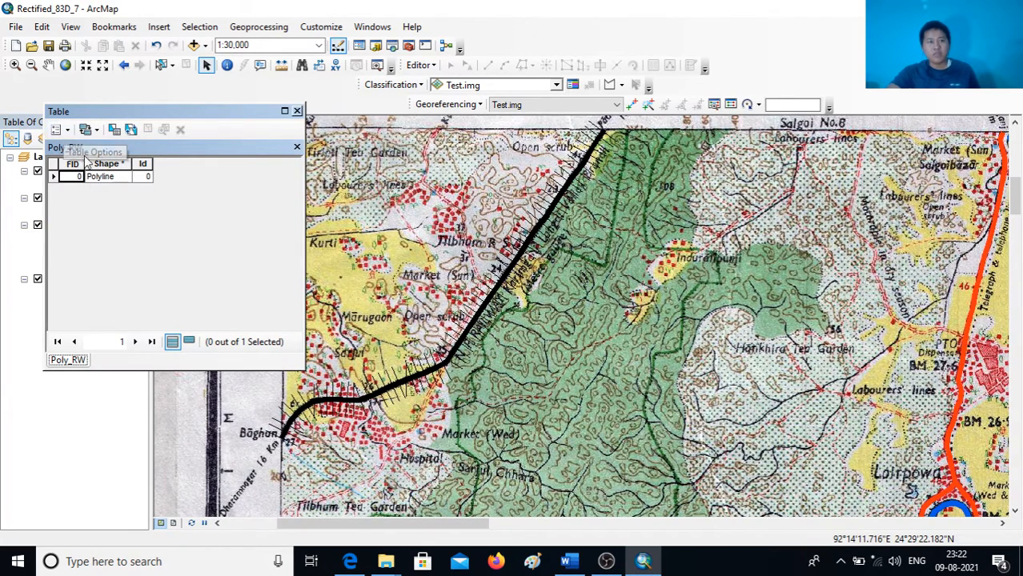
# Add a Text field called Name to the Poly_RW table, then widen the table window and narrow the new column
pyautogui.click(68, 132)
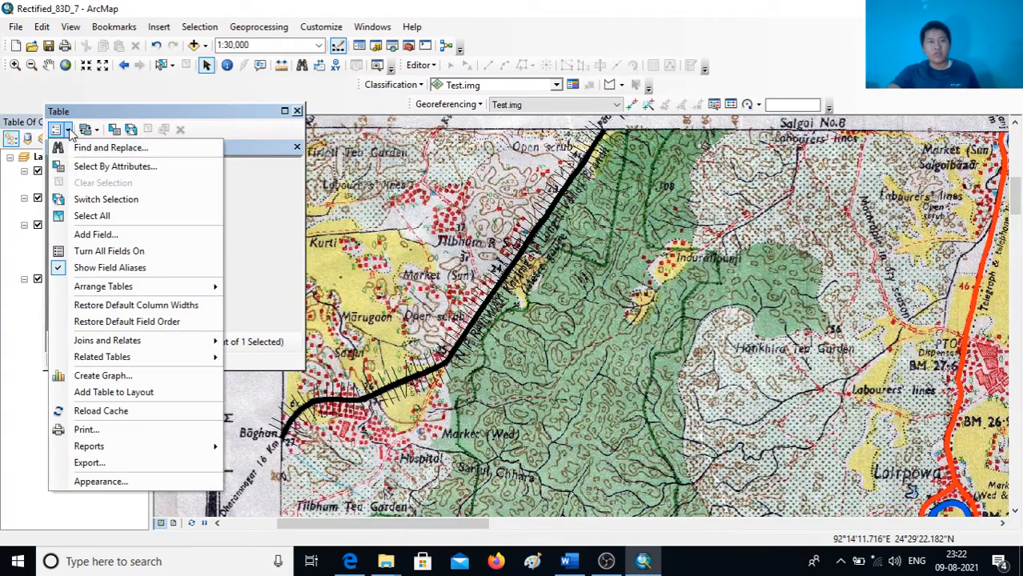
pyautogui.click(103, 236)
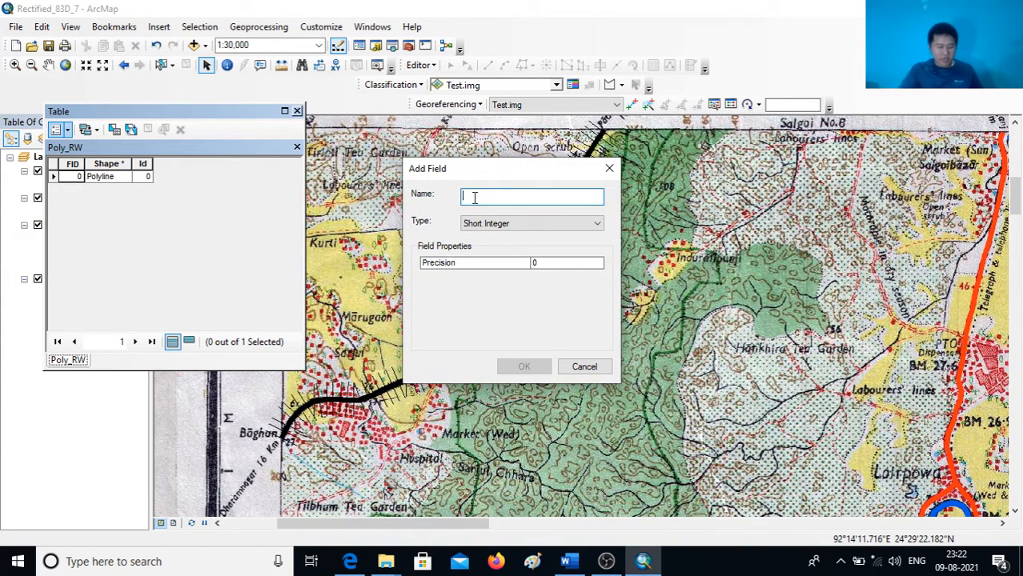
pyautogui.write('ame')
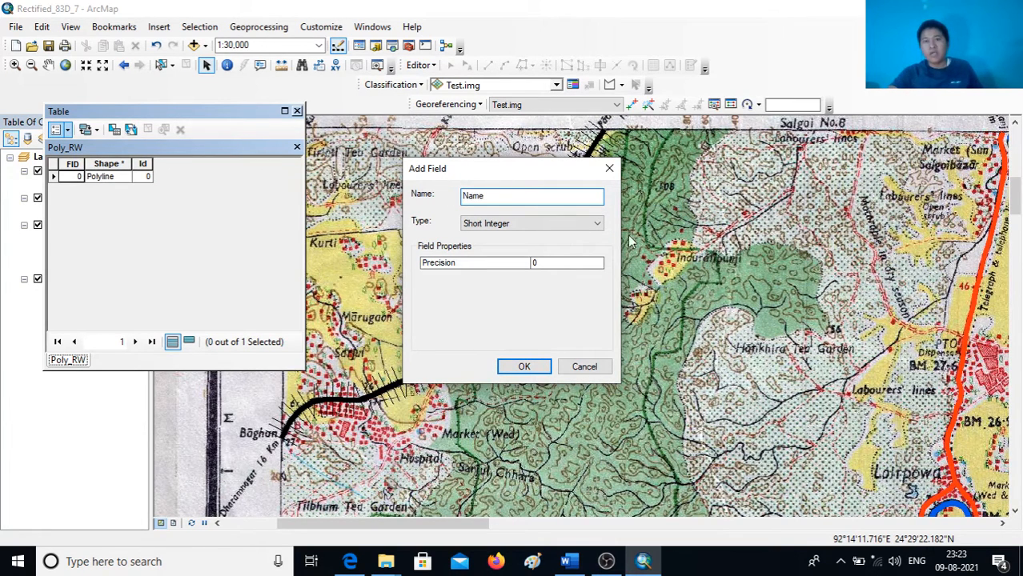
pyautogui.click(599, 226)
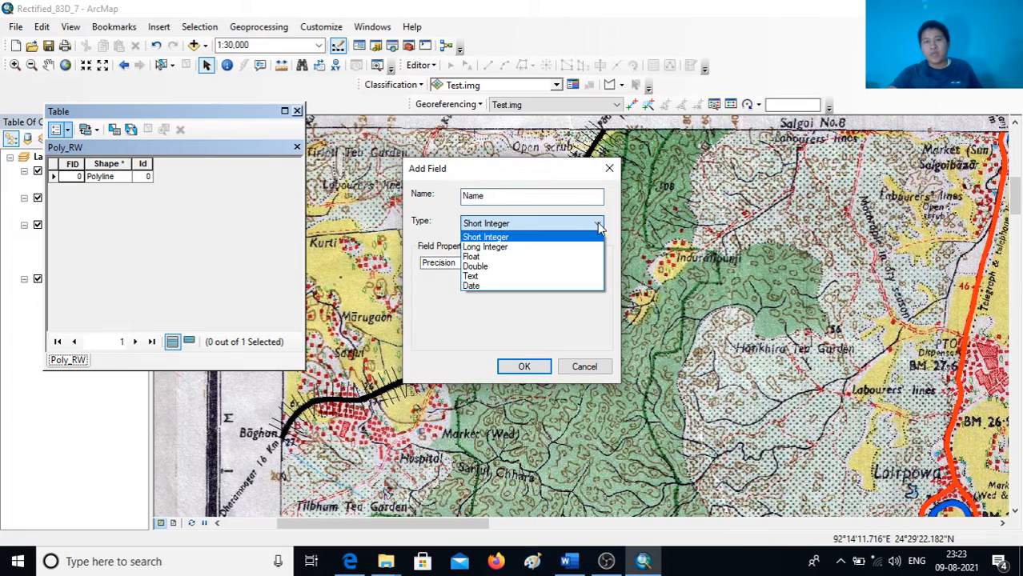
pyautogui.click(485, 277)
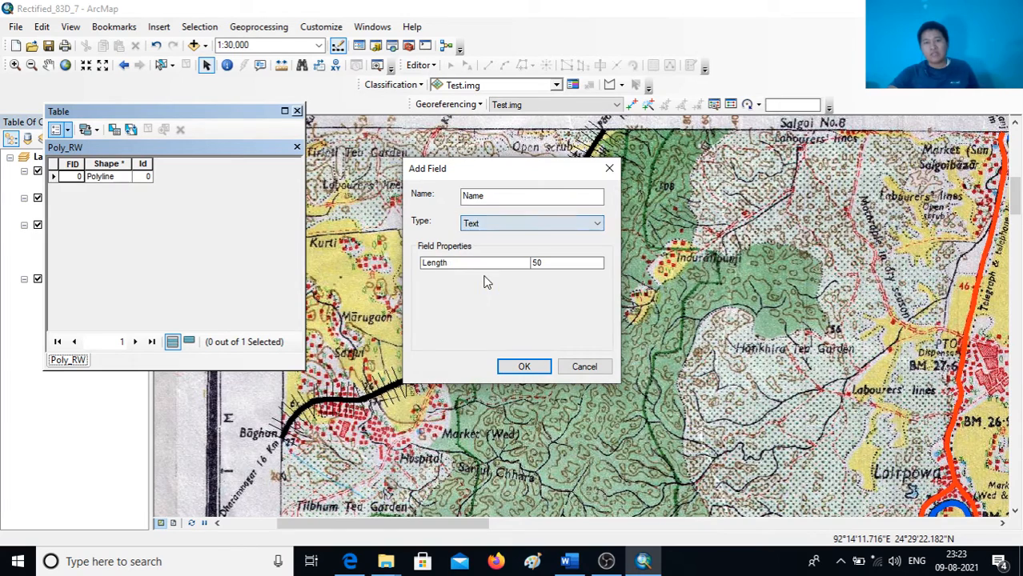
pyautogui.click(525, 369)
pyautogui.click(524, 367)
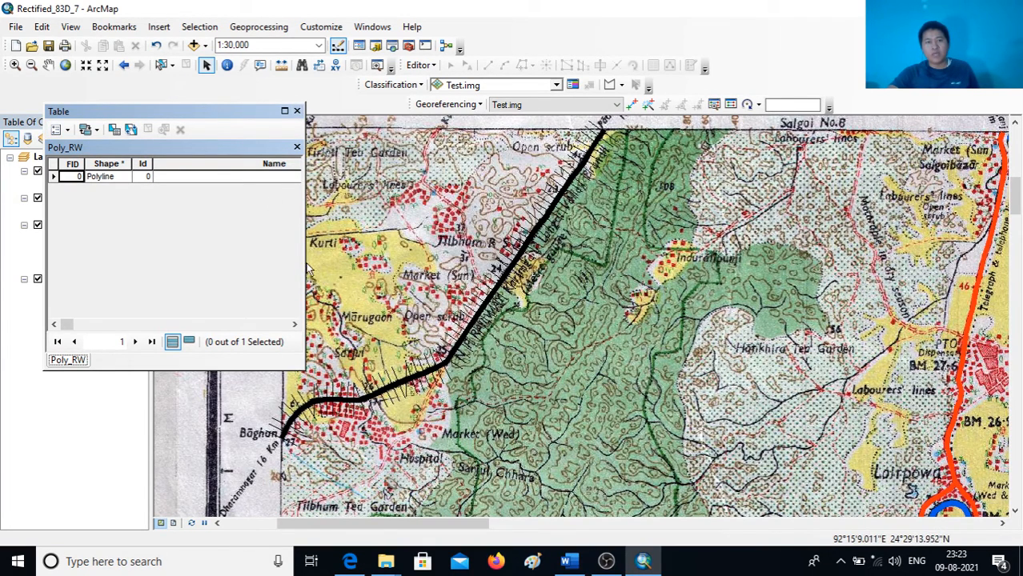
pyautogui.moveTo(304, 262); pyautogui.dragTo(461, 252)
pyautogui.moveTo(420, 164); pyautogui.dragTo(334, 164)
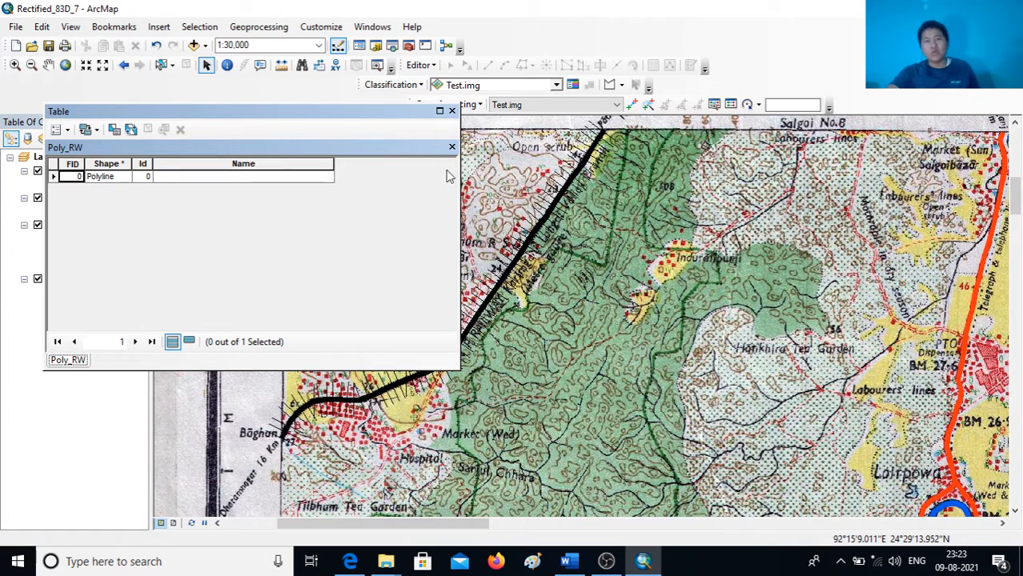
# Start an editing session and enter NF_RAILWAY as the Name of the railway polyline record
pyautogui.click(258, 179)
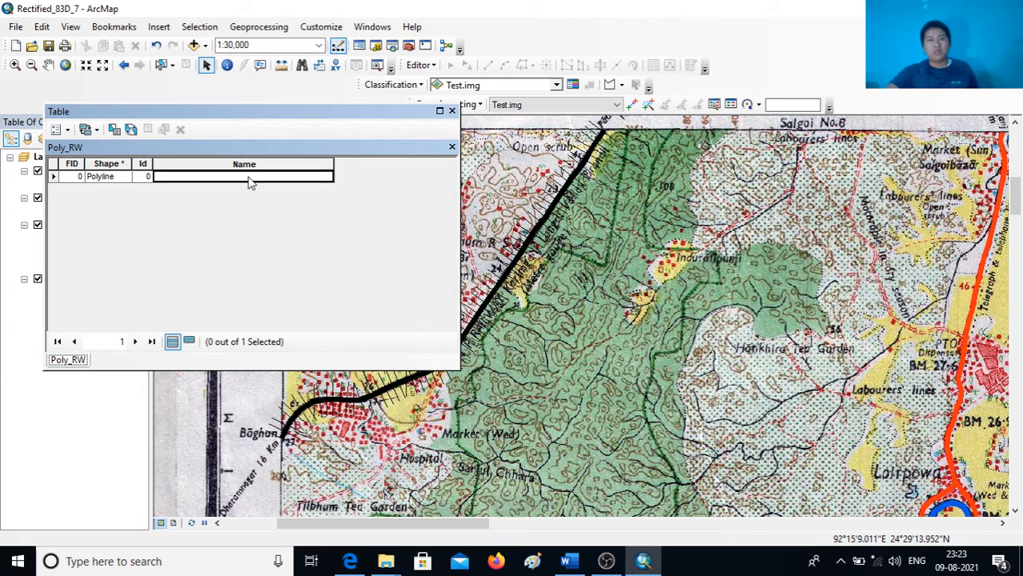
pyautogui.click(420, 65)
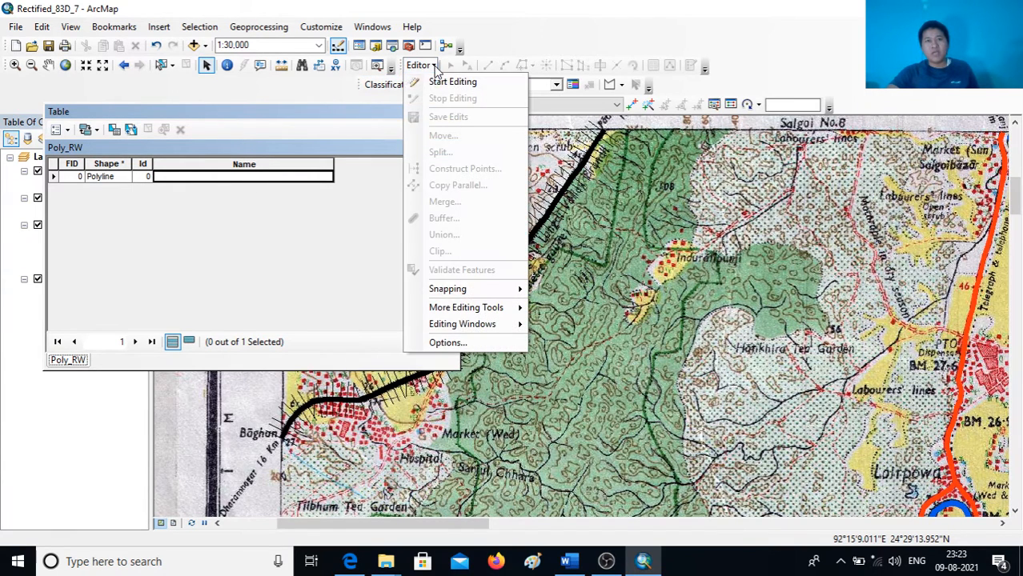
pyautogui.click(440, 81)
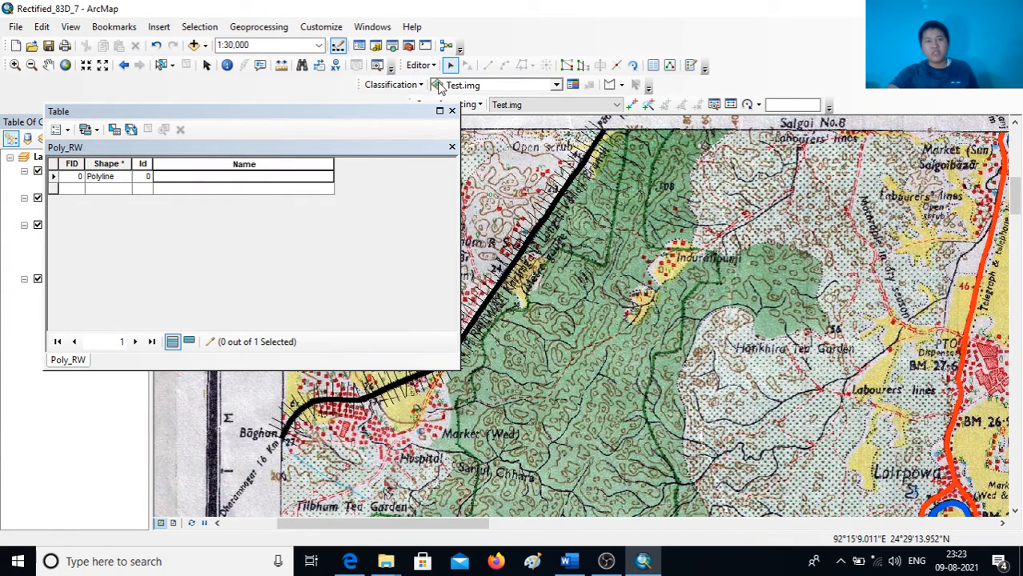
pyautogui.click(184, 183)
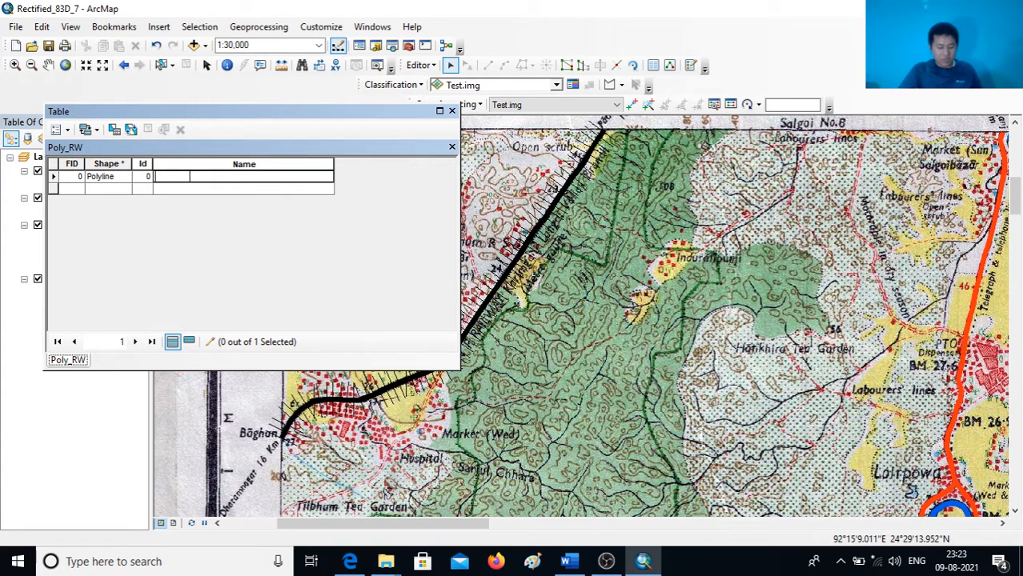
pyautogui.write('NF_RAILWAY')
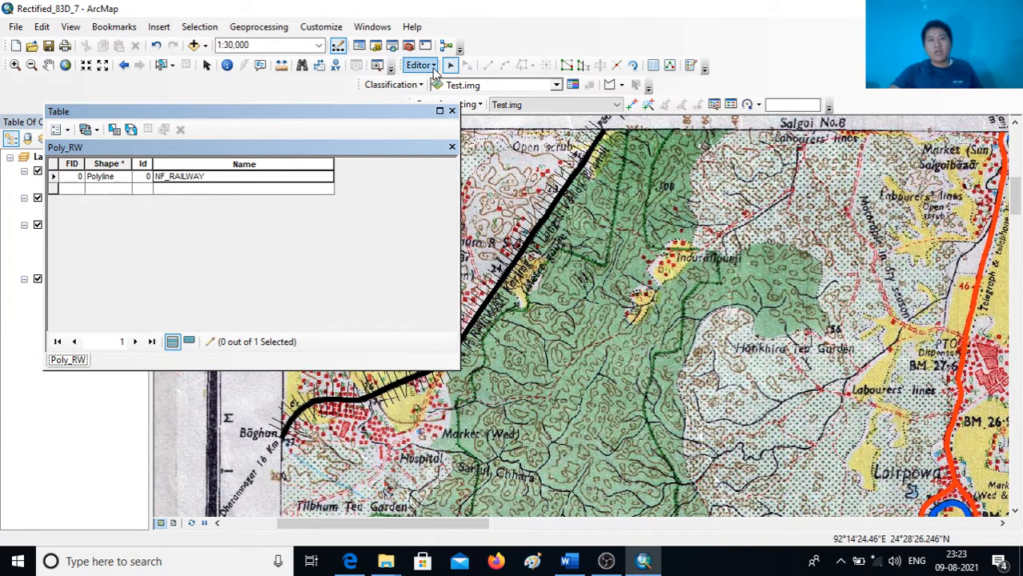
# Save the attribute edits, end the editing session, and close the Poly_RW table
pyautogui.click(422, 65)
pyautogui.click(441, 117)
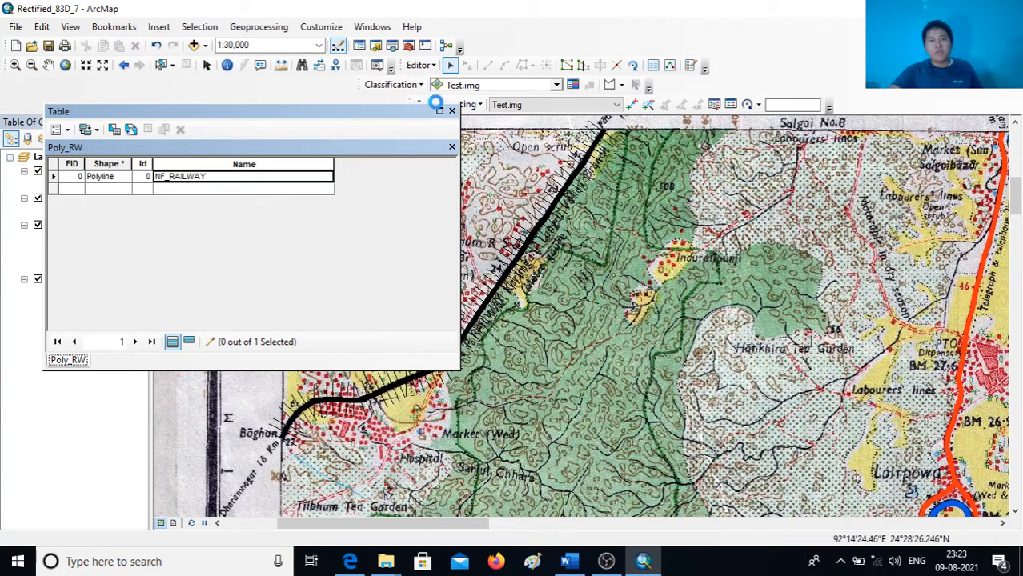
pyautogui.click(432, 65)
pyautogui.click(441, 99)
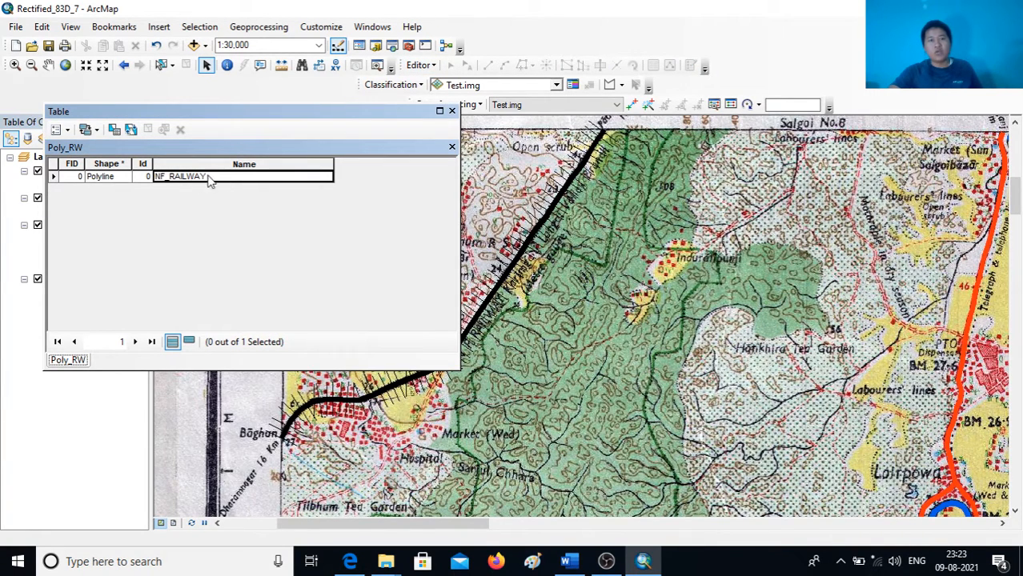
pyautogui.moveTo(460, 356); pyautogui.dragTo(339, 334)
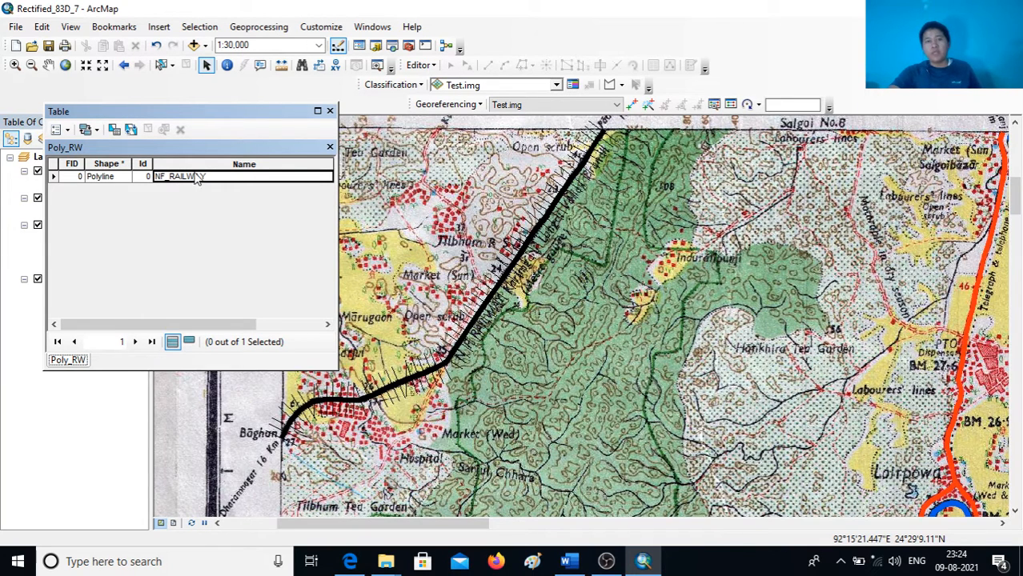
pyautogui.click(330, 111)
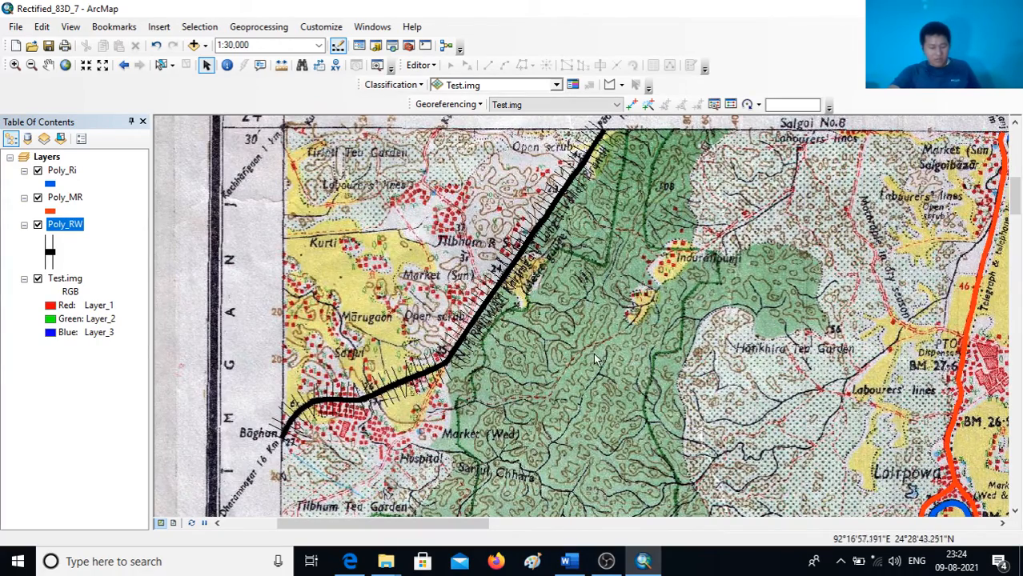
# Open the attribute table of the Poly_MR road layer
pyautogui.scroll(-2, 744, 367)
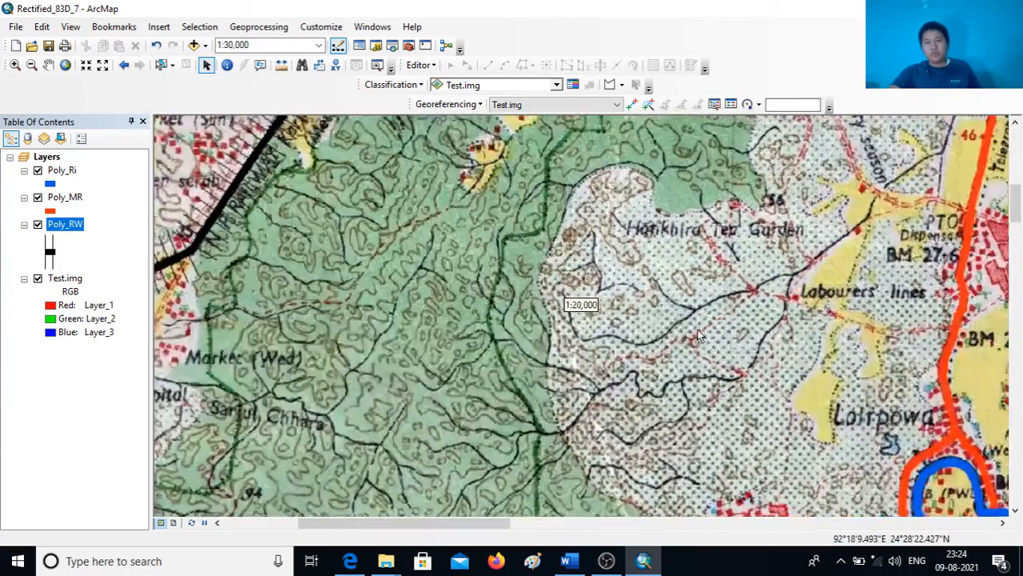
pyautogui.scroll(1, 698, 336)
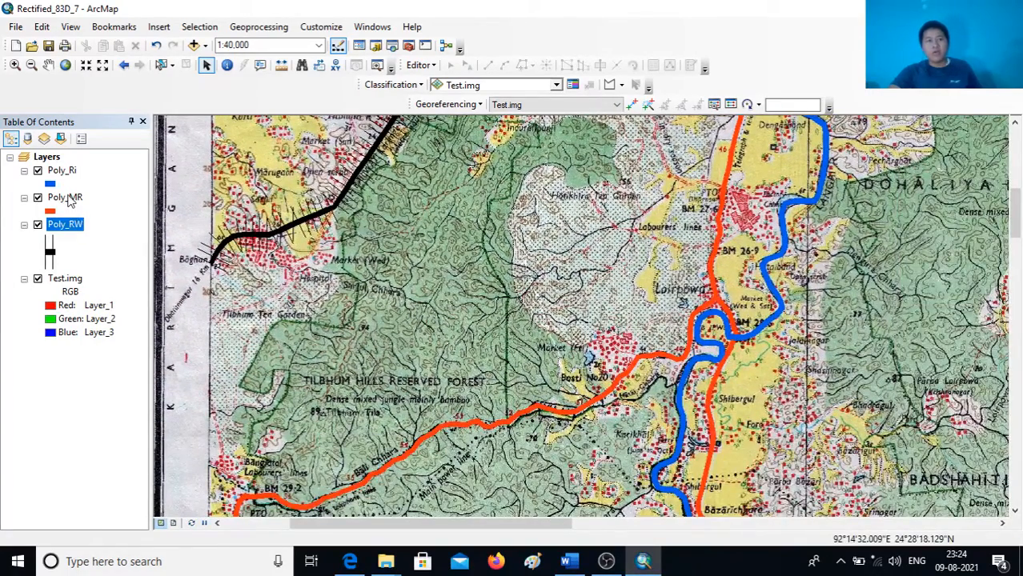
pyautogui.click(69, 200)
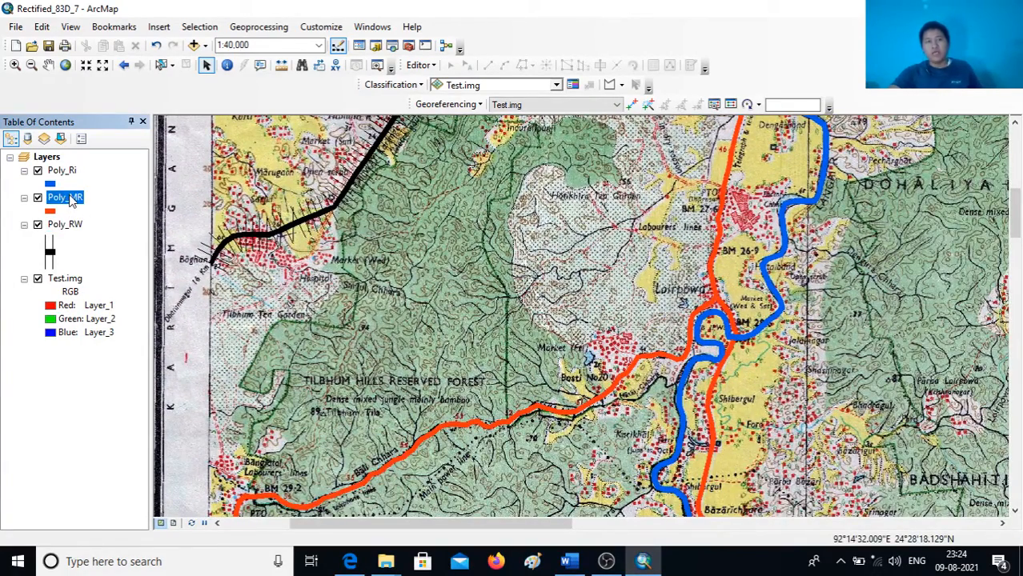
pyautogui.rightClick(70, 202)
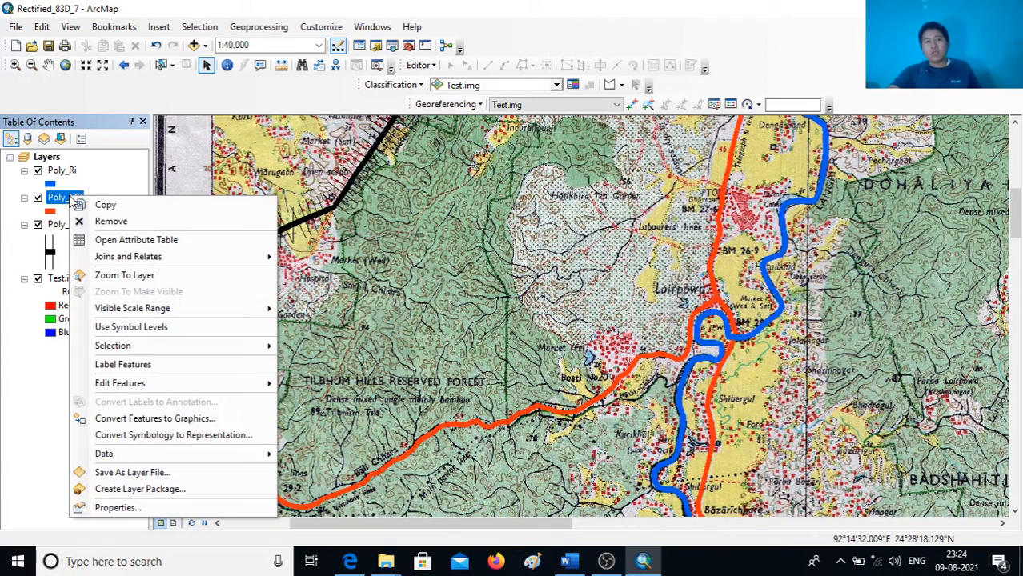
pyautogui.click(118, 242)
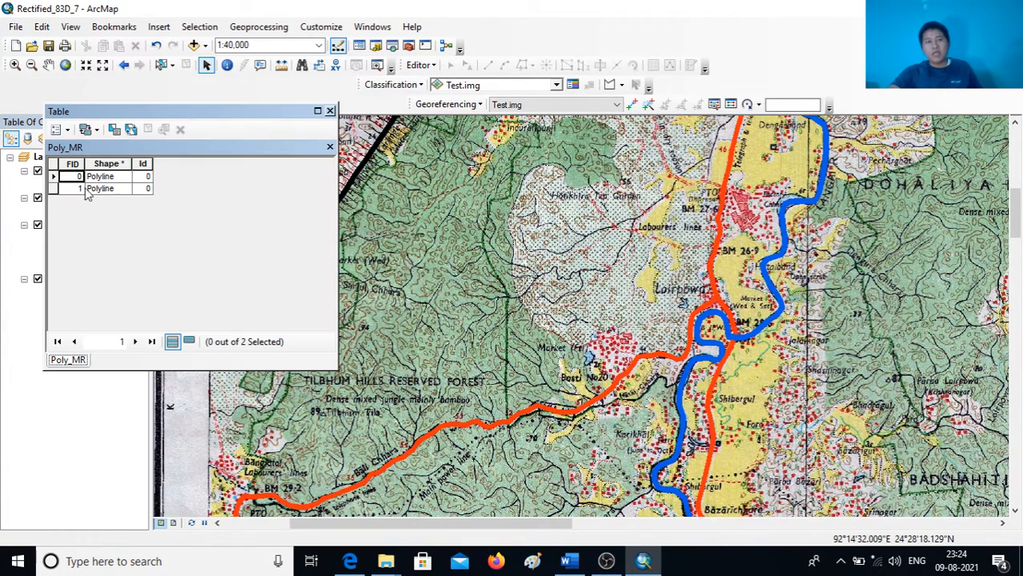
# Highlight each Poly_MR record in turn to identify its road on the map, and clear the selection
pyautogui.click(54, 177)
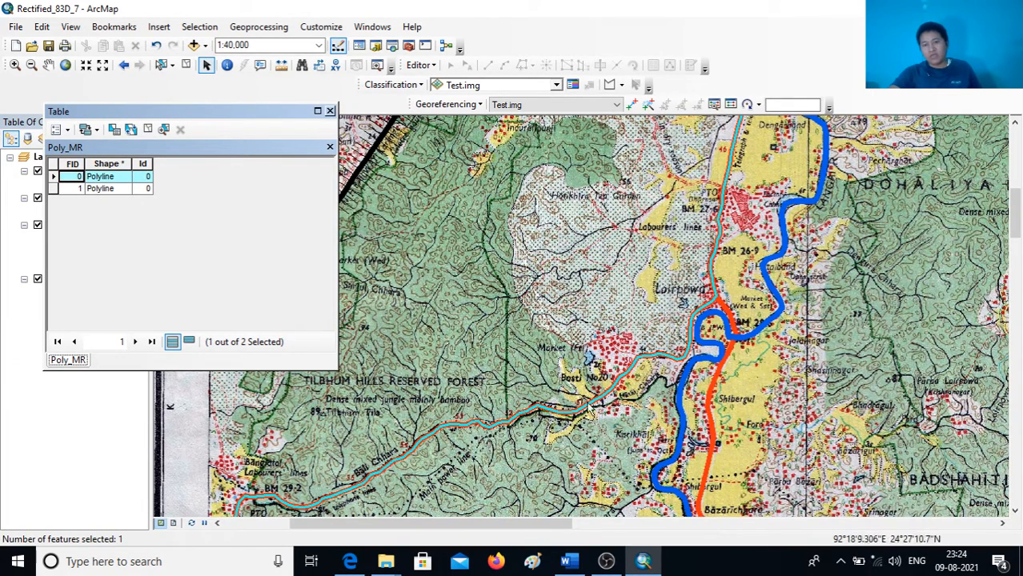
pyautogui.click(54, 189)
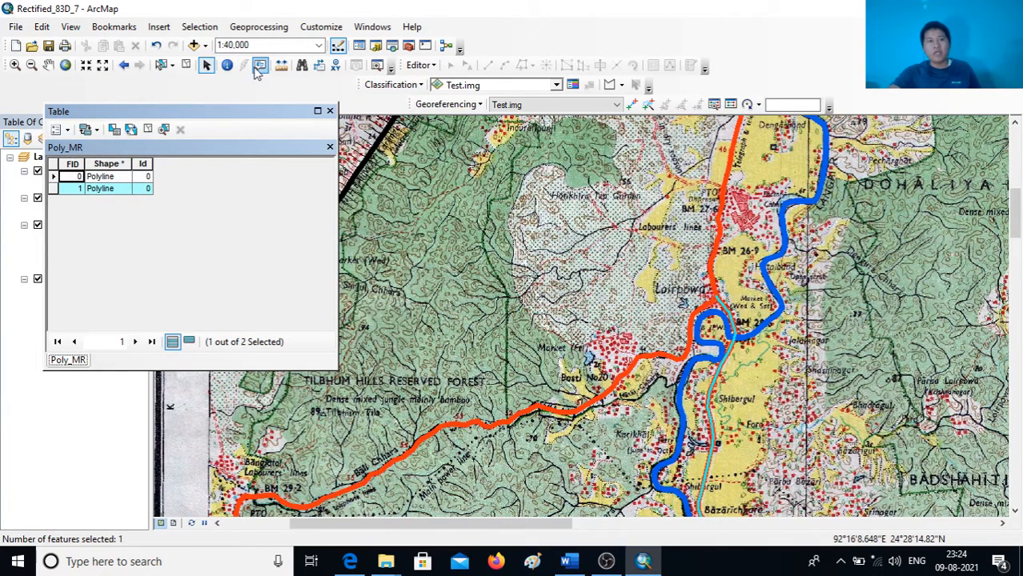
pyautogui.click(147, 128)
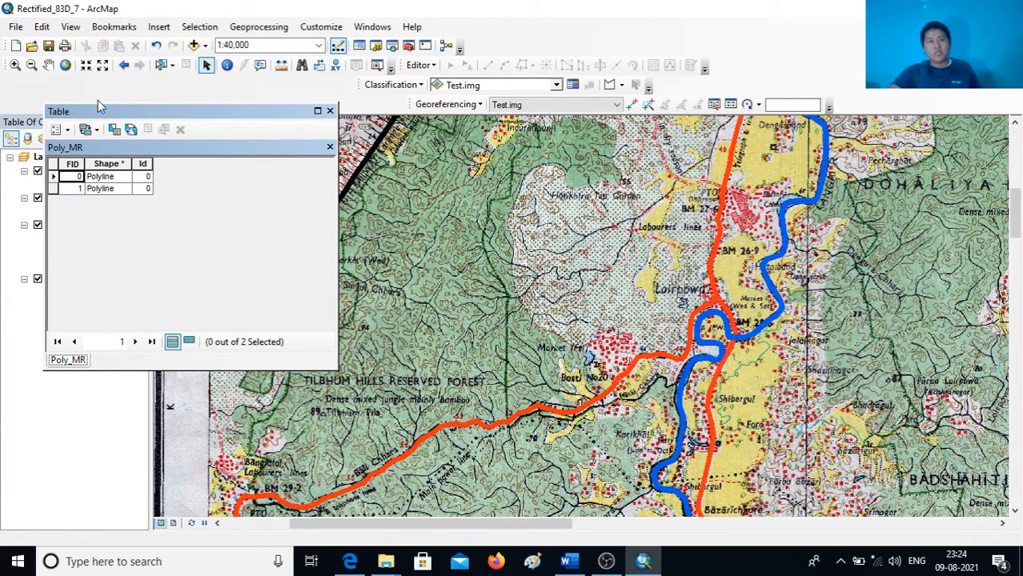
# Add a Text field called Name to the Poly_MR attribute table and narrow its column to fit the table window
pyautogui.click(69, 131)
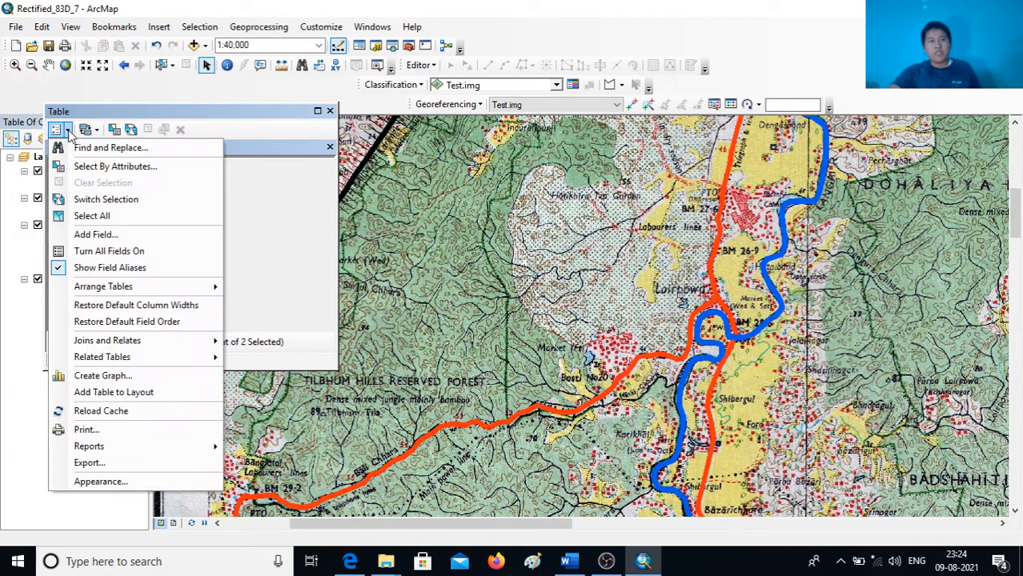
pyautogui.click(104, 244)
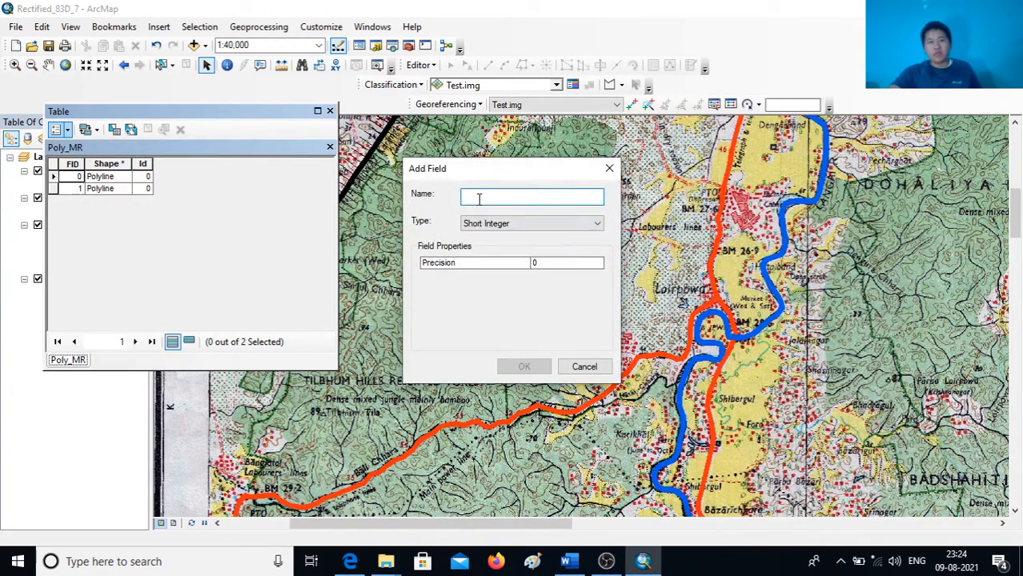
pyautogui.write('Name')
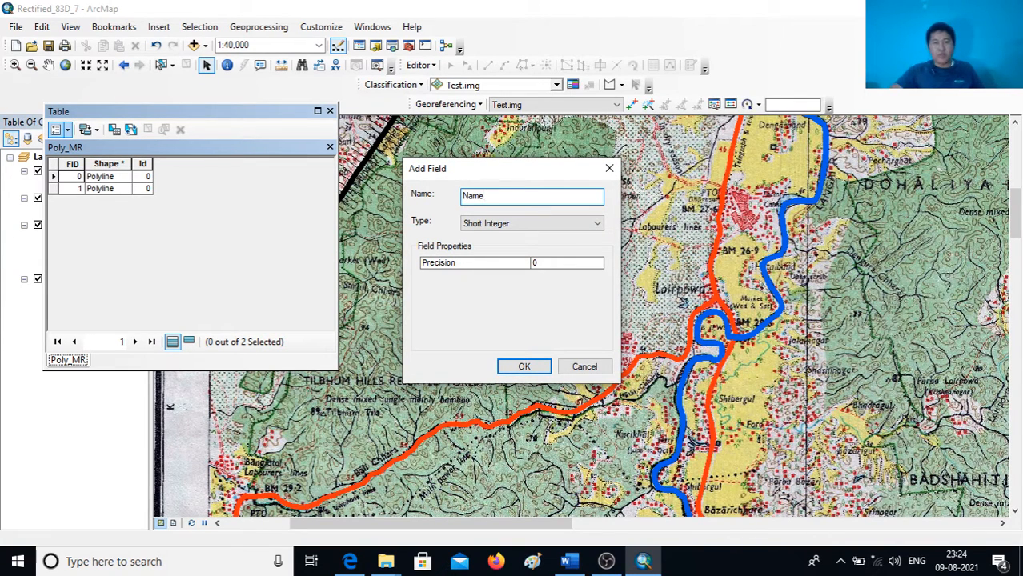
pyautogui.click(597, 224)
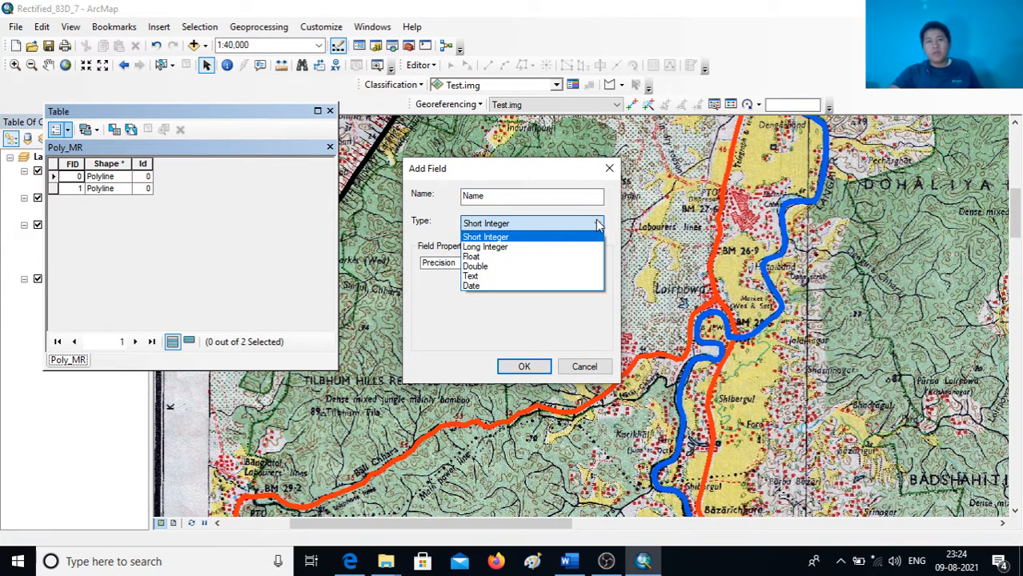
pyautogui.click(483, 277)
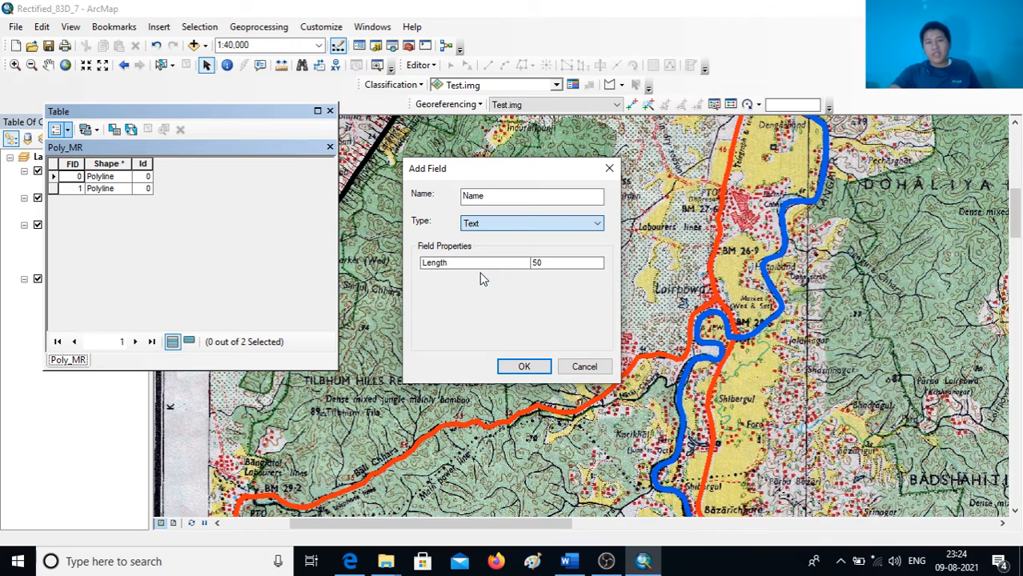
pyautogui.click(539, 367)
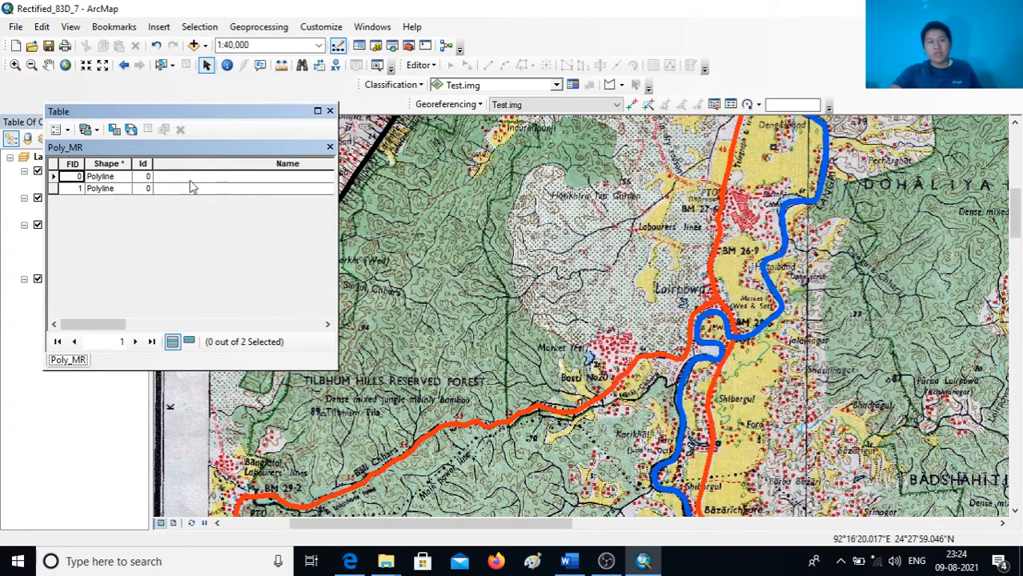
pyautogui.moveTo(112, 324); pyautogui.dragTo(296, 330)
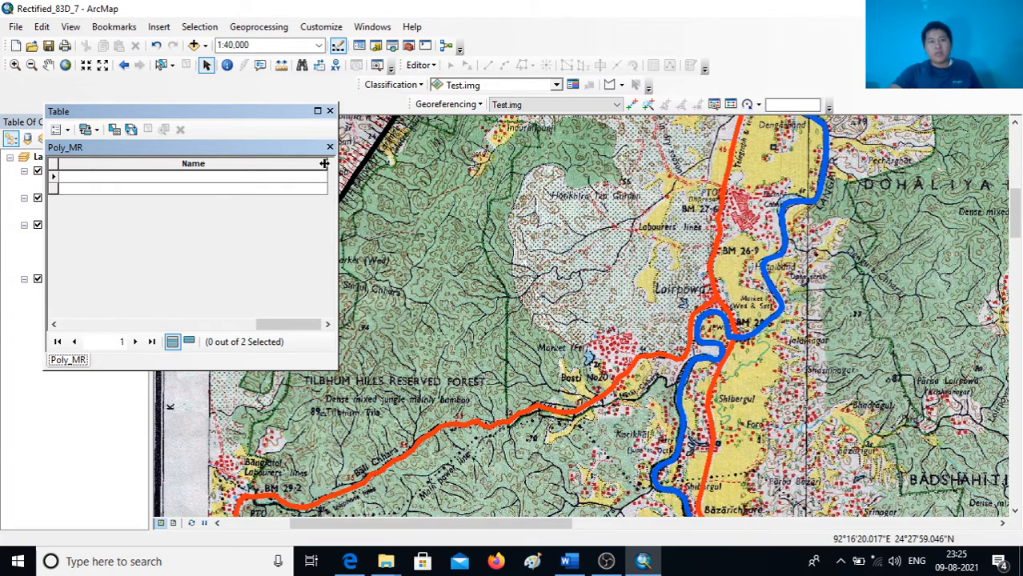
pyautogui.moveTo(324, 165); pyautogui.dragTo(232, 165)
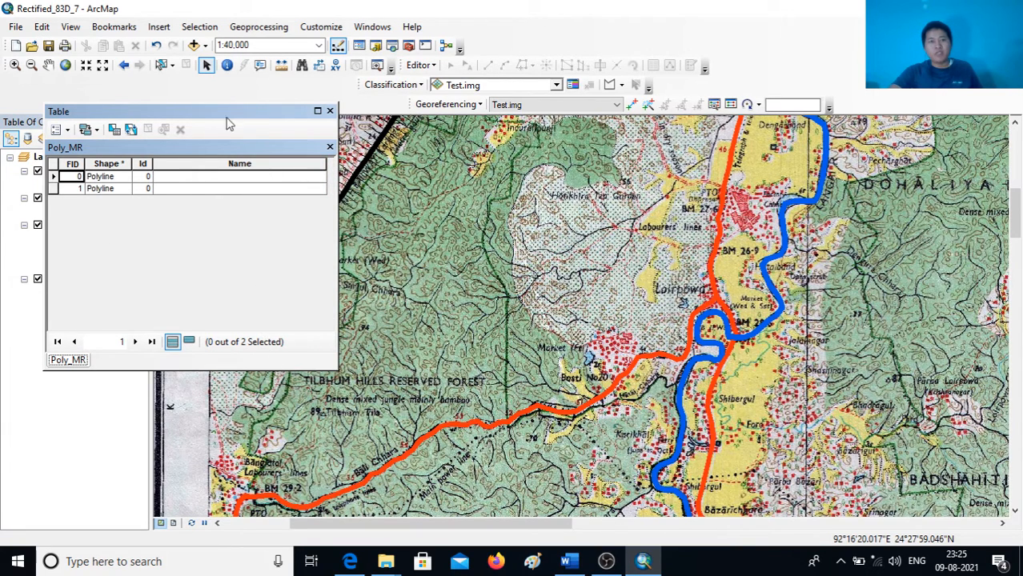
# Start an editing session and enter NH44 as the Name of the first Poly_MR record
pyautogui.click(424, 67)
pyautogui.click(450, 80)
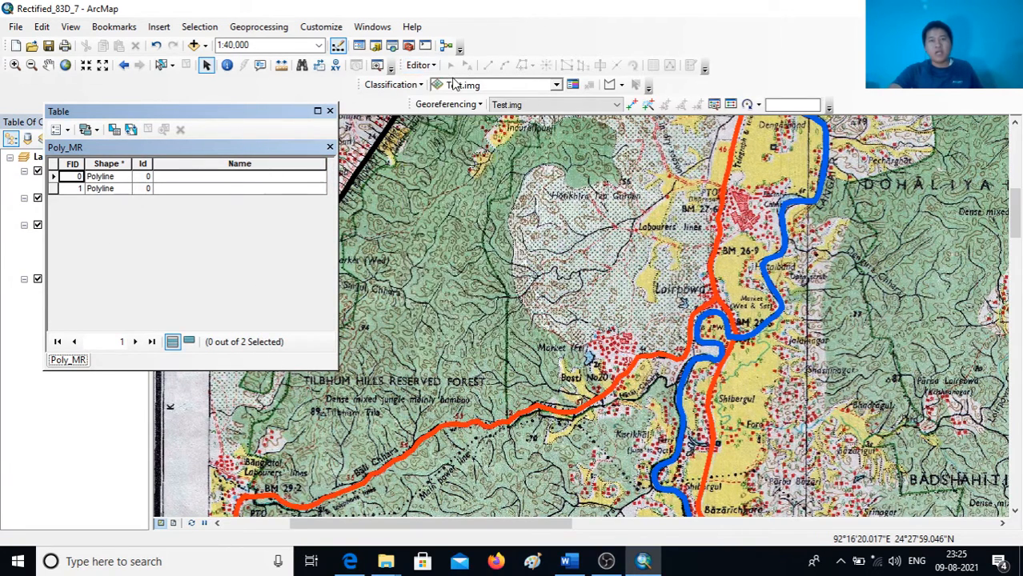
pyautogui.click(430, 66)
pyautogui.click(446, 82)
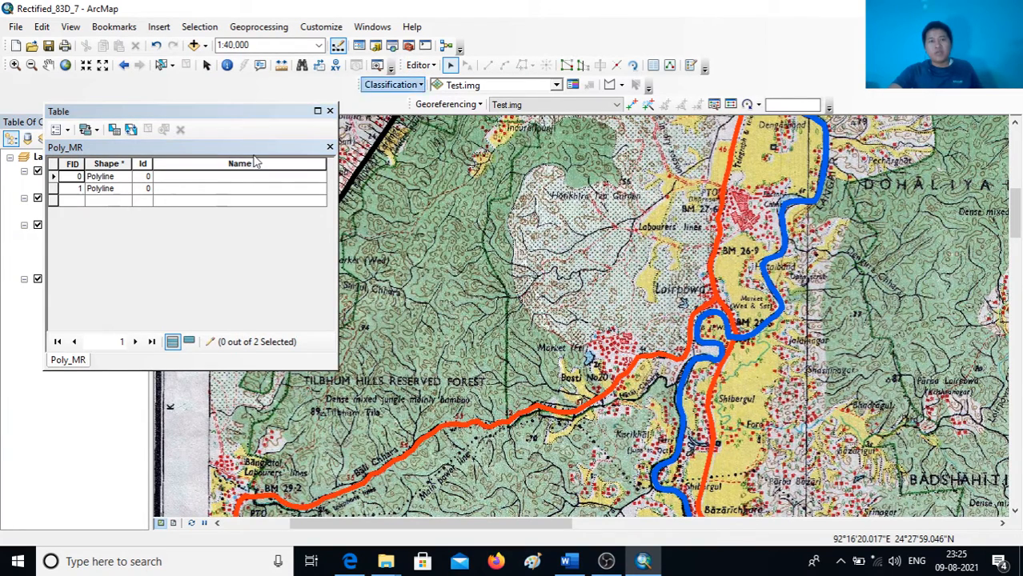
pyautogui.click(54, 177)
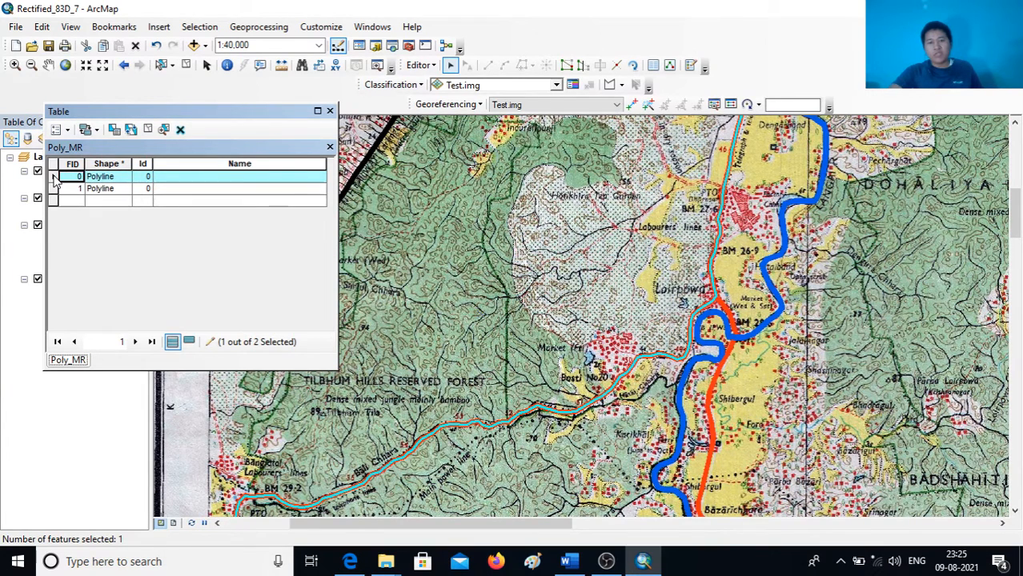
pyautogui.click(180, 182)
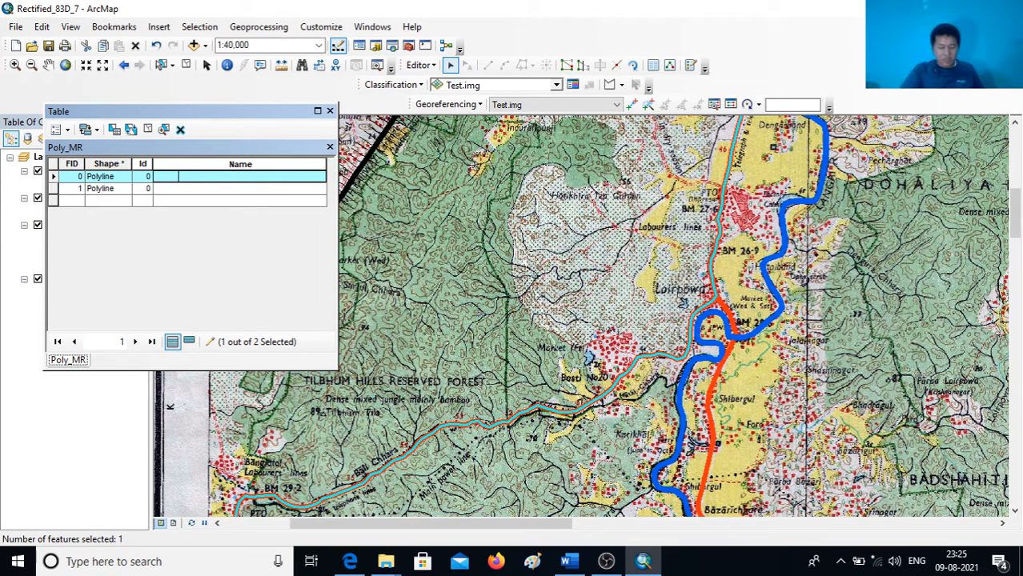
pyautogui.write('NH44')
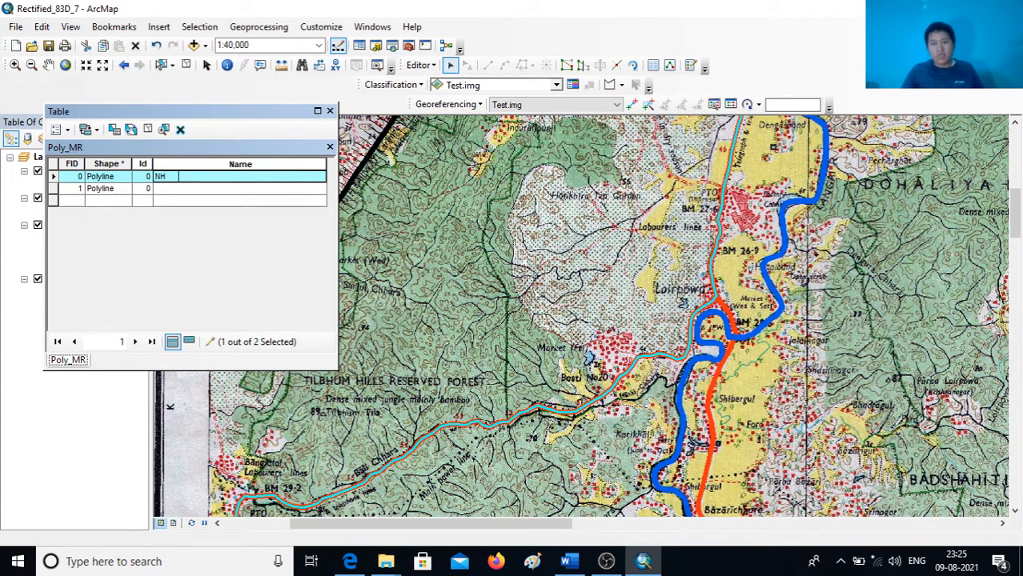
pyautogui.click(179, 193)
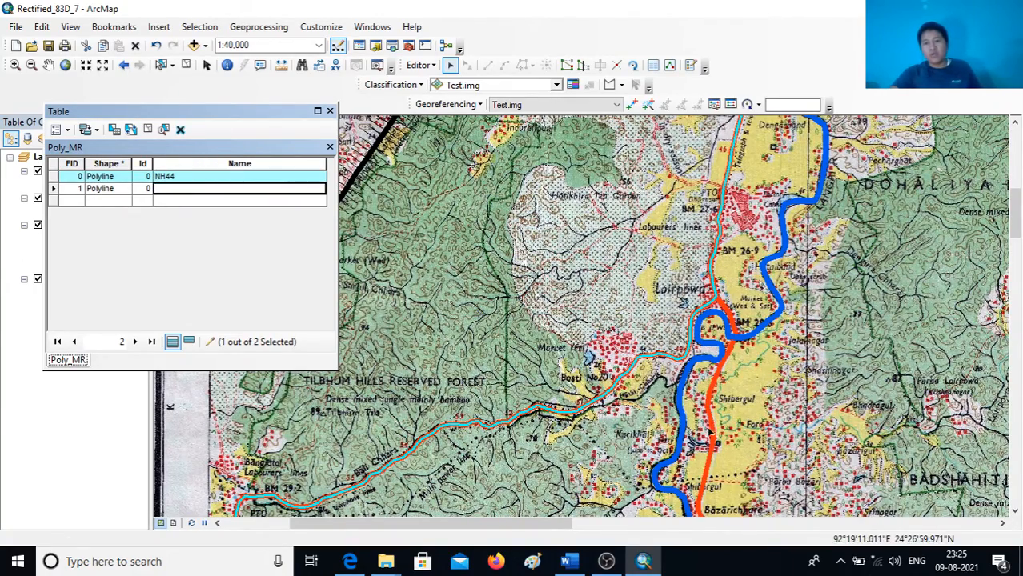
pyautogui.scroll(-2, 705, 438)
pyautogui.scroll(-1, 707, 434)
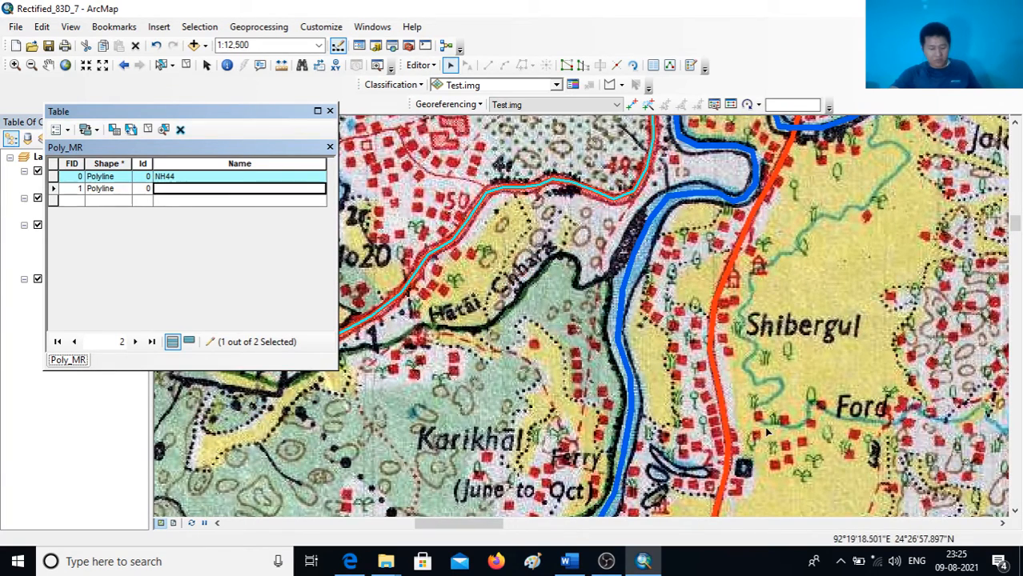
pyautogui.write('cccccccccccc')
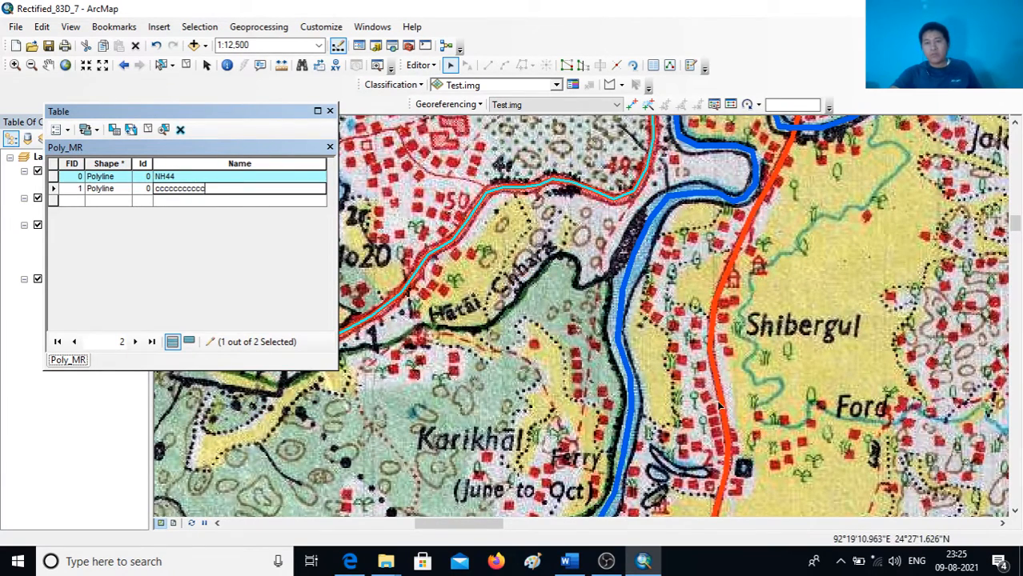
pyautogui.press('BackSpace')
pyautogui.press('BackSpace')
pyautogui.press('BackSpace')
pyautogui.press('BackSpace')
pyautogui.press('BackSpace')
pyautogui.press('BackSpace')
pyautogui.press('BackSpace')
pyautogui.press('BackSpace')
pyautogui.press('BackSpace')
pyautogui.press('BackSpace')
pyautogui.press('BackSpace')
pyautogui.press('BackSpace')
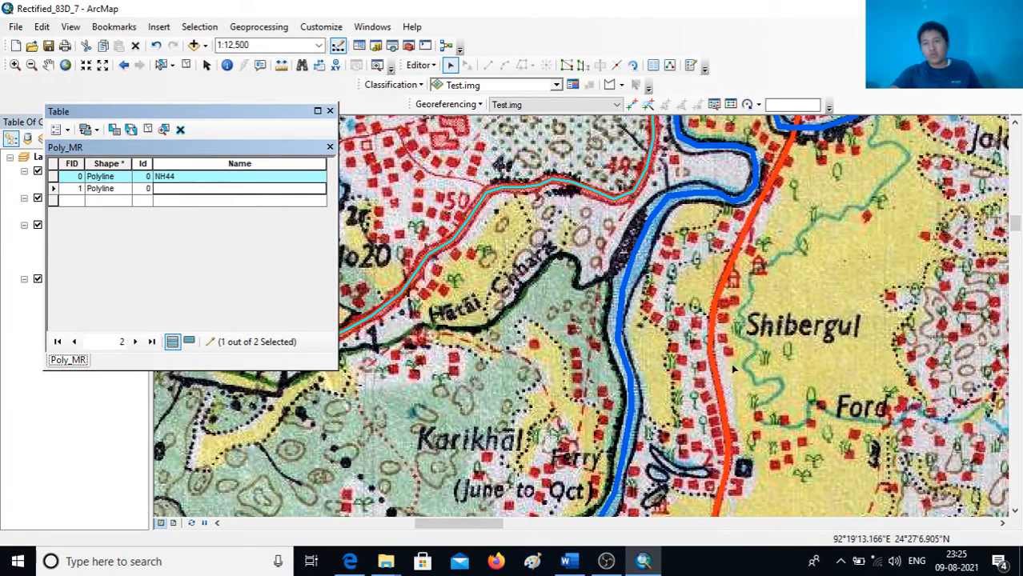
# Enter NH44A as the Name of the second Poly_MR record
pyautogui.scroll(-2, 753, 377)
pyautogui.scroll(-1, 754, 376)
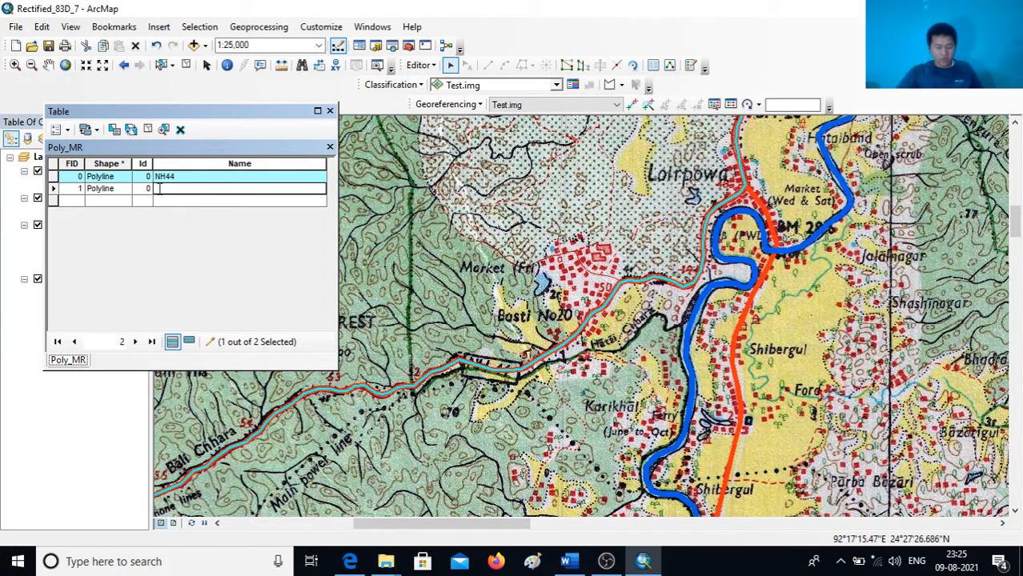
pyautogui.write('NH')
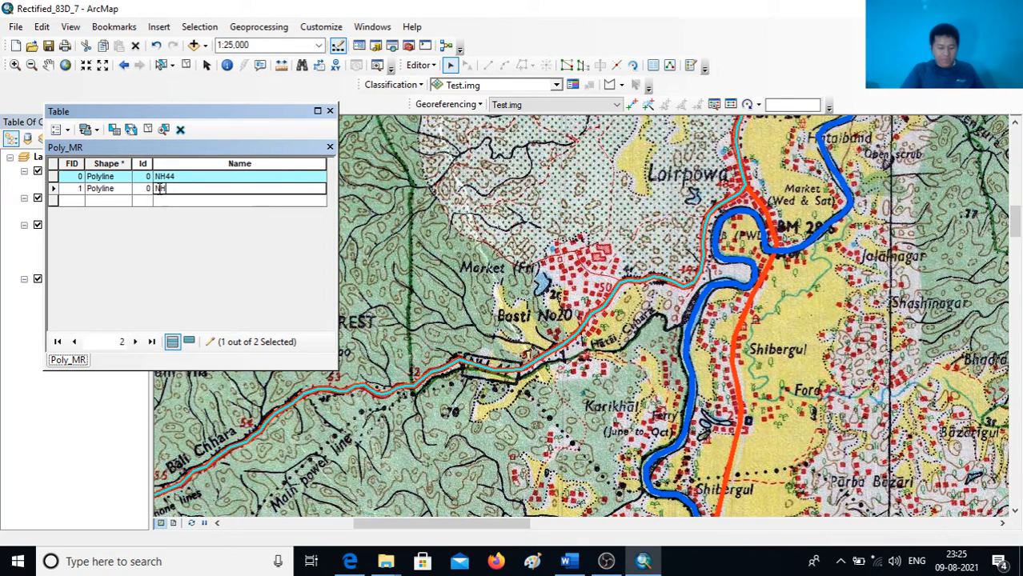
pyautogui.write('44')
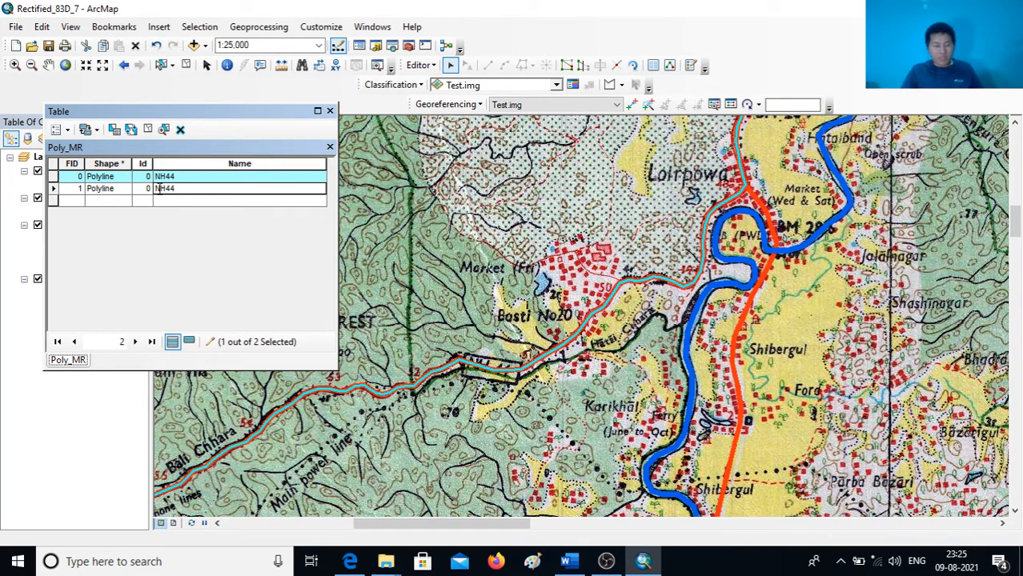
pyautogui.write('A')
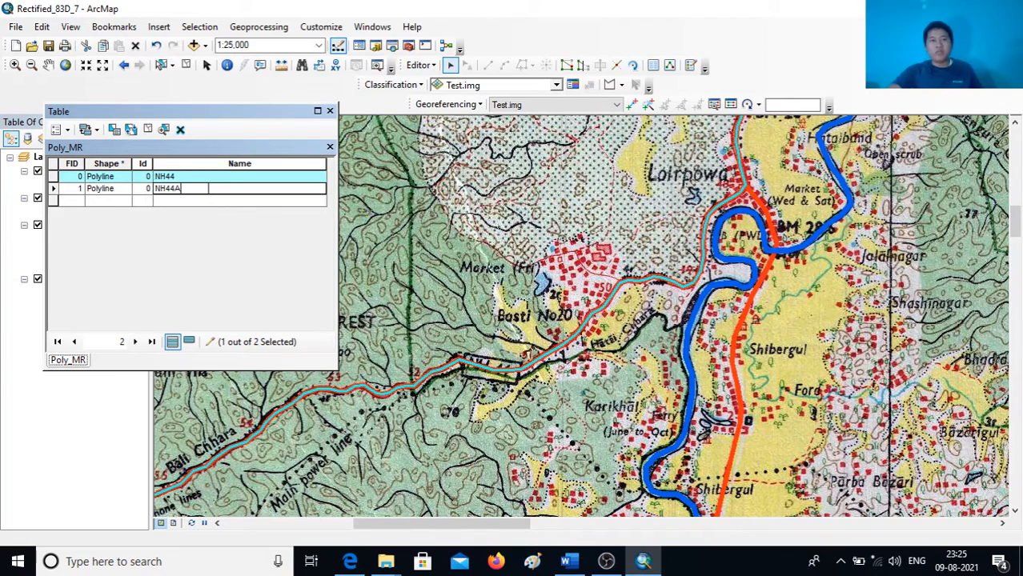
# Save the road attribute edits and end the editing session
pyautogui.click(431, 67)
pyautogui.click(447, 117)
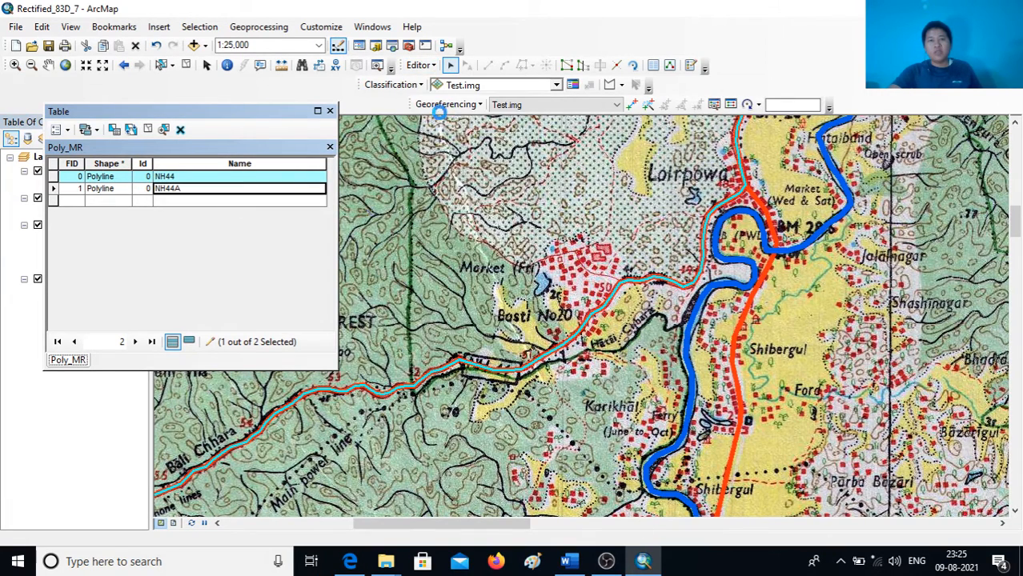
pyautogui.click(417, 65)
pyautogui.click(448, 98)
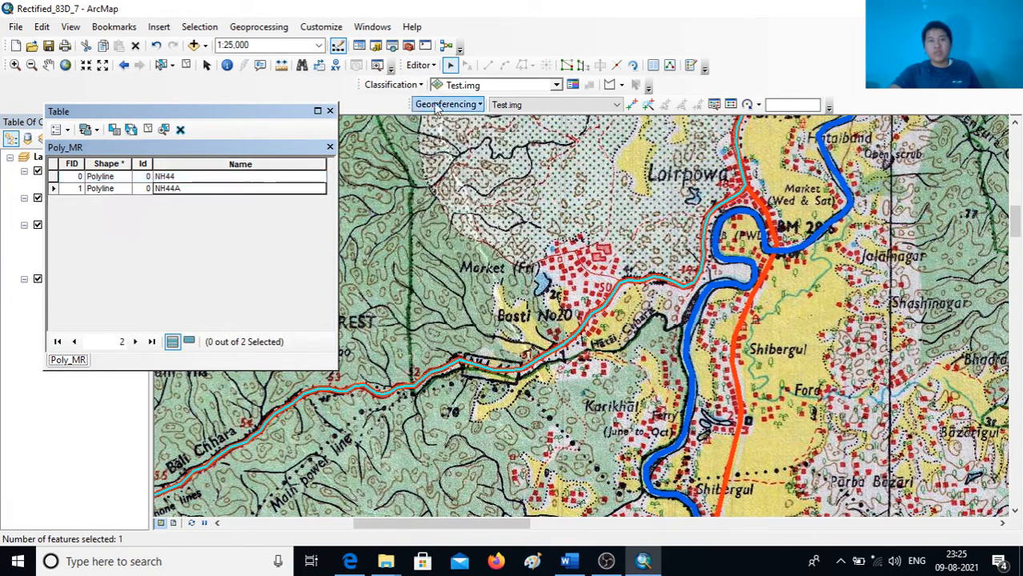
# Highlight the NH44 and NH44A records in turn to check their roads on the map, closing the table and clearing the selection
pyautogui.scroll(1, 727, 333)
pyautogui.scroll(4, 730, 331)
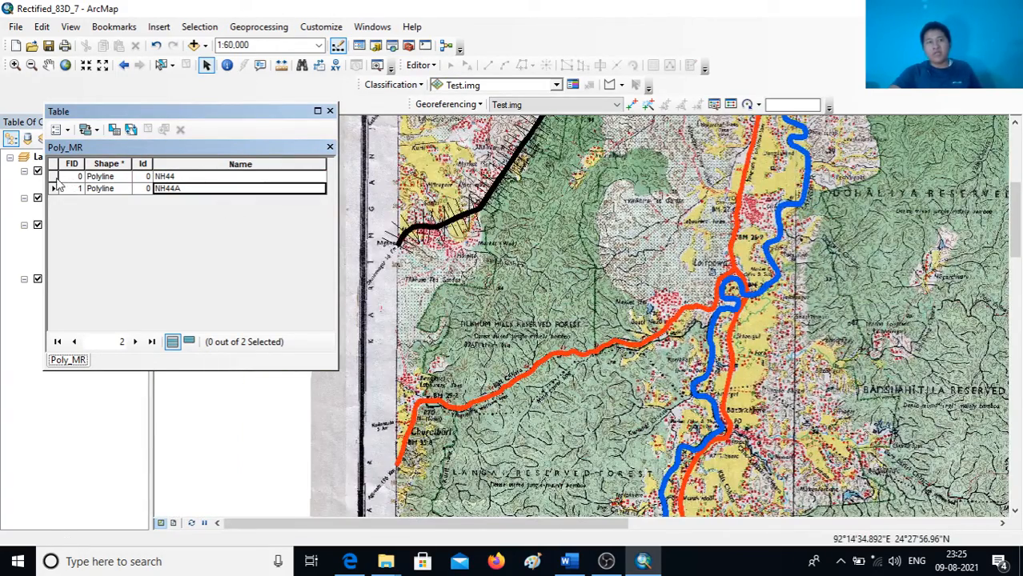
pyautogui.scroll(1, 642, 298)
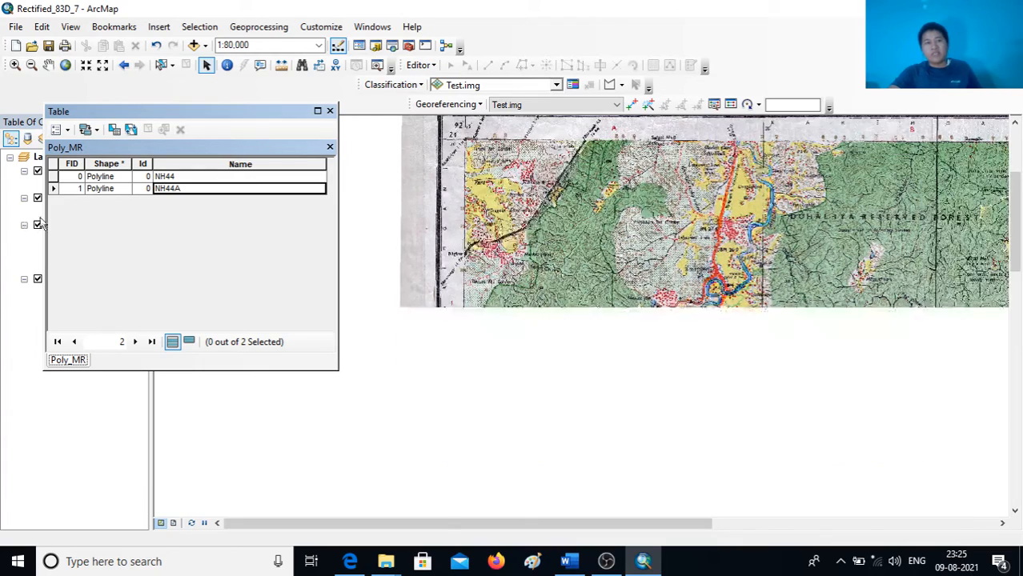
pyautogui.click(52, 177)
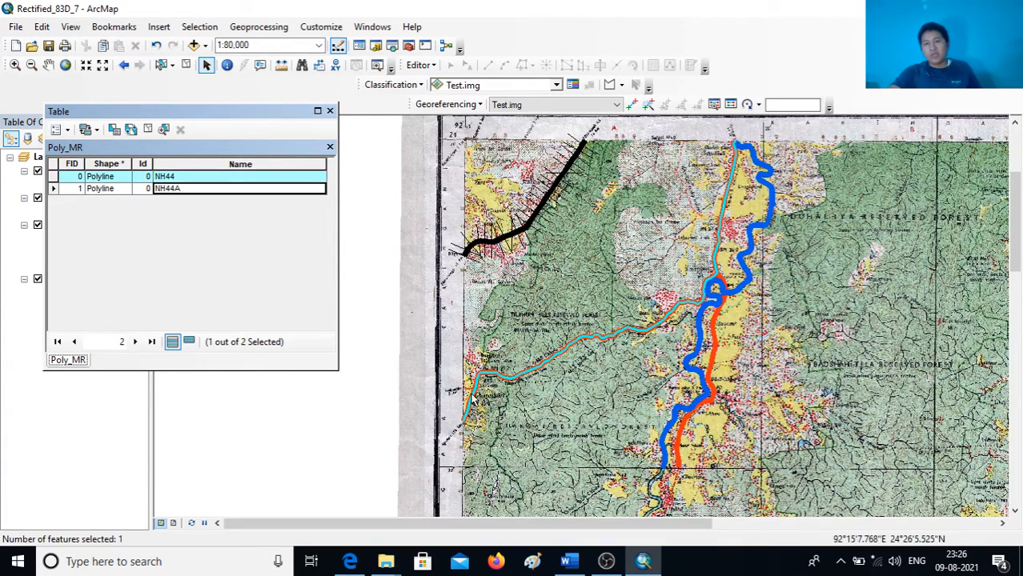
pyautogui.click(53, 189)
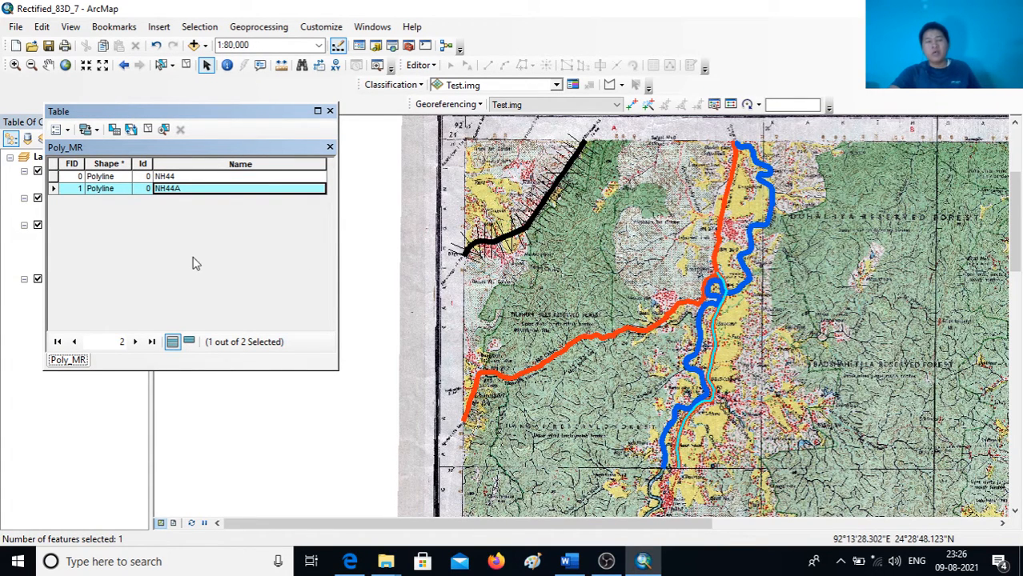
pyautogui.click(329, 111)
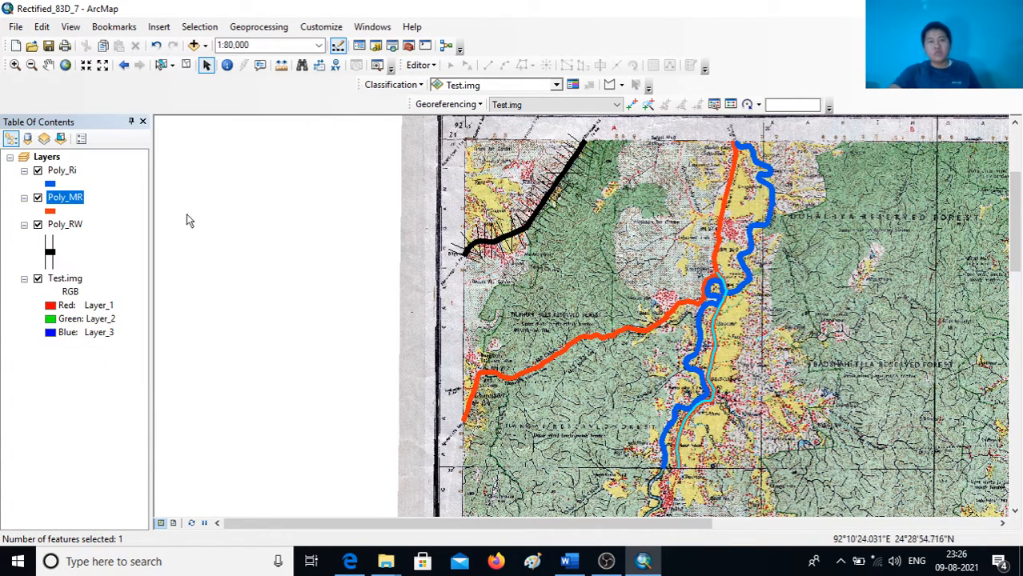
pyautogui.click(186, 65)
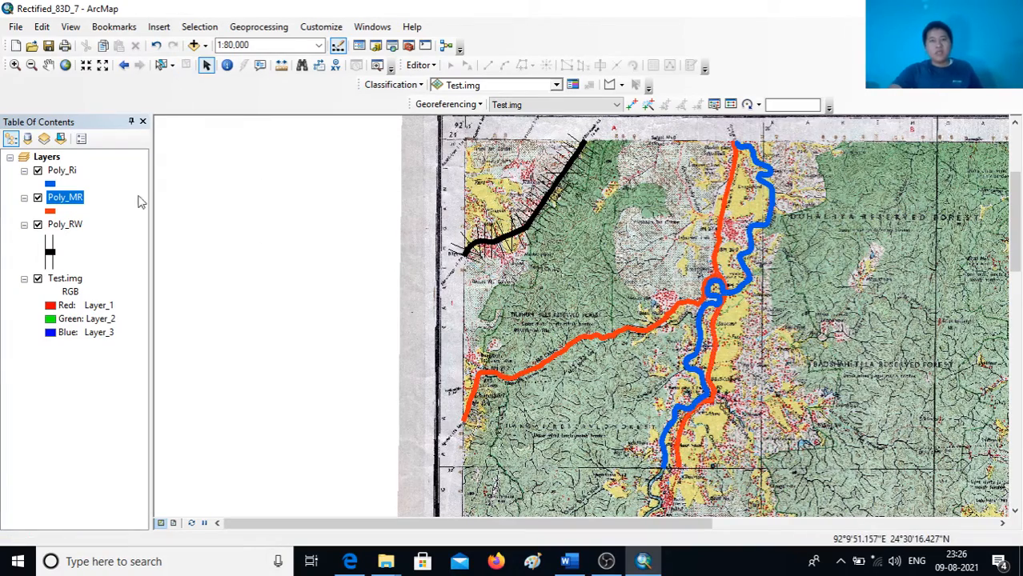
# Follow the Poly_Ri river line across the toposheet to look for the river's name label
pyautogui.scroll(1, 694, 395)
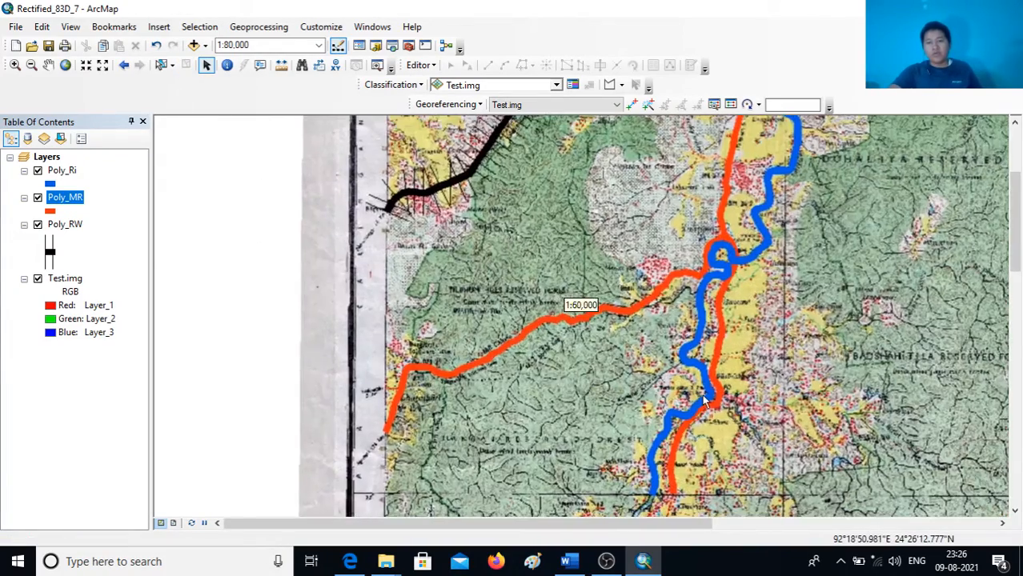
pyautogui.scroll(1, 722, 290)
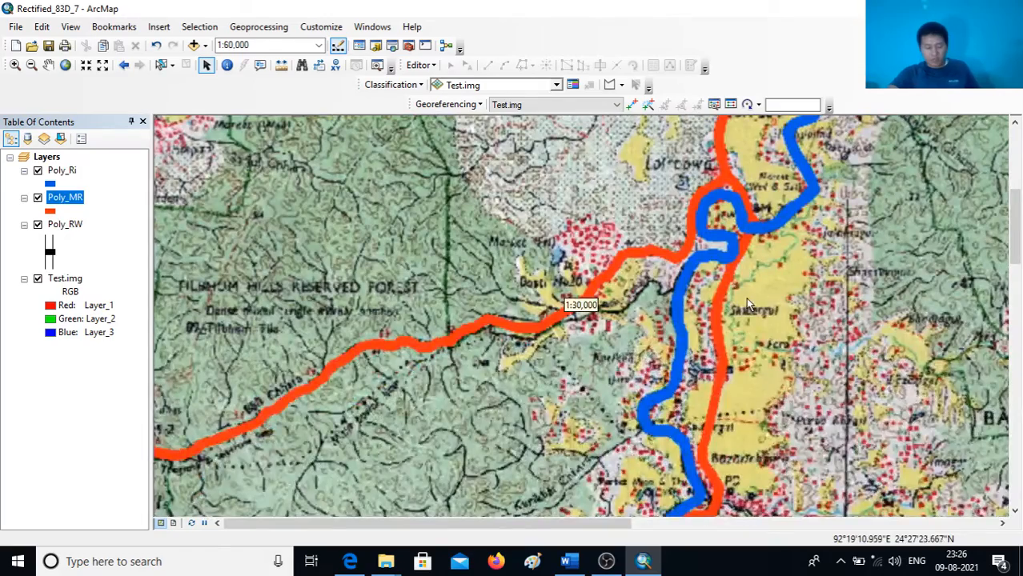
pyautogui.scroll(1, 750, 304)
pyautogui.moveTo(834, 193); pyautogui.dragTo(703, 403)
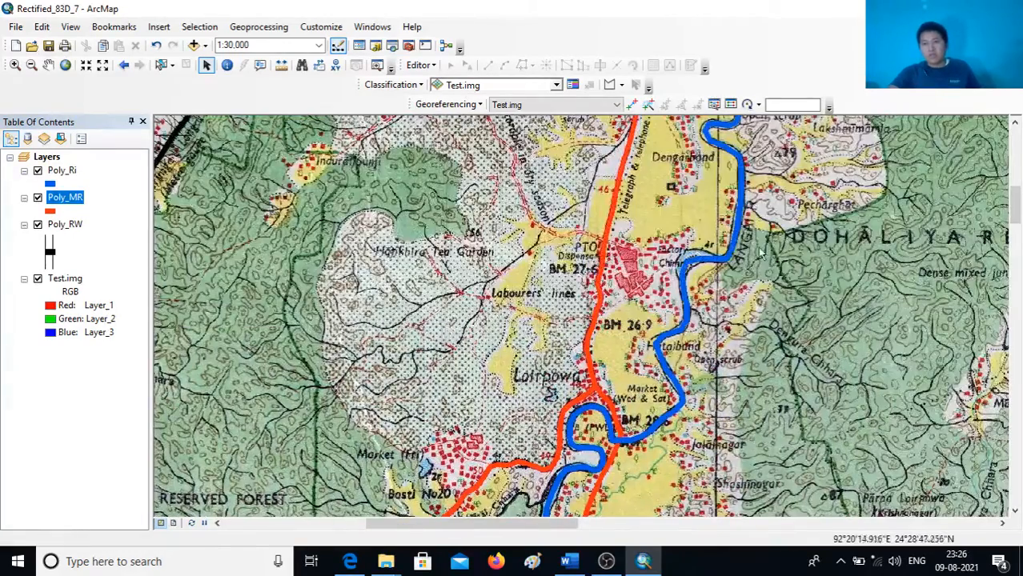
pyautogui.moveTo(762, 262); pyautogui.dragTo(651, 367)
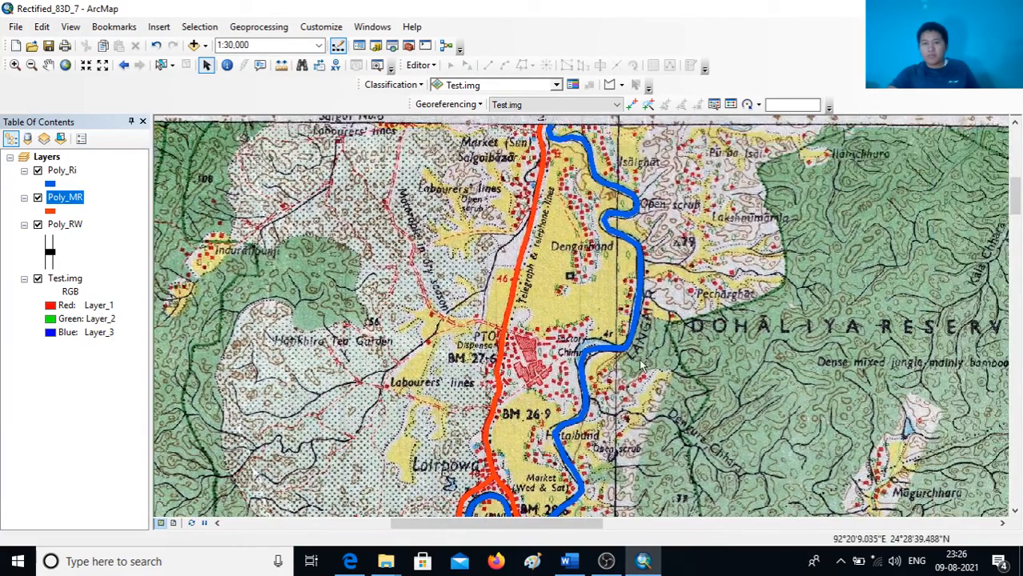
pyautogui.scroll(-1, 636, 362)
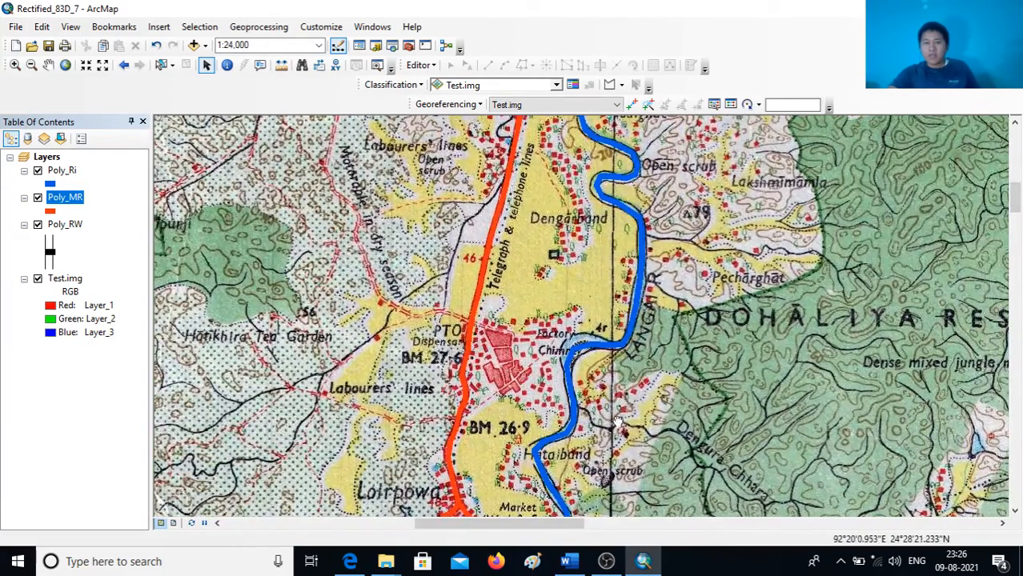
pyautogui.moveTo(618, 422); pyautogui.dragTo(803, 163)
pyautogui.moveTo(658, 416); pyautogui.dragTo(635, 210)
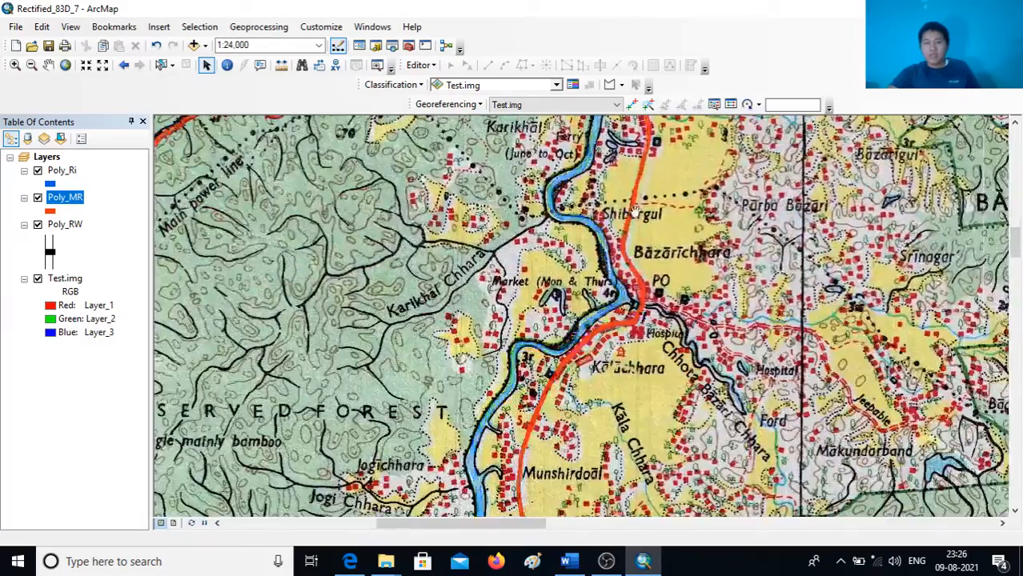
# Follow the river south from the end of the Poly_Ri line to the toposheet's lower border, looking for its name label
pyautogui.moveTo(637, 432); pyautogui.dragTo(630, 274)
pyautogui.moveTo(580, 401); pyautogui.dragTo(620, 208)
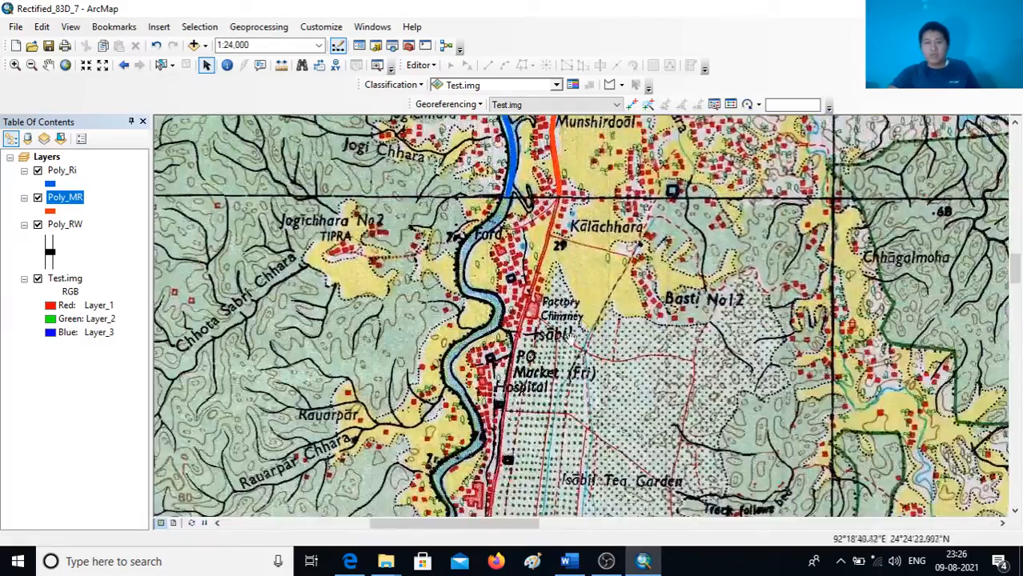
pyautogui.moveTo(568, 338); pyautogui.dragTo(528, 169)
pyautogui.scroll(-4, 506, 320)
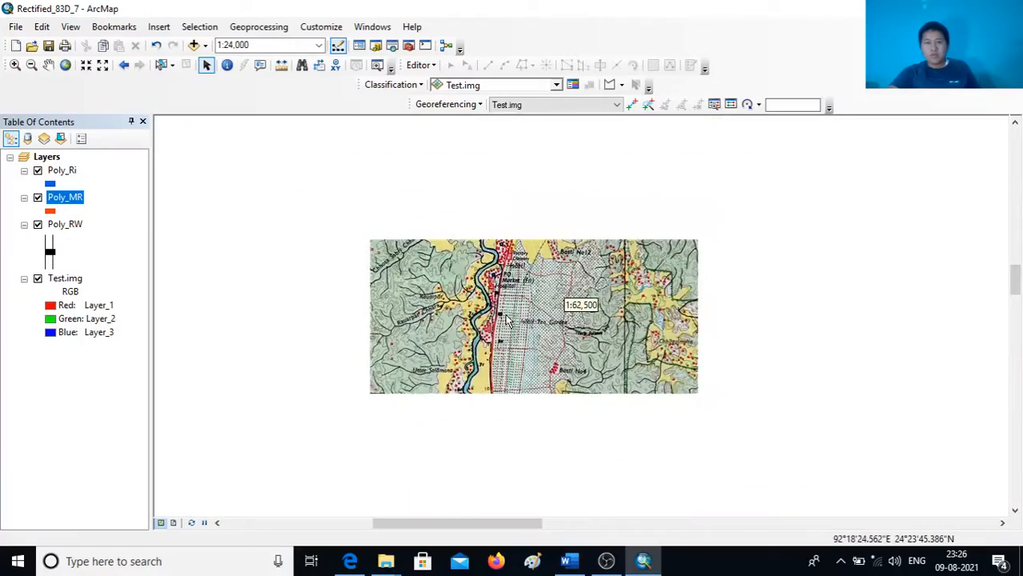
pyautogui.scroll(-1, 516, 371)
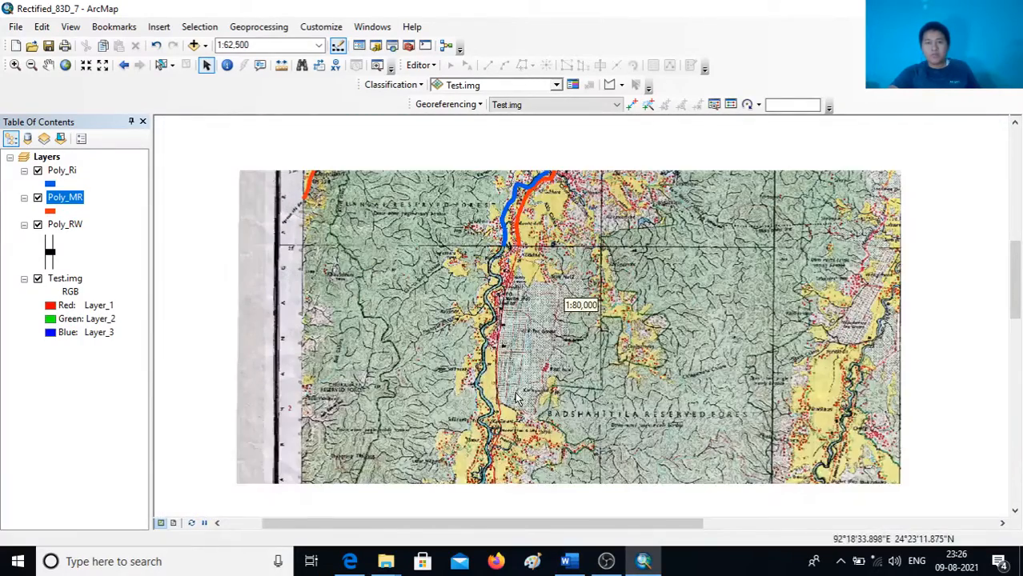
pyautogui.moveTo(519, 402); pyautogui.dragTo(512, 192)
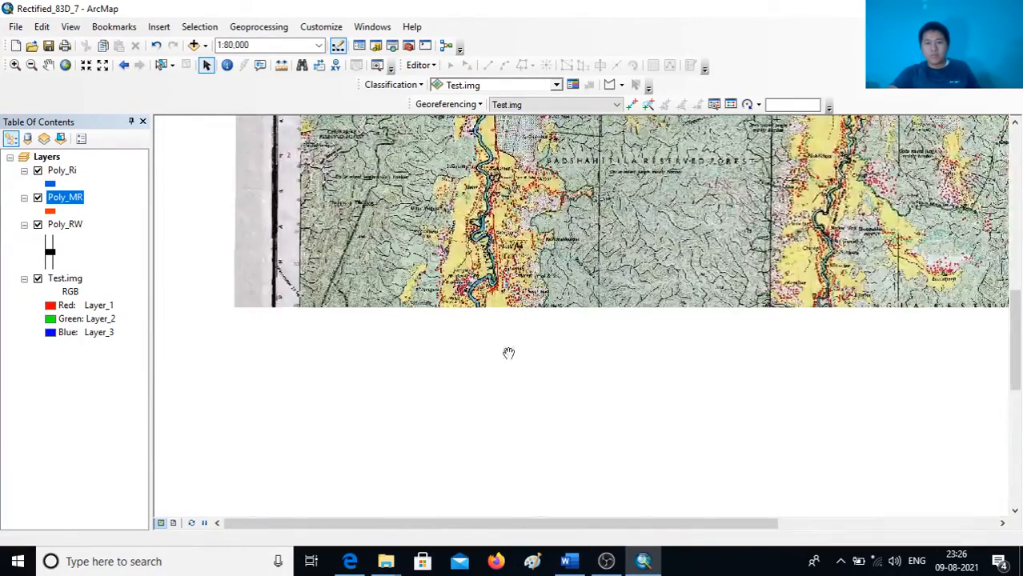
pyautogui.moveTo(498, 416); pyautogui.dragTo(537, 207)
pyautogui.scroll(1, 538, 192)
pyautogui.scroll(4, 540, 188)
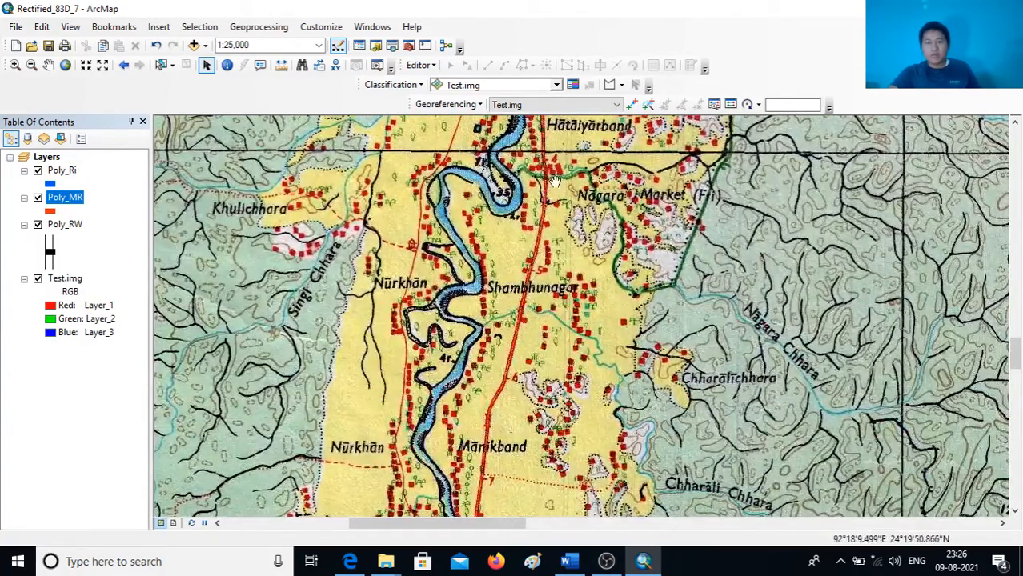
pyautogui.moveTo(554, 182); pyautogui.dragTo(551, 328)
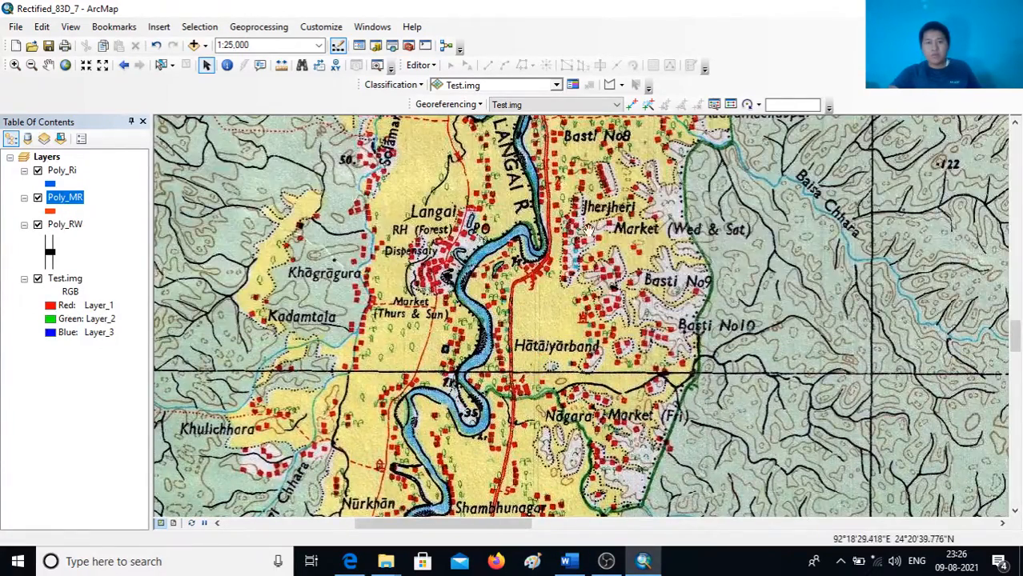
pyautogui.moveTo(516, 444); pyautogui.dragTo(620, 104)
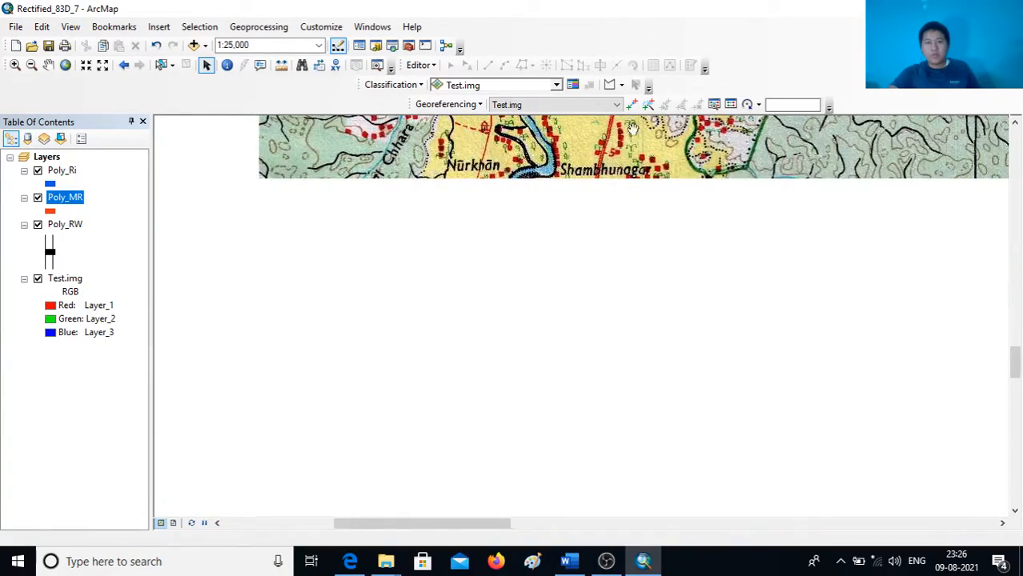
pyautogui.moveTo(577, 354); pyautogui.dragTo(539, 105)
pyautogui.moveTo(537, 323); pyautogui.dragTo(527, 88)
pyautogui.moveTo(516, 311); pyautogui.dragTo(472, 172)
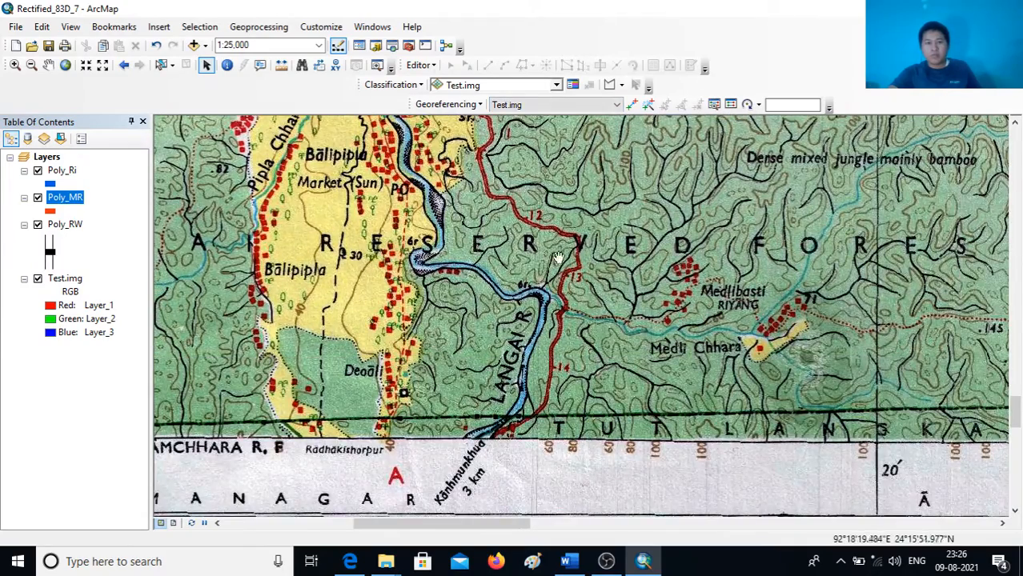
# Trace the river back north past the Langai settlement to the digitized stretch near Loirpowa, checking the name labels along it
pyautogui.moveTo(559, 215); pyautogui.dragTo(538, 398)
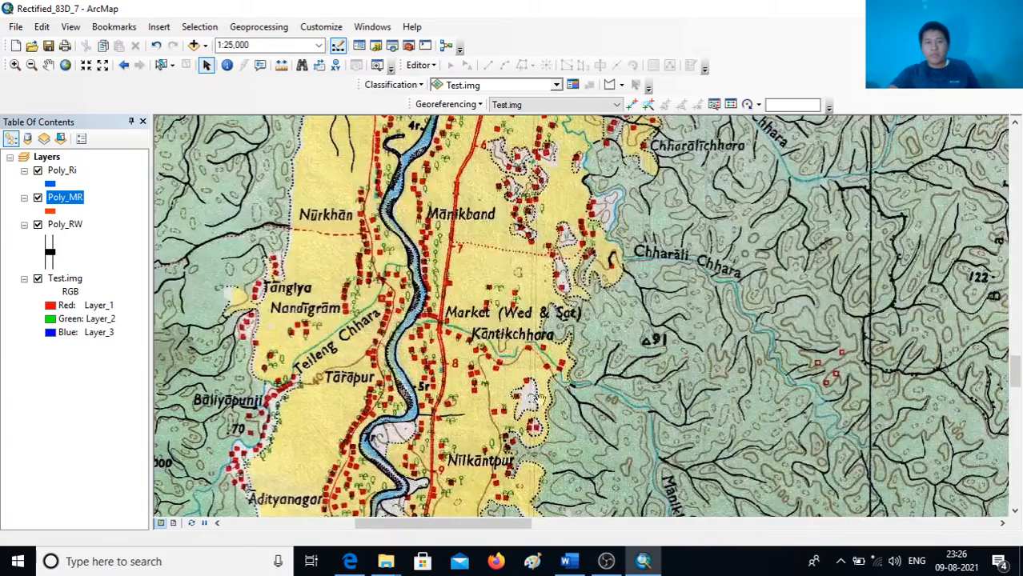
pyautogui.moveTo(532, 143); pyautogui.dragTo(514, 448)
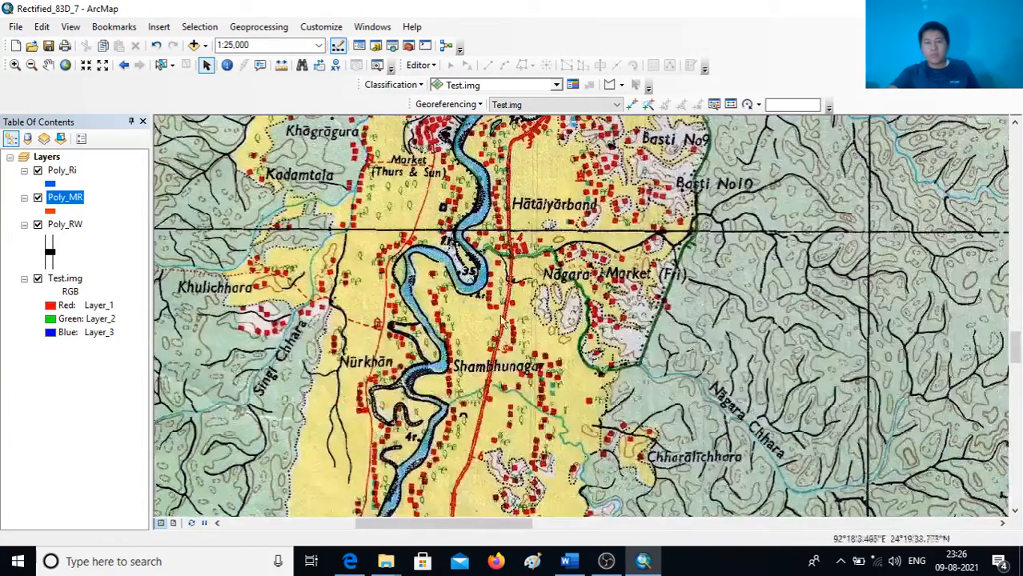
pyautogui.moveTo(548, 200); pyautogui.dragTo(501, 451)
pyautogui.moveTo(530, 282); pyautogui.dragTo(454, 320)
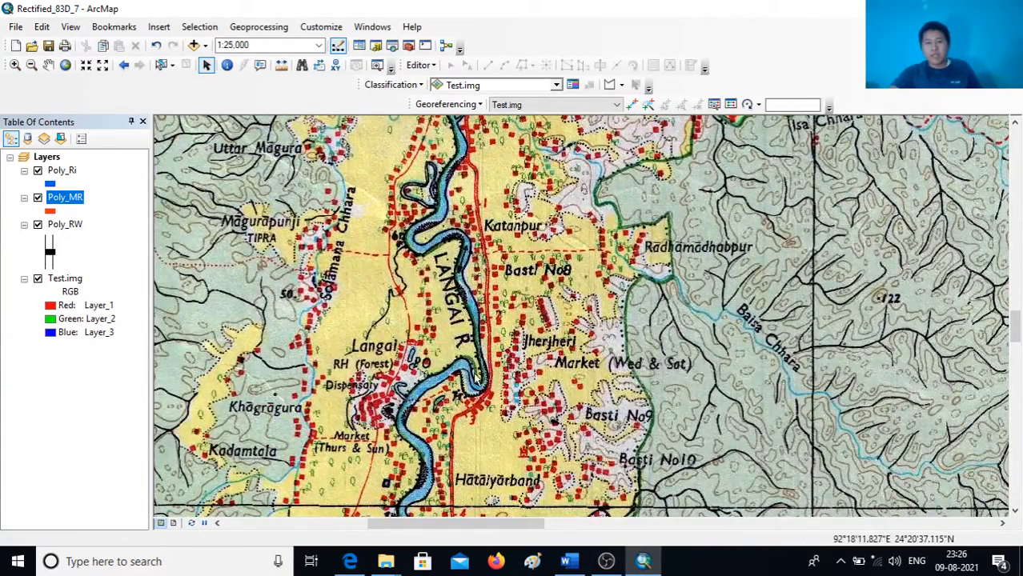
pyautogui.moveTo(490, 164); pyautogui.dragTo(448, 466)
pyautogui.moveTo(526, 188); pyautogui.dragTo(489, 405)
pyautogui.moveTo(494, 213); pyautogui.dragTo(471, 458)
pyautogui.moveTo(474, 177); pyautogui.dragTo(476, 366)
pyautogui.moveTo(582, 224); pyautogui.dragTo(531, 425)
pyautogui.moveTo(541, 258); pyautogui.dragTo(525, 440)
pyautogui.moveTo(553, 313); pyautogui.dragTo(485, 457)
pyautogui.moveTo(510, 326); pyautogui.dragTo(470, 419)
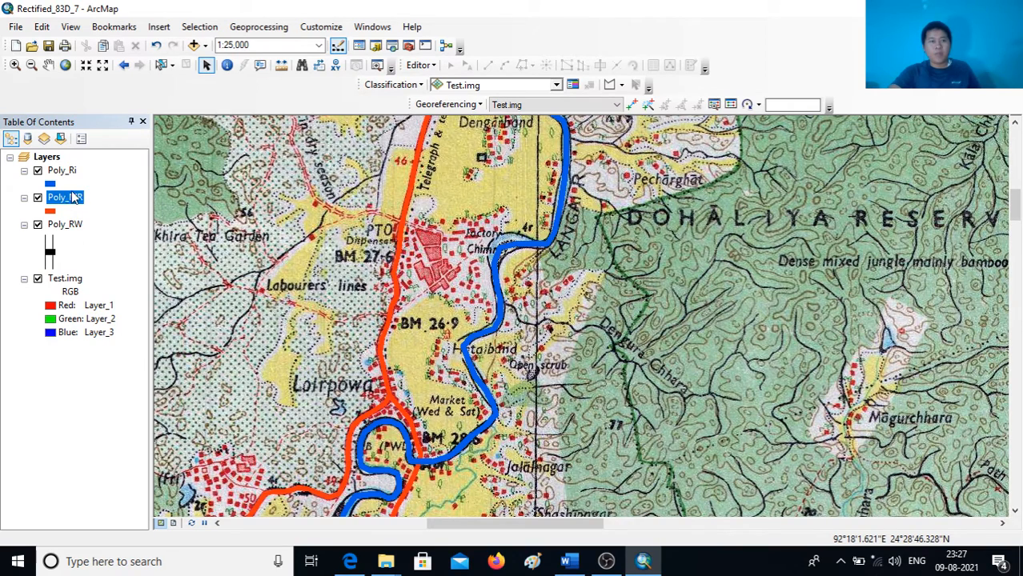
# Open the Poly_Ri attribute table and add a Text field called Name
pyautogui.click(65, 172)
pyautogui.rightClick(65, 172)
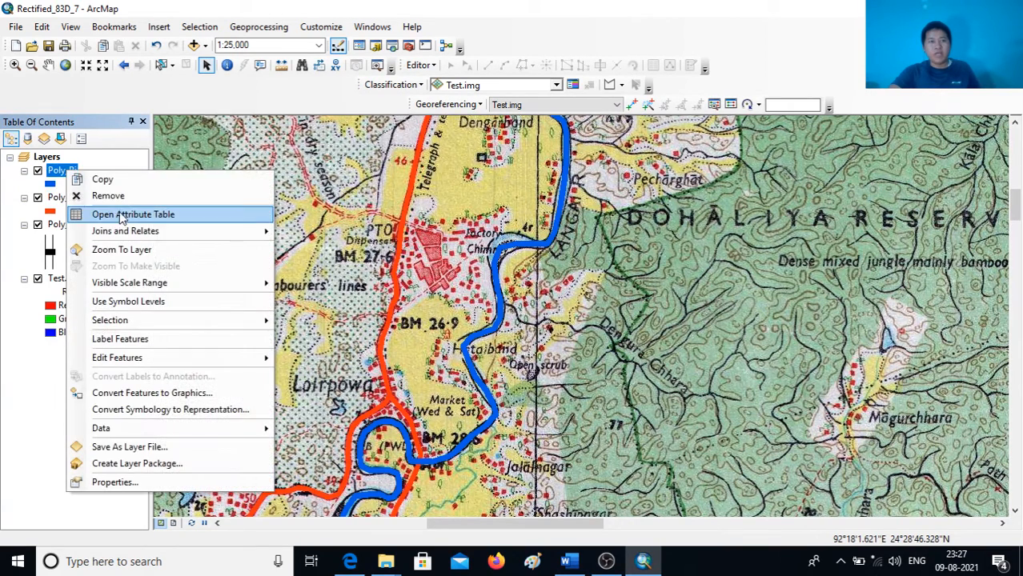
pyautogui.click(119, 215)
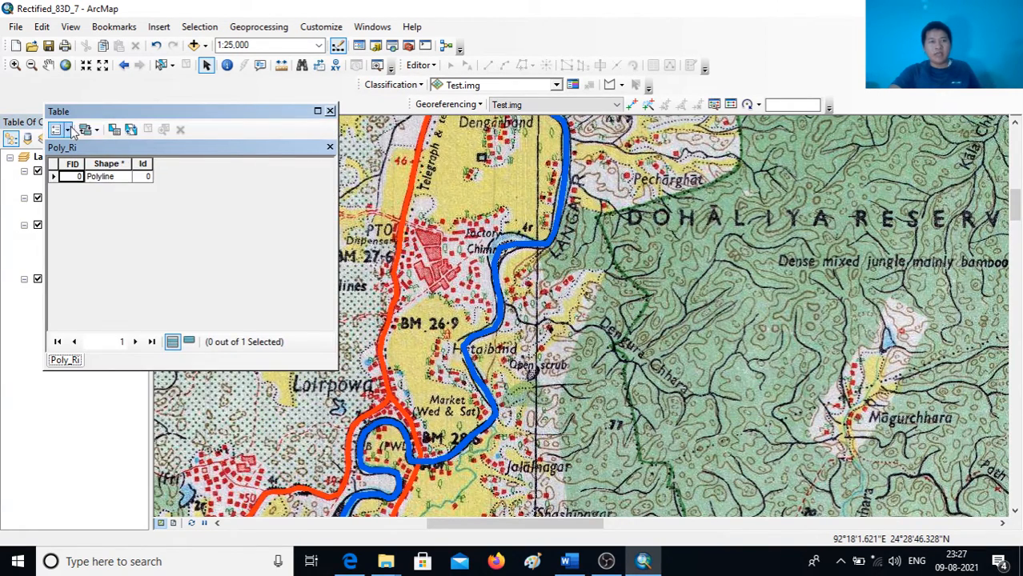
pyautogui.click(60, 129)
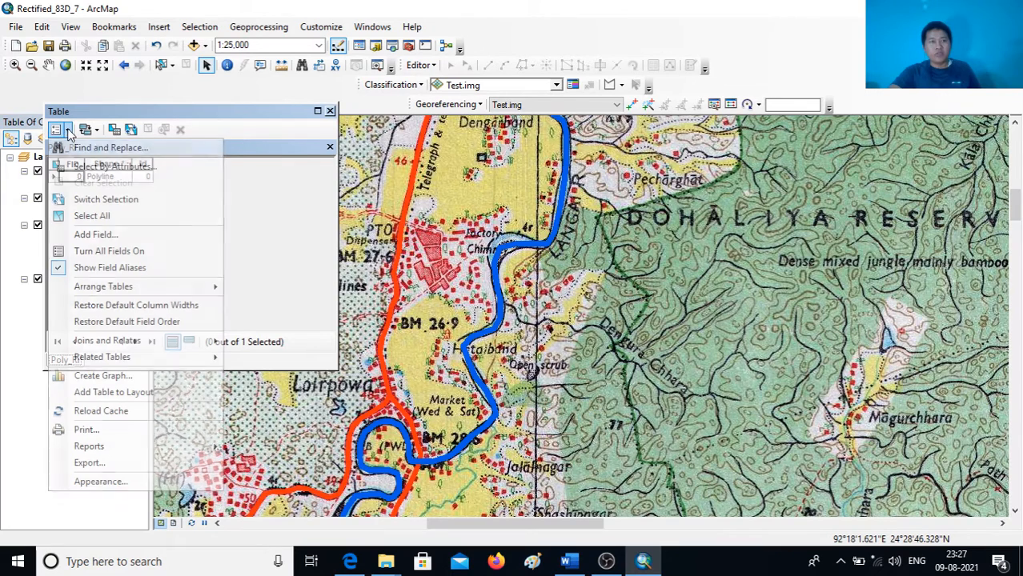
pyautogui.click(90, 235)
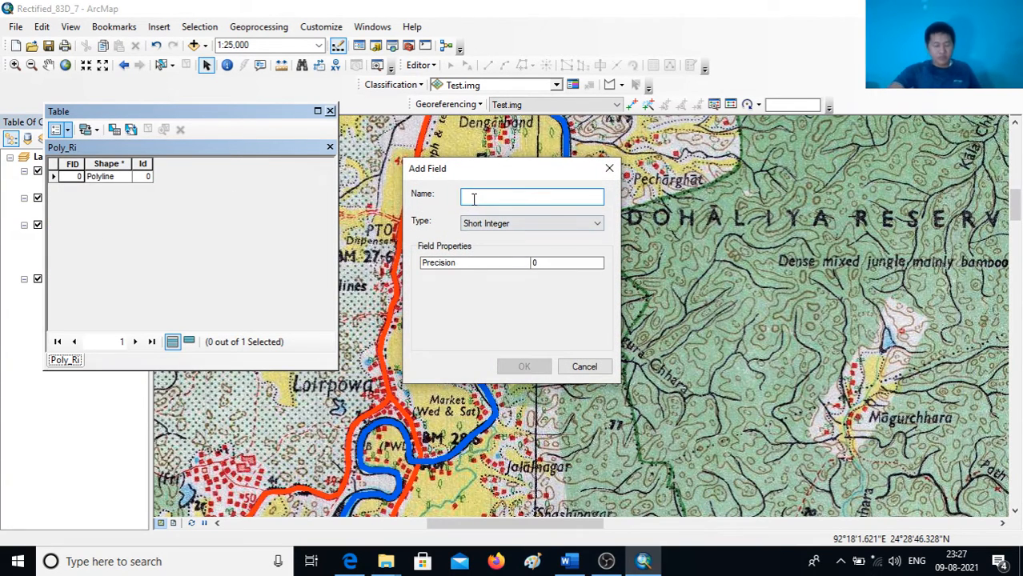
pyautogui.write('Name')
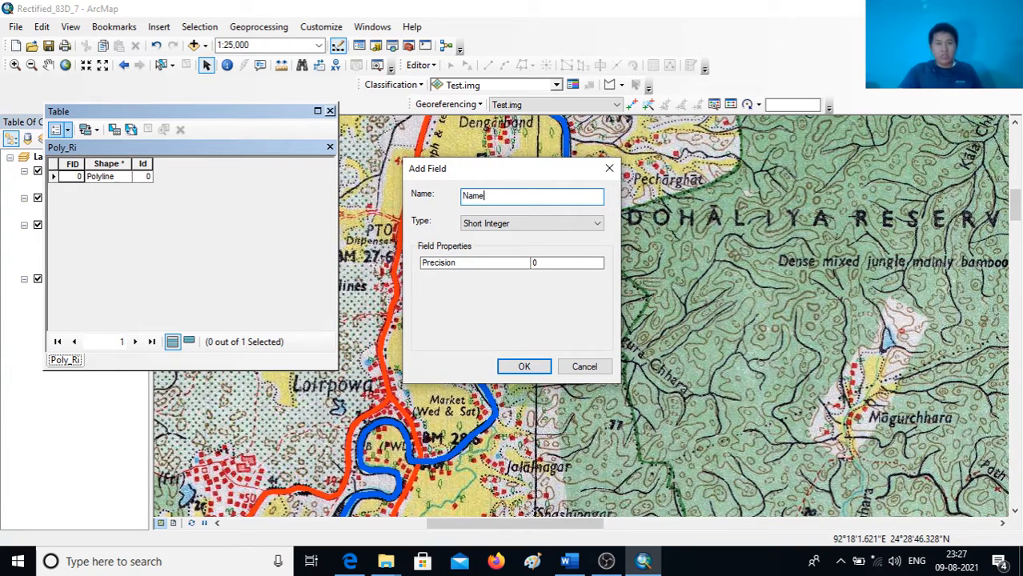
pyautogui.click(599, 225)
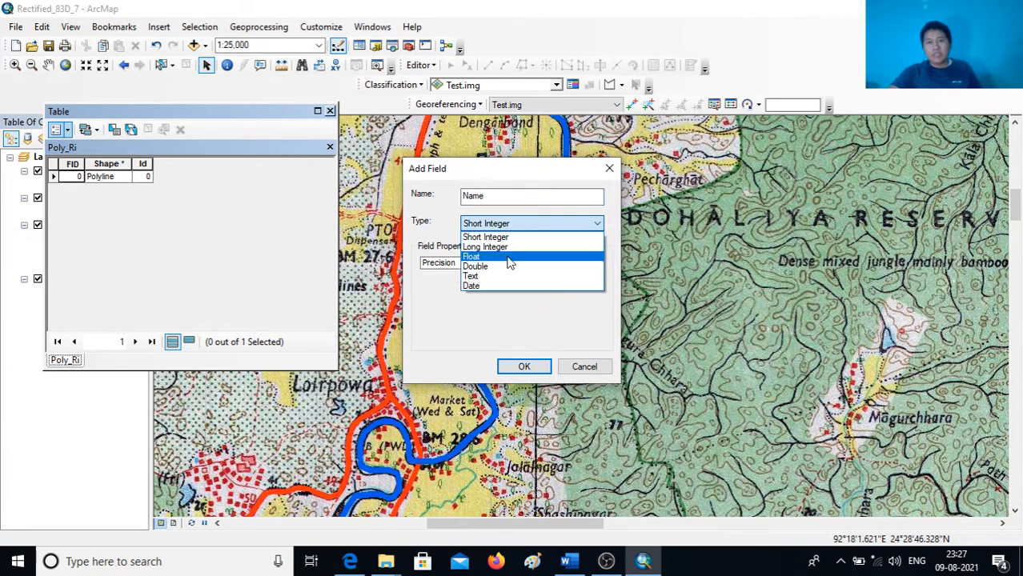
pyautogui.click(481, 277)
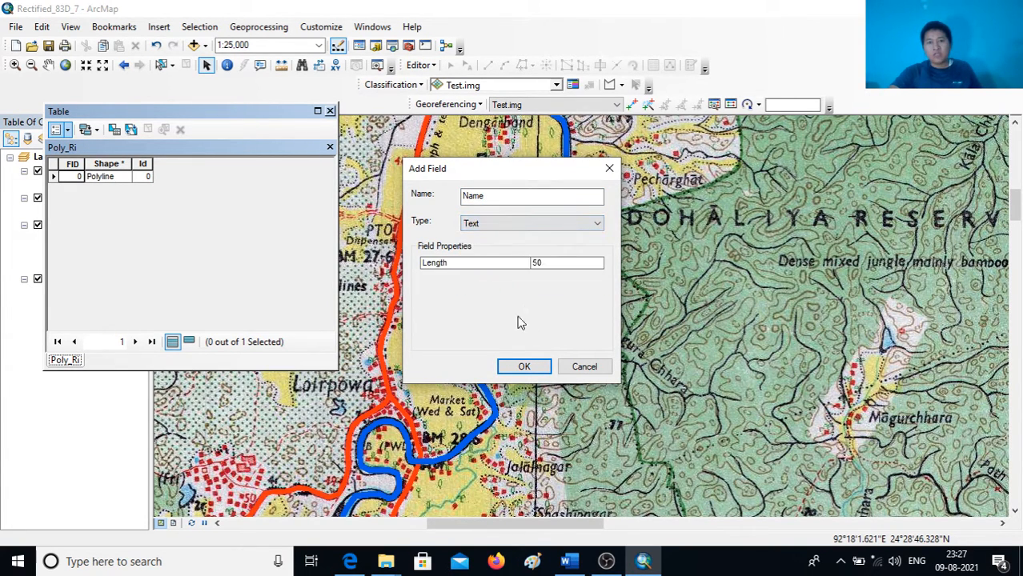
pyautogui.click(524, 368)
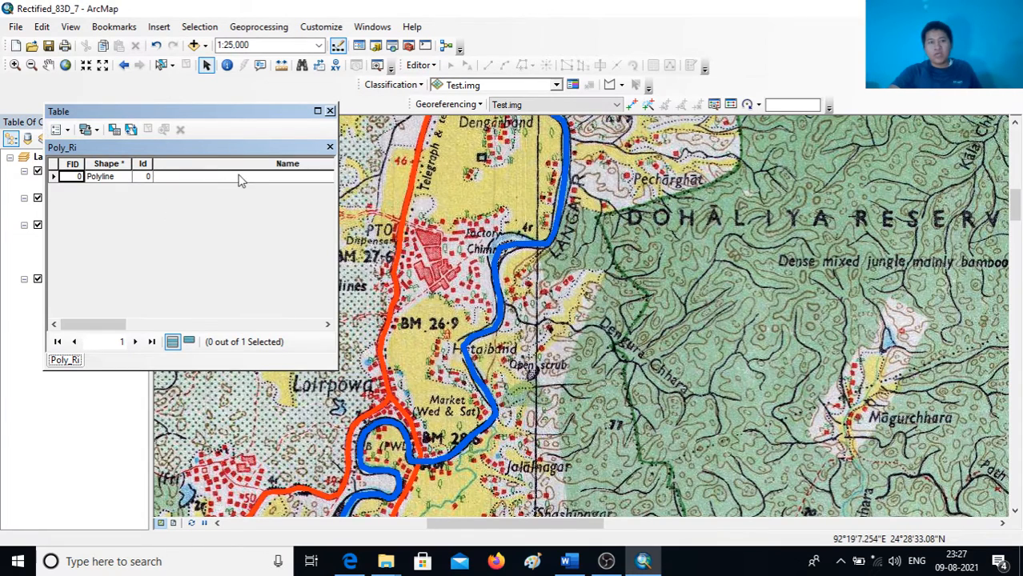
# Start an editing session and enter LANGAI_R as the Name of the Poly_Ri record
pyautogui.click(239, 177)
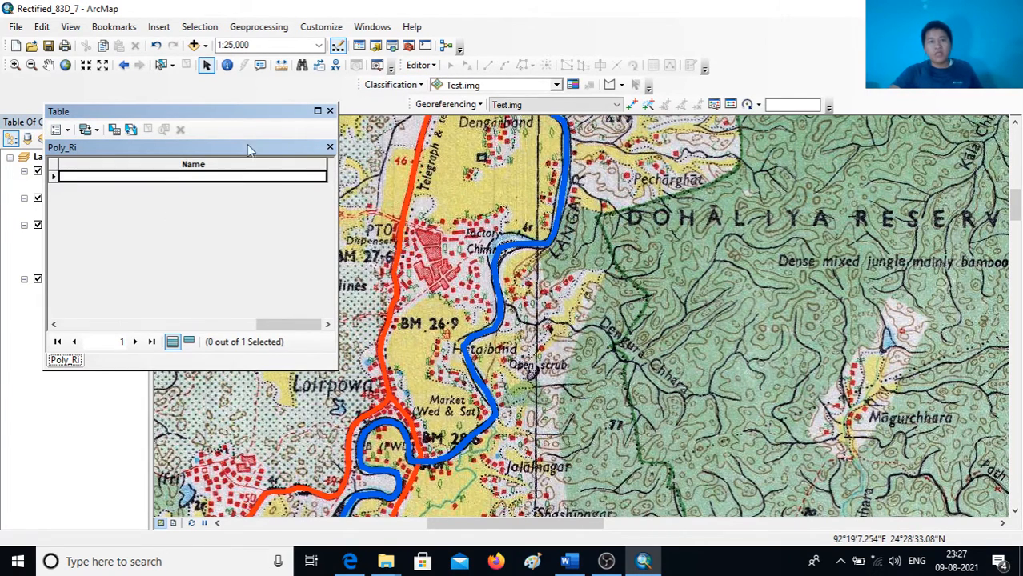
pyautogui.click(422, 65)
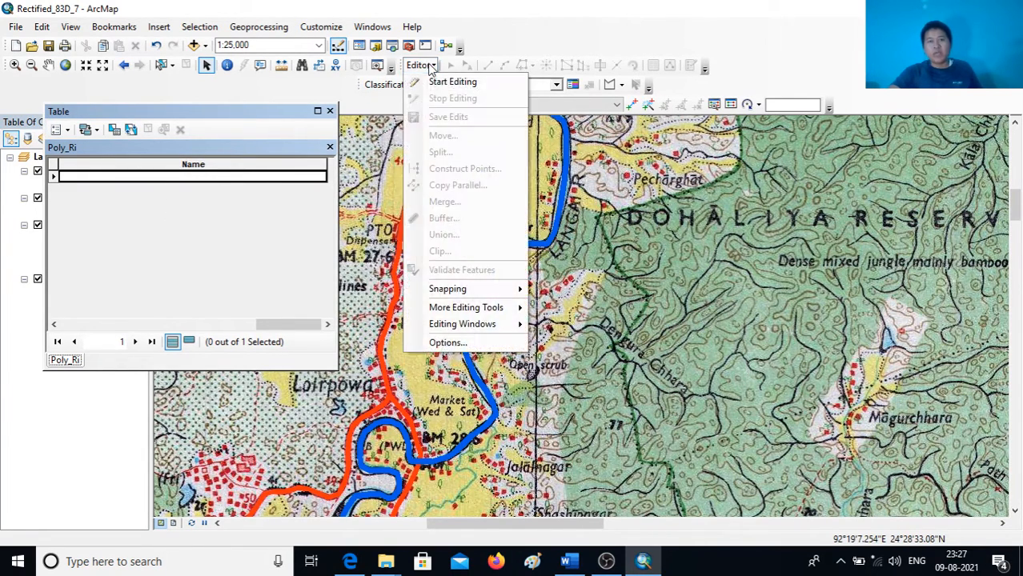
pyautogui.click(433, 81)
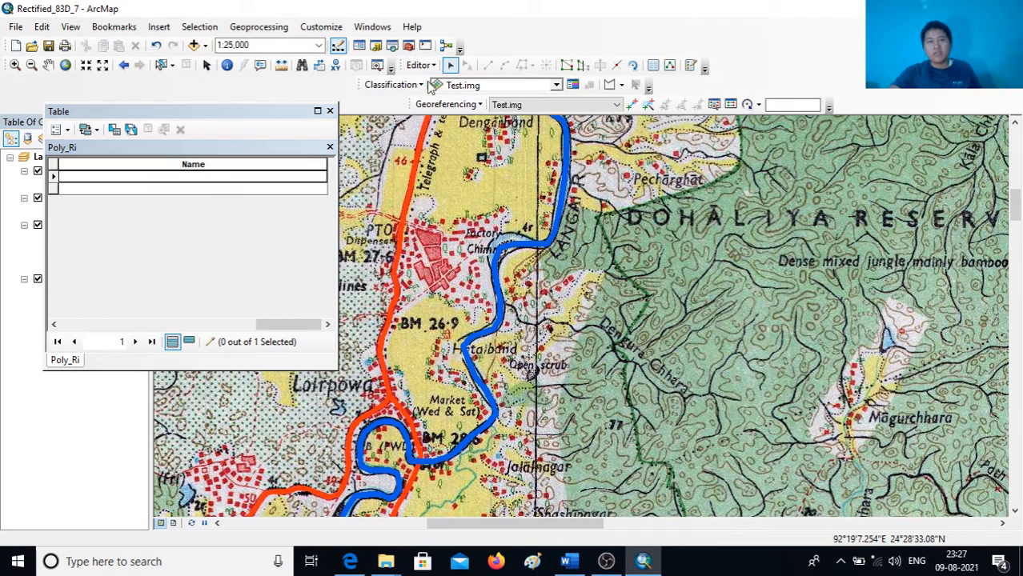
pyautogui.click(107, 177)
pyautogui.moveTo(266, 324); pyautogui.dragTo(206, 325)
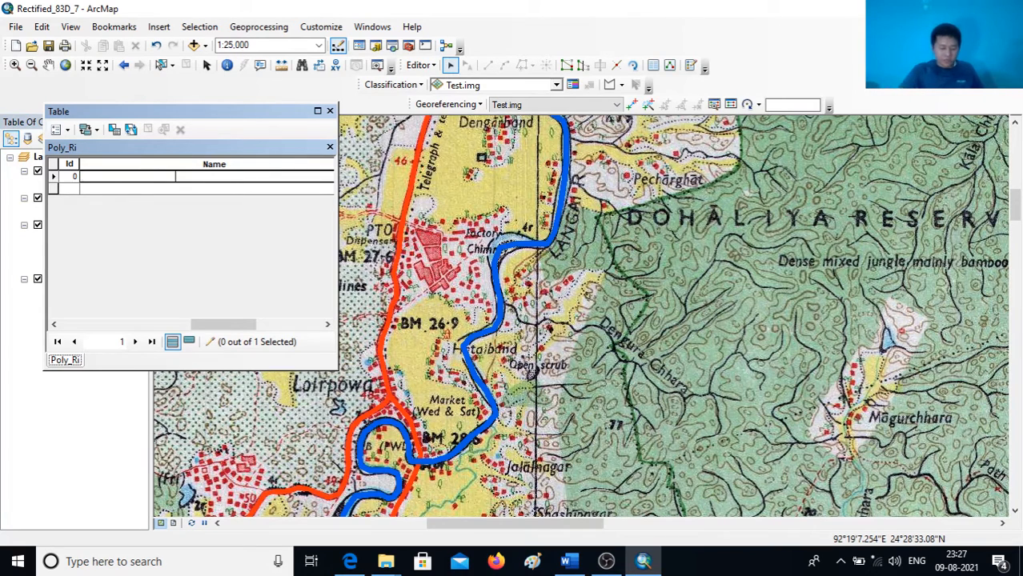
pyautogui.write('LANGAI')
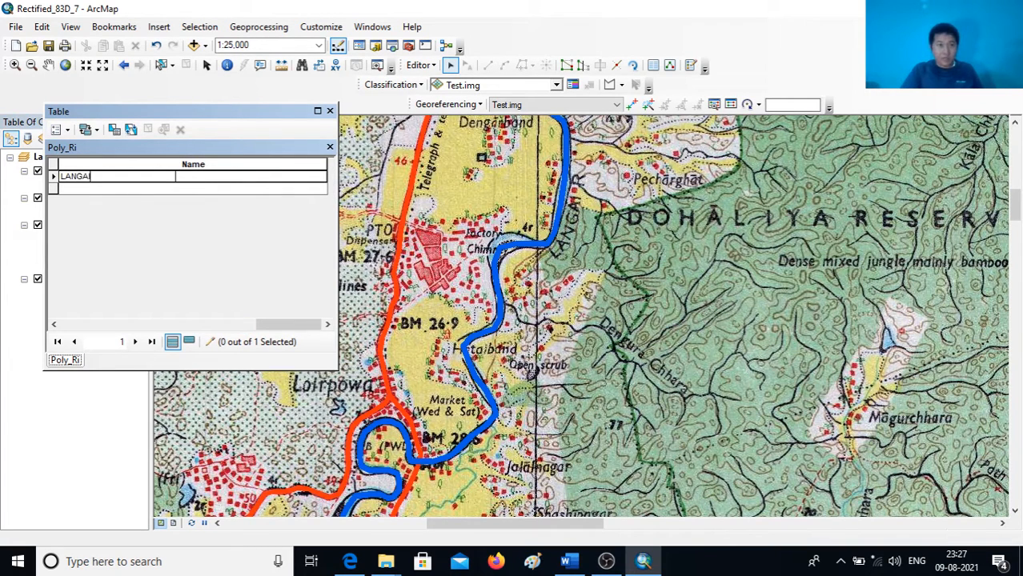
pyautogui.write('_R')
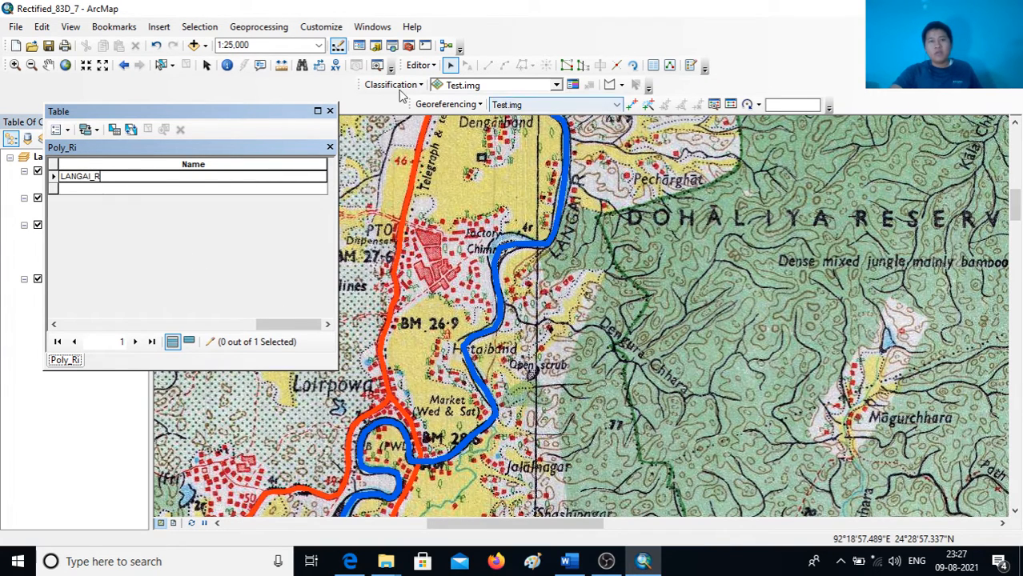
# Save the river attribute edits, end the editing session and close the attribute table
pyautogui.click(420, 65)
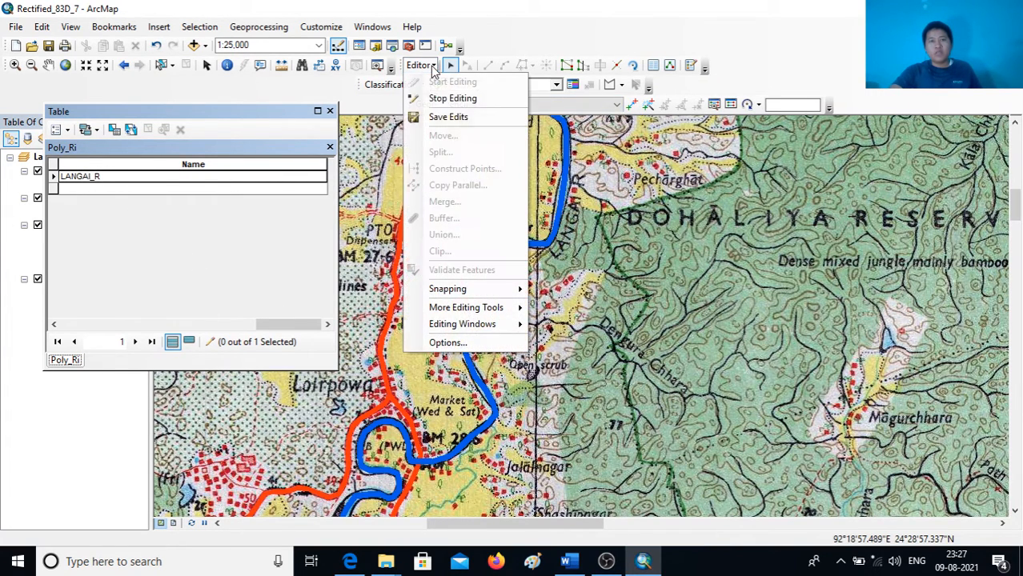
pyautogui.click(437, 118)
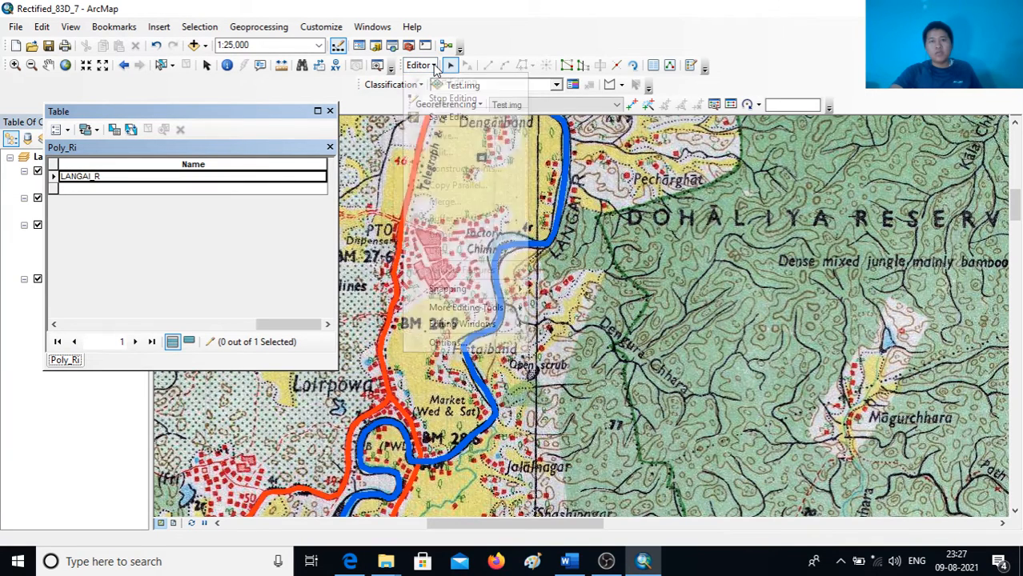
pyautogui.click(432, 66)
pyautogui.click(446, 100)
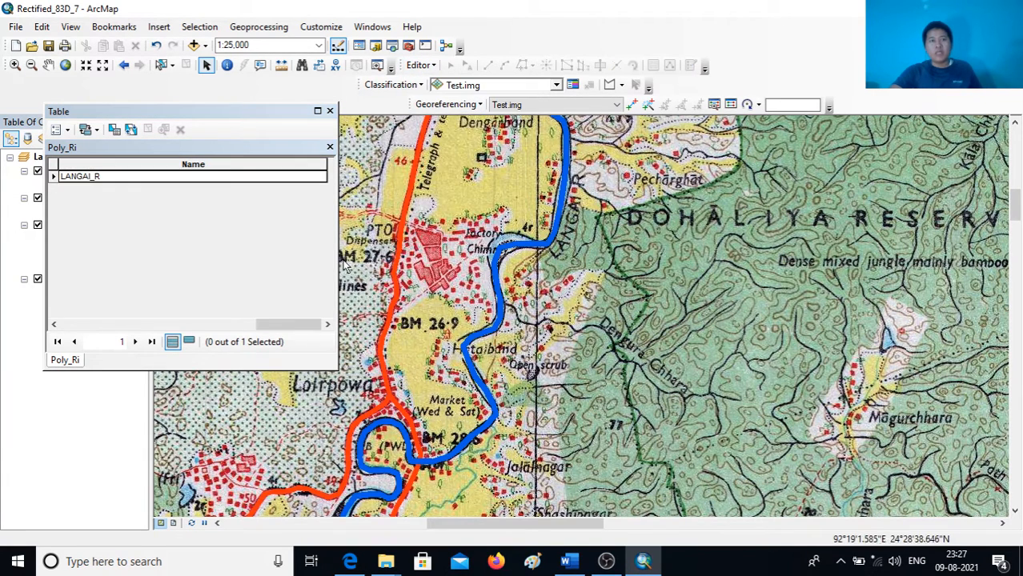
pyautogui.click(330, 112)
# Review the digitized railway, road and river lines together over the upper part of the toposheet
pyautogui.scroll(-3, 430, 298)
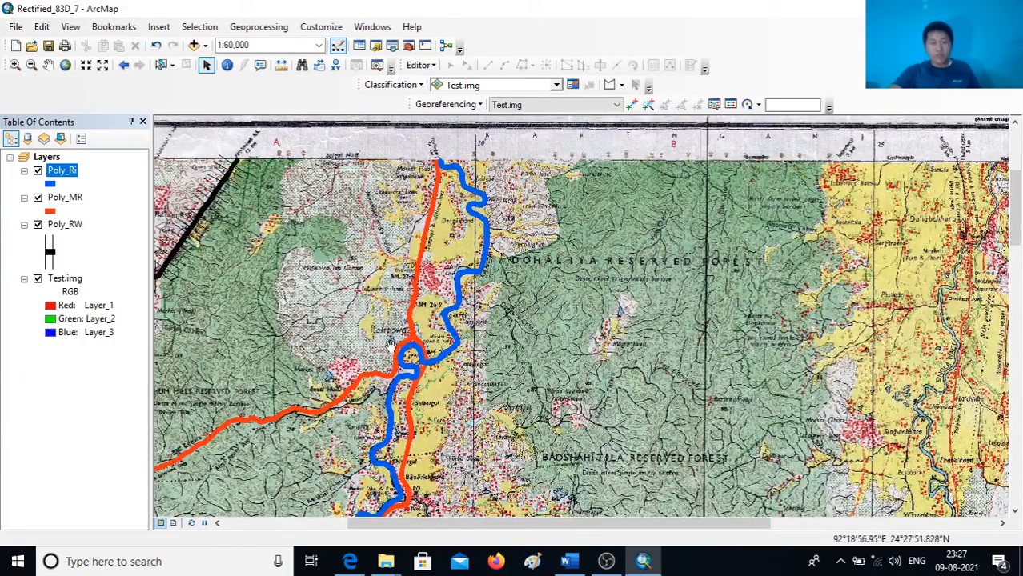
pyautogui.moveTo(401, 325); pyautogui.dragTo(521, 318)
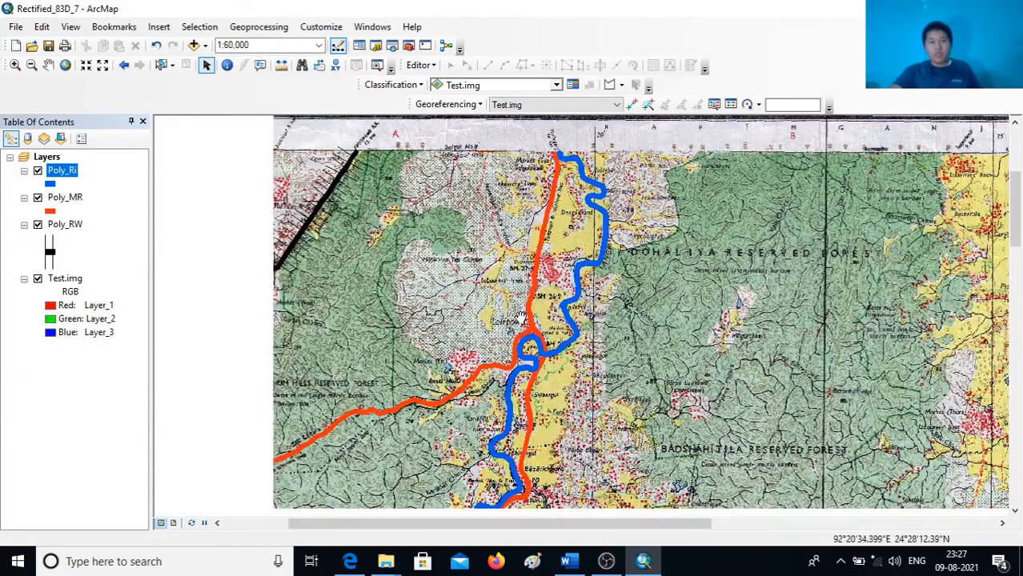
pyautogui.scroll(-1, 520, 319)
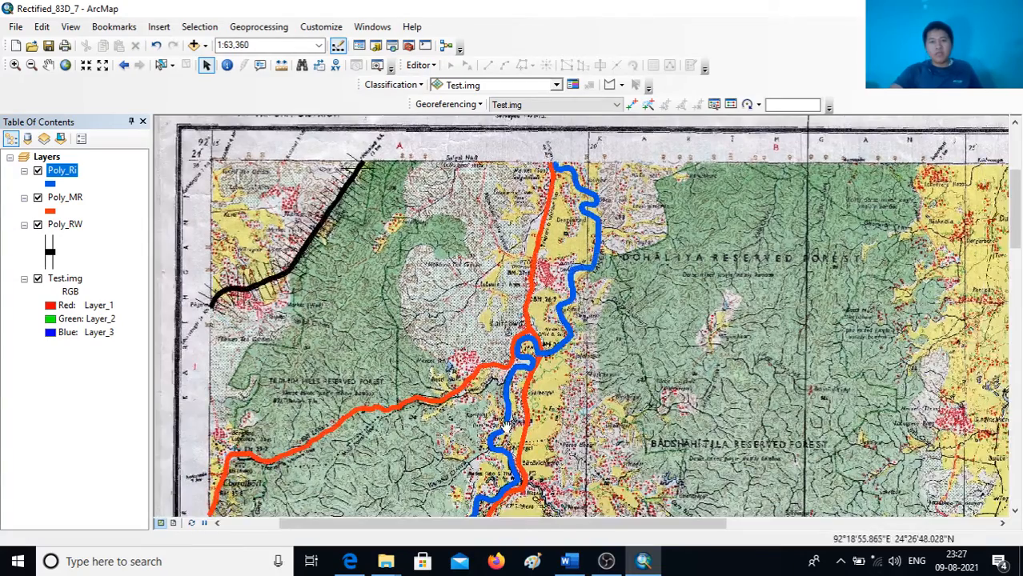
pyautogui.scroll(-2, 506, 428)
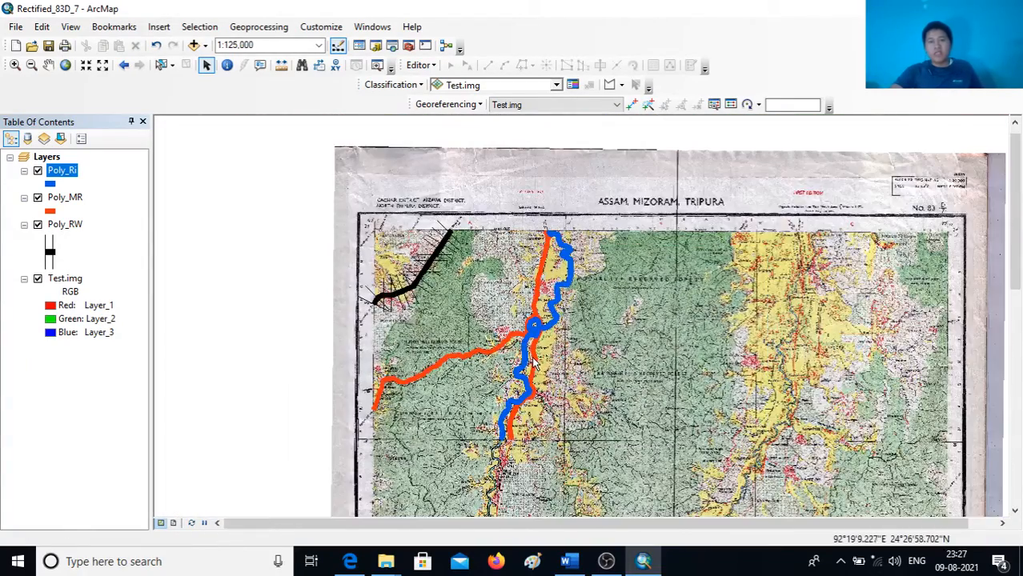
pyautogui.scroll(2, 532, 360)
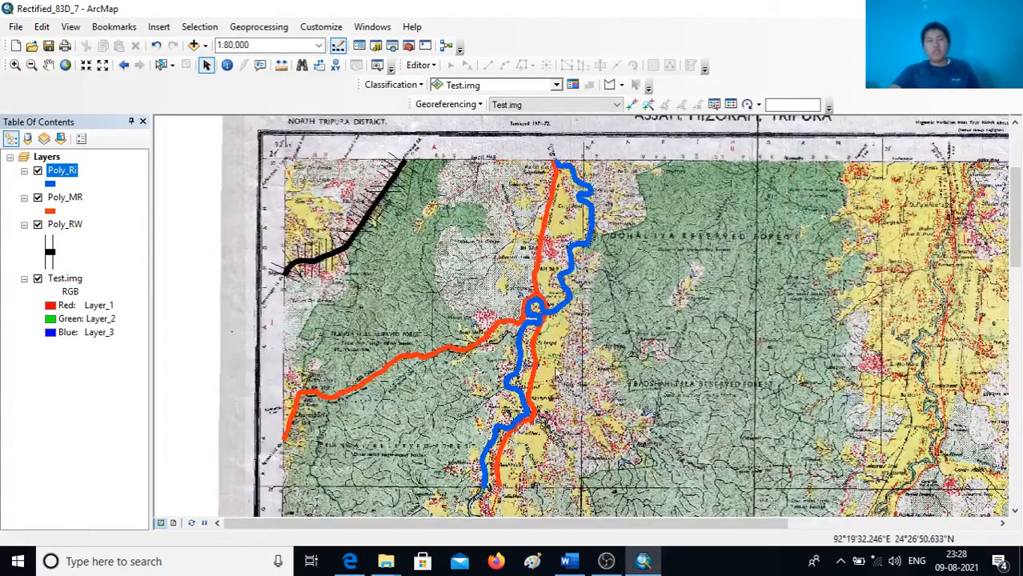
pyautogui.moveTo(546, 453); pyautogui.dragTo(534, 414)
pyautogui.moveTo(536, 375); pyautogui.dragTo(529, 385)
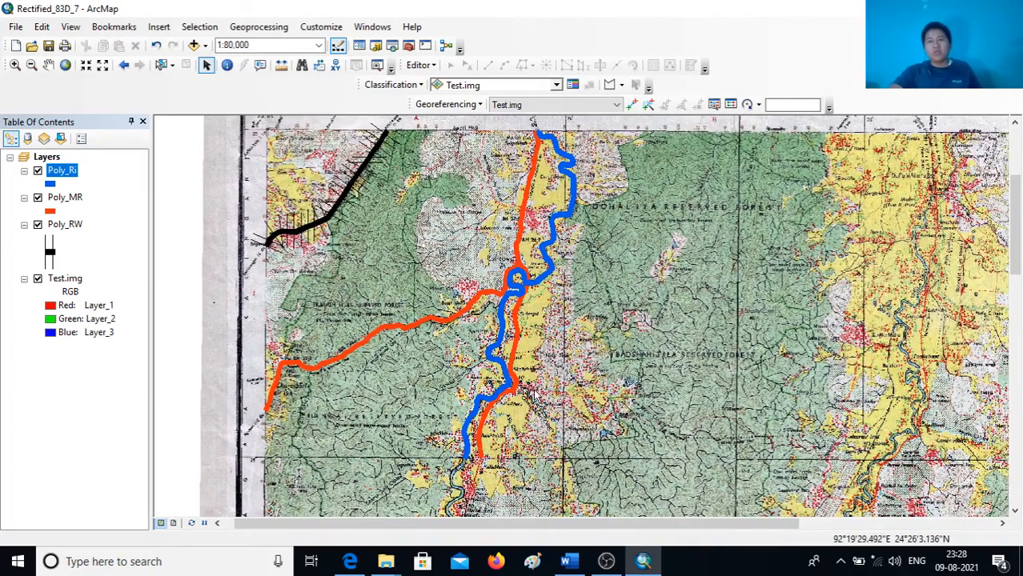
# Enable feature labels for the Poly_RW railway layer, using Name as the label field
pyautogui.moveTo(533, 339); pyautogui.dragTo(522, 391)
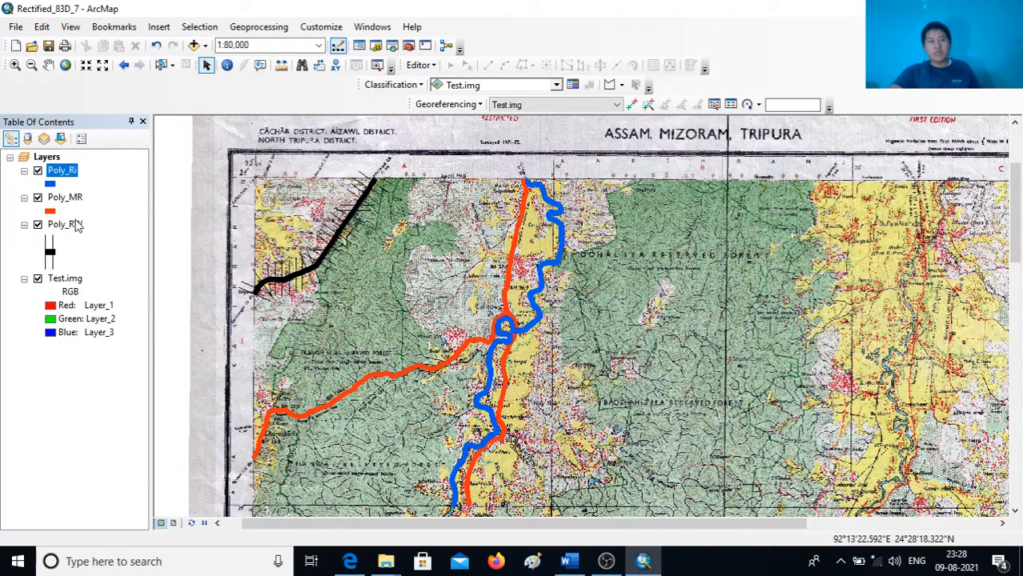
pyautogui.click(69, 226)
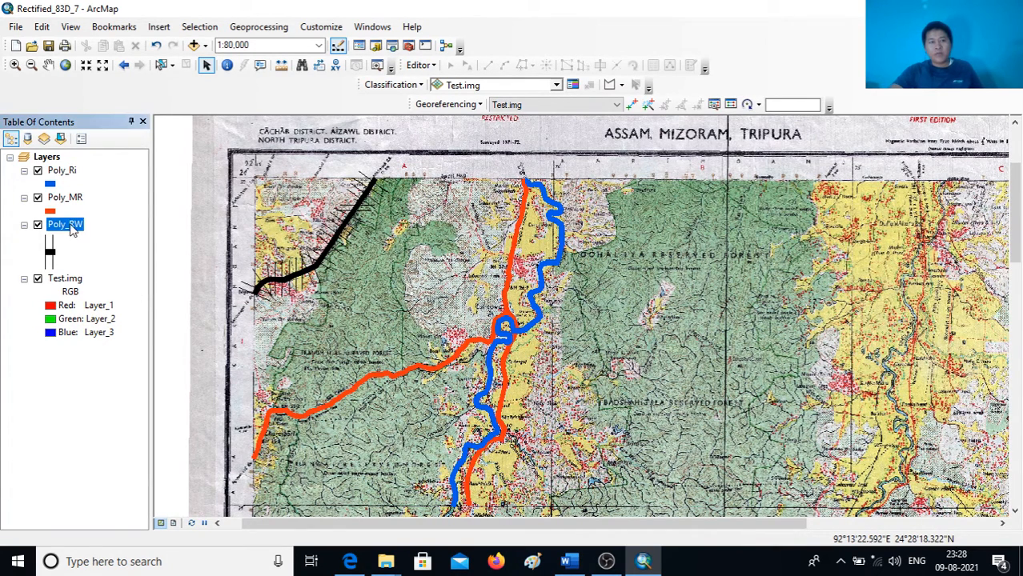
pyautogui.rightClick(72, 228)
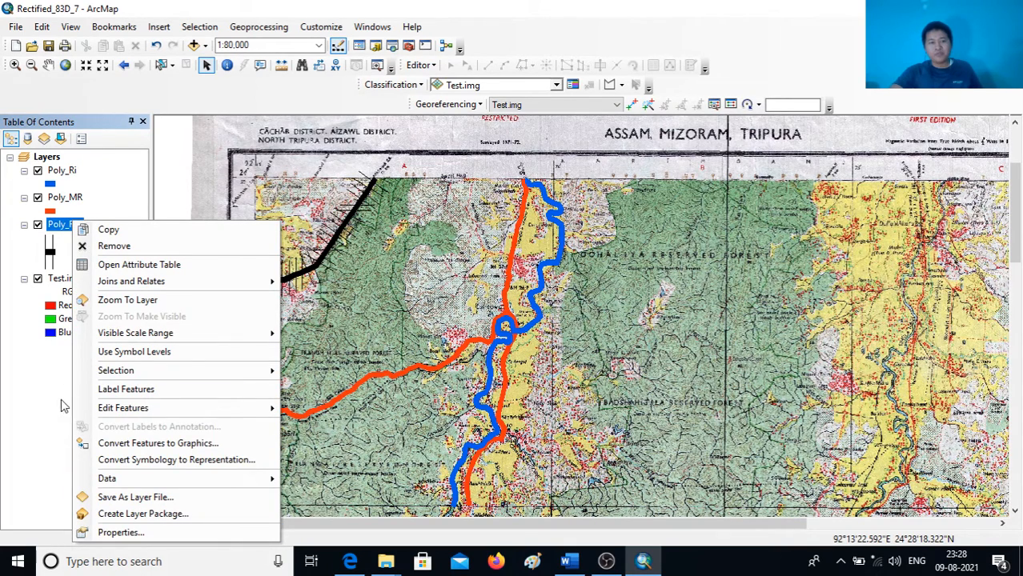
pyautogui.click(119, 532)
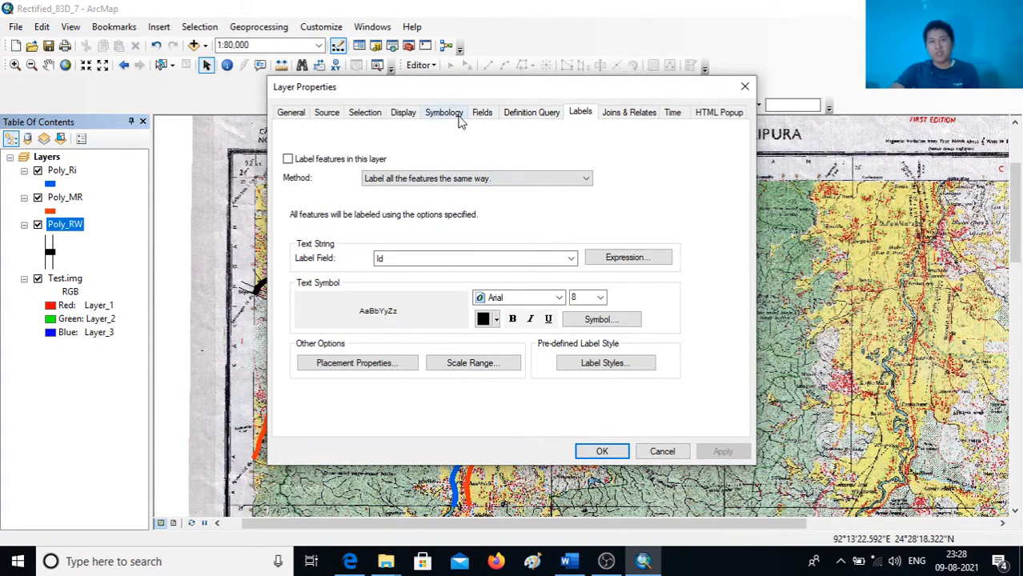
pyautogui.click(445, 113)
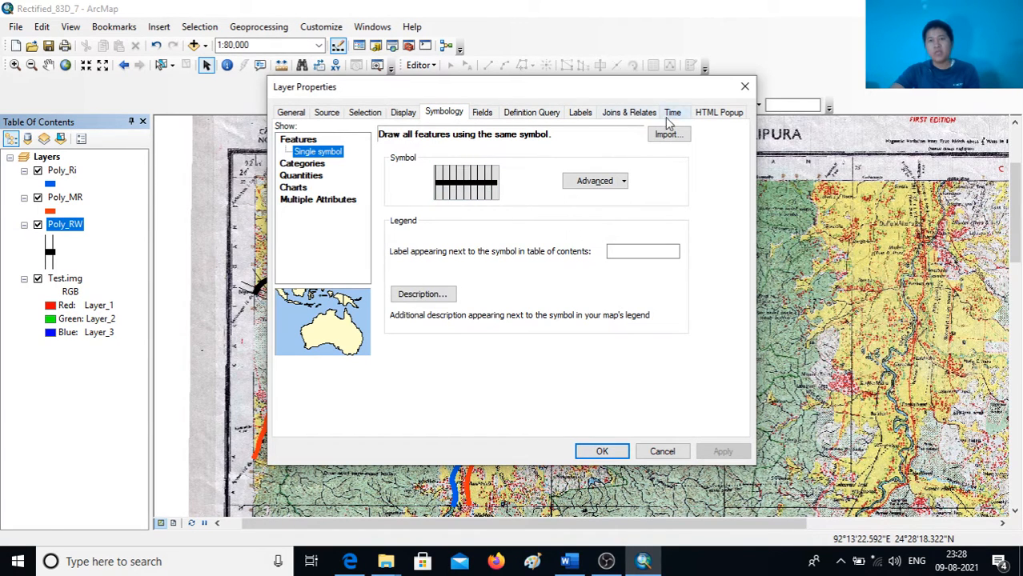
pyautogui.click(582, 114)
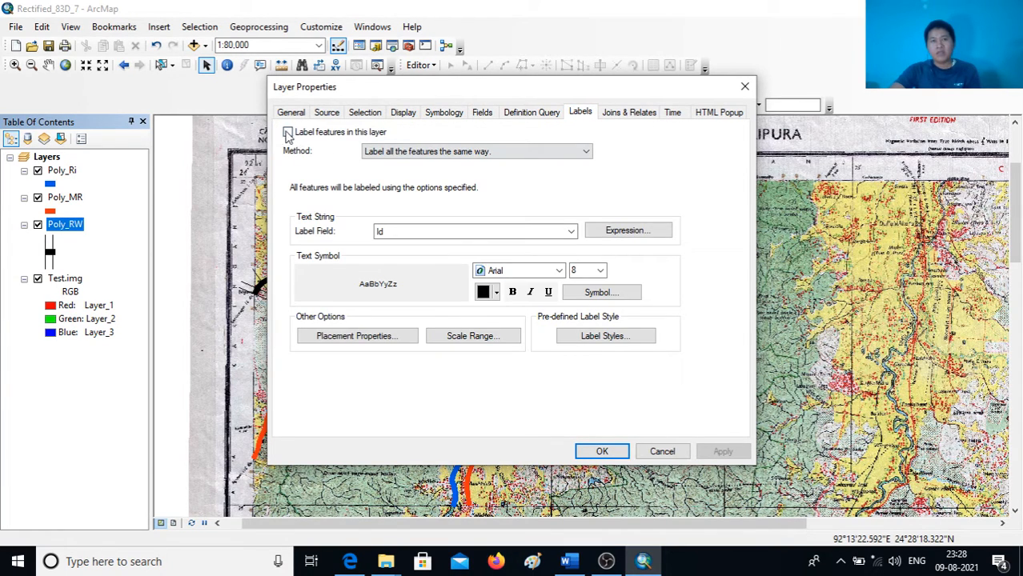
pyautogui.click(287, 133)
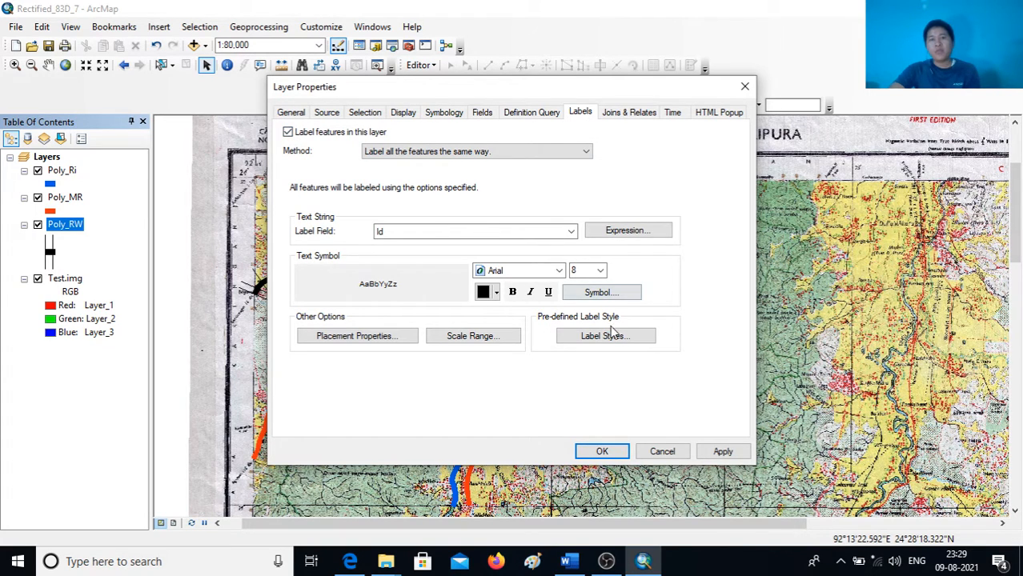
pyautogui.click(571, 233)
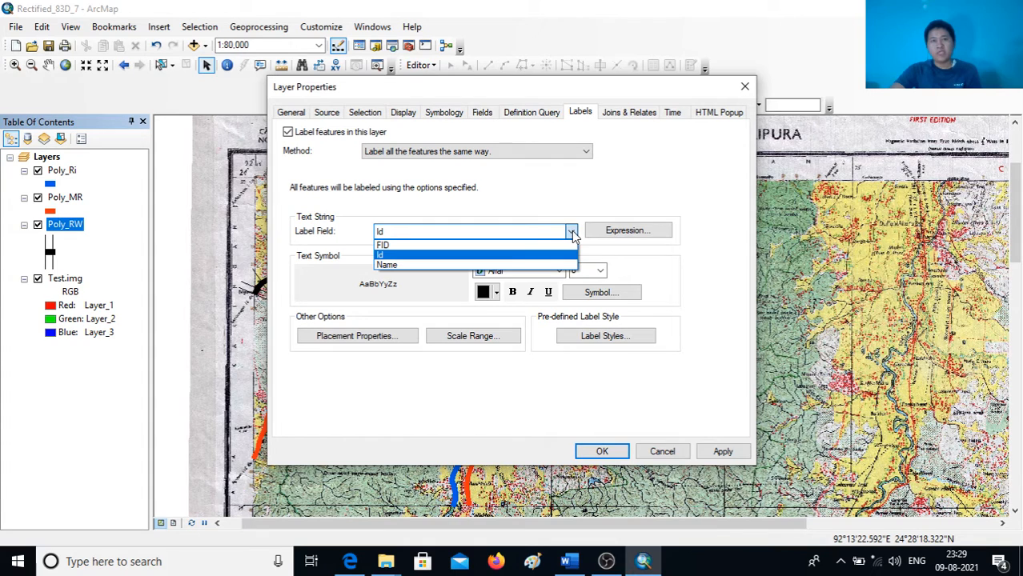
pyautogui.click(392, 265)
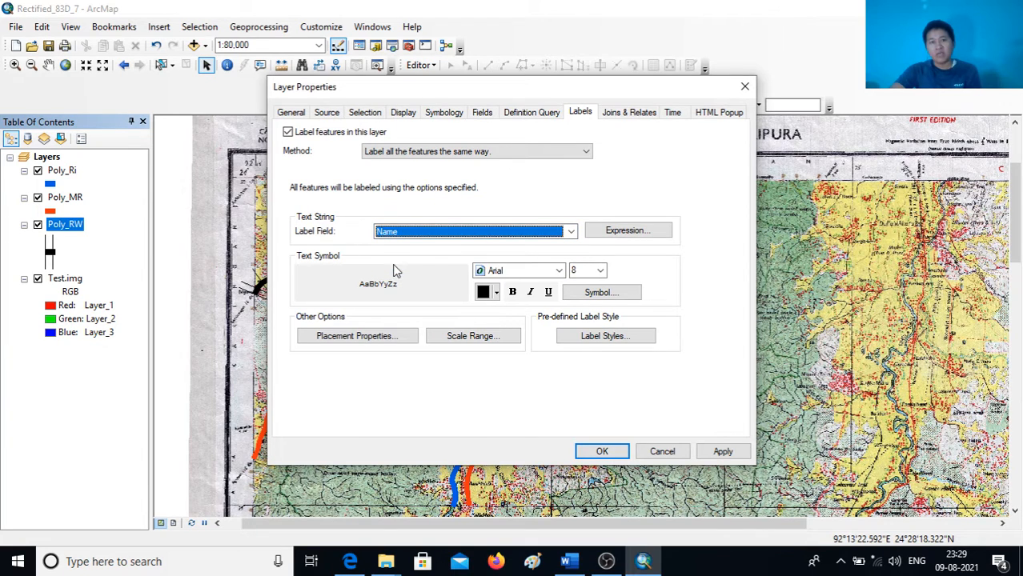
# Format the Poly_RW labels as bold Arial Black at size 12 and apply them to the map
pyautogui.click(599, 273)
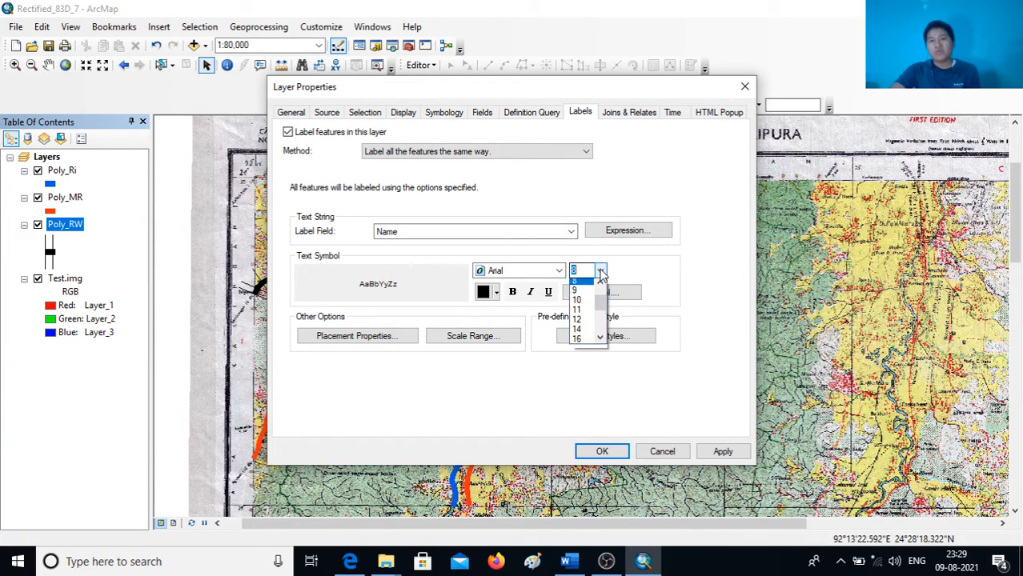
pyautogui.click(580, 325)
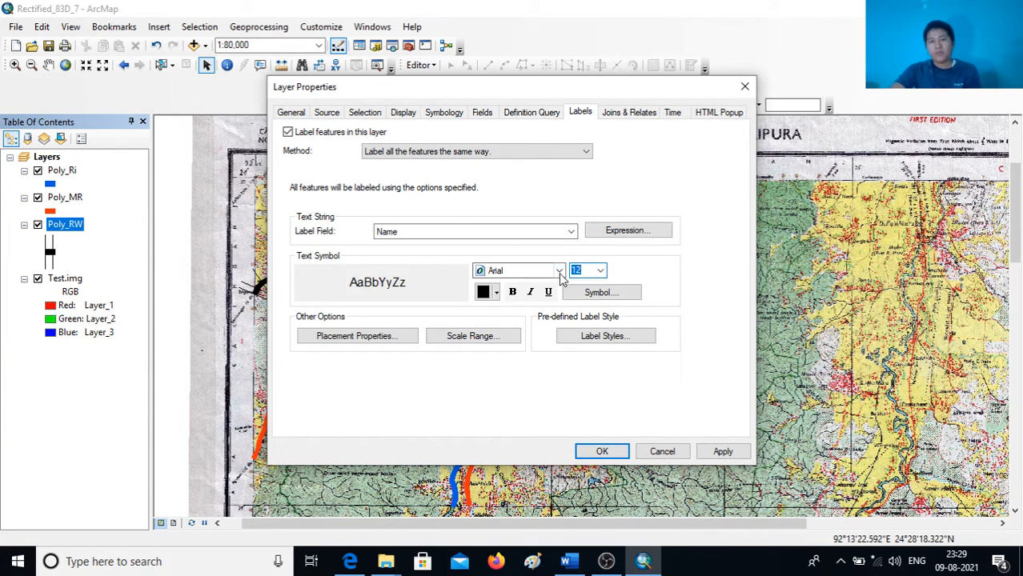
pyautogui.click(560, 273)
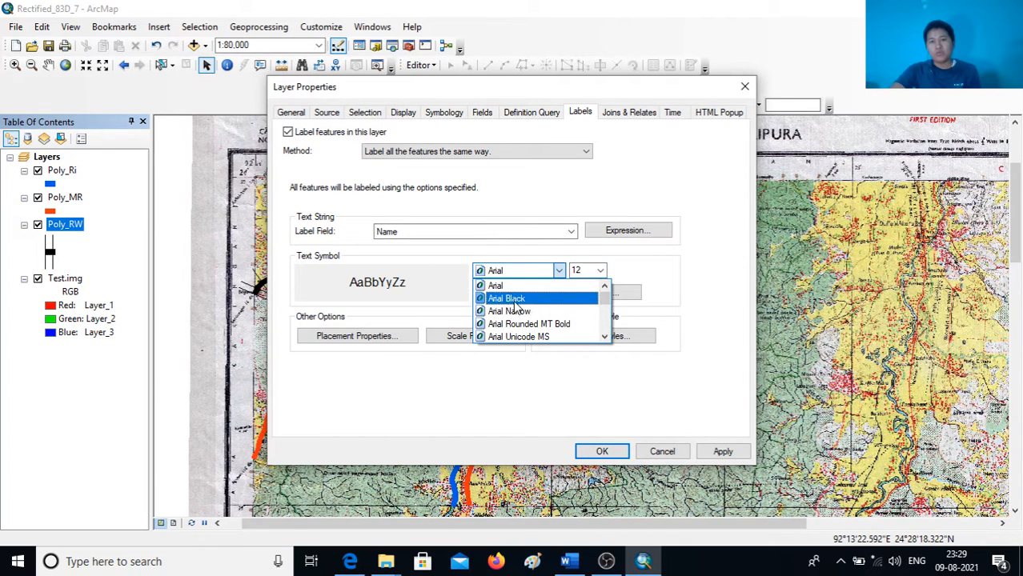
pyautogui.click(512, 299)
pyautogui.click(512, 291)
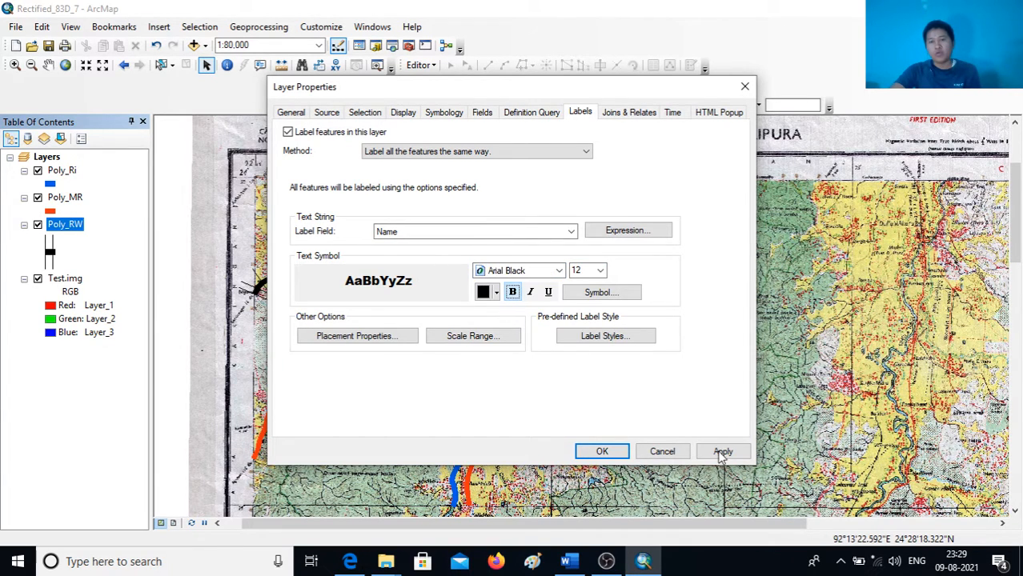
pyautogui.click(723, 452)
pyautogui.click(600, 451)
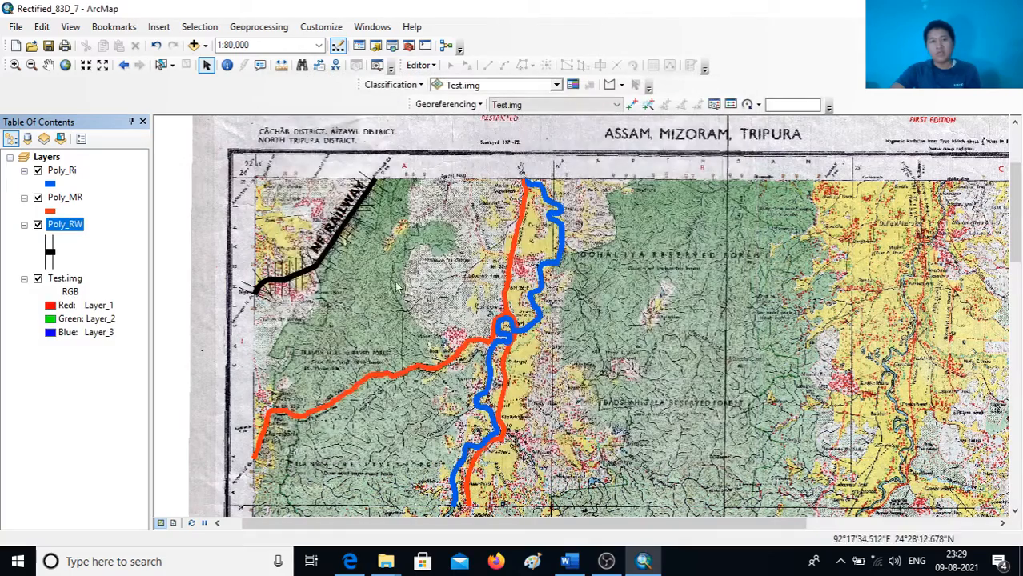
# Enable feature labels for the Poly_MR road layer, using Name as the label field
pyautogui.scroll(2, 326, 238)
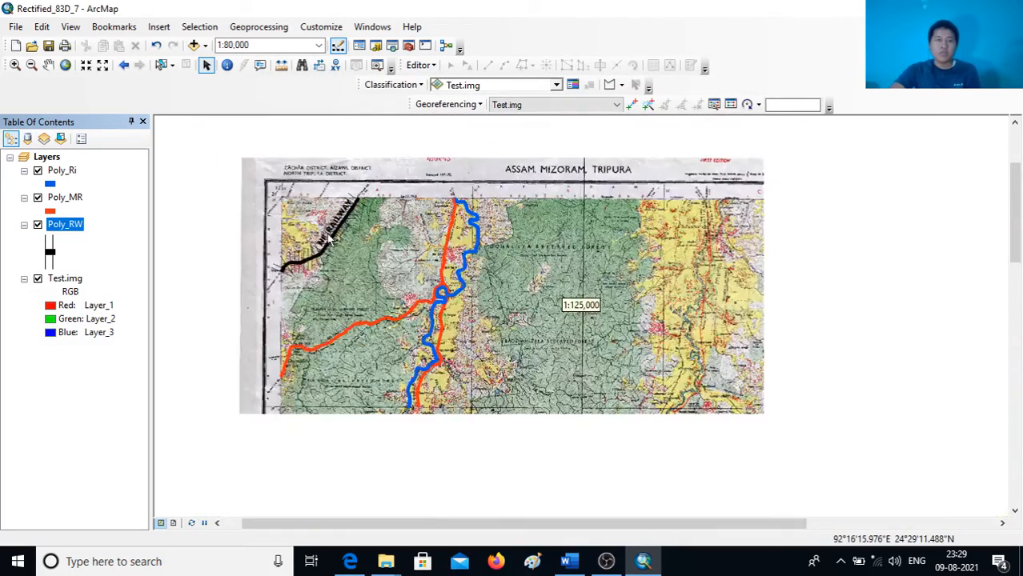
pyautogui.scroll(-4, 326, 239)
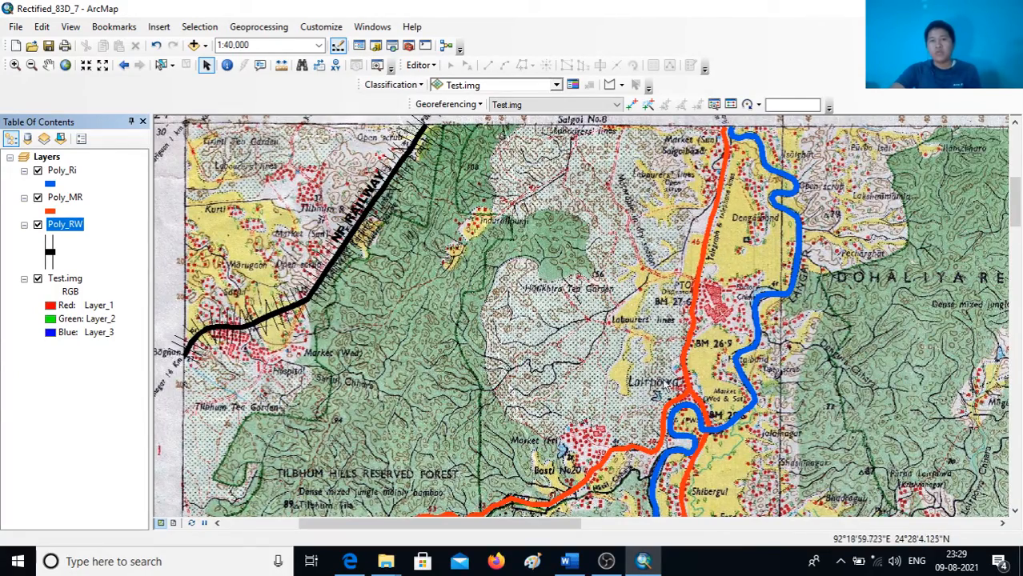
pyautogui.scroll(2, 670, 376)
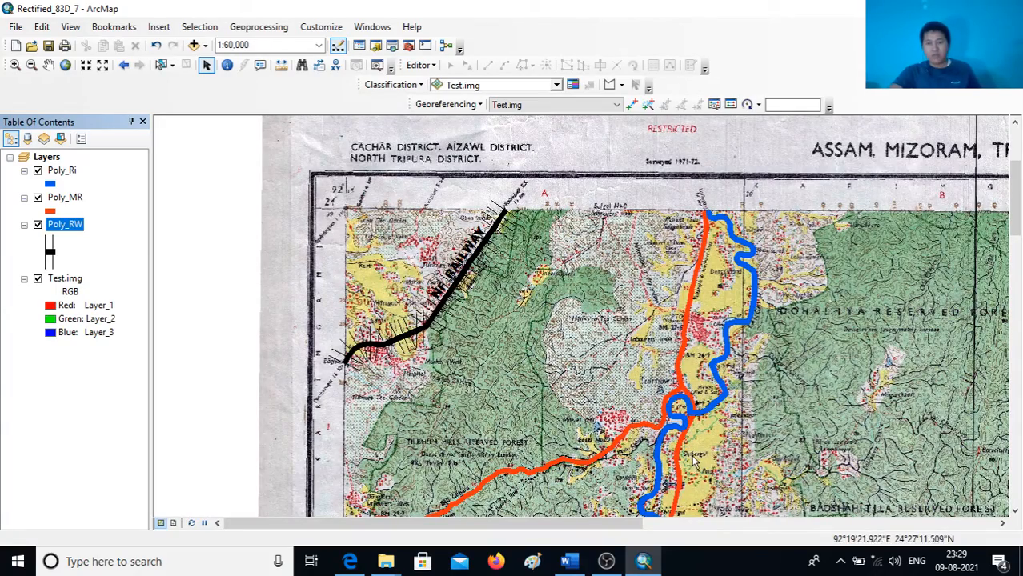
pyautogui.moveTo(689, 455); pyautogui.dragTo(614, 318)
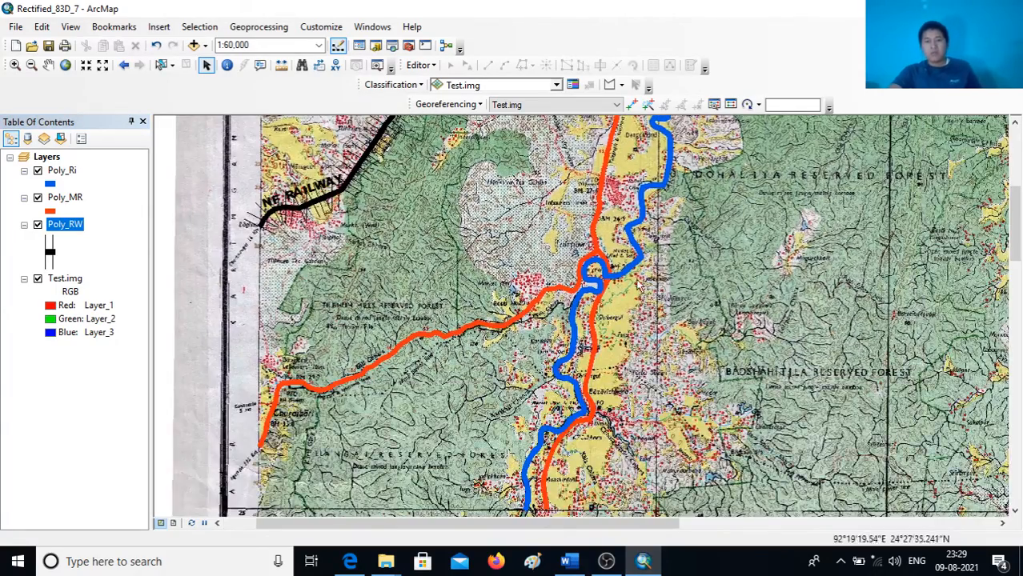
pyautogui.keyDown('ctrl'); pyautogui.click(68, 198); pyautogui.keyUp('ctrl')
pyautogui.click(69, 202)
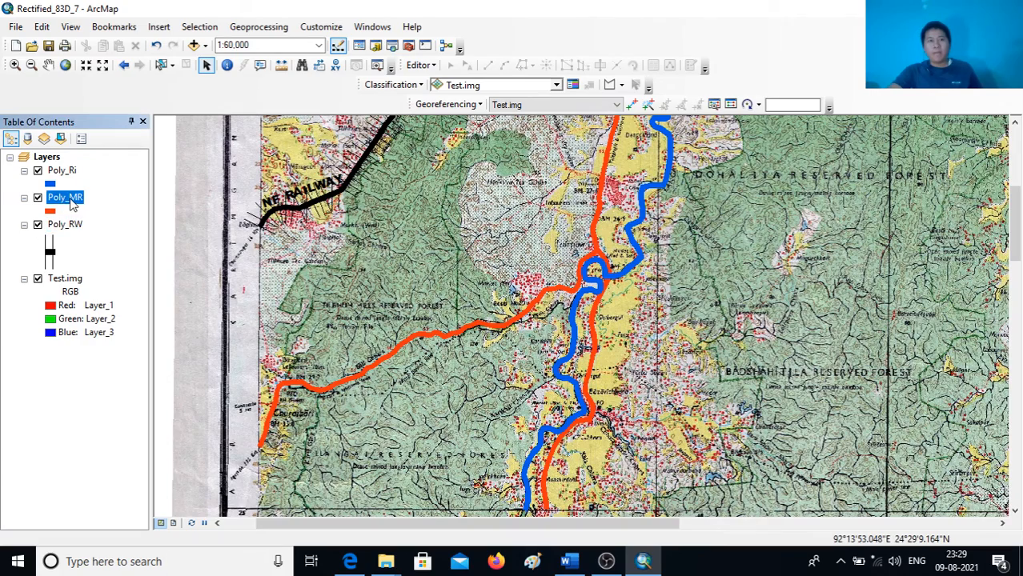
pyautogui.rightClick(69, 199)
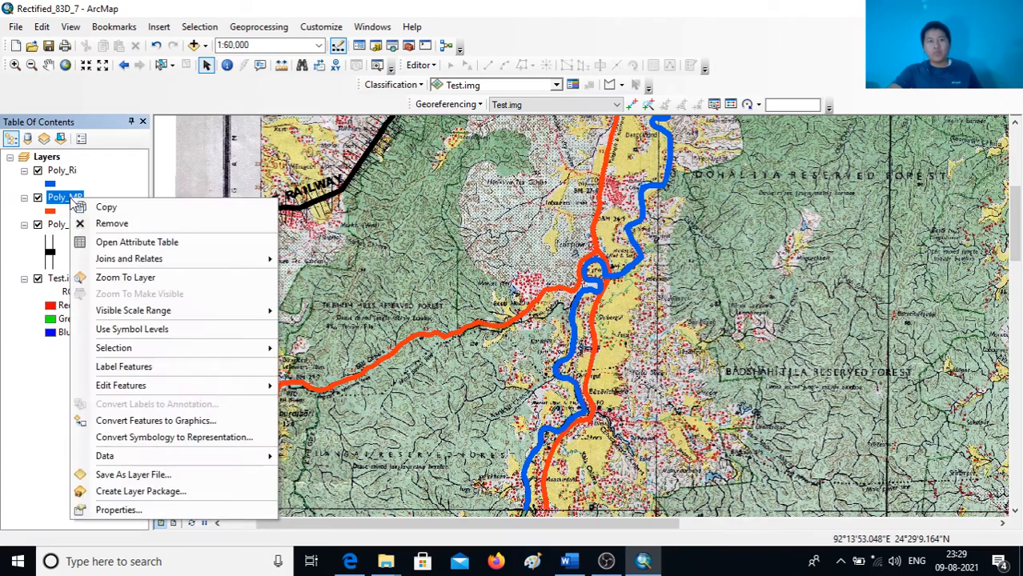
pyautogui.click(120, 510)
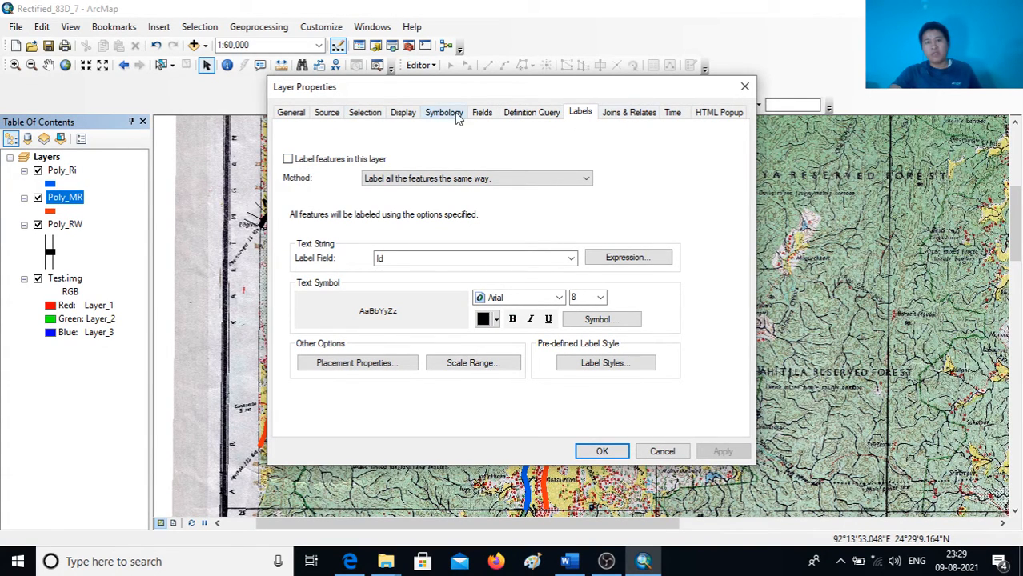
pyautogui.click(288, 159)
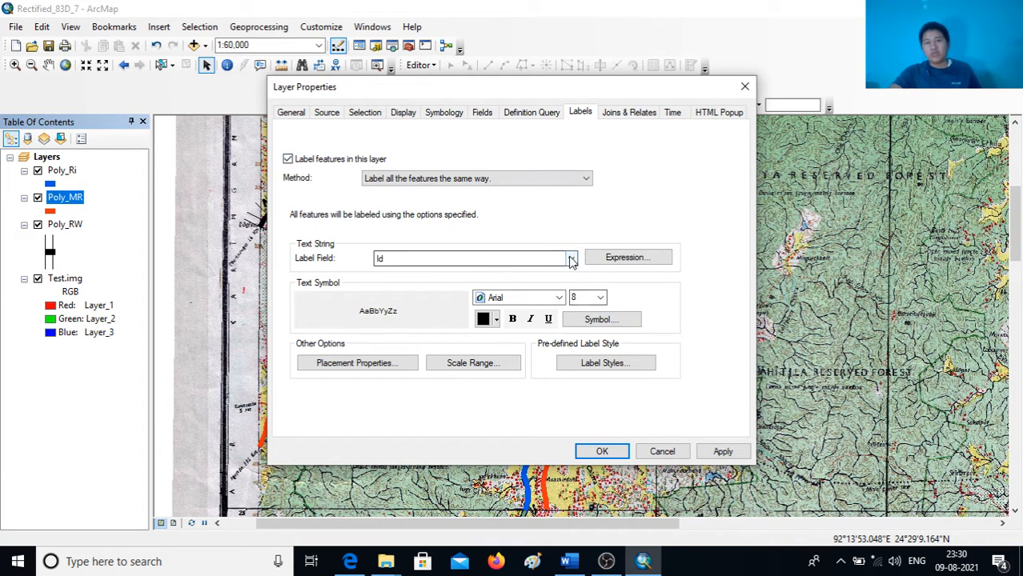
pyautogui.click(445, 258)
pyautogui.click(387, 293)
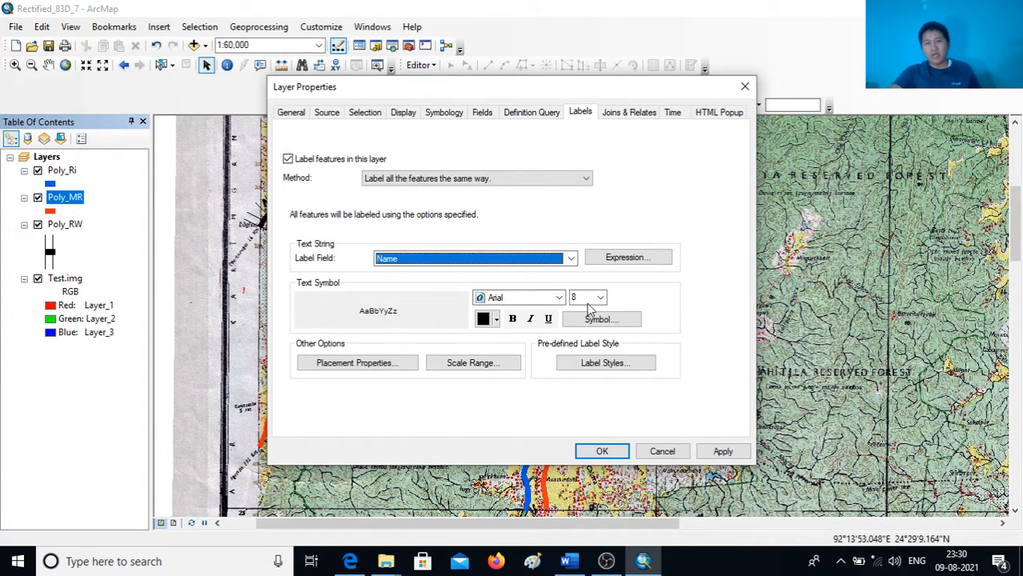
# Format the Poly_MR labels as bold Arial Black at size 14 and apply them to the map
pyautogui.click(599, 298)
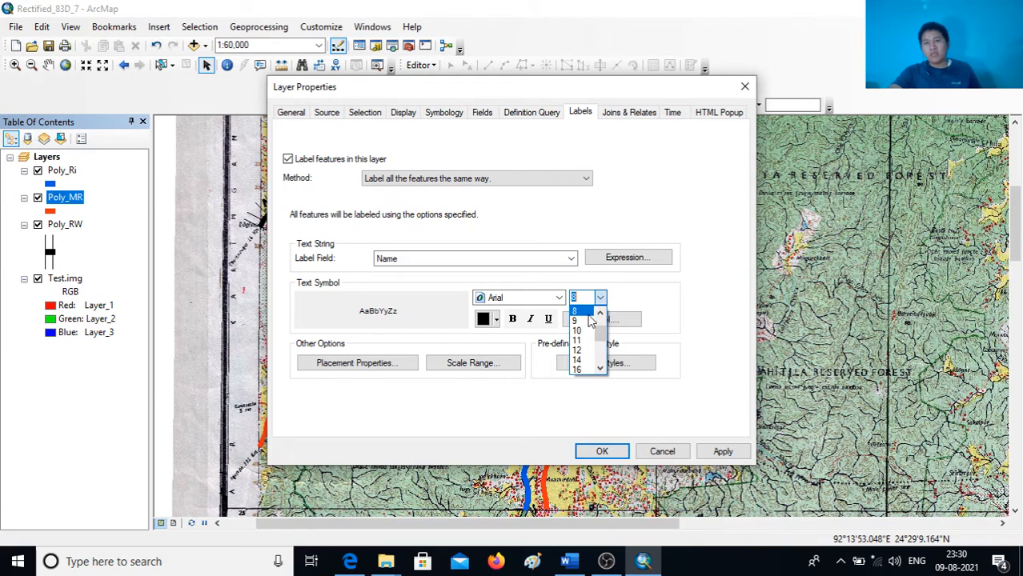
pyautogui.click(578, 360)
pyautogui.click(559, 297)
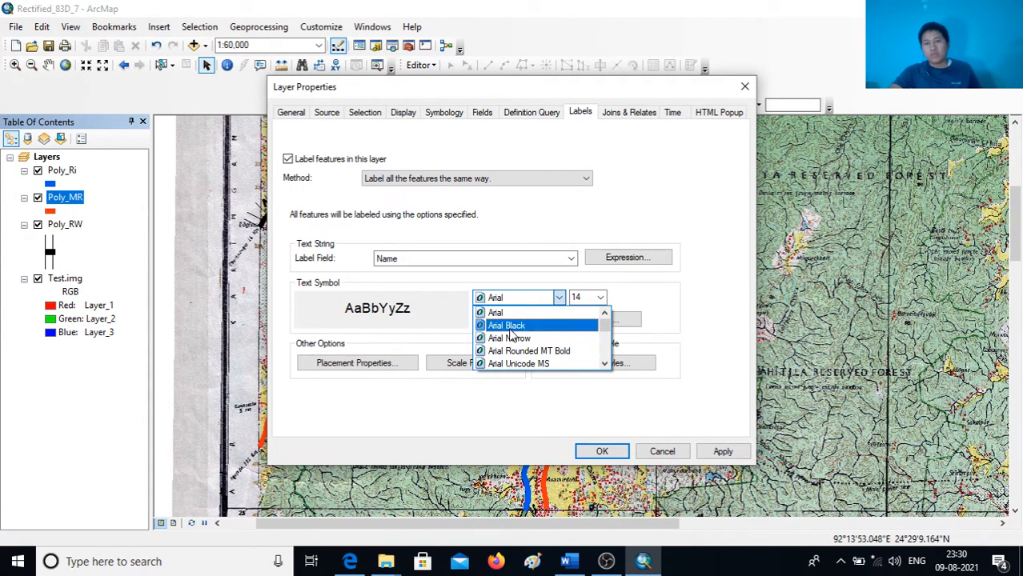
pyautogui.click(512, 326)
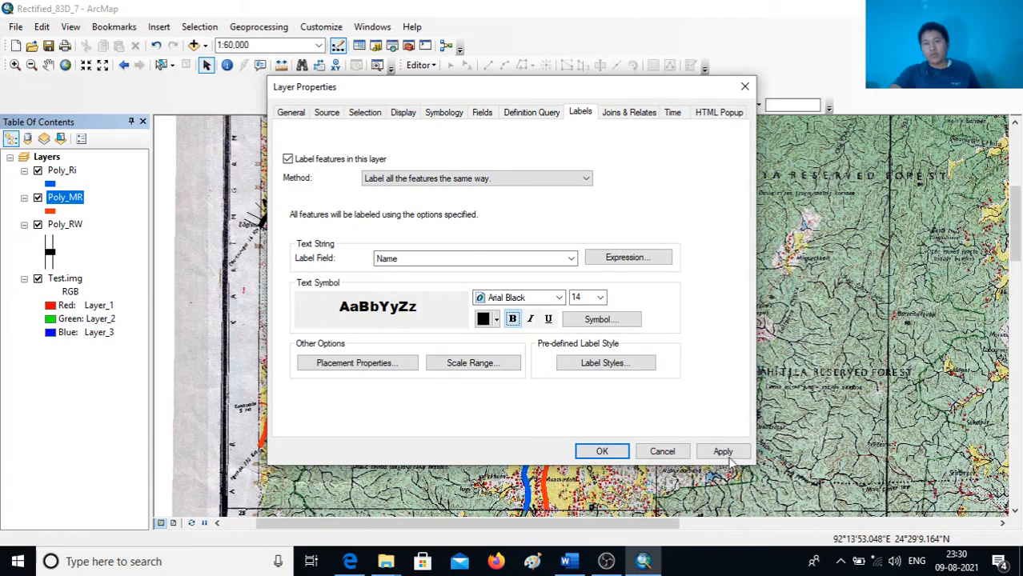
pyautogui.click(723, 452)
pyautogui.click(600, 450)
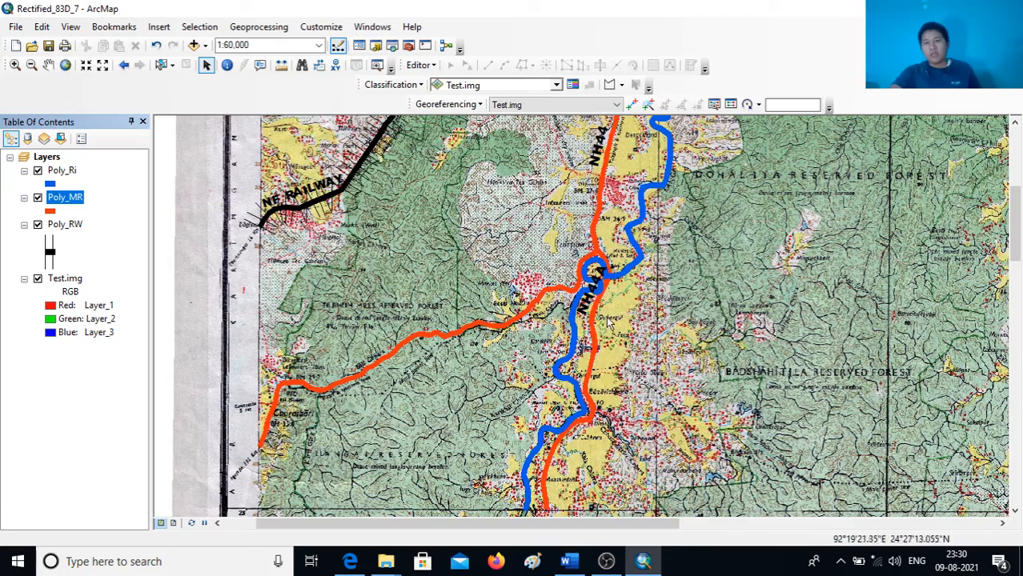
# Enable feature labels for the Poly_Ri river layer, using Name as the label field
pyautogui.moveTo(630, 281); pyautogui.dragTo(605, 378)
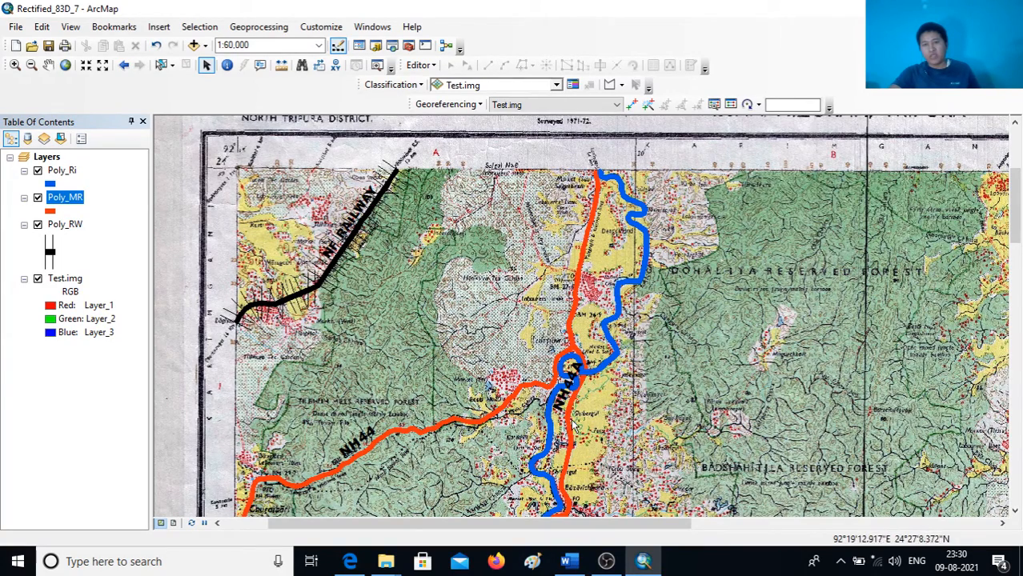
pyautogui.moveTo(589, 425); pyautogui.dragTo(591, 313)
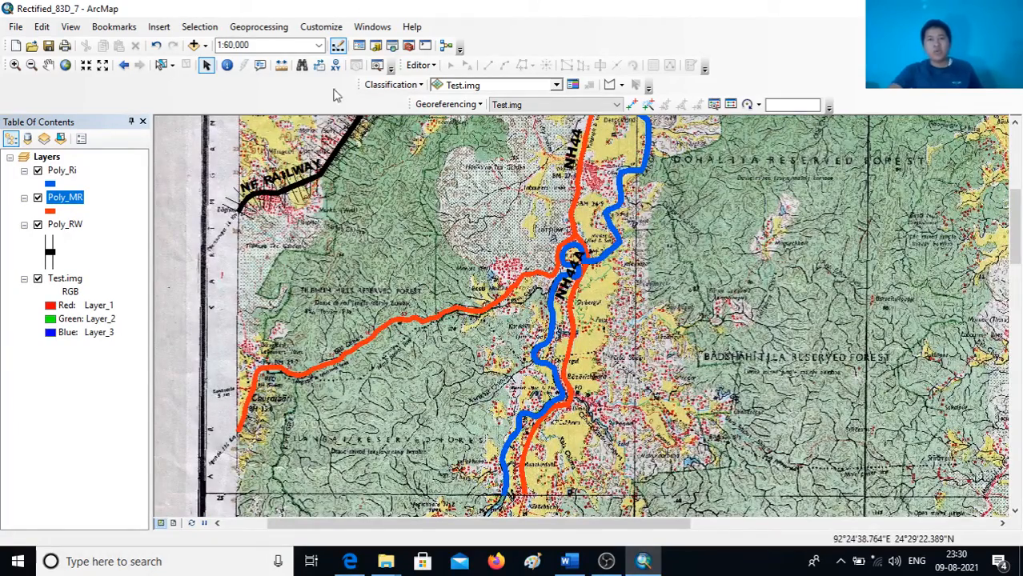
pyautogui.click(71, 173)
pyautogui.rightClick(71, 173)
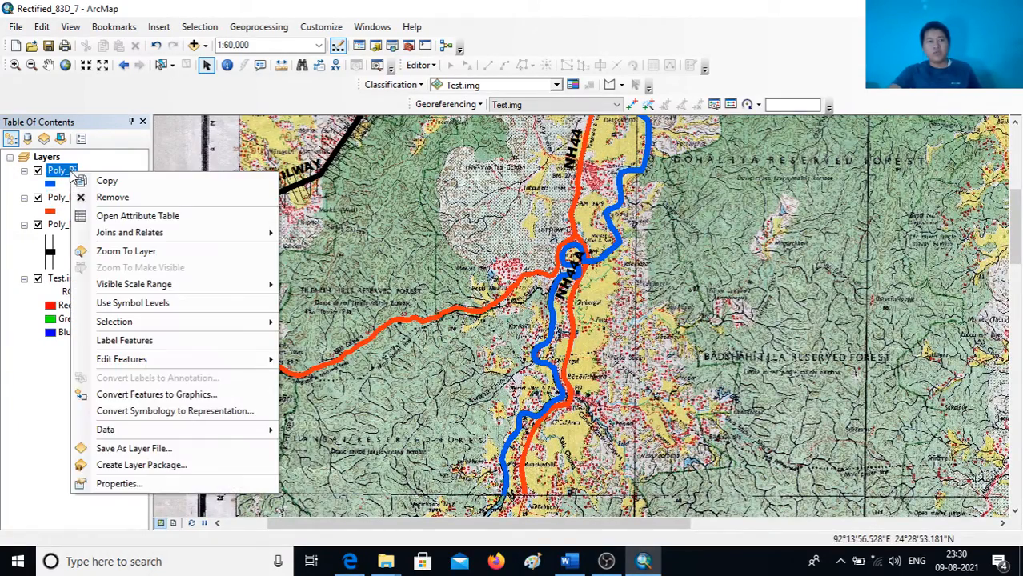
pyautogui.click(120, 485)
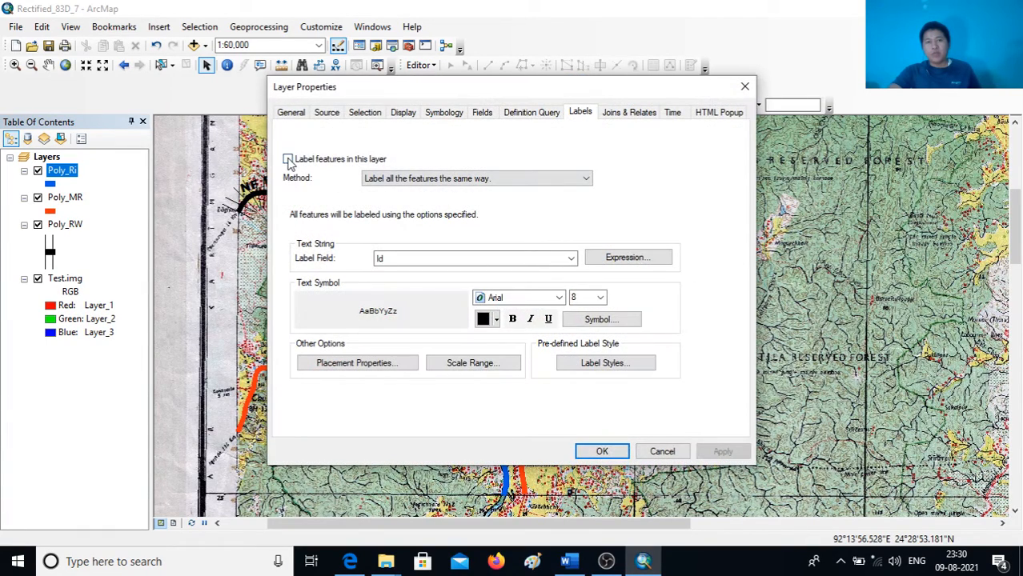
pyautogui.click(288, 160)
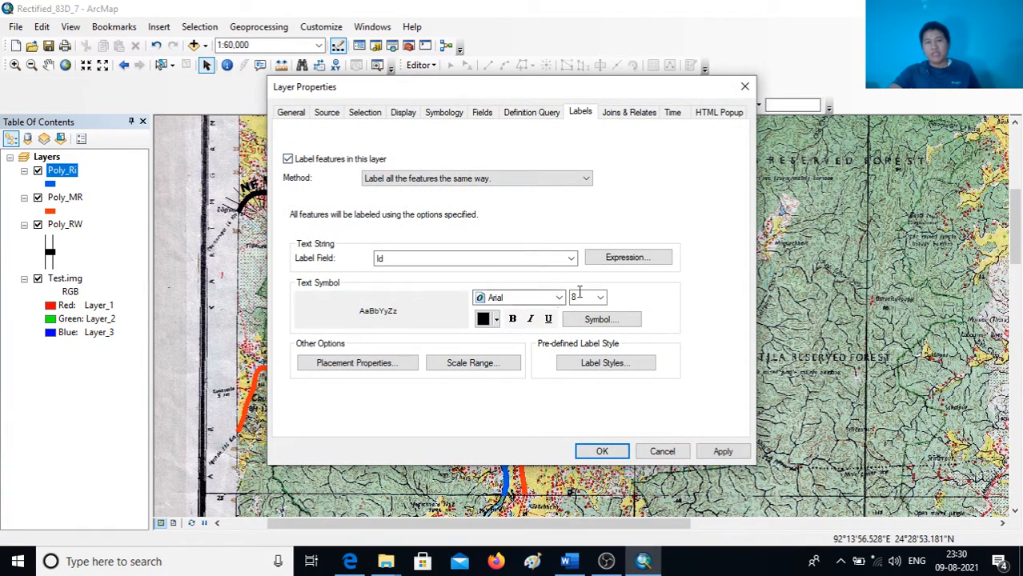
pyautogui.click(571, 258)
pyautogui.click(410, 293)
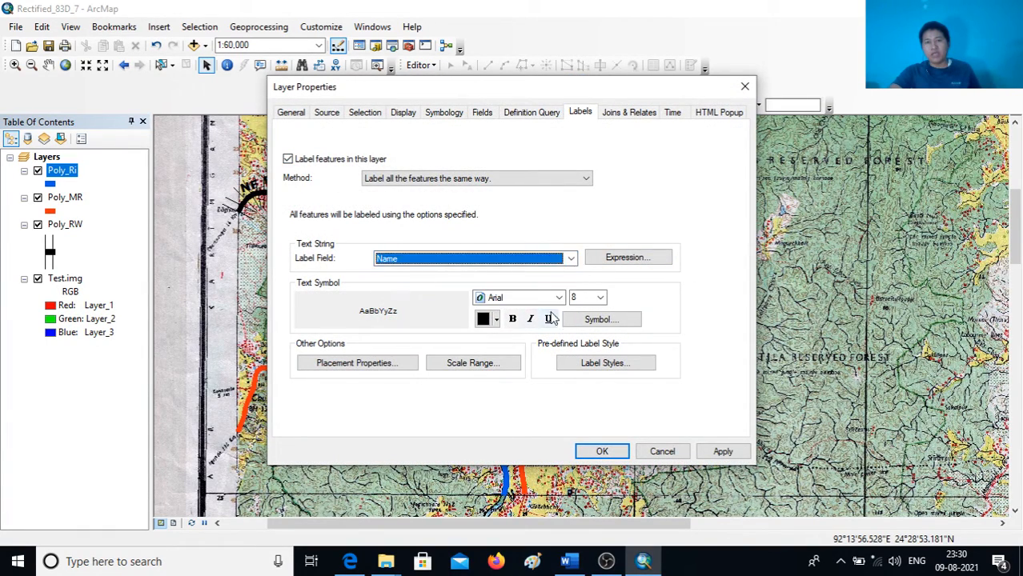
# Format the Poly_Ri labels as bold Arial Black at size 14 and apply them to the map
pyautogui.click(554, 297)
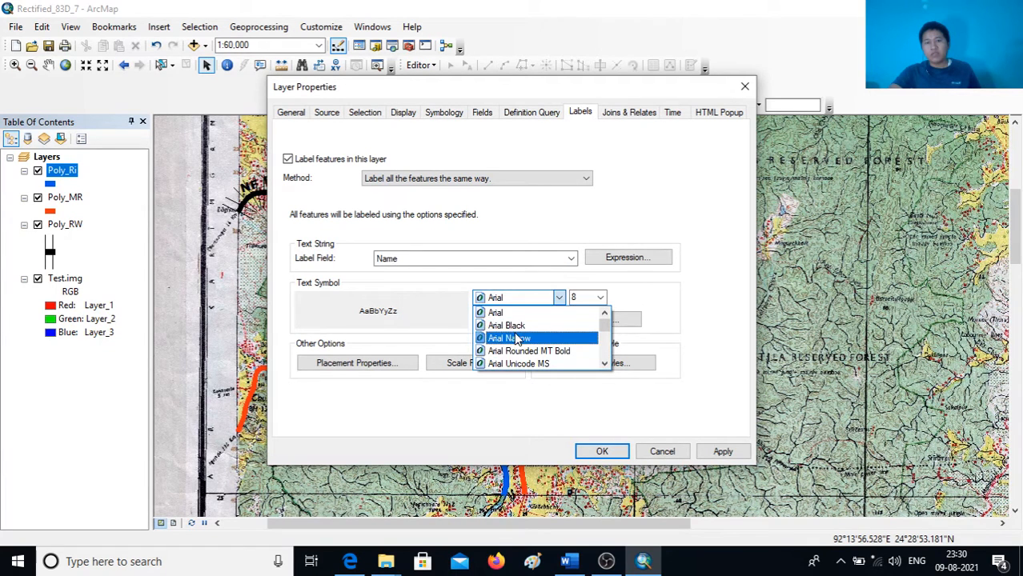
pyautogui.click(516, 327)
pyautogui.click(599, 297)
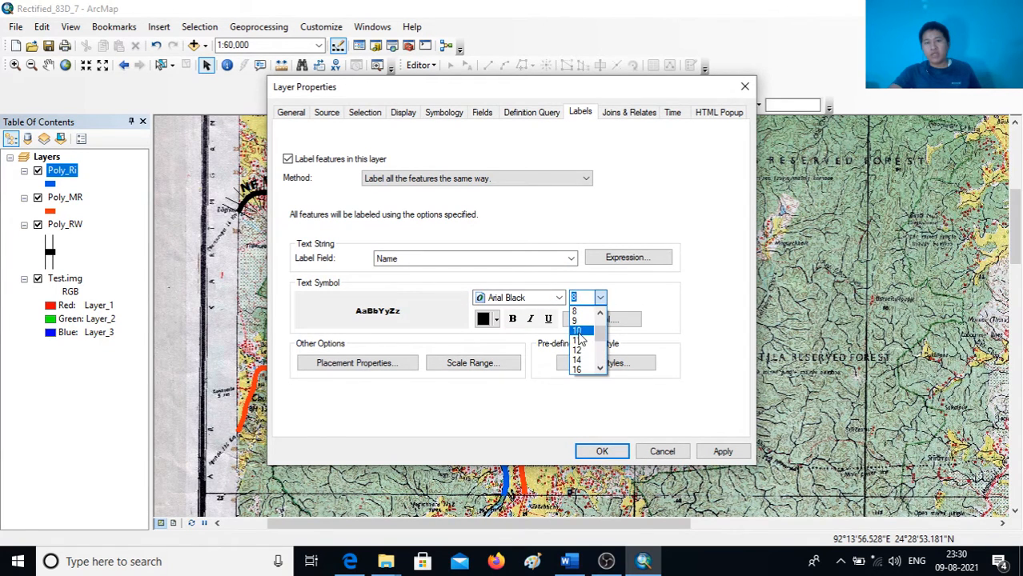
pyautogui.click(577, 359)
pyautogui.click(512, 319)
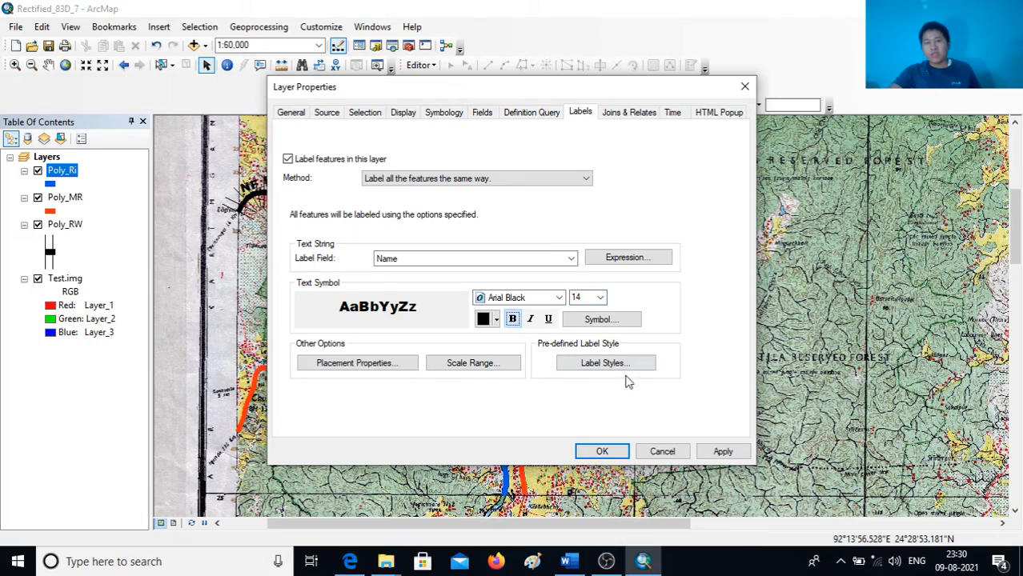
pyautogui.click(722, 451)
pyautogui.click(615, 453)
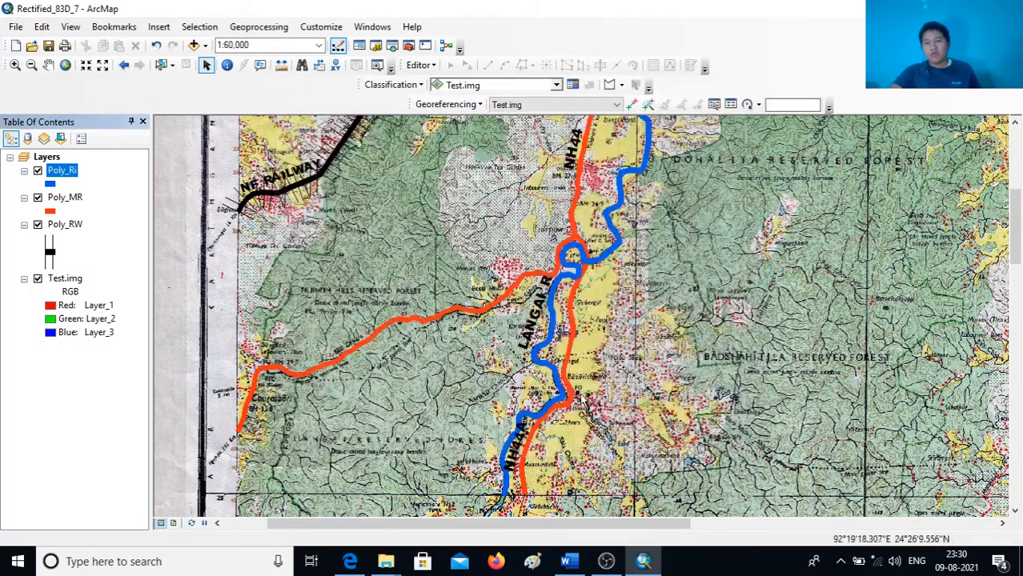
pyautogui.moveTo(582, 330); pyautogui.dragTo(570, 379)
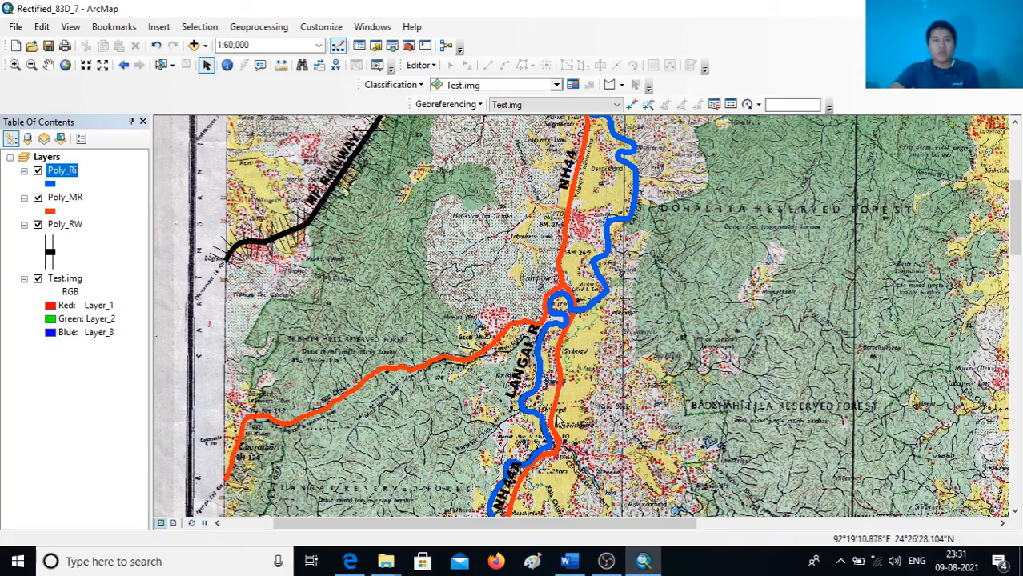
pyautogui.scroll(4, 558, 421)
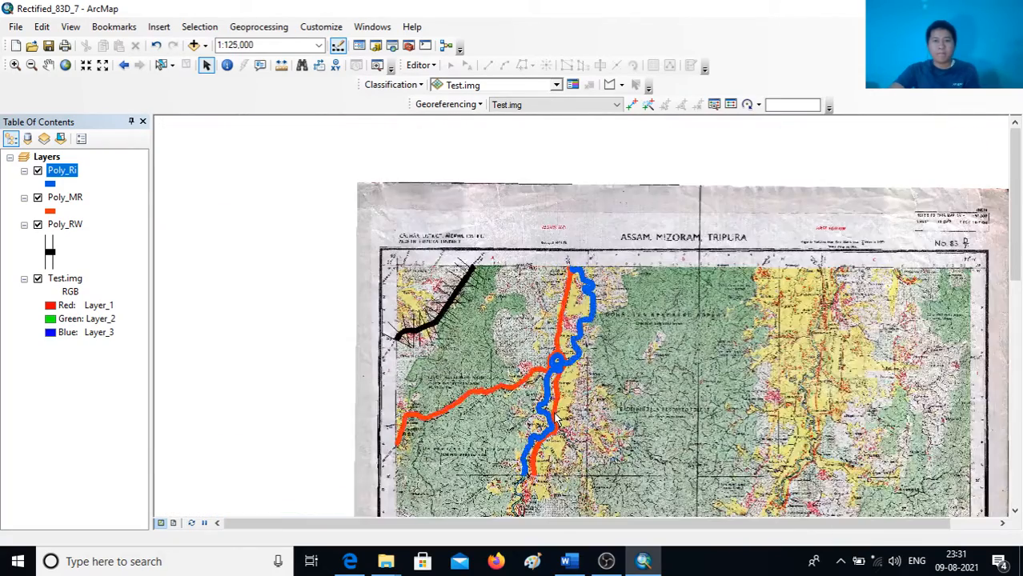
pyautogui.scroll(-4, 558, 417)
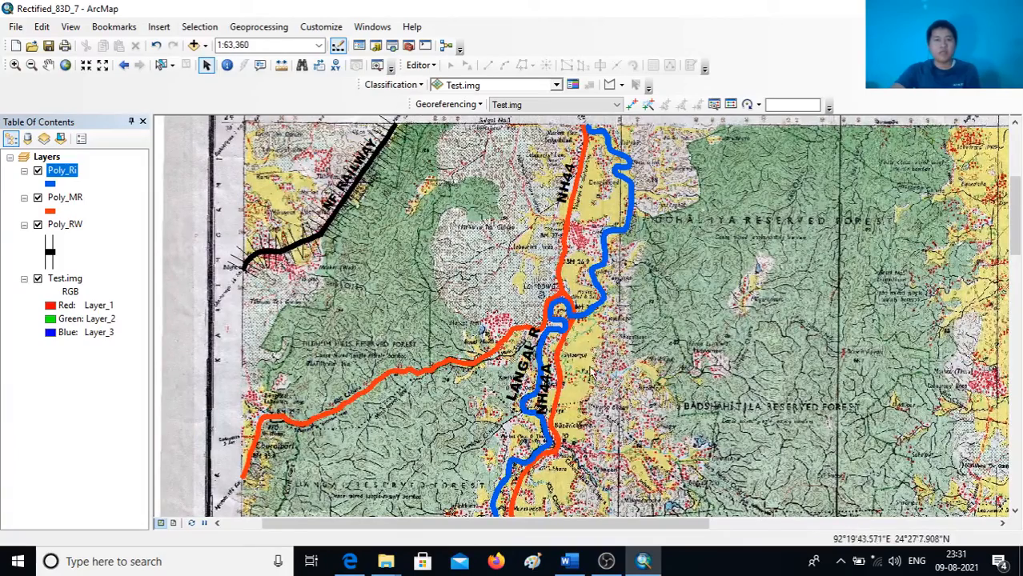
pyautogui.scroll(2, 552, 368)
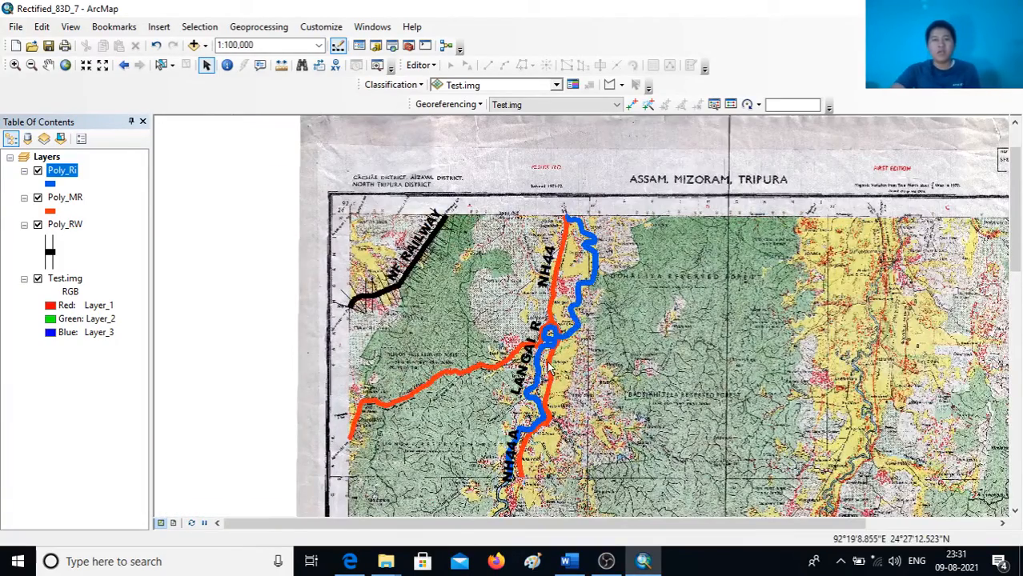
pyautogui.scroll(-1, 549, 367)
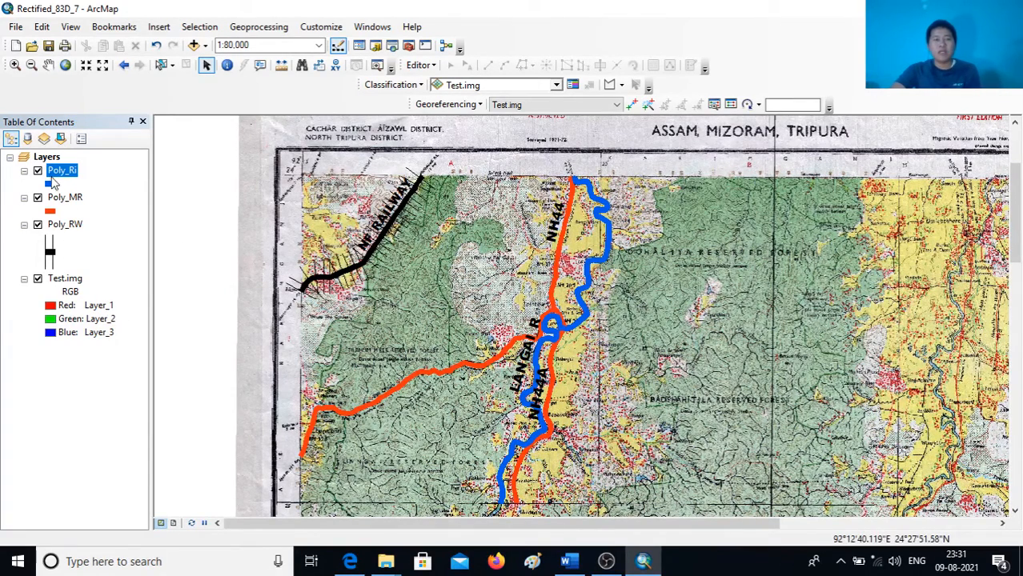
pyautogui.click(16, 27)
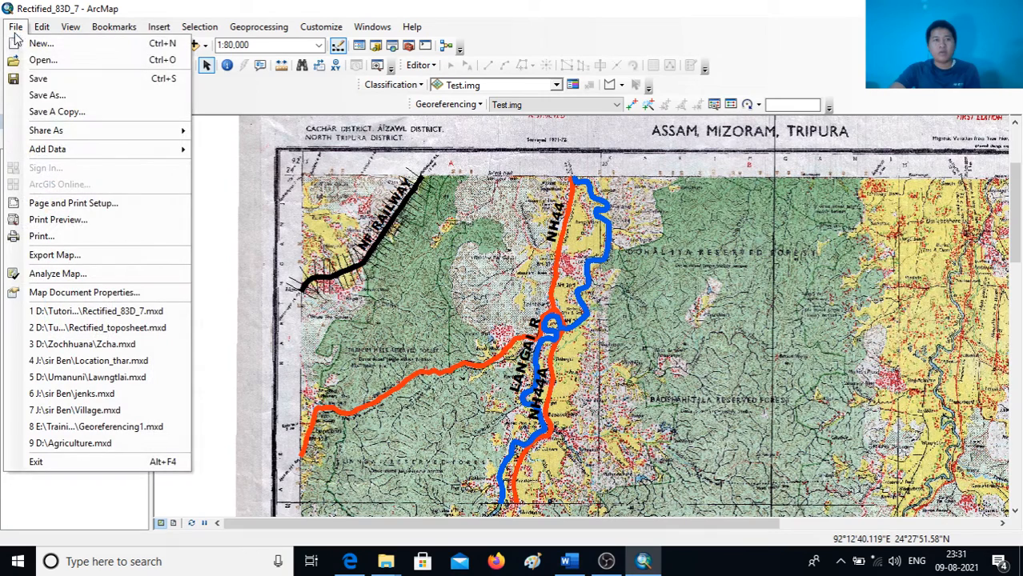
pyautogui.click(35, 97)
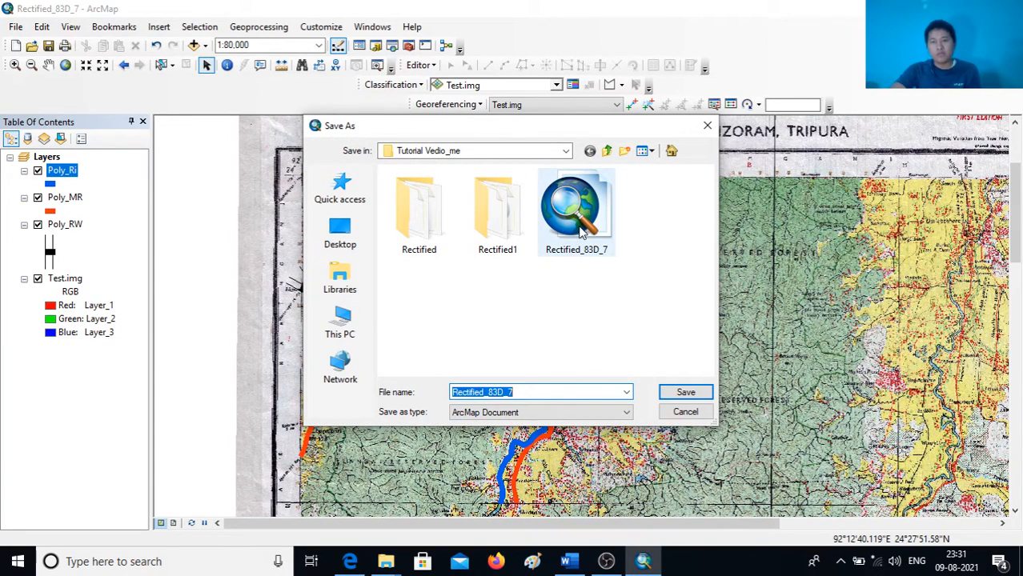
pyautogui.click(521, 396)
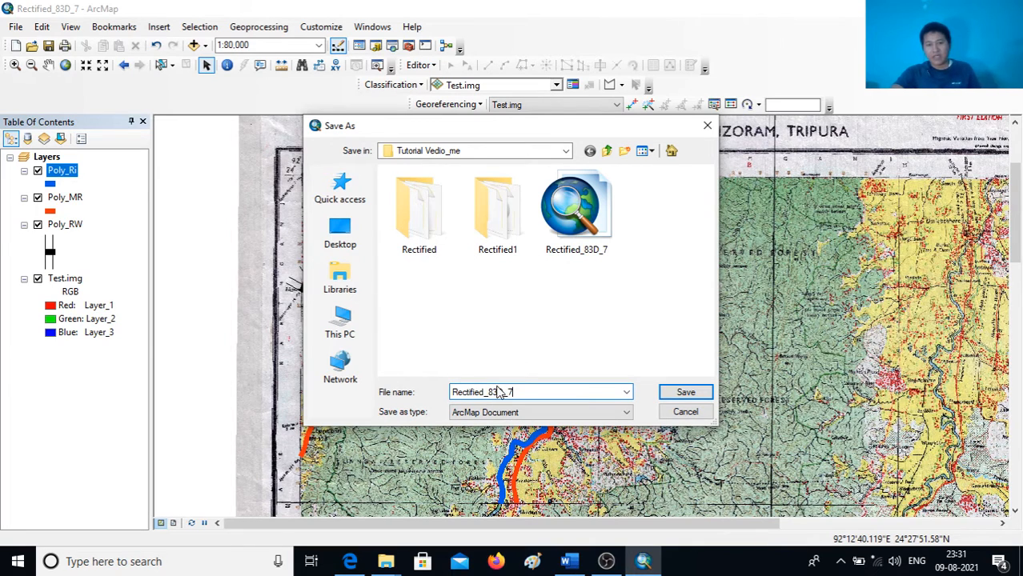
pyautogui.write('.')
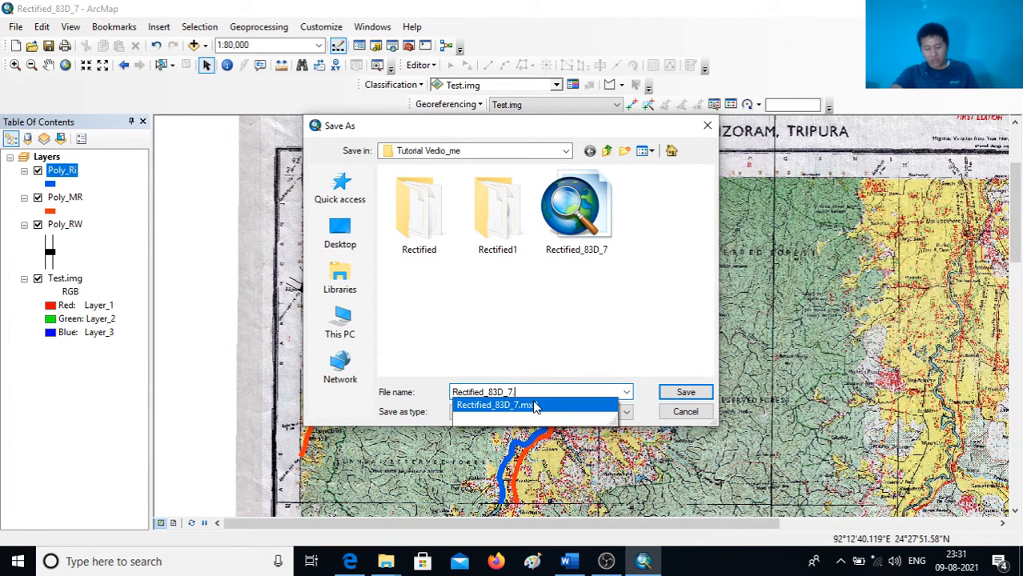
pyautogui.write('mx')
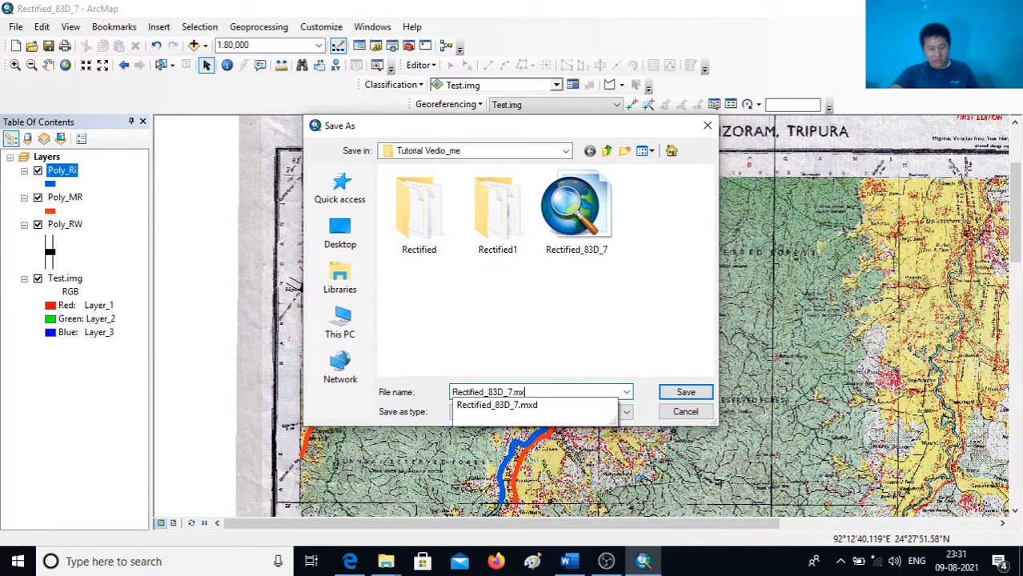
pyautogui.write('d')
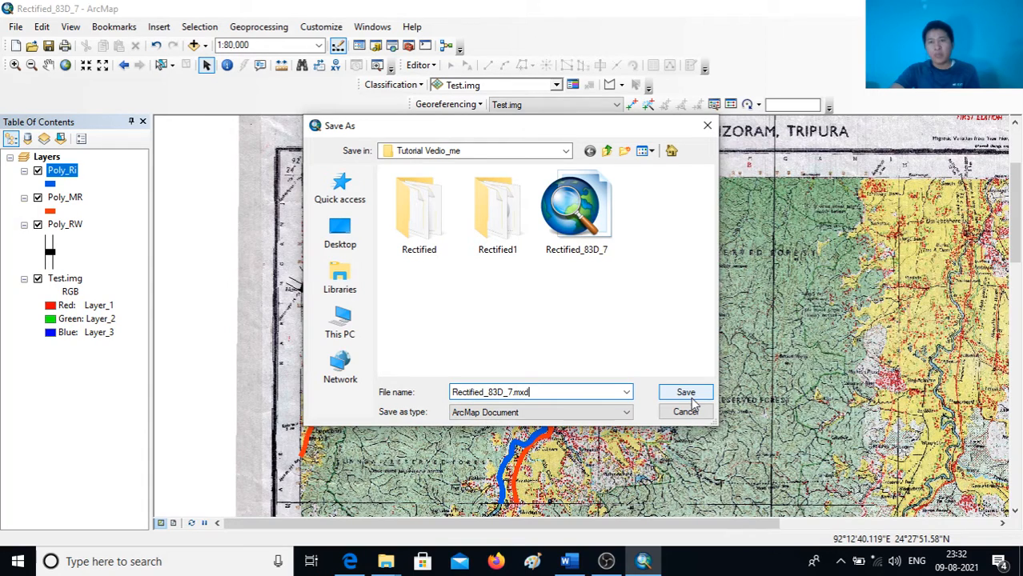
pyautogui.click(707, 125)
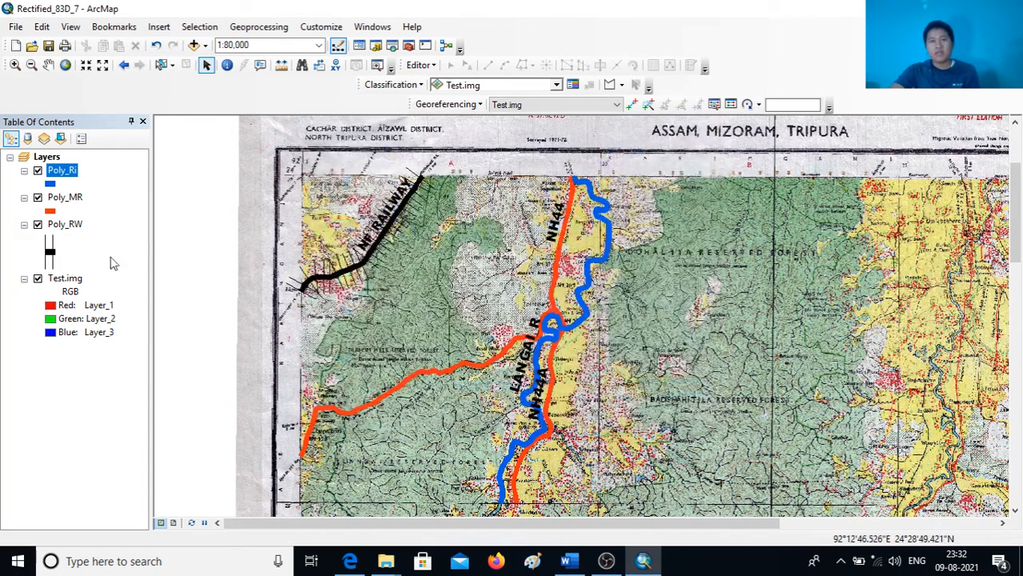
# Save the map document and turn off the Poly_Ri, Poly_MR and Poly_RW layers
pyautogui.click(15, 26)
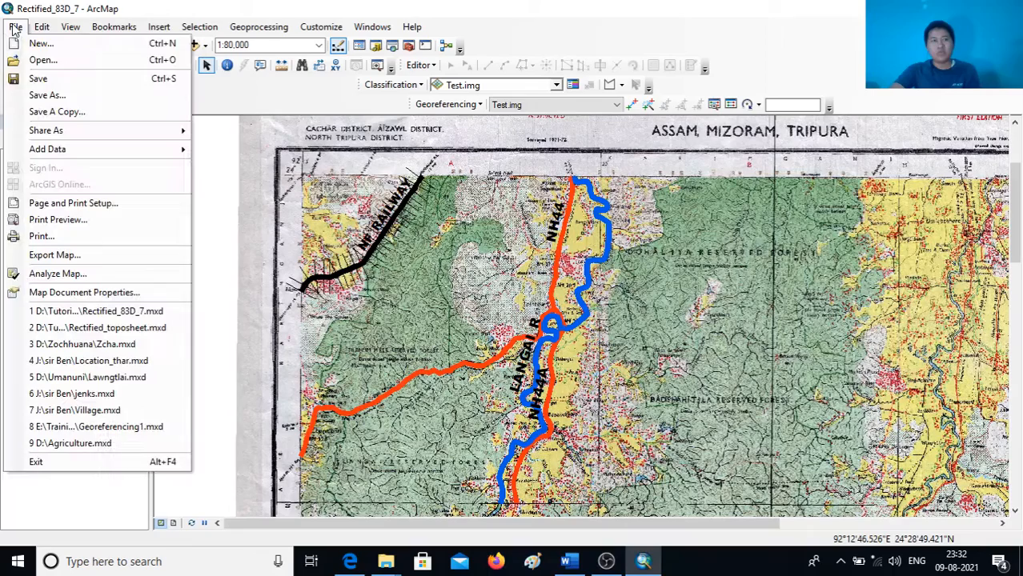
pyautogui.click(35, 79)
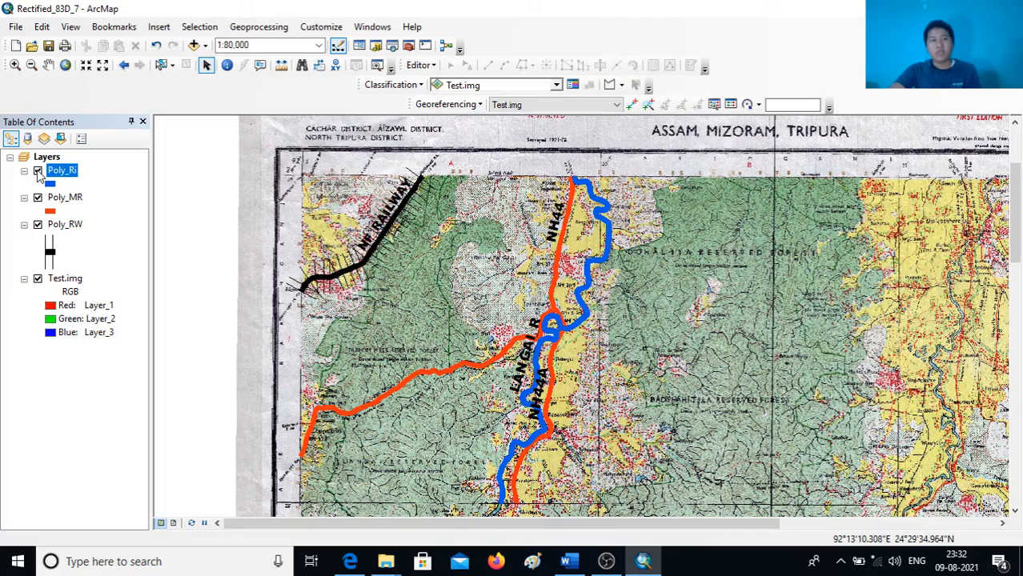
pyautogui.click(38, 171)
pyautogui.click(37, 197)
pyautogui.click(37, 225)
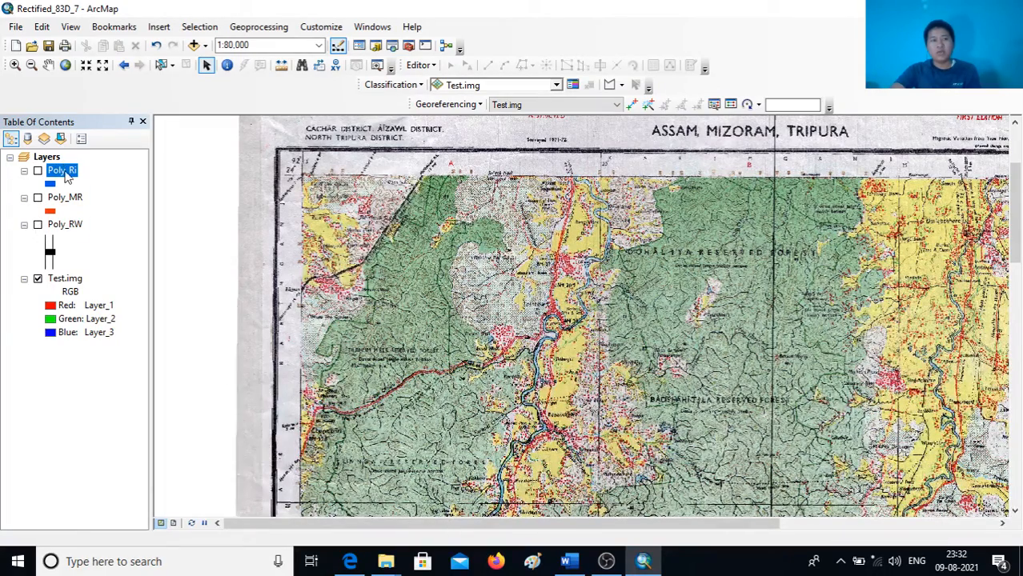
# Remove the Poly_Ri, Poly_MR and Poly_RW layers from the map, keeping only Test.img
pyautogui.rightClick(68, 178)
pyautogui.click(102, 197)
pyautogui.rightClick(67, 178)
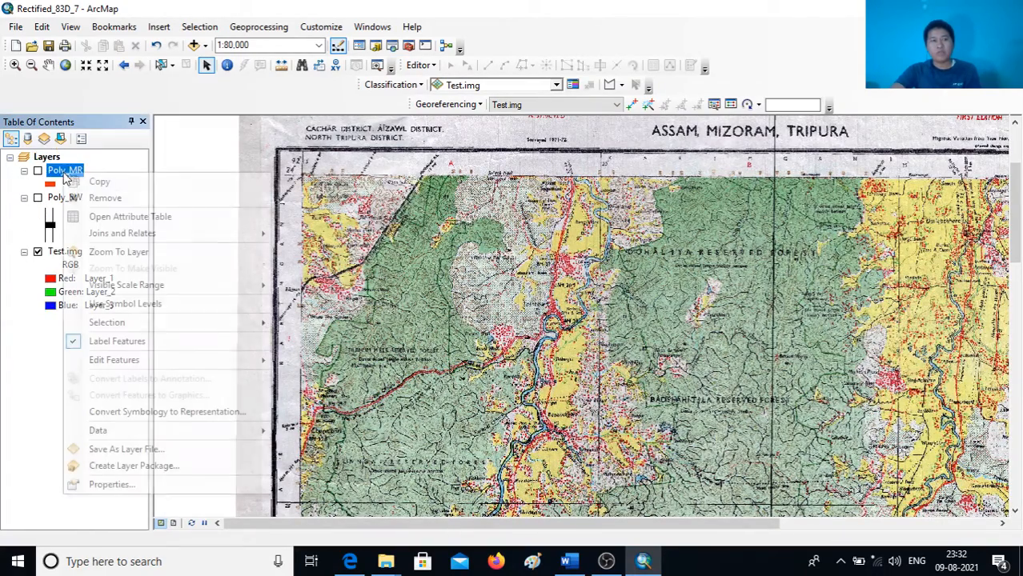
pyautogui.click(100, 196)
pyautogui.rightClick(67, 171)
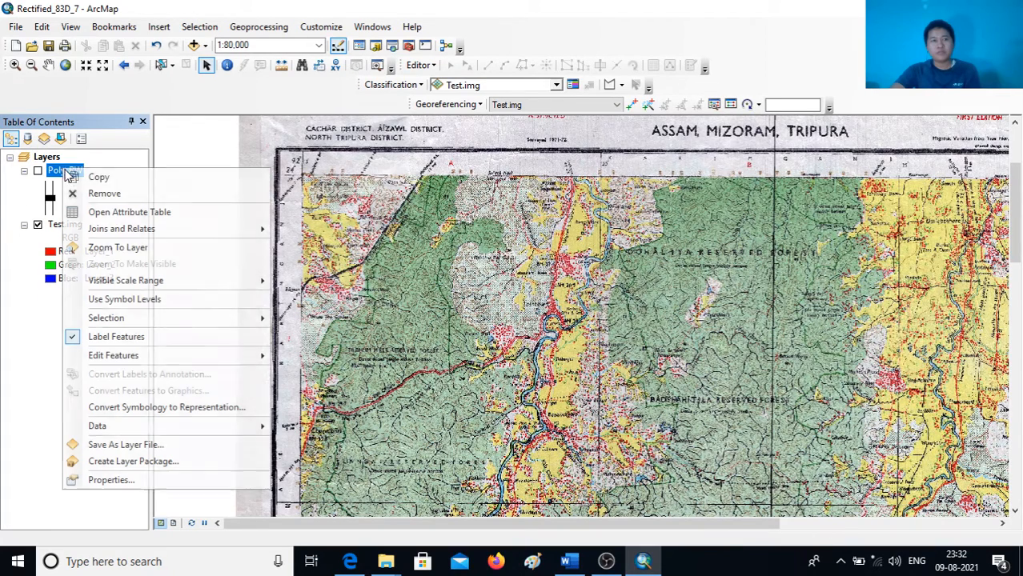
pyautogui.click(102, 196)
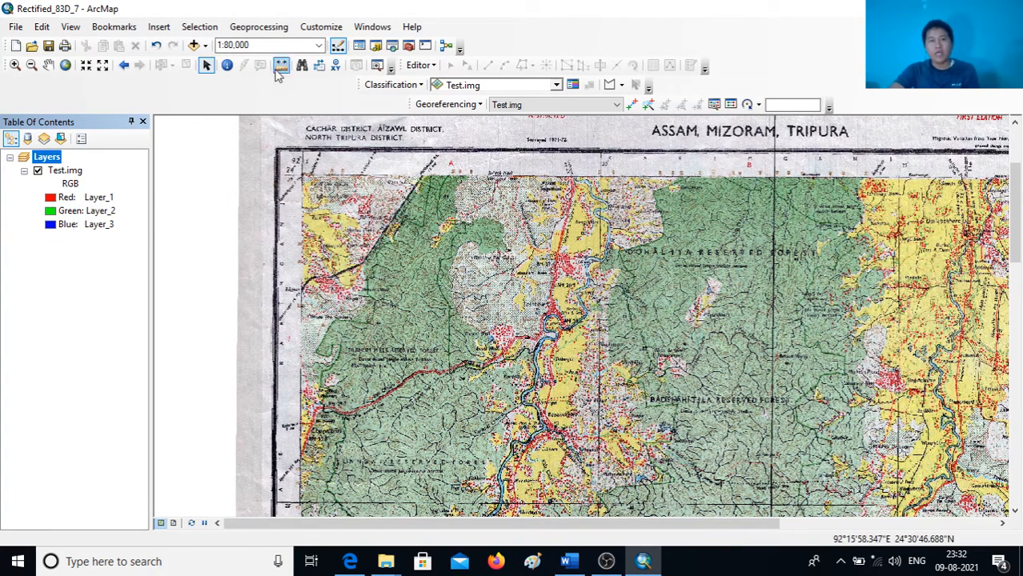
# Add Poly_MR.shp from the Rectified folder back to the map and give its lines the Highway symbol
pyautogui.click(192, 45)
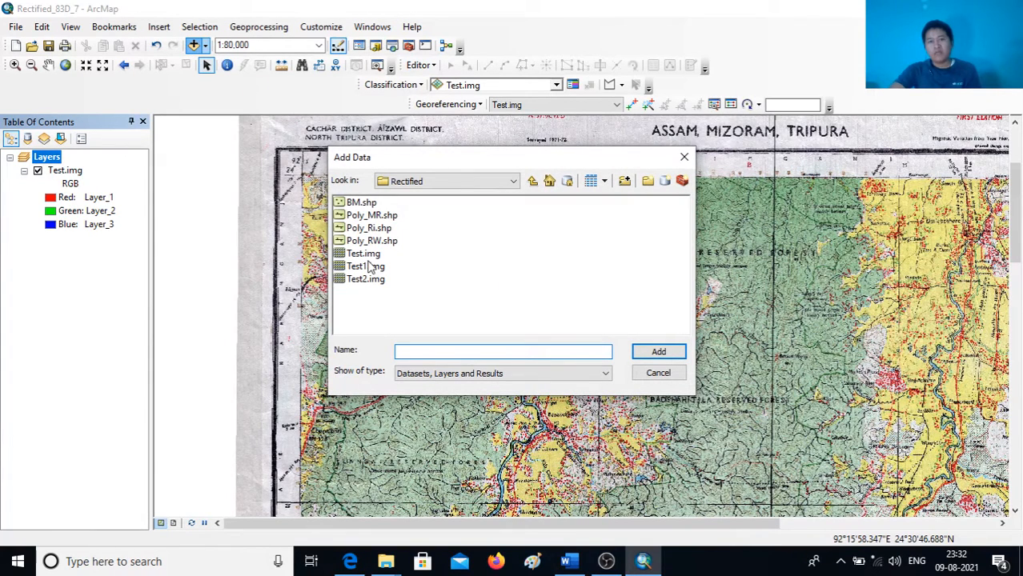
pyautogui.click(367, 216)
pyautogui.click(658, 353)
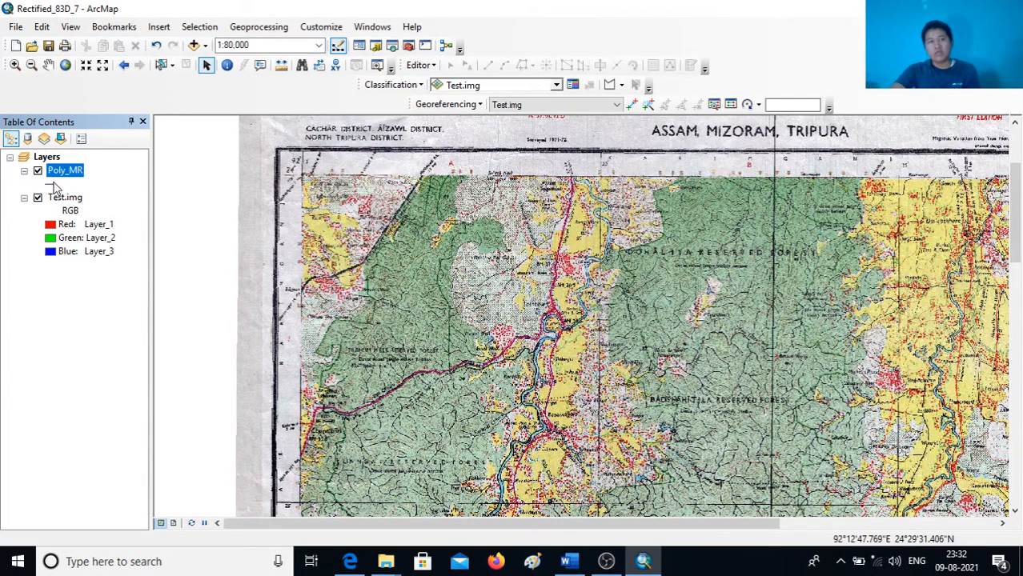
pyautogui.click(51, 183)
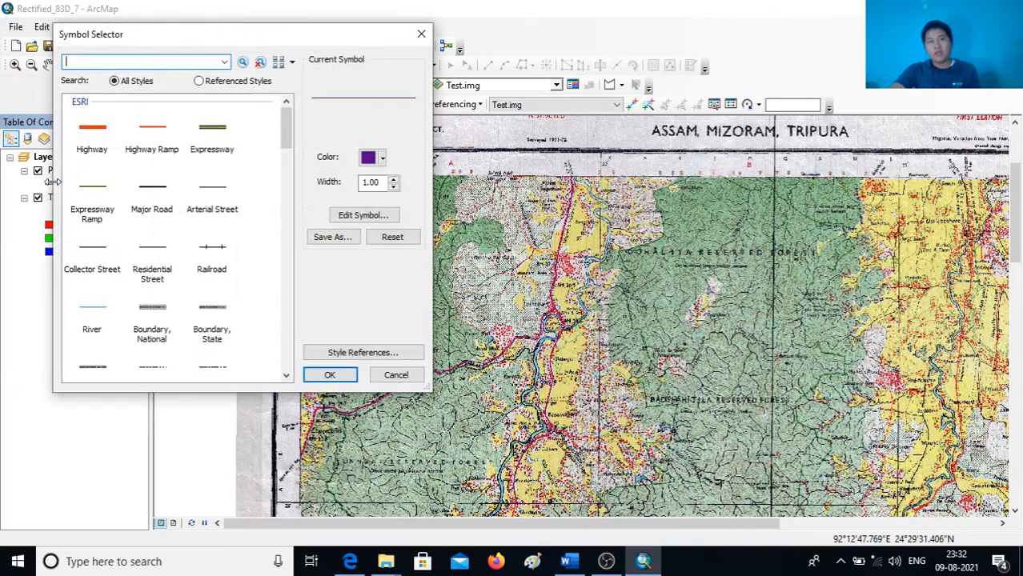
pyautogui.click(93, 136)
pyautogui.click(336, 374)
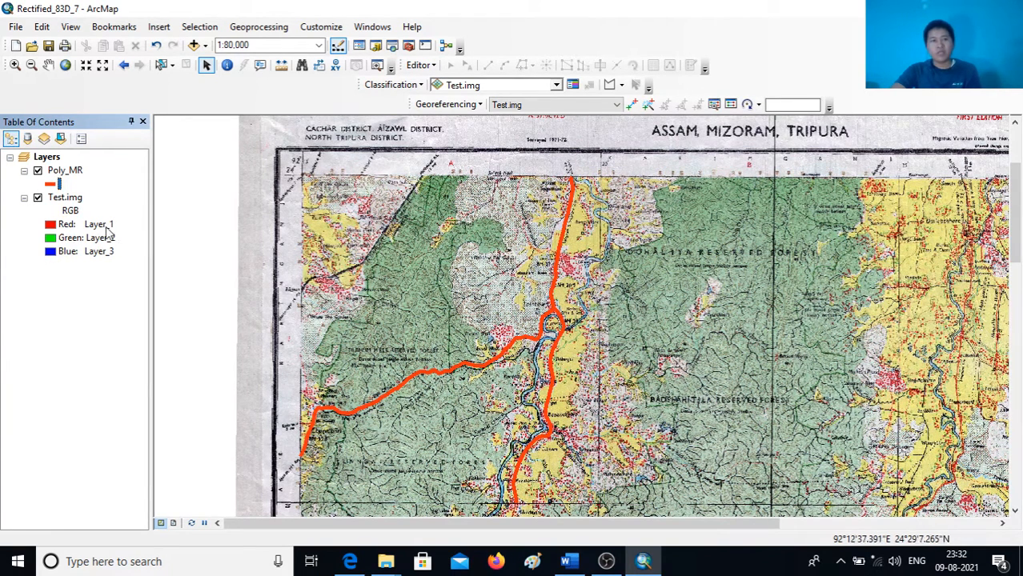
# Remove the re-added Poly_MR road layer from the map
pyautogui.rightClick(79, 176)
pyautogui.click(113, 195)
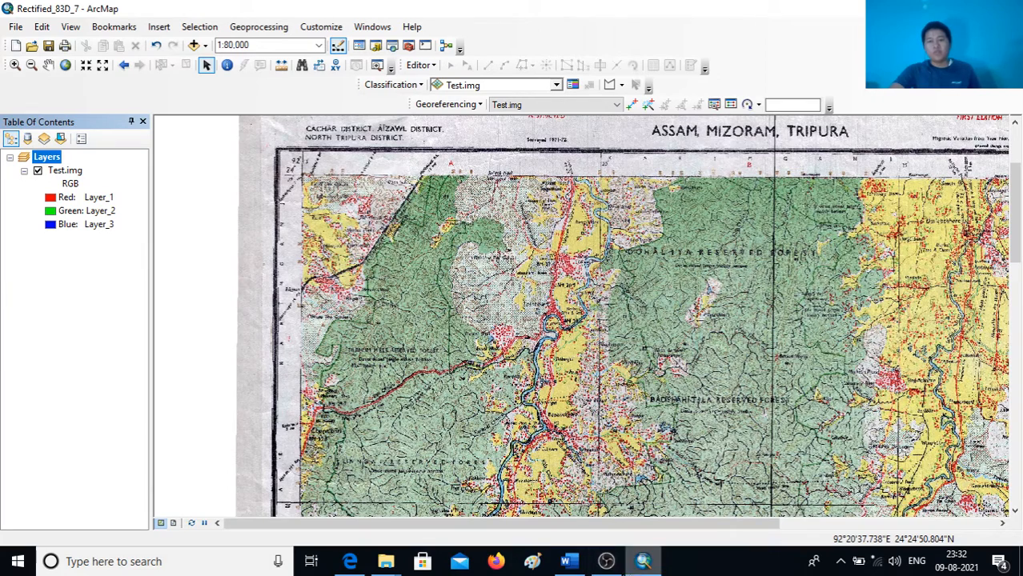
pyautogui.moveTo(610, 565)
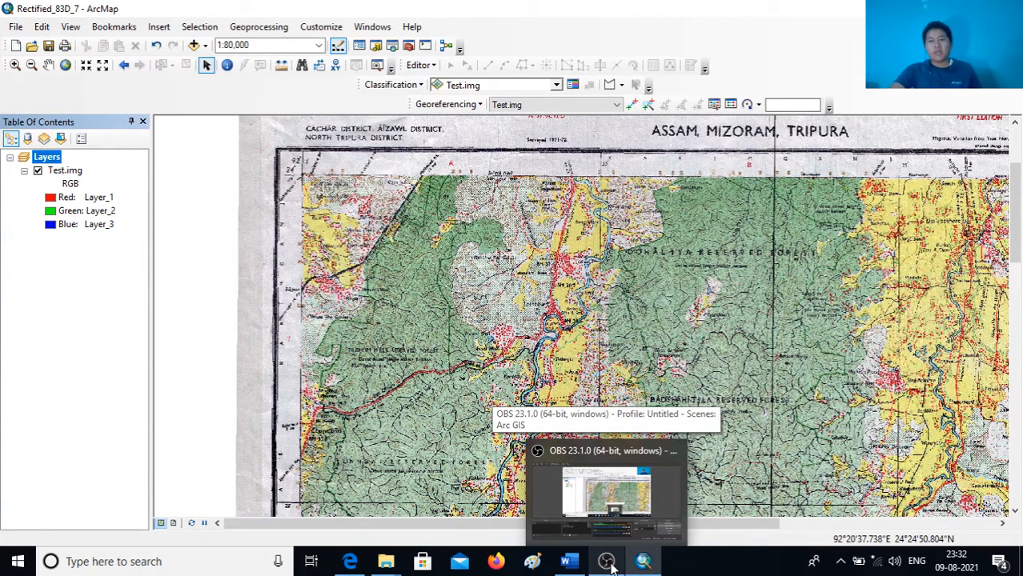
pyautogui.click(611, 566)
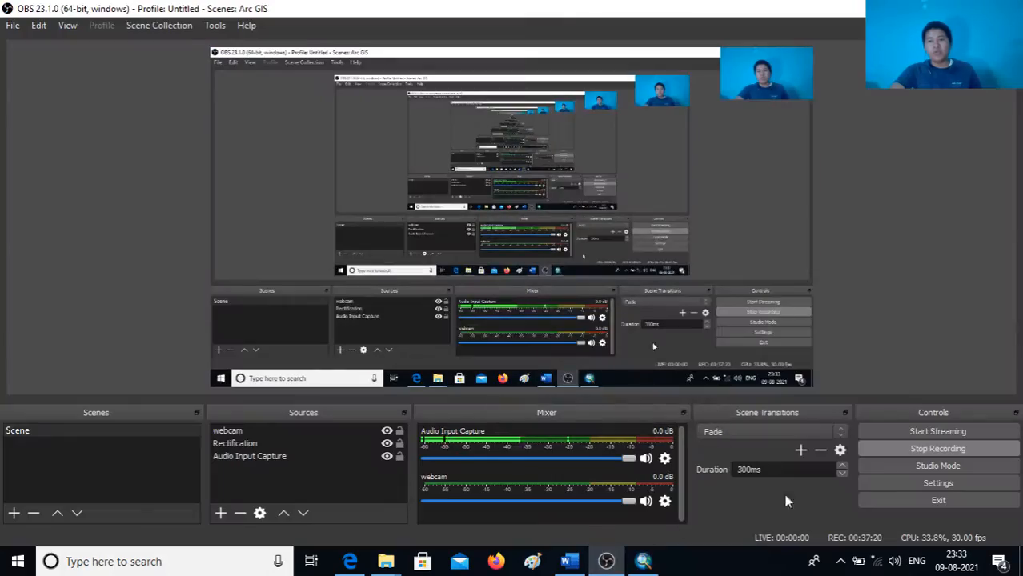